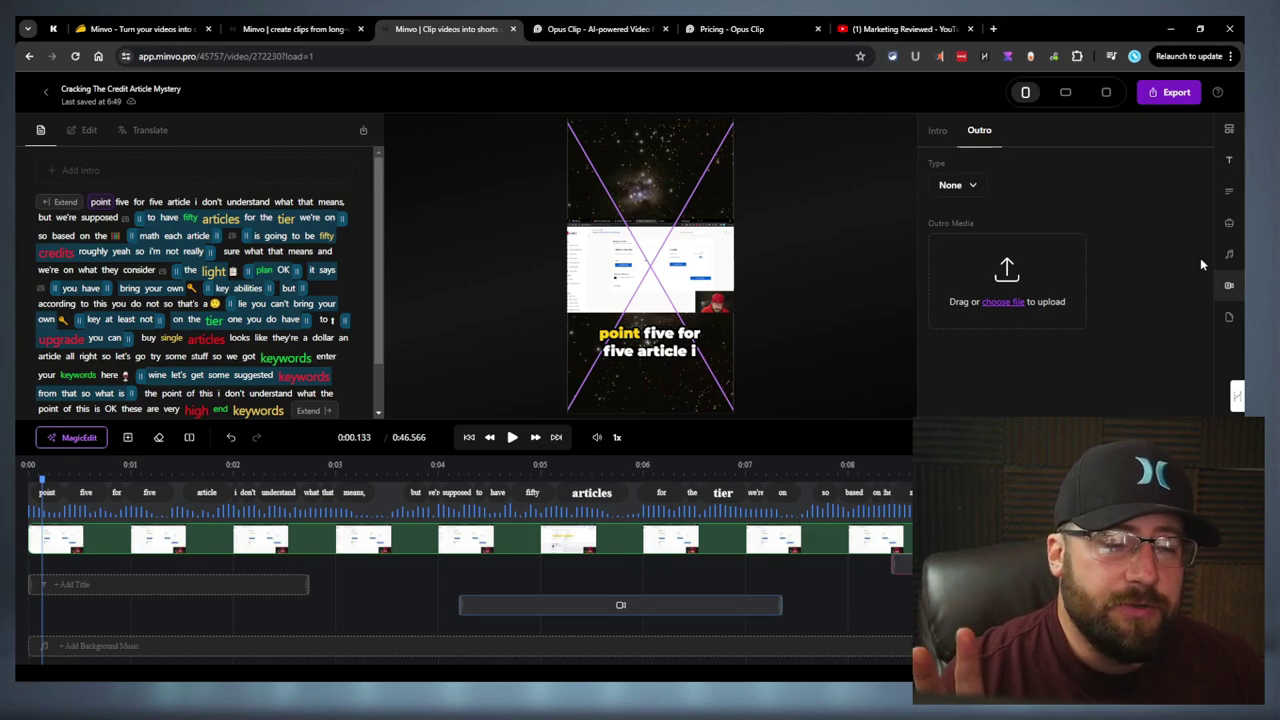
View the available outro types without choosing one
click(958, 186)
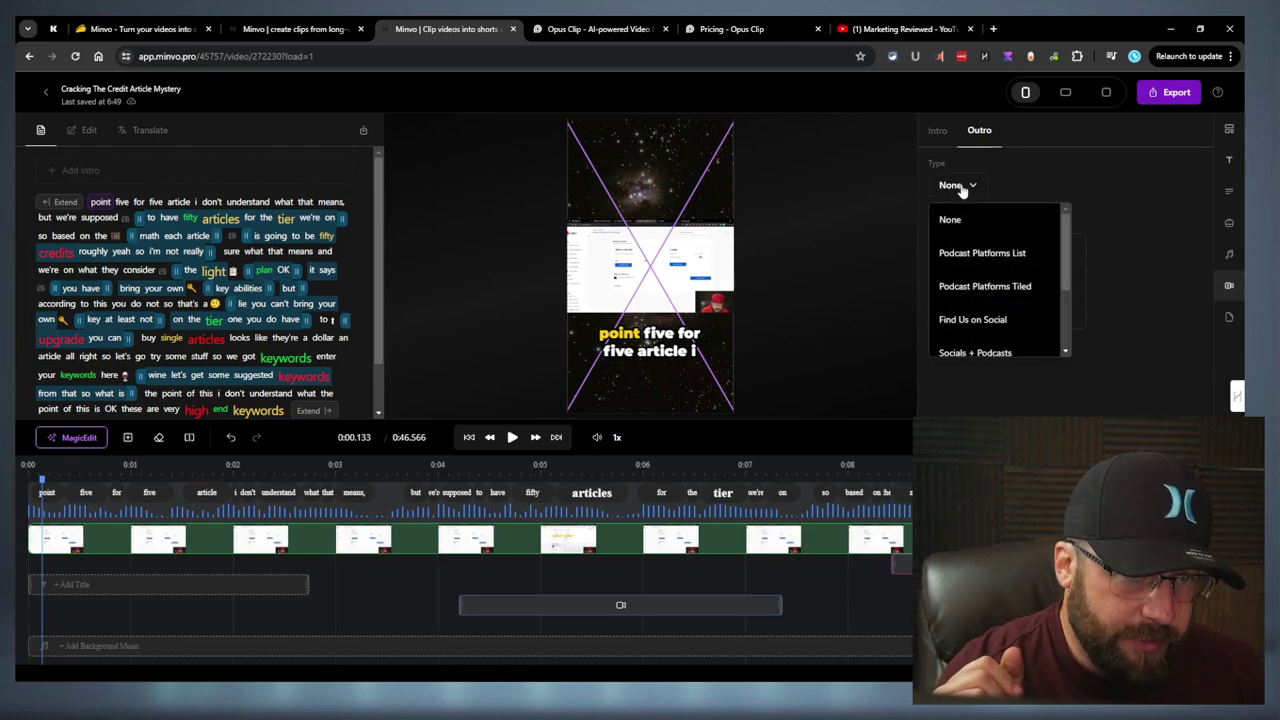
click(1149, 205)
Try the fern, lantern, space, city-street and red-striped background presets, and keep the light blue water-drop image as the video background
click(1236, 328)
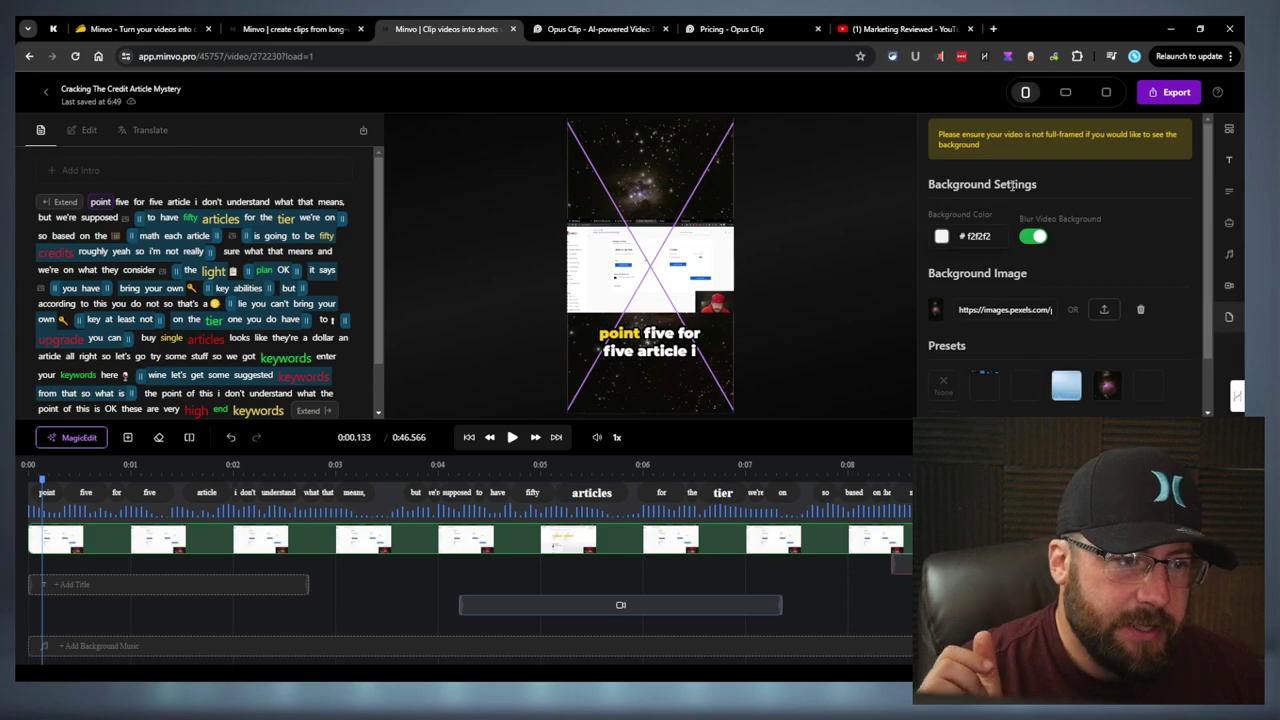
scroll(1053, 229, down, 1)
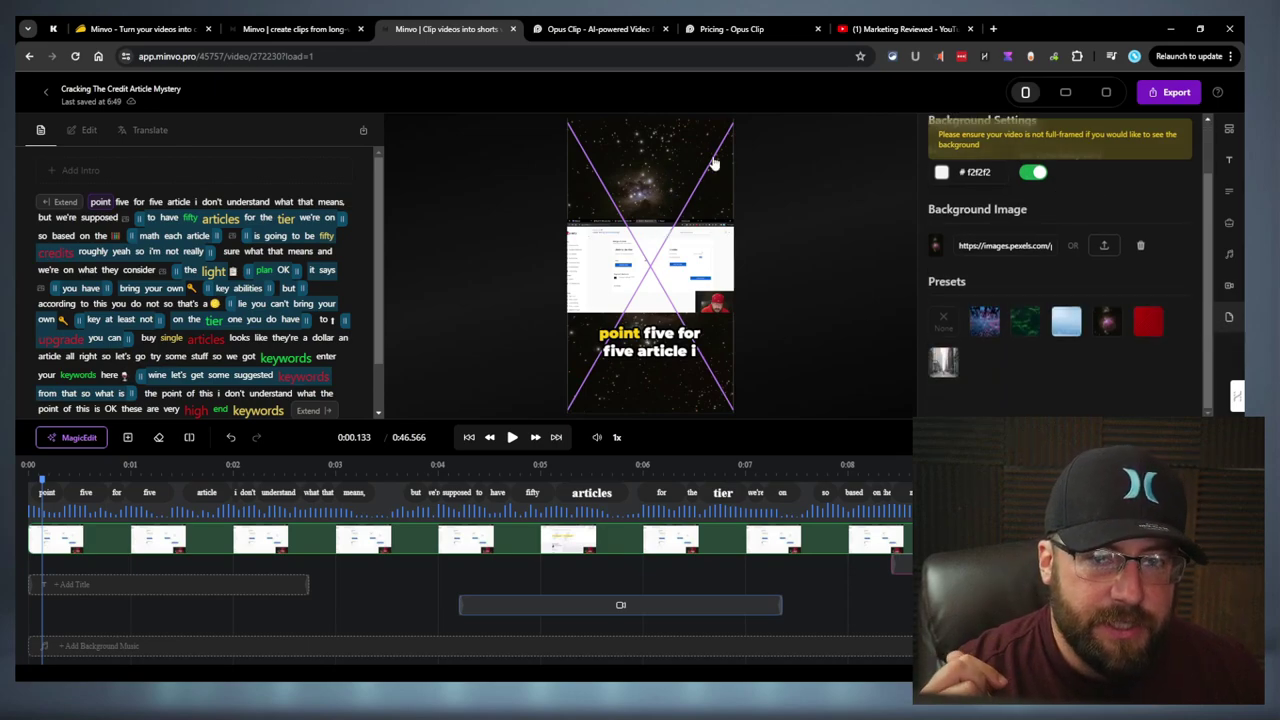
click(1030, 320)
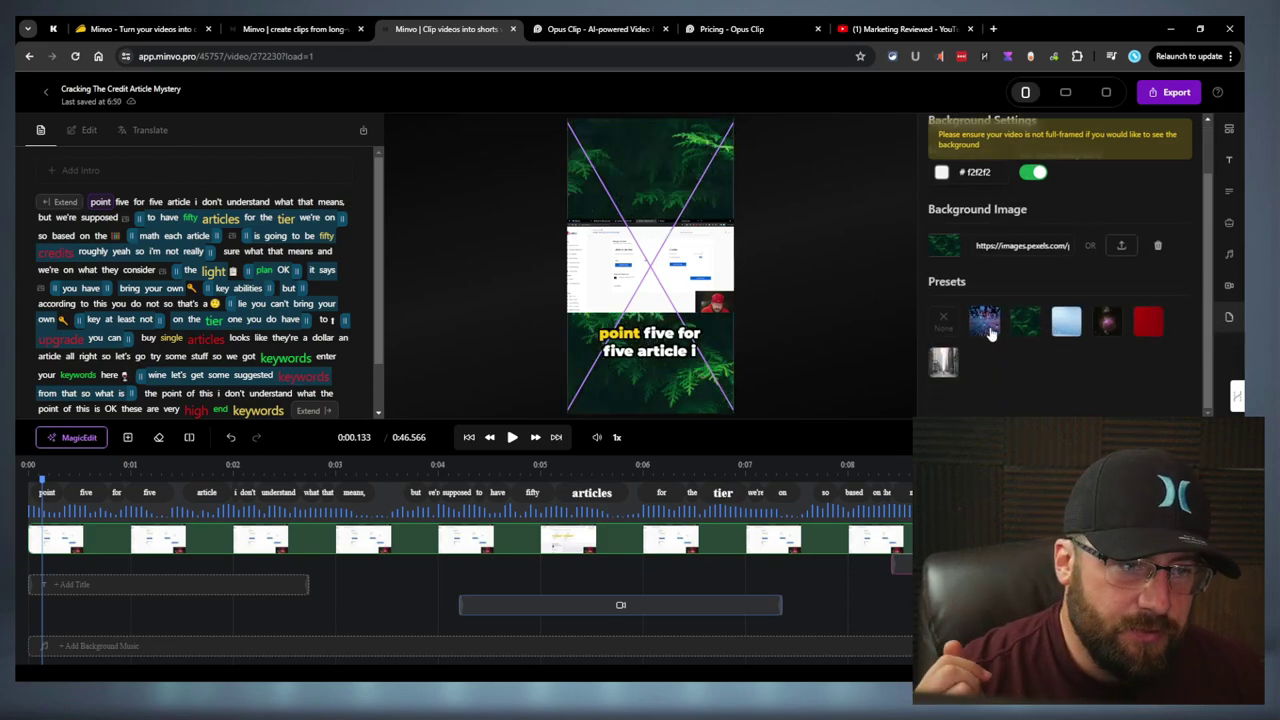
click(988, 330)
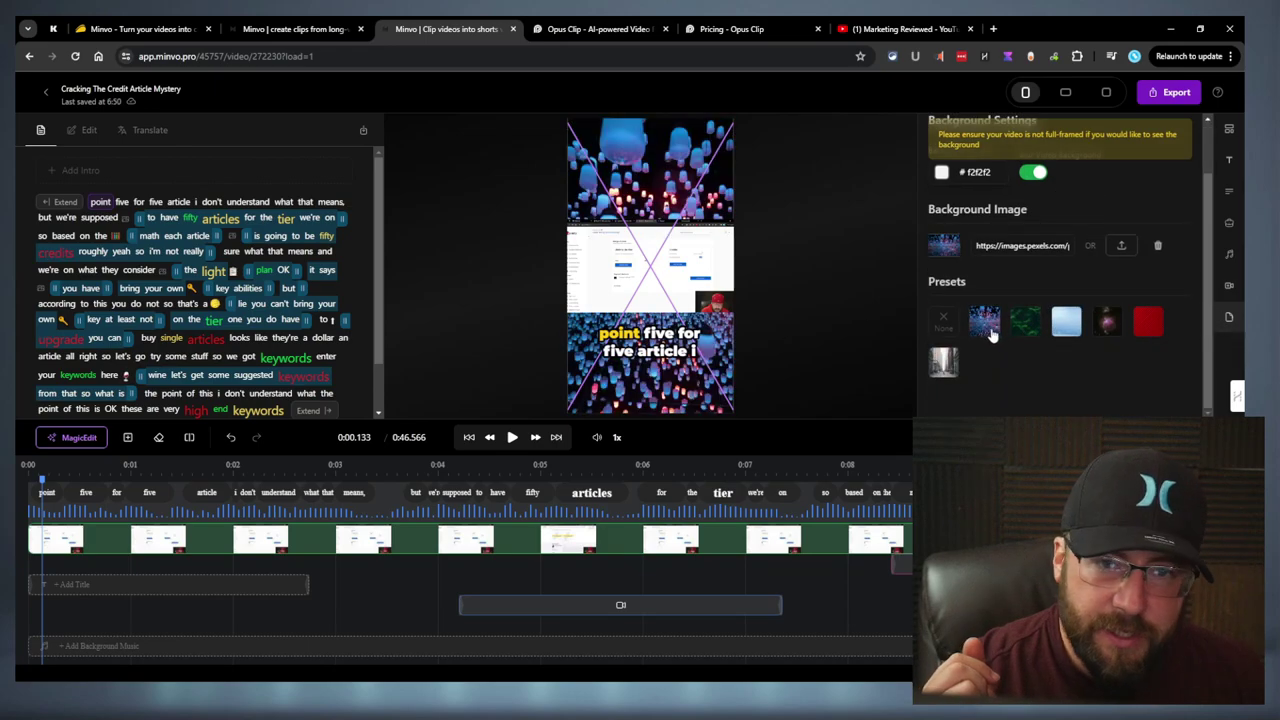
click(1110, 328)
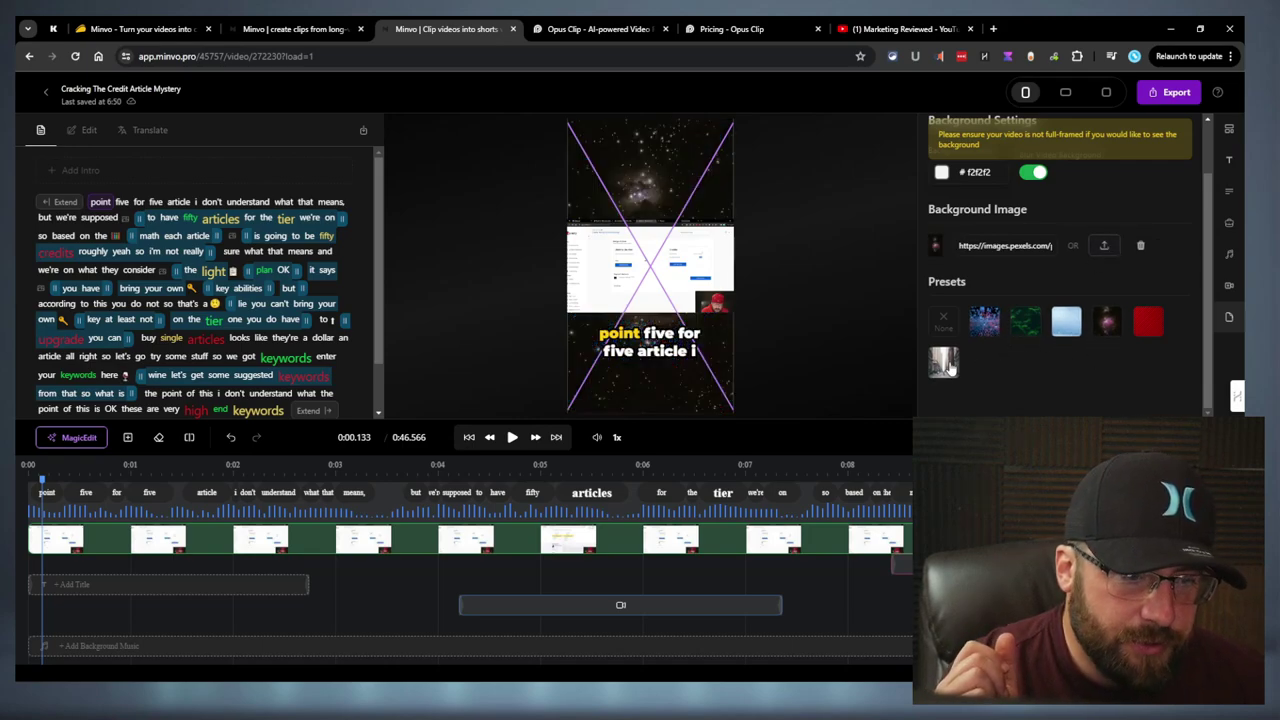
click(945, 362)
click(1148, 328)
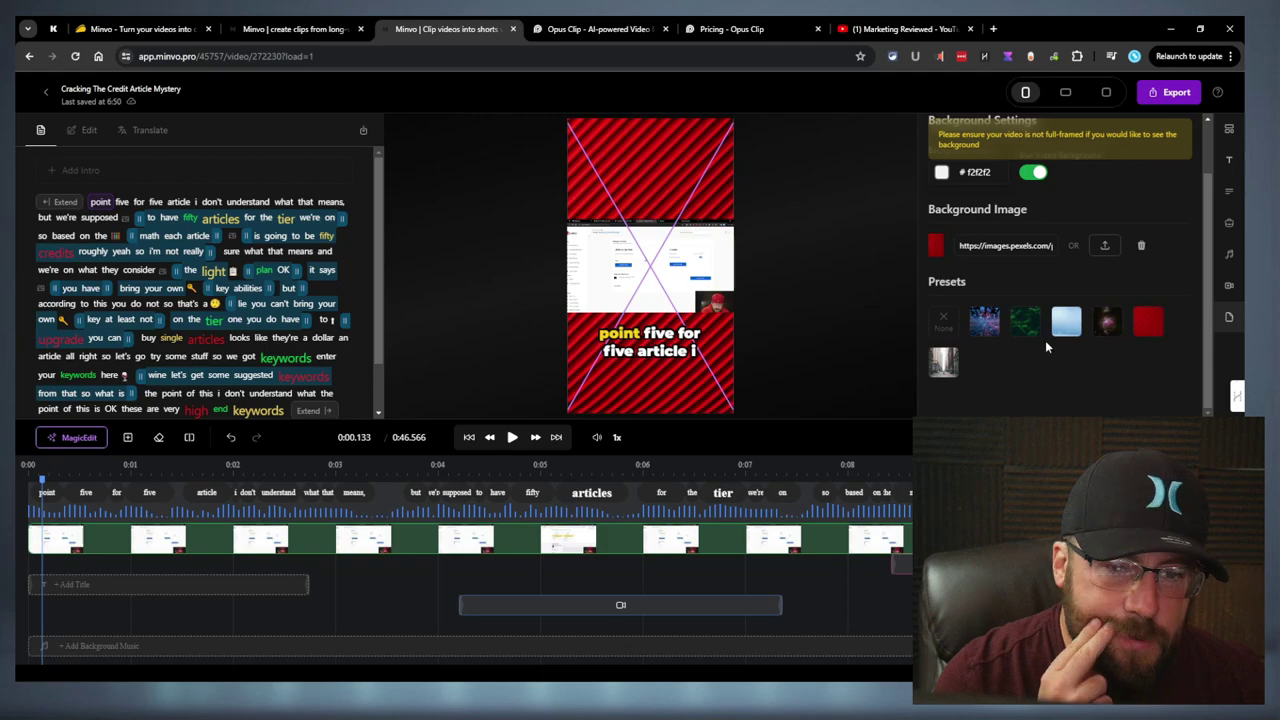
click(1066, 322)
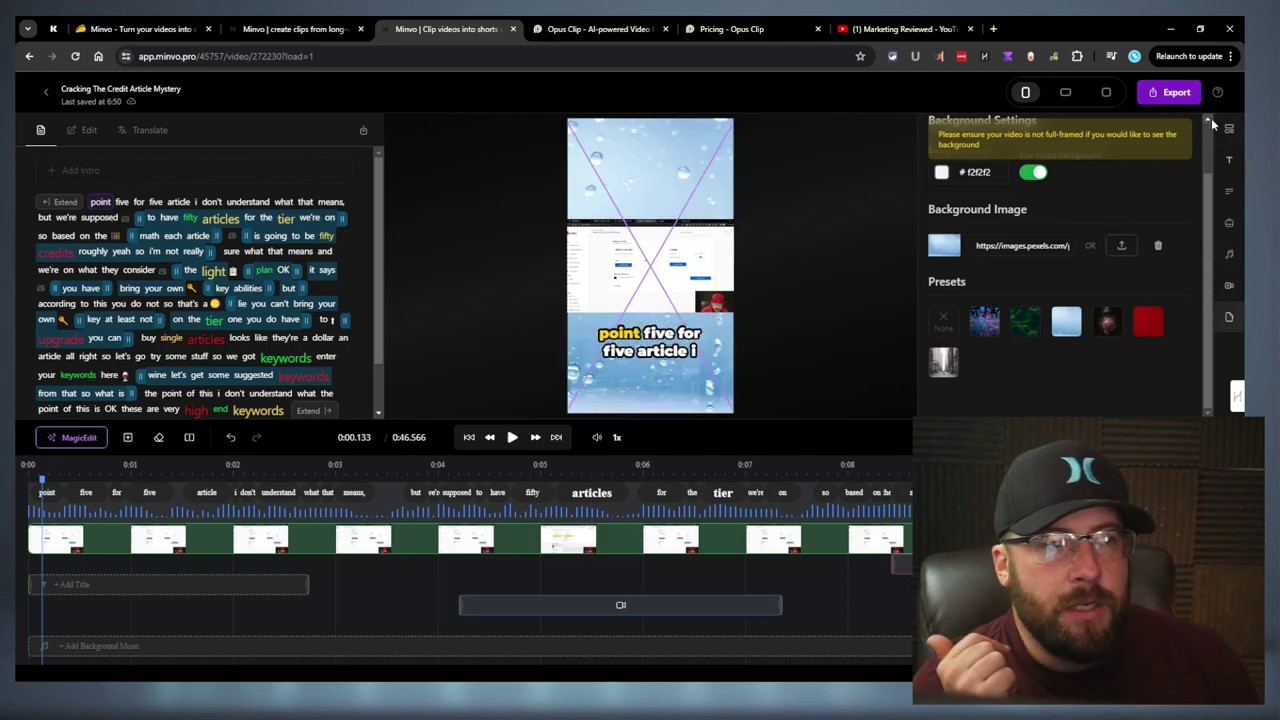
scroll(1205, 135, up, 2)
scroll(922, 206, down, 1)
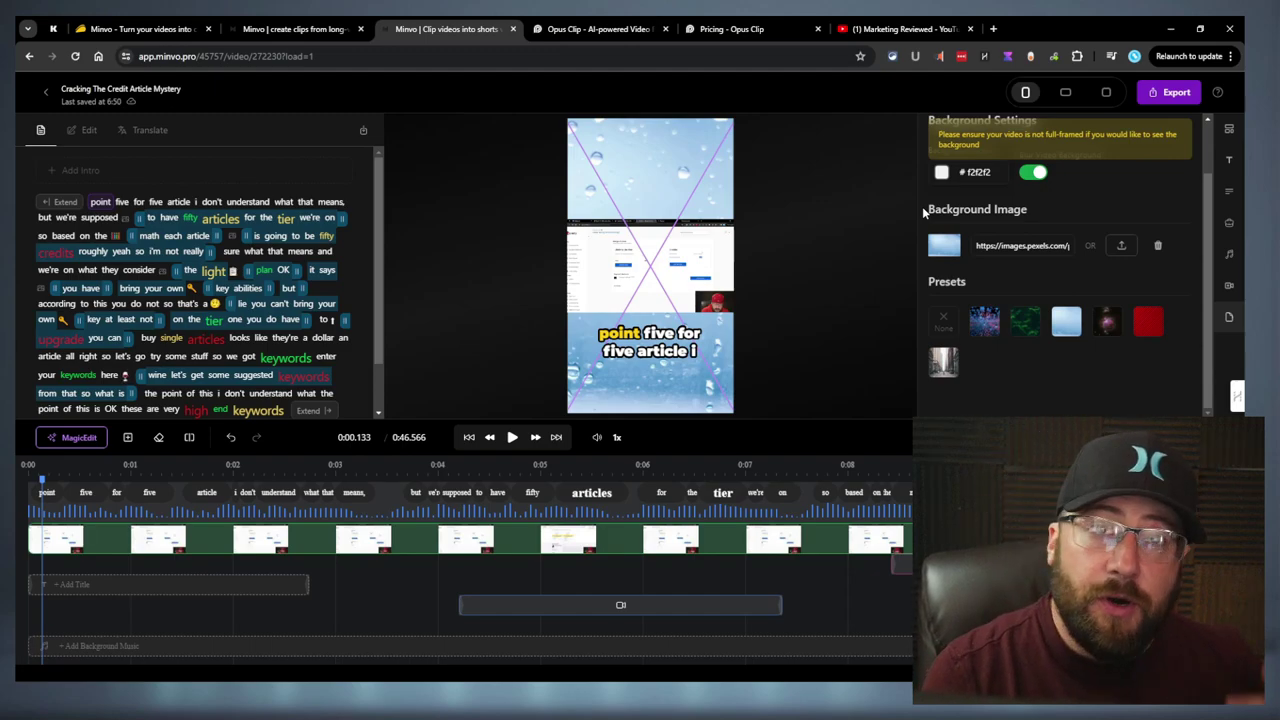
click(831, 237)
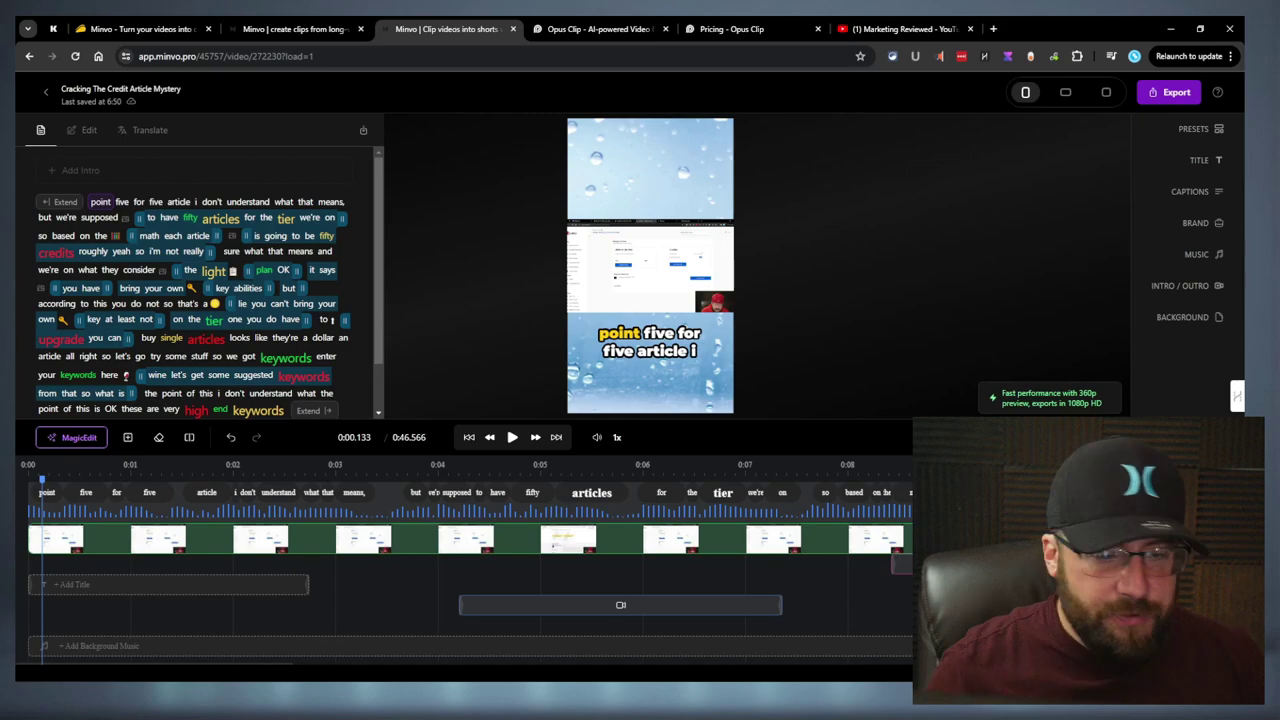
Compare the clip's timeline with the one in the Opus Clip editor, and return to the Minvo clip
scroll(630, 550, down, 2)
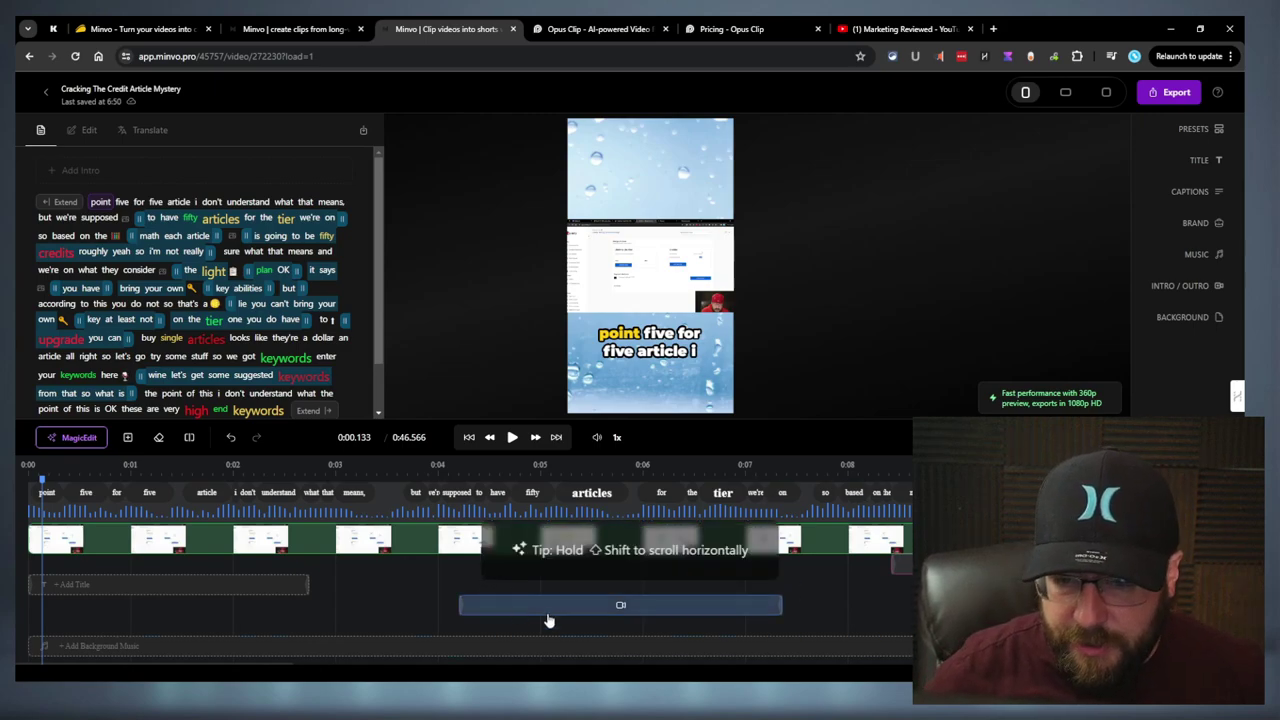
click(618, 22)
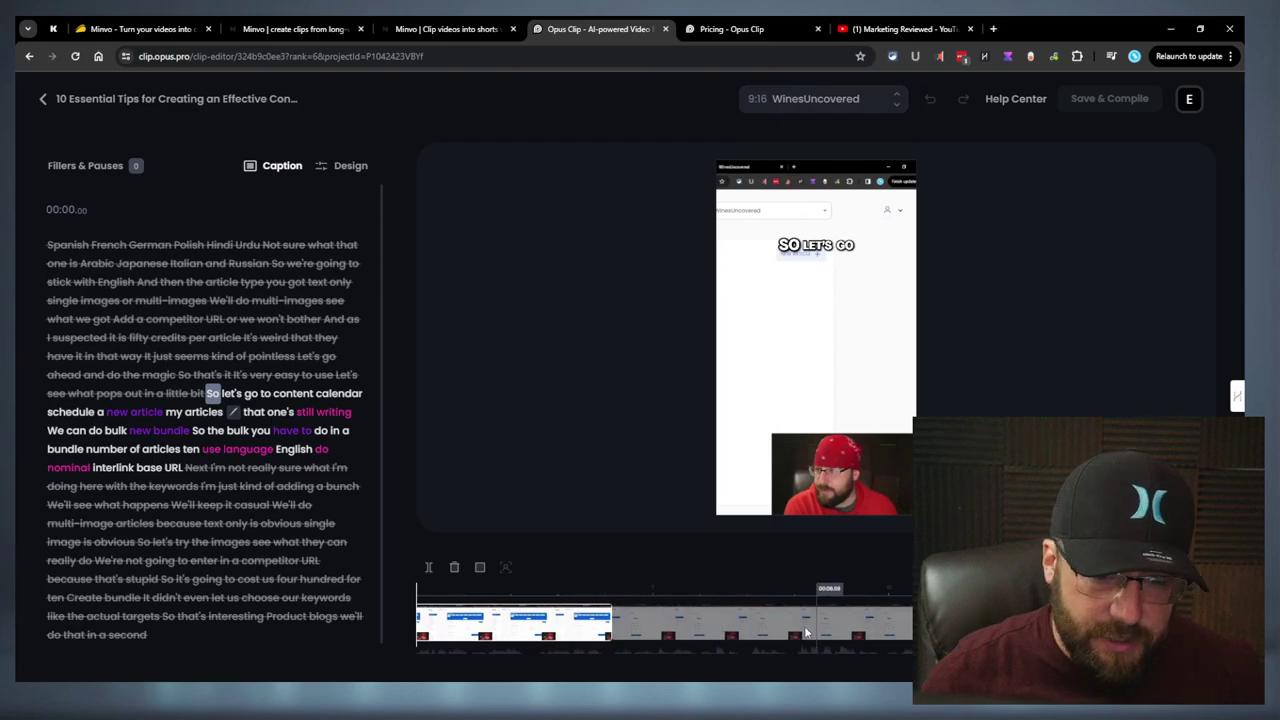
click(440, 27)
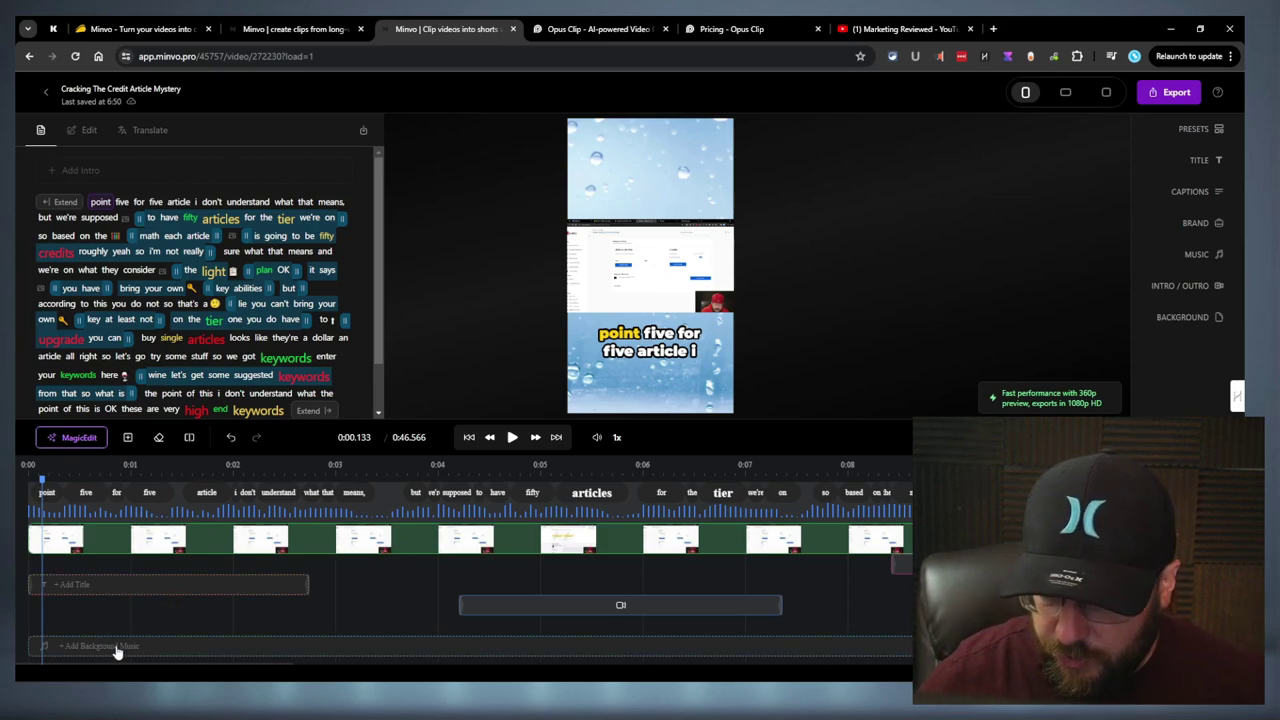
Replace the b-roll over the word "articles" with a pour-over coffee video found by searching the media library for "Coffee"
click(586, 601)
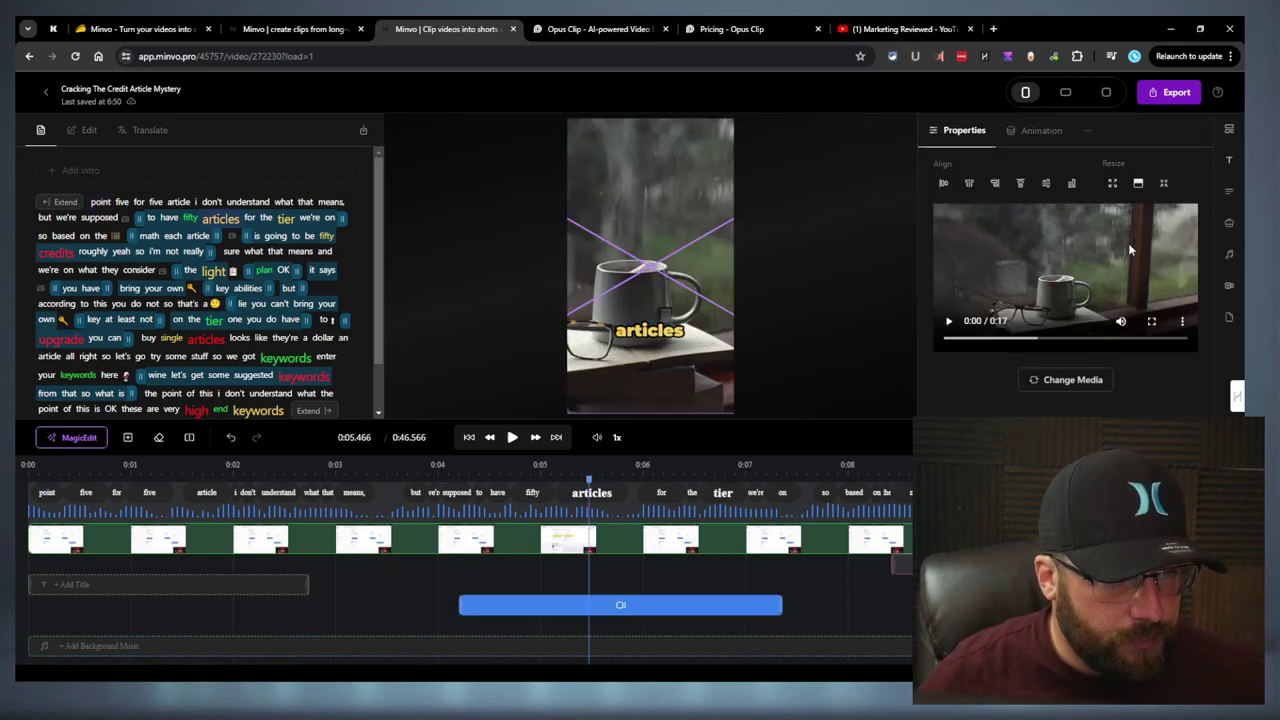
click(1073, 380)
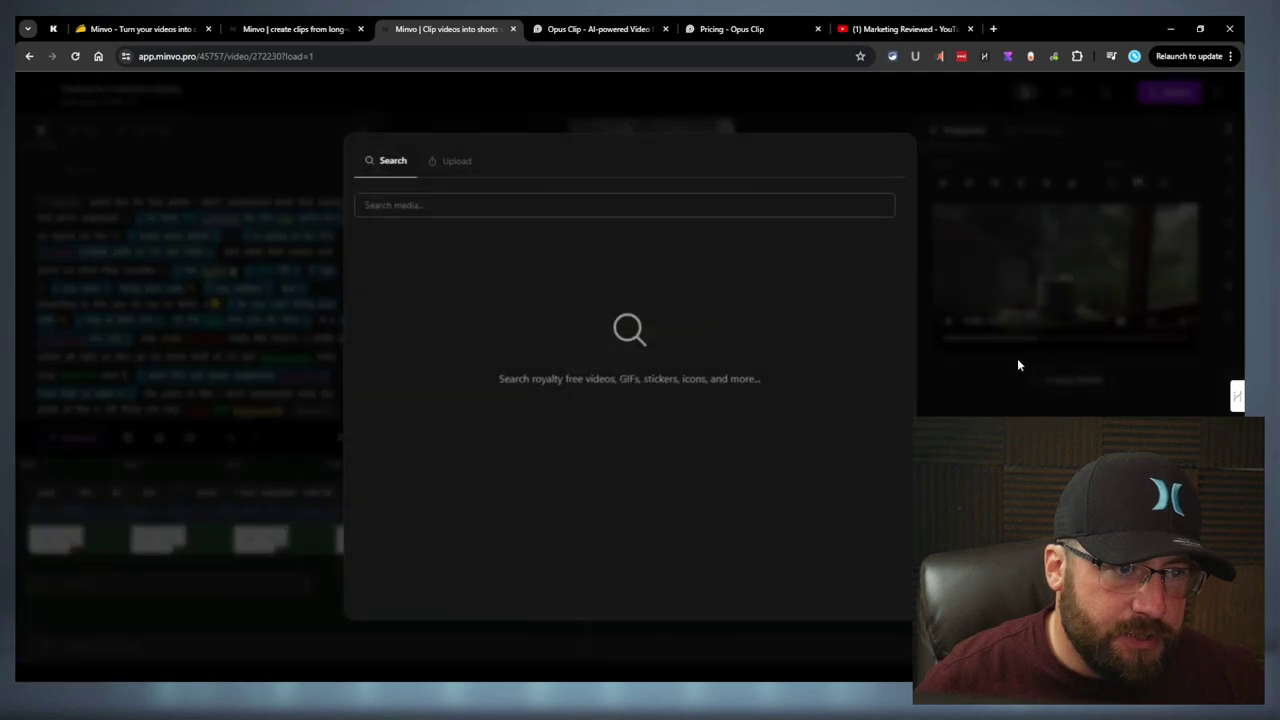
click(551, 204)
text(coffe)
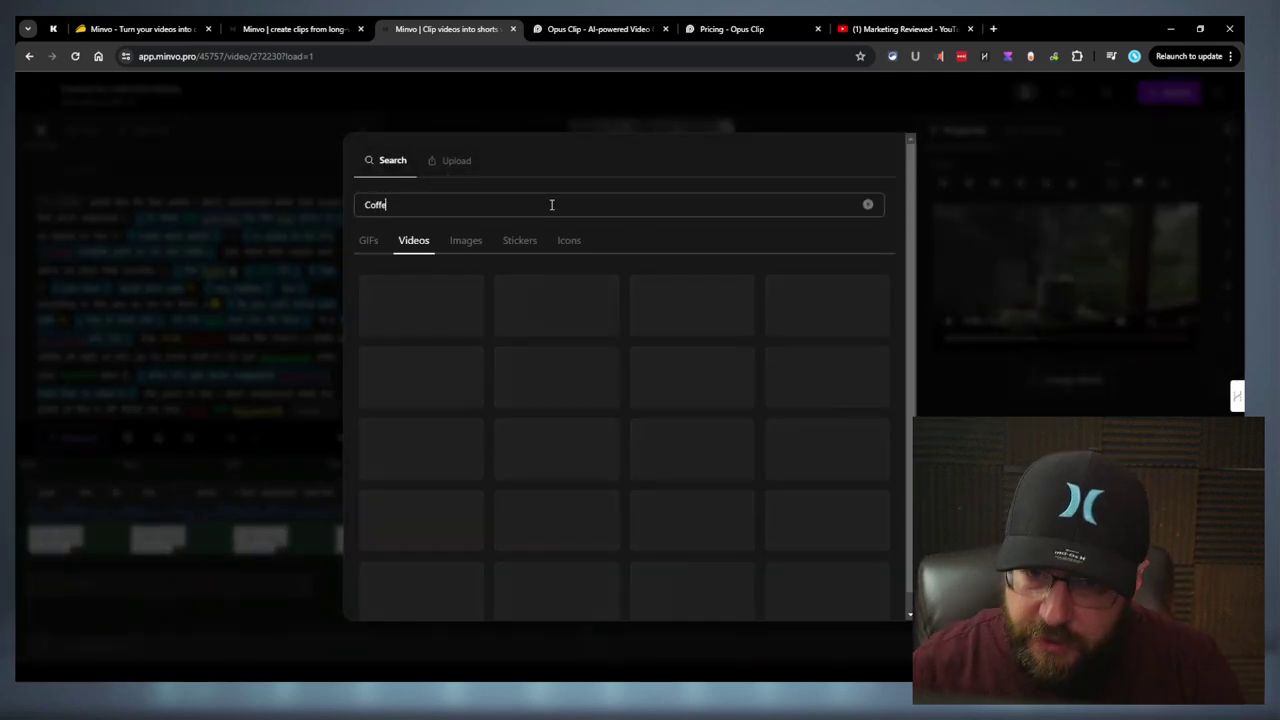
text(e)
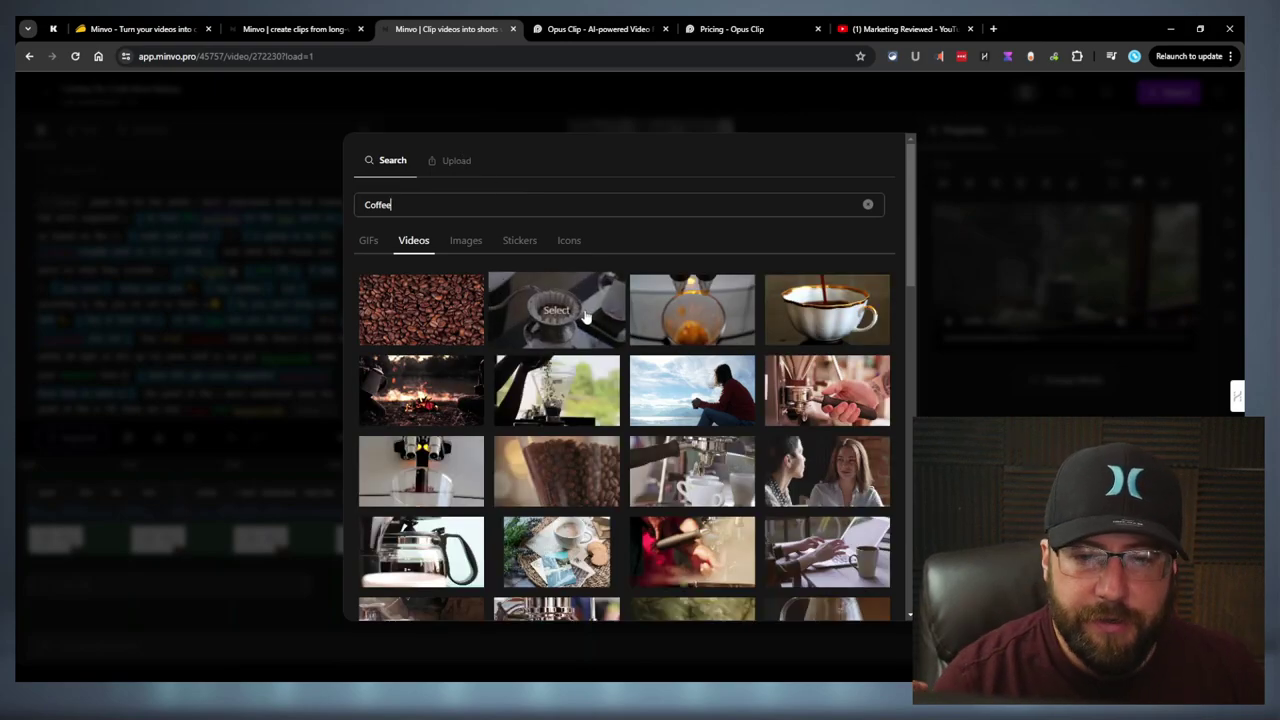
click(565, 380)
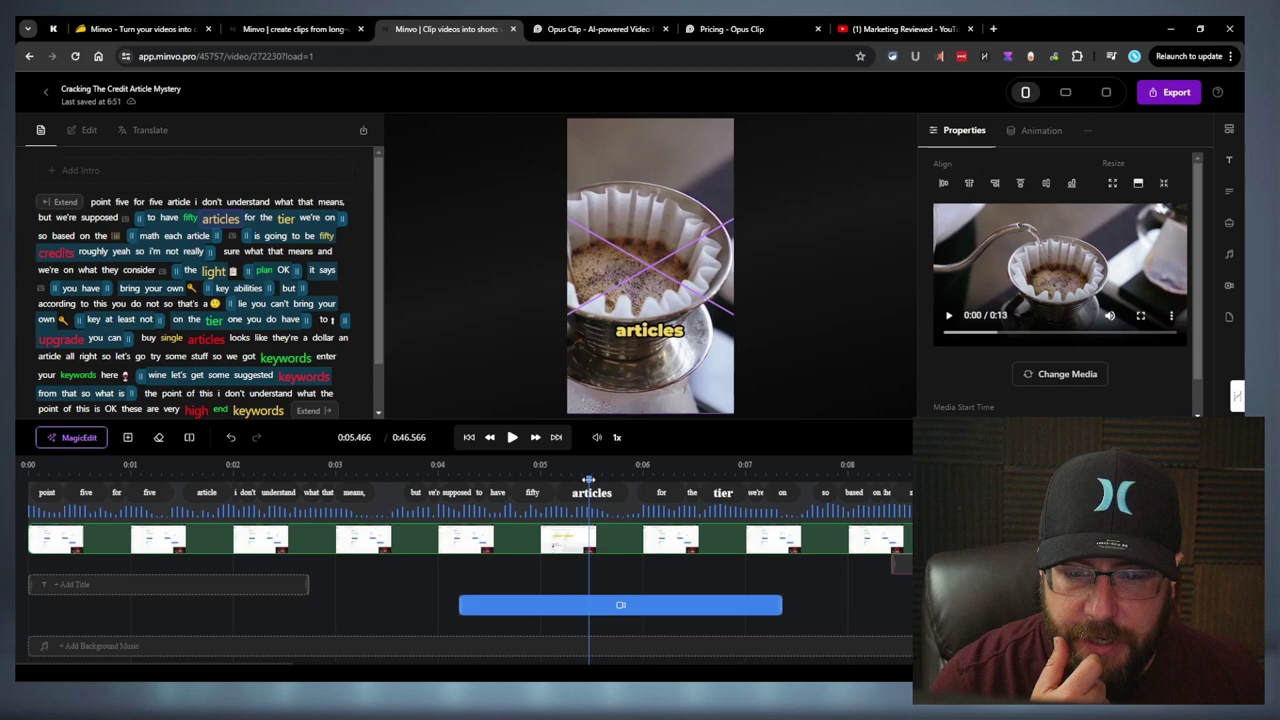
Play back the clip from just before the coffee b-roll through to the wine-glass emoji section
drag(589, 481, 419, 481)
key(space)
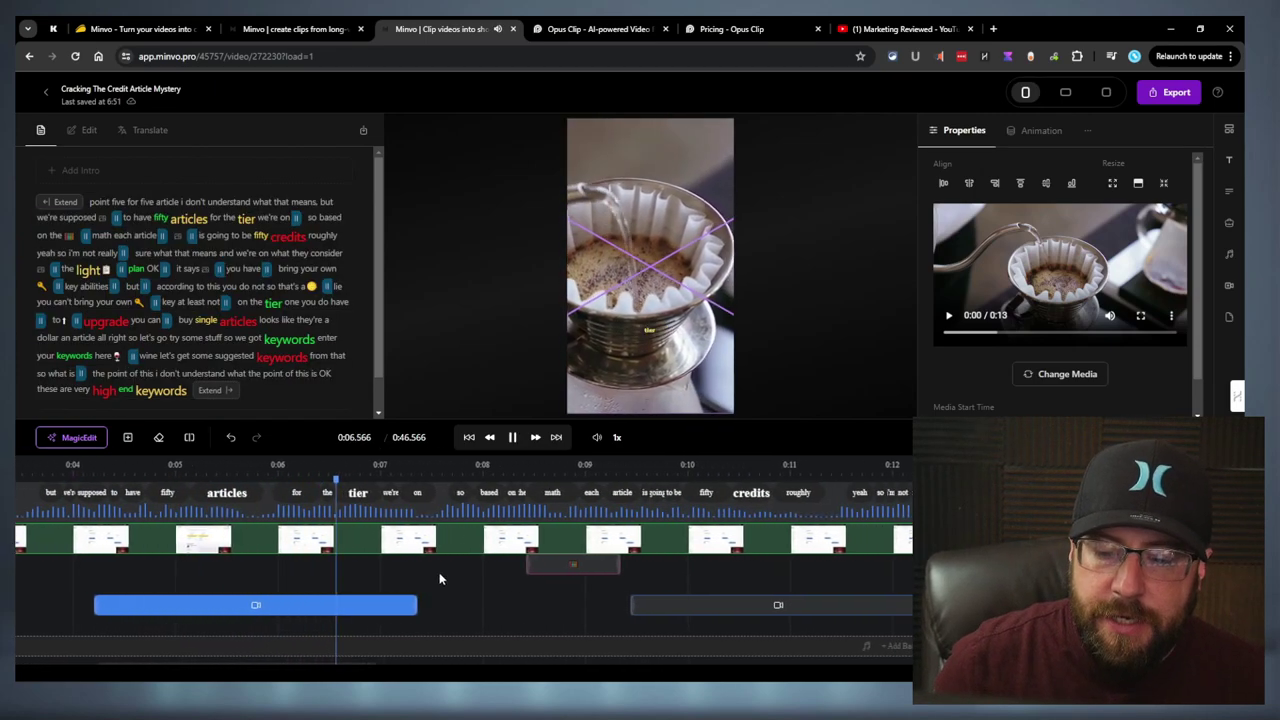
key(space)
click(370, 612)
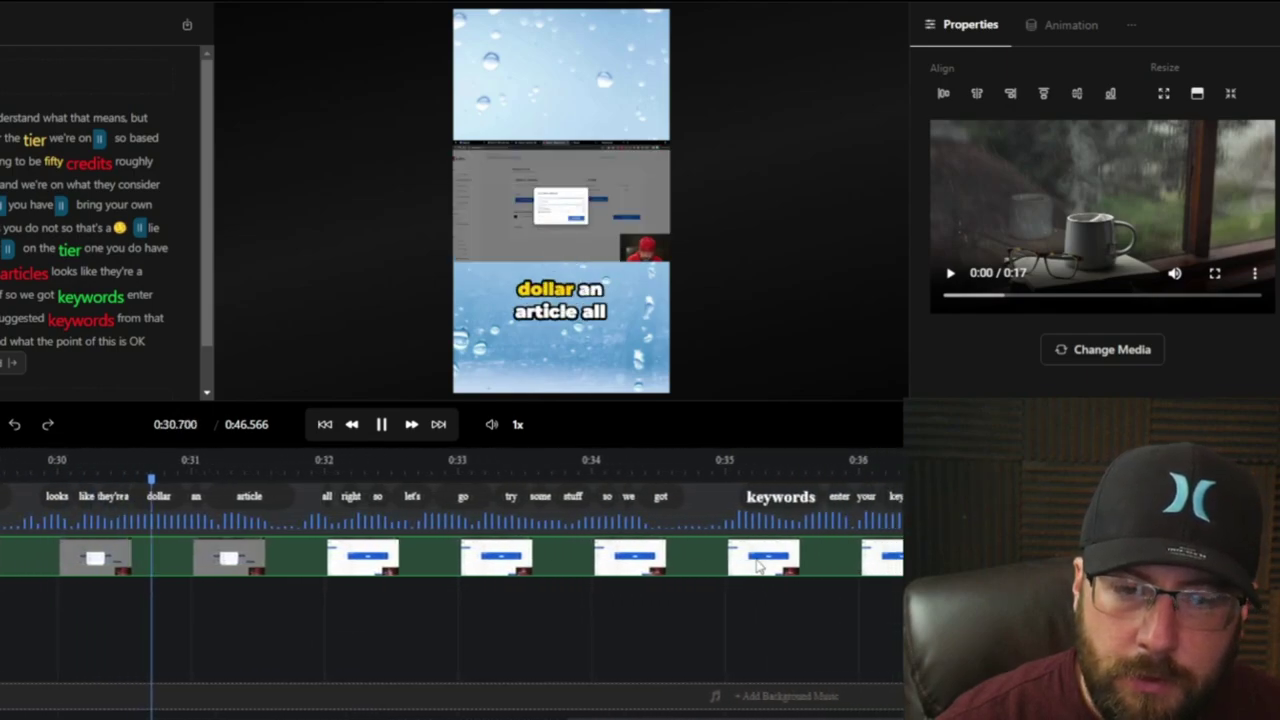
key(space)
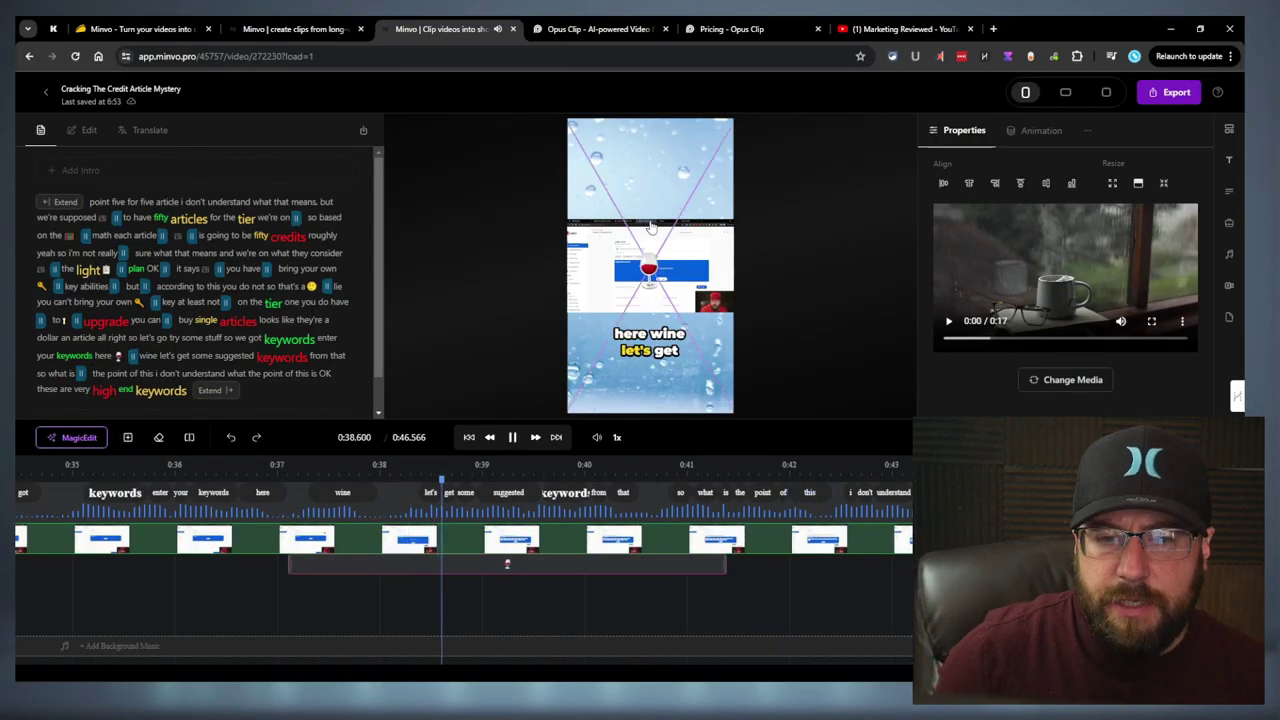
key(space)
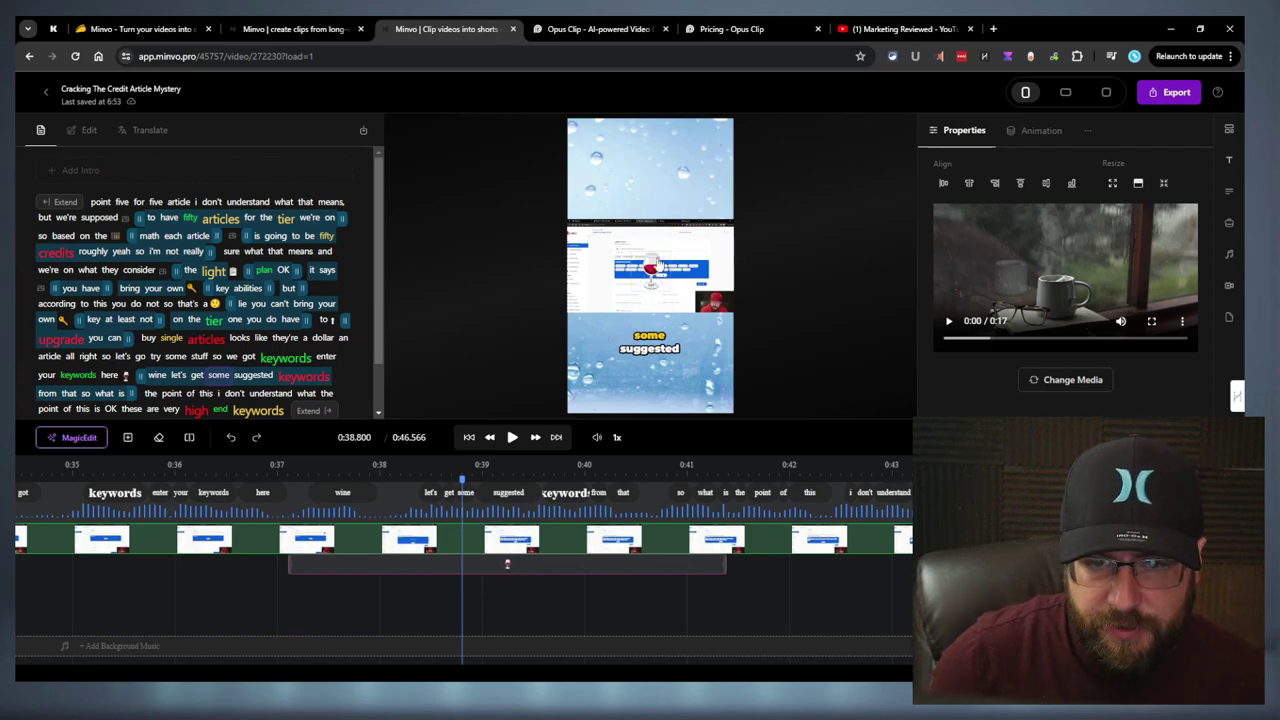
Inspect the wine-glass emoji's properties and check how the emoji plays over the screen recording
click(655, 266)
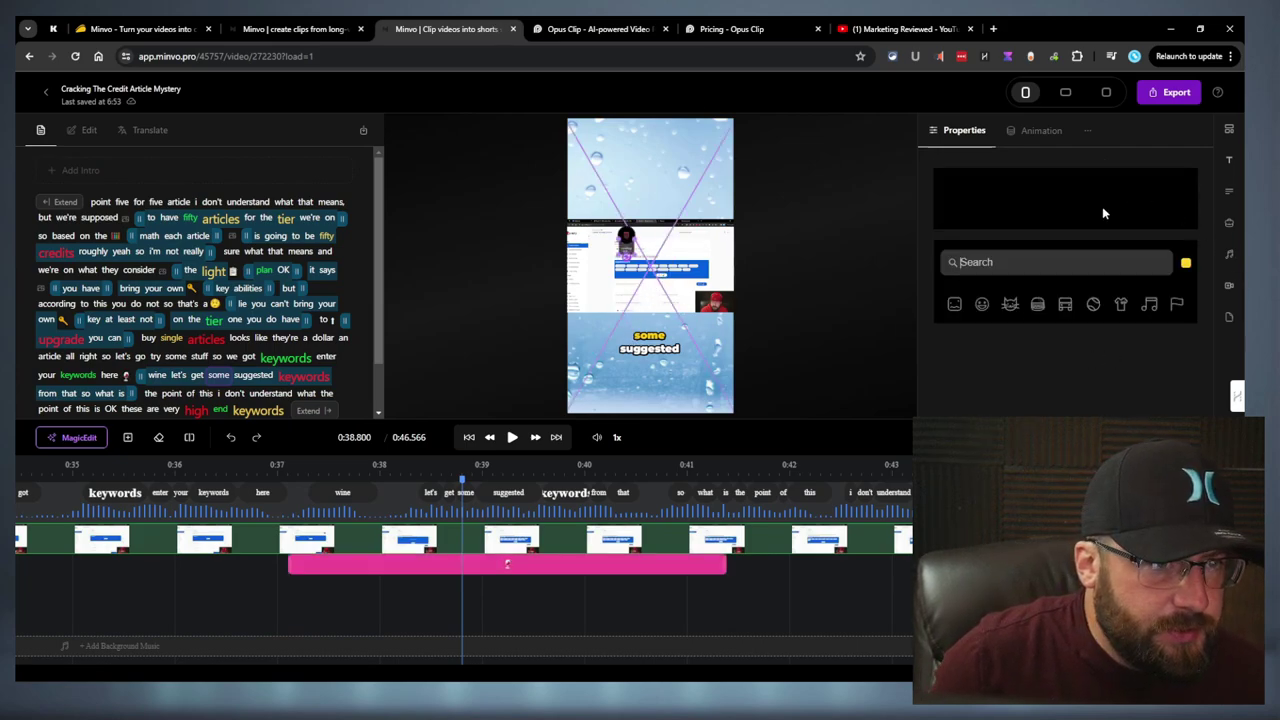
click(827, 390)
key(space)
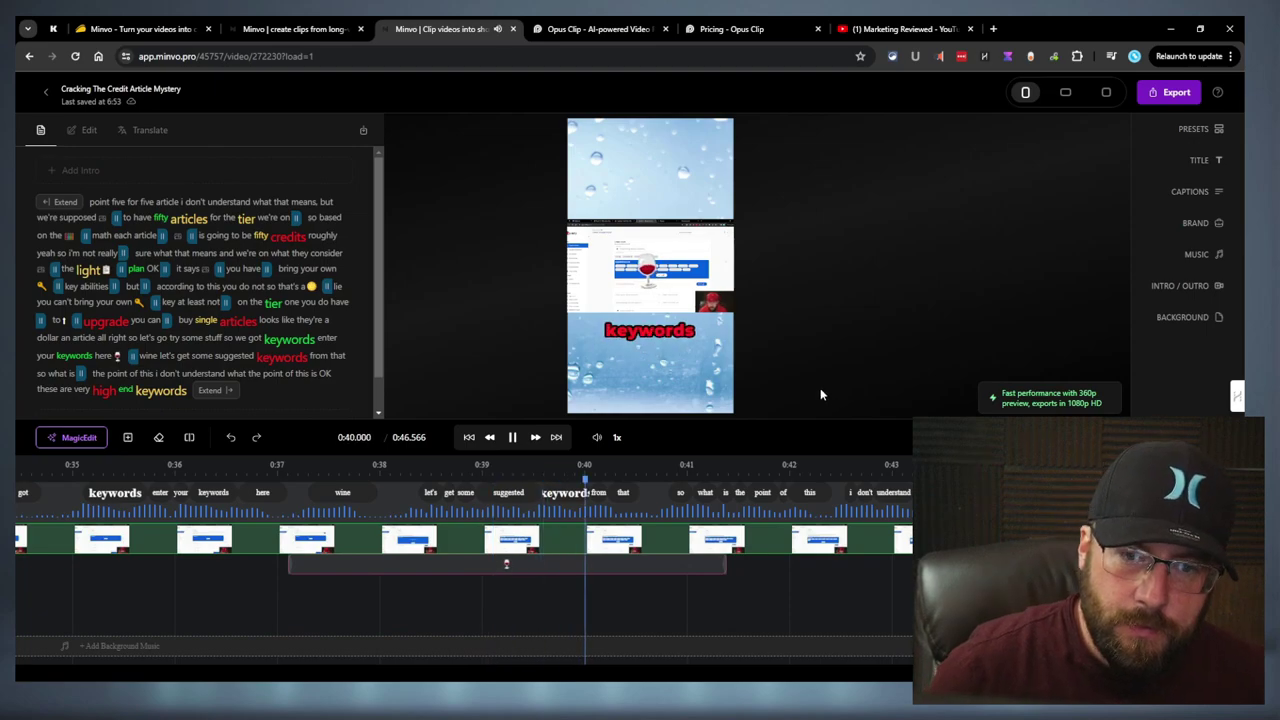
key(space)
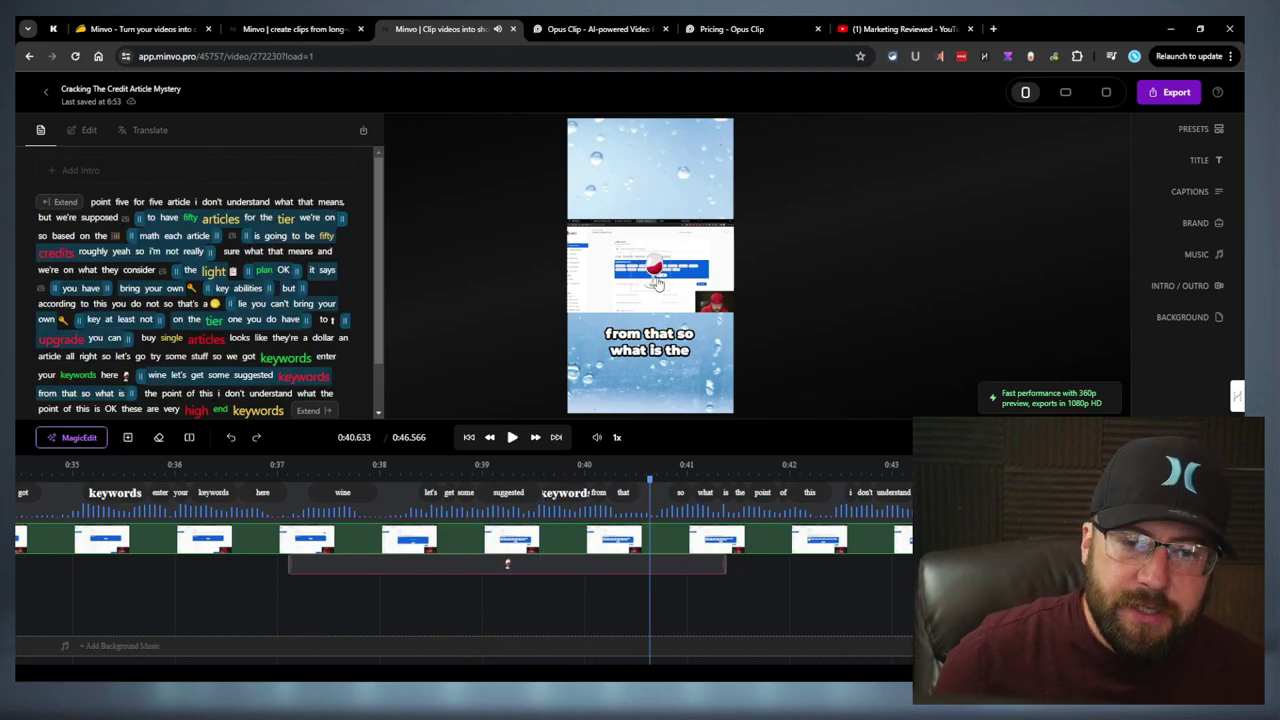
drag(657, 284, 651, 210)
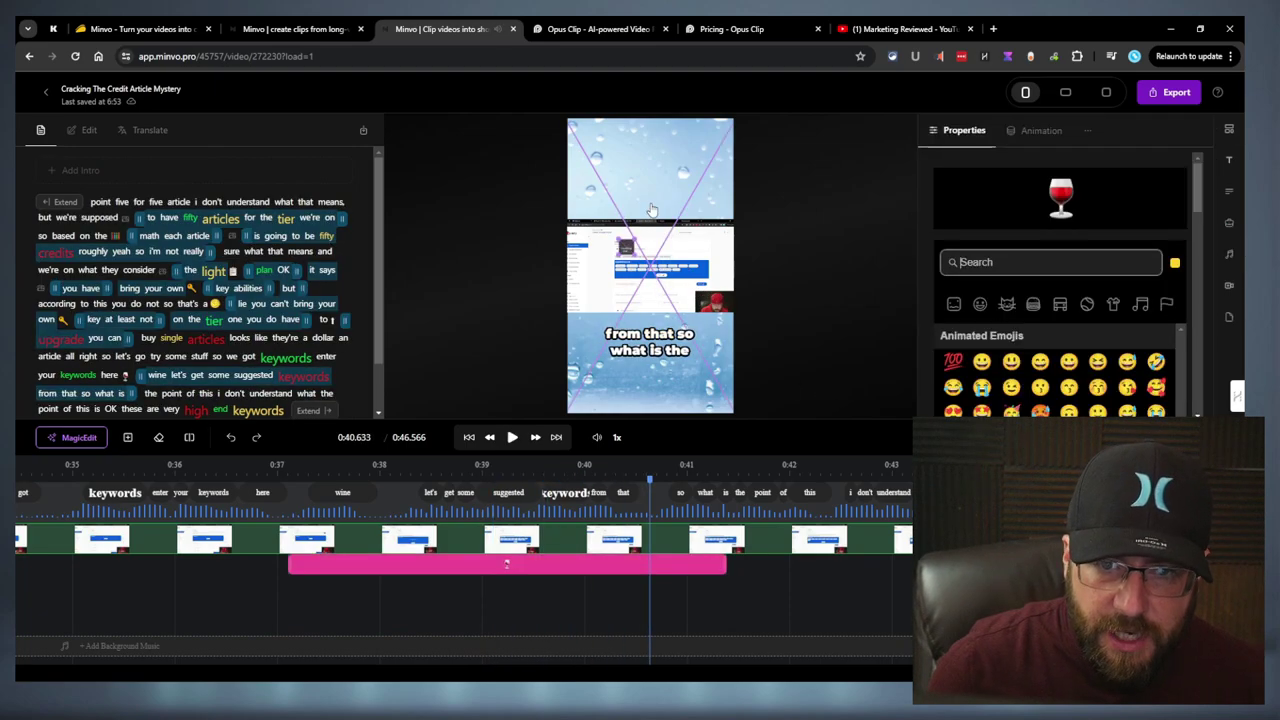
click(719, 660)
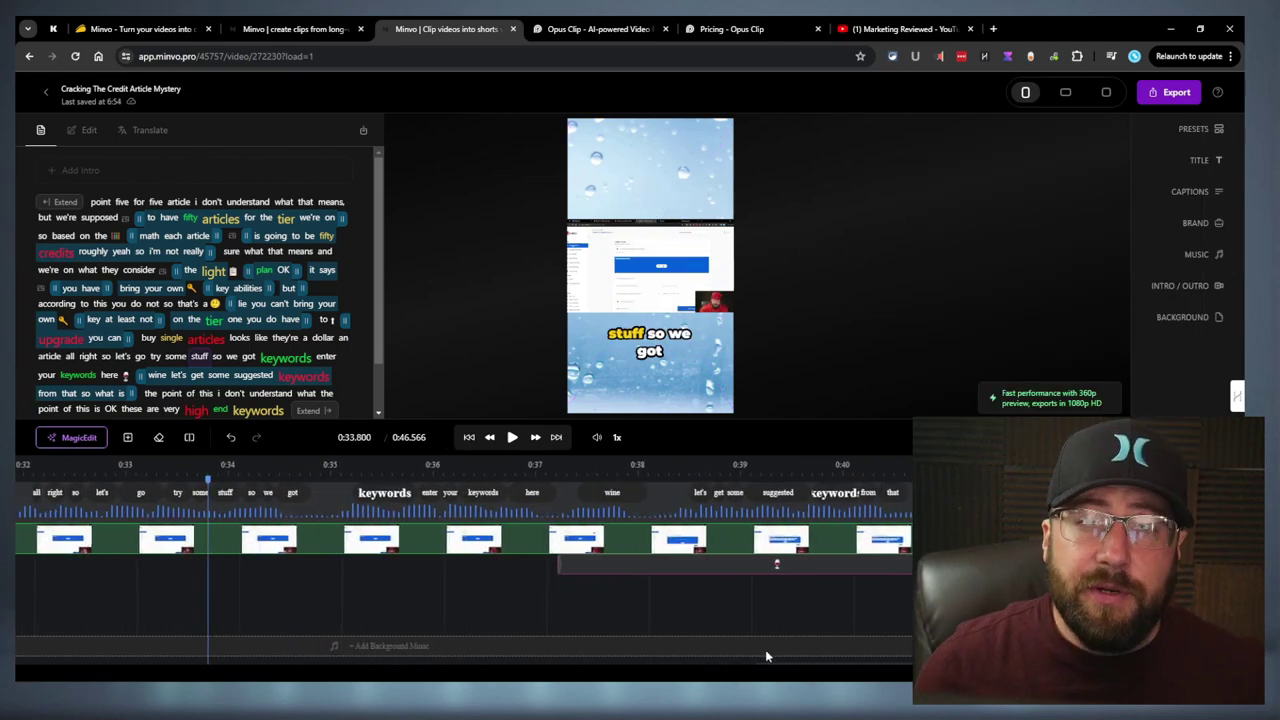
Look through the royalty-free Upbeat tracks offered as background music, and return to the start of the timeline
drag(766, 657, 398, 633)
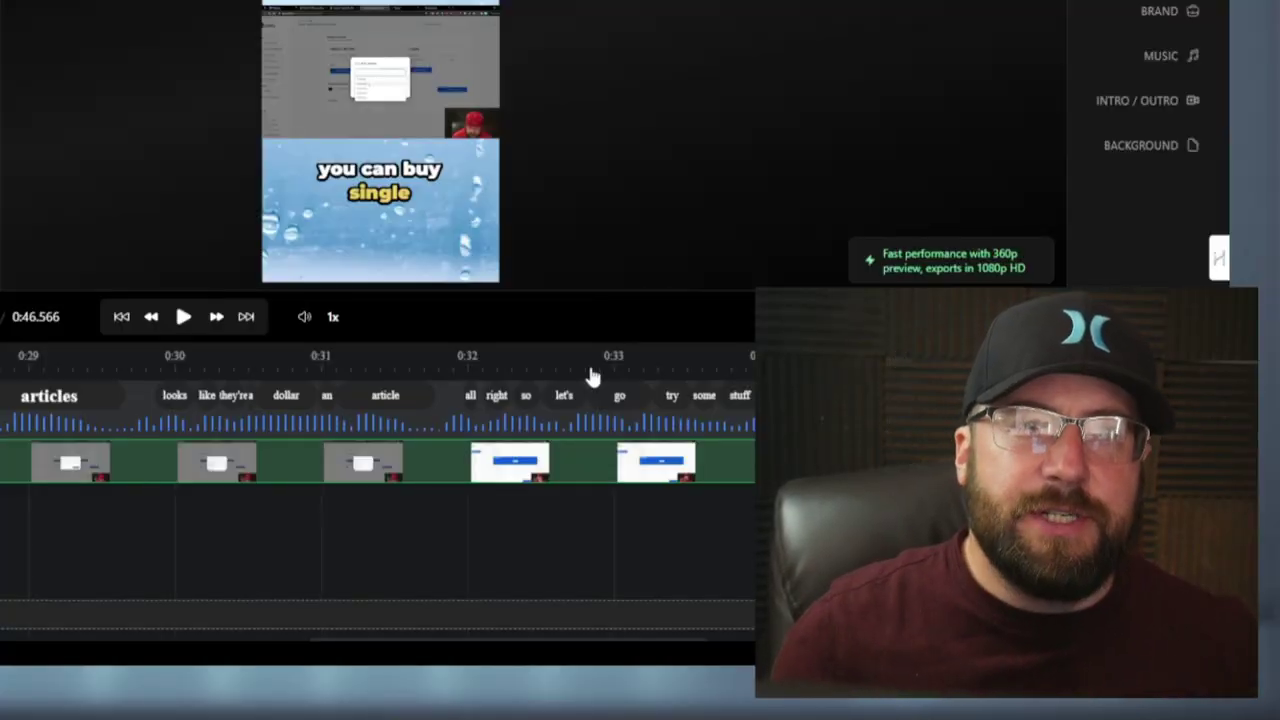
click(376, 595)
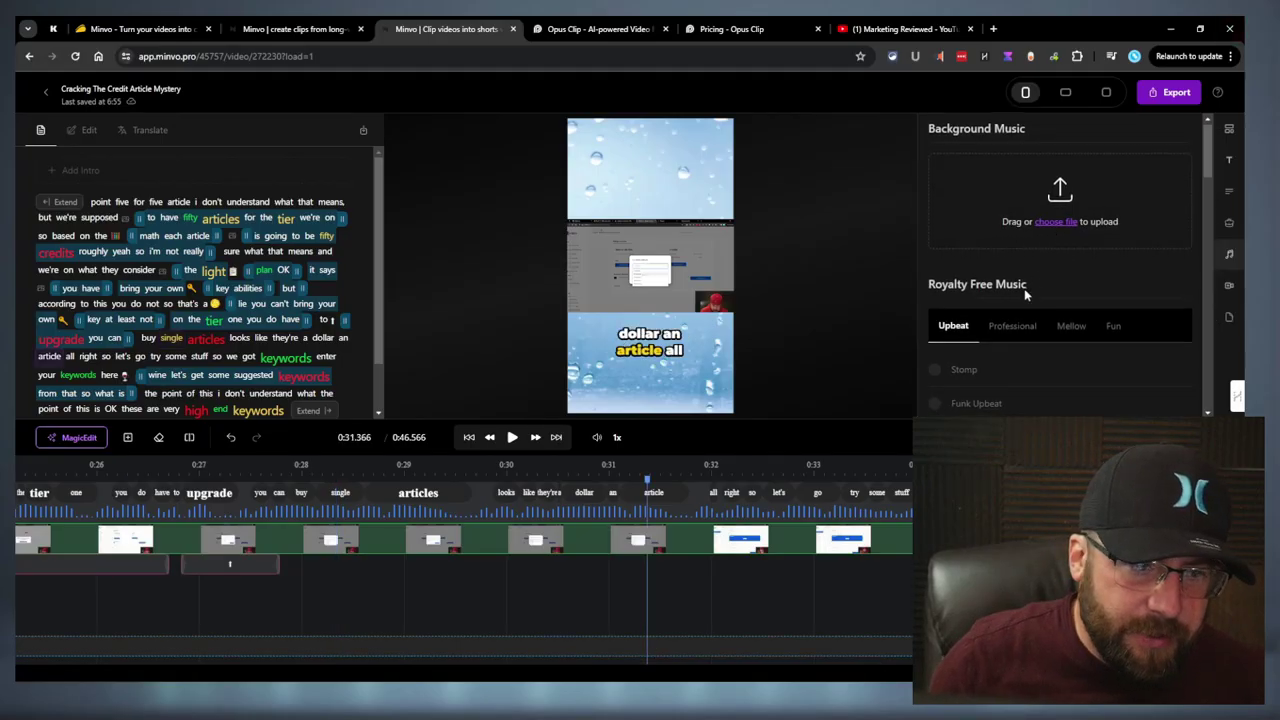
scroll(1024, 288, down, 5)
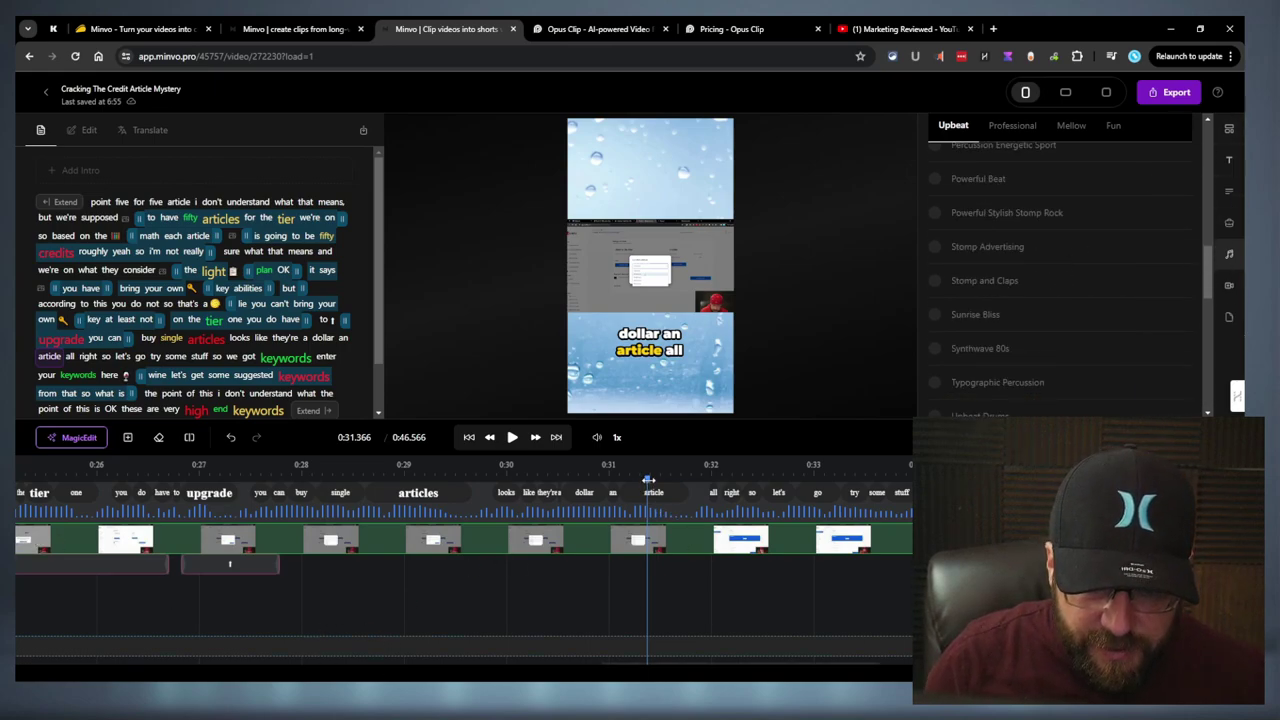
drag(717, 664, 51, 627)
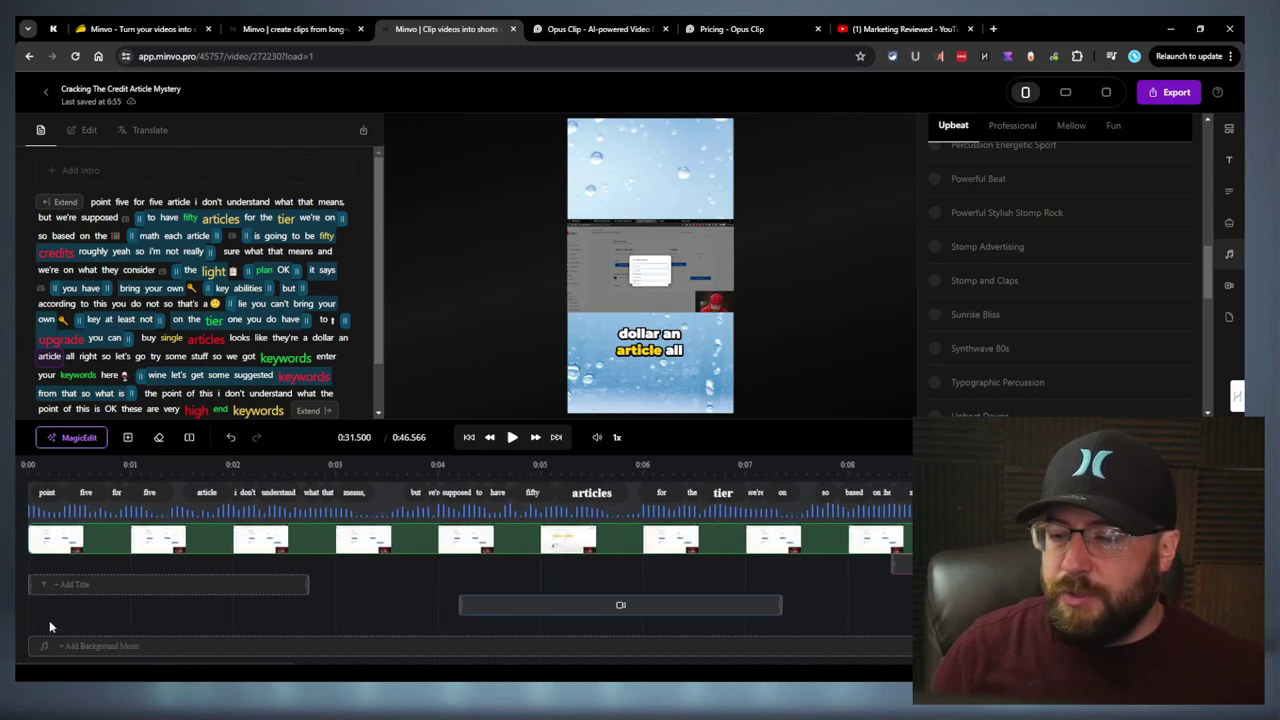
Open the MagicMedia options and try the Image and Video media kinds
click(71, 437)
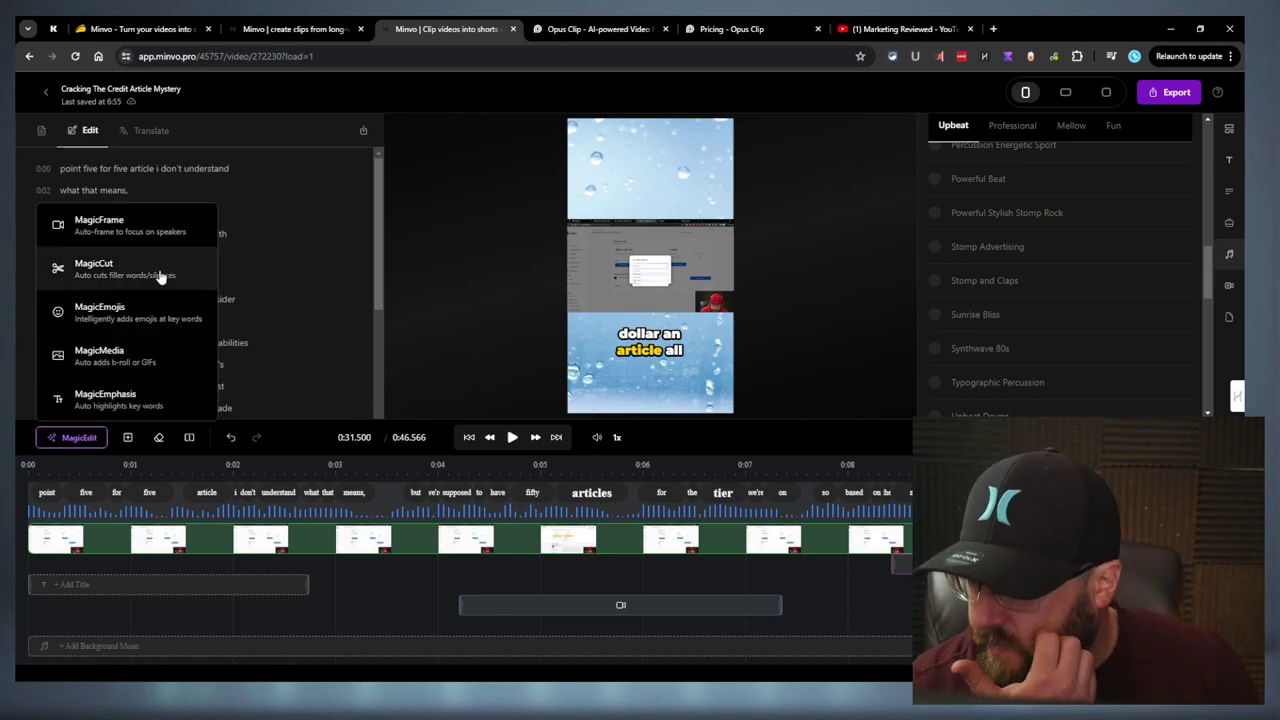
click(135, 359)
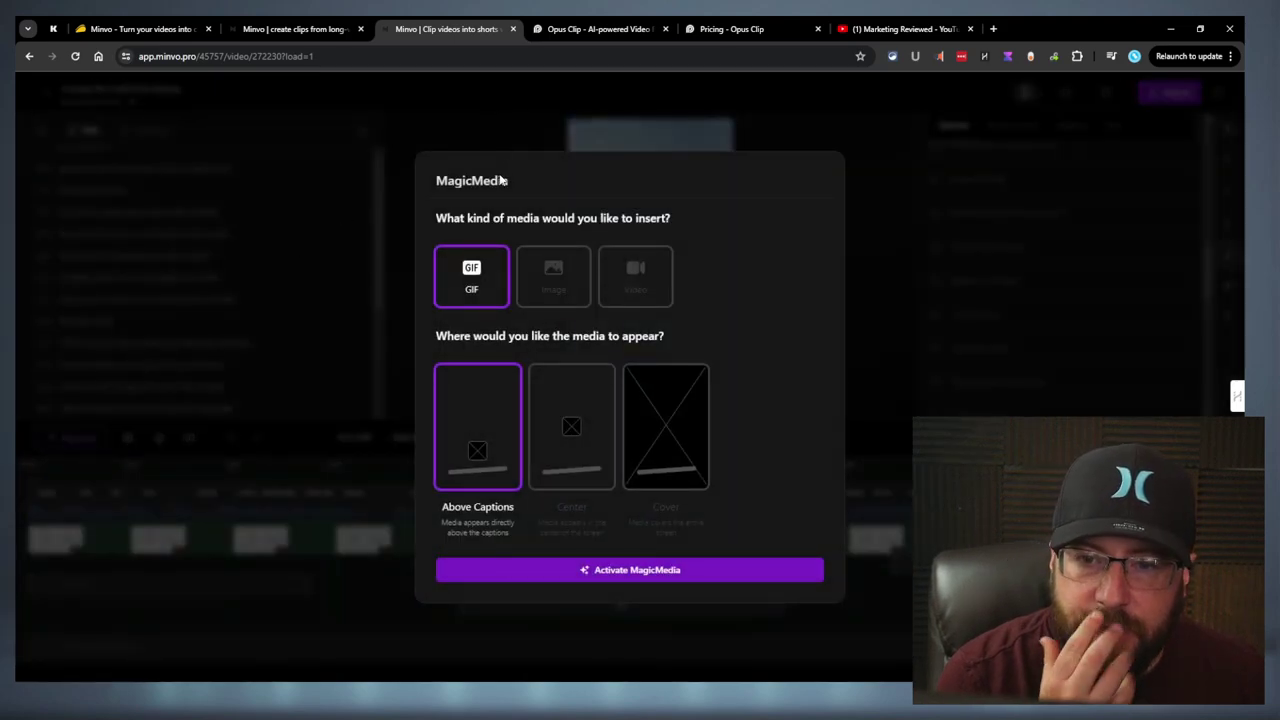
click(576, 266)
click(636, 285)
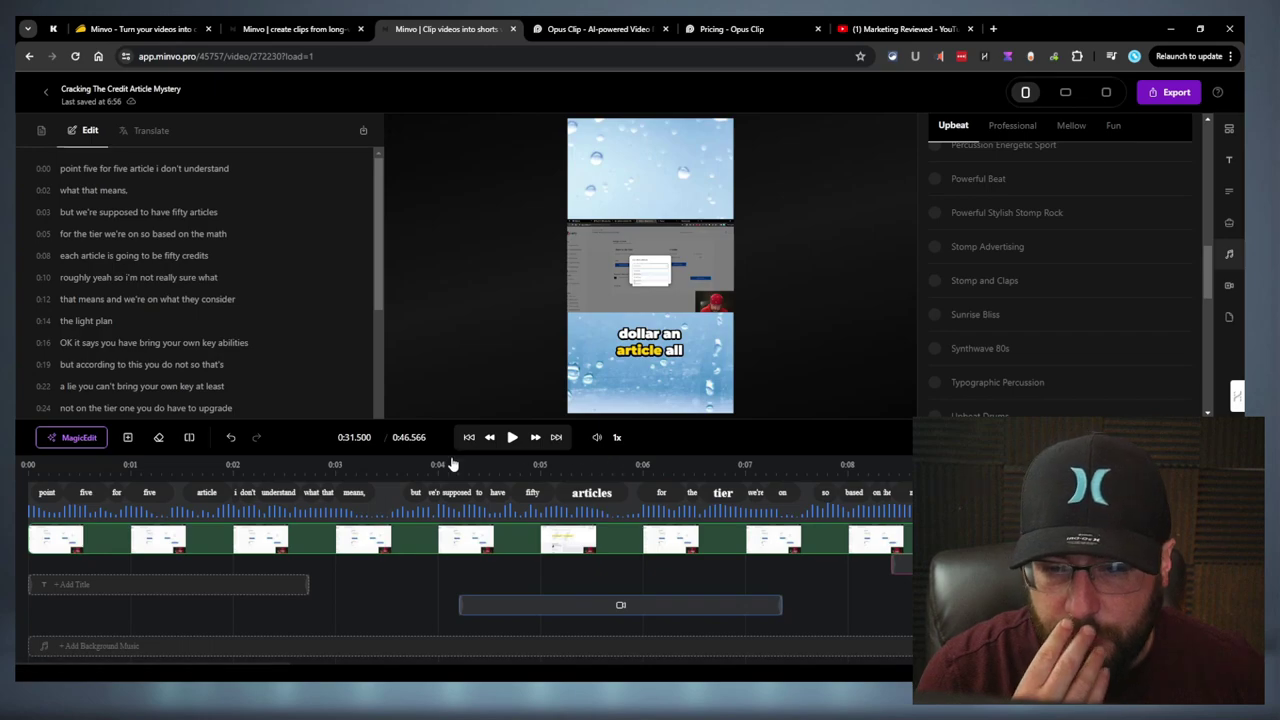
Play back the clip from about 8 seconds to check how the b-roll appears over the screen recording
click(840, 508)
key(space)
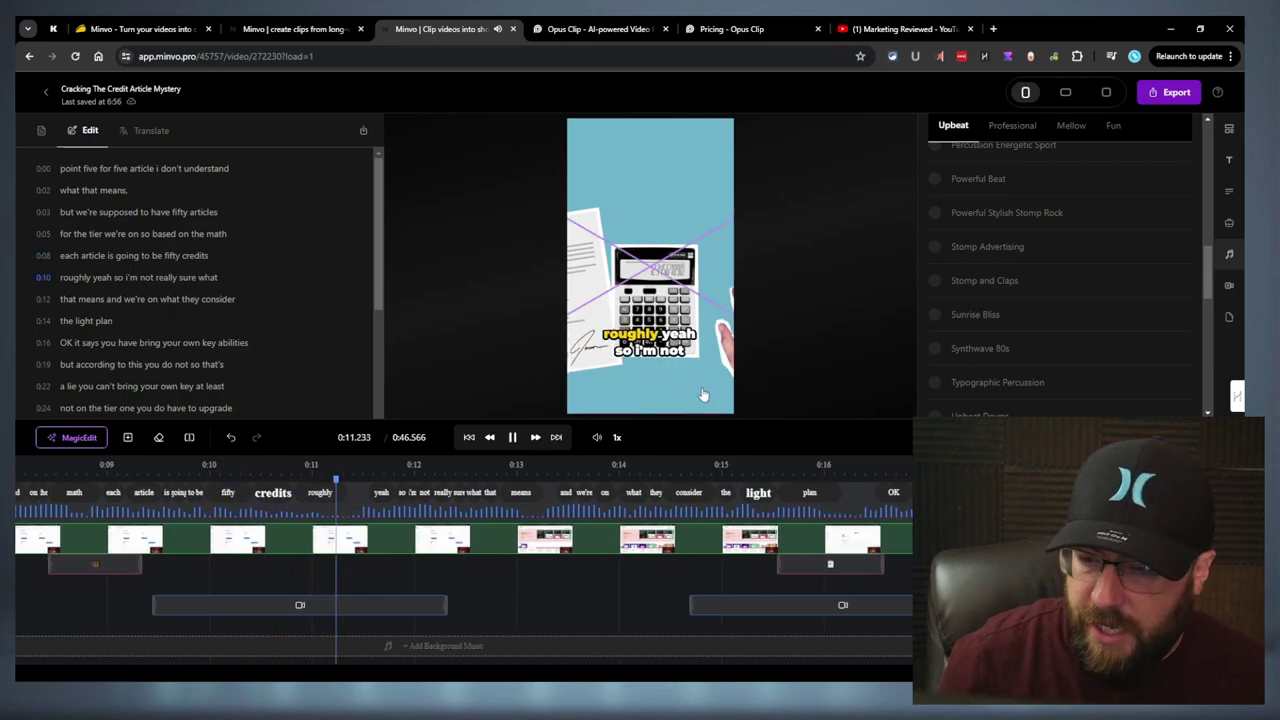
Add a GIF of someone drinking coffee to the timeline at about 21.4 seconds, using the stock media search for "coffee"
click(190, 437)
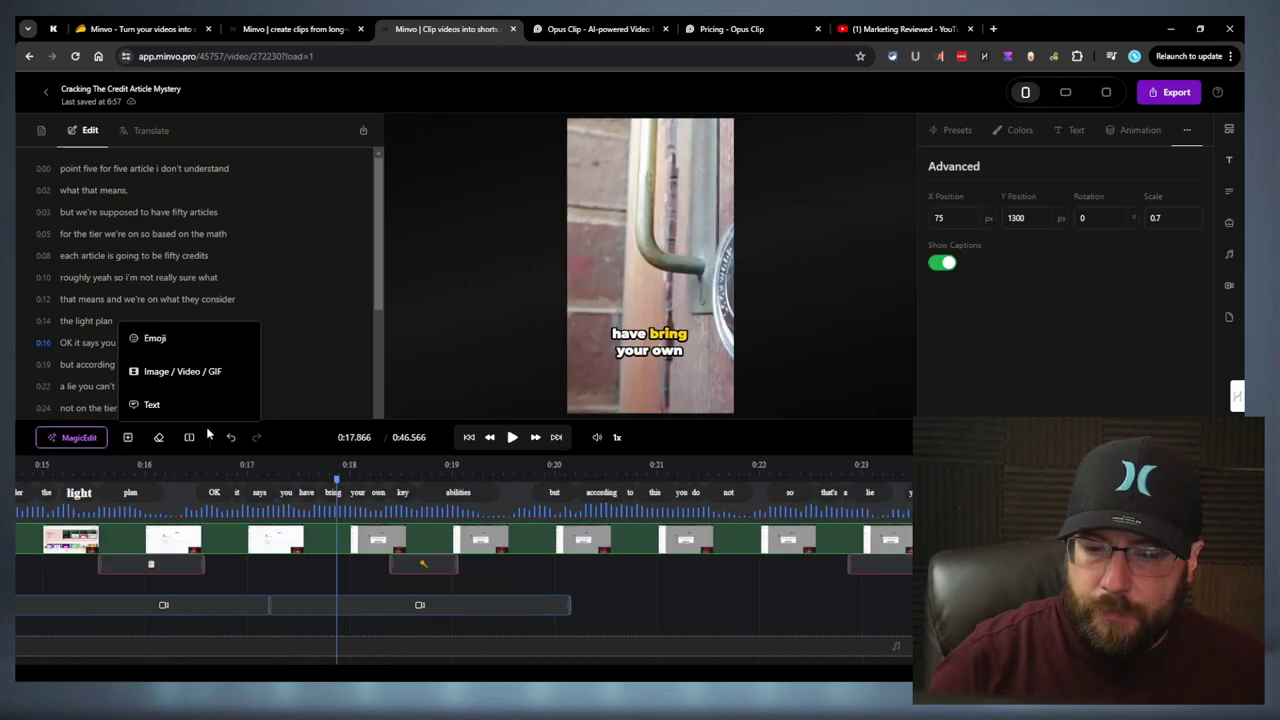
click(694, 623)
click(695, 517)
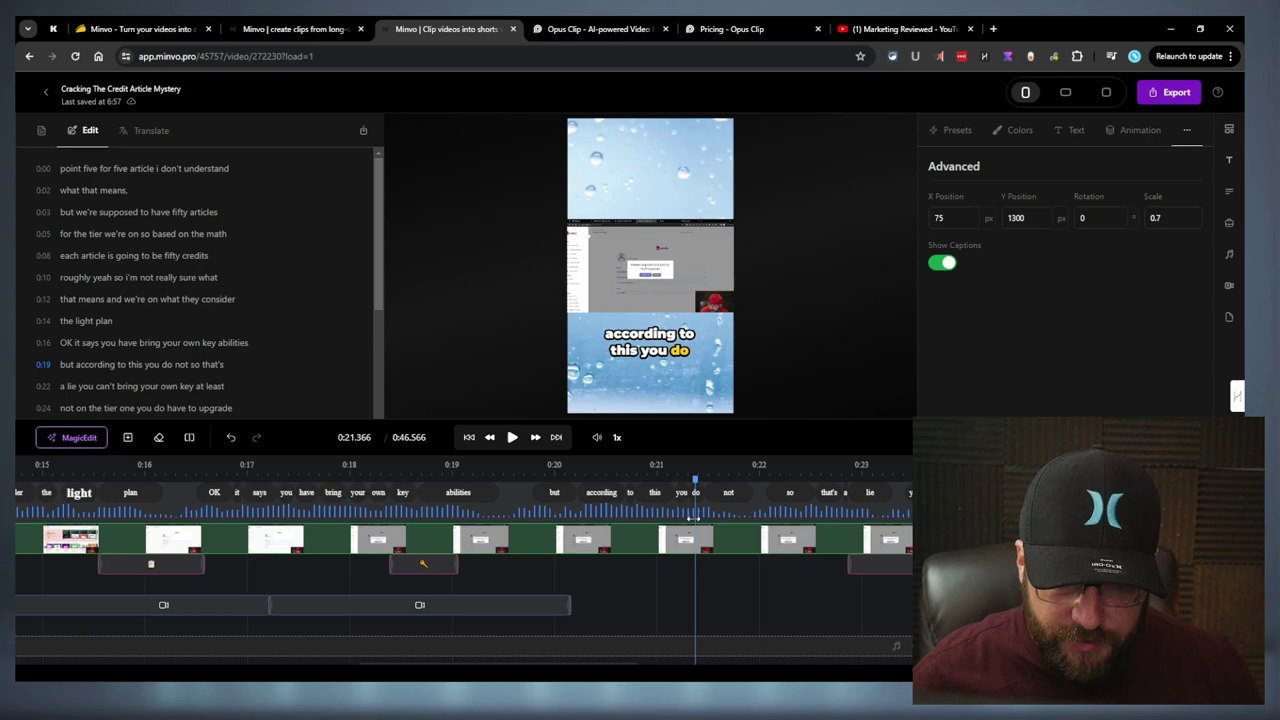
click(128, 438)
click(205, 371)
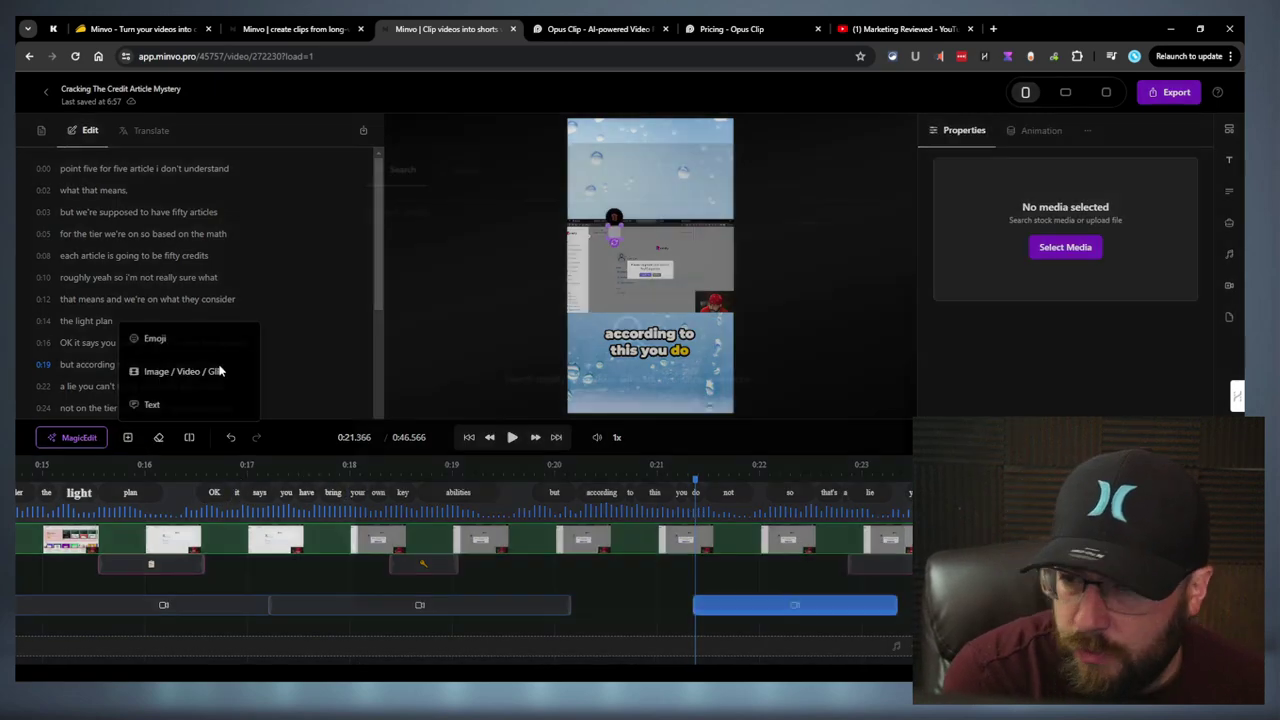
text(coffee)
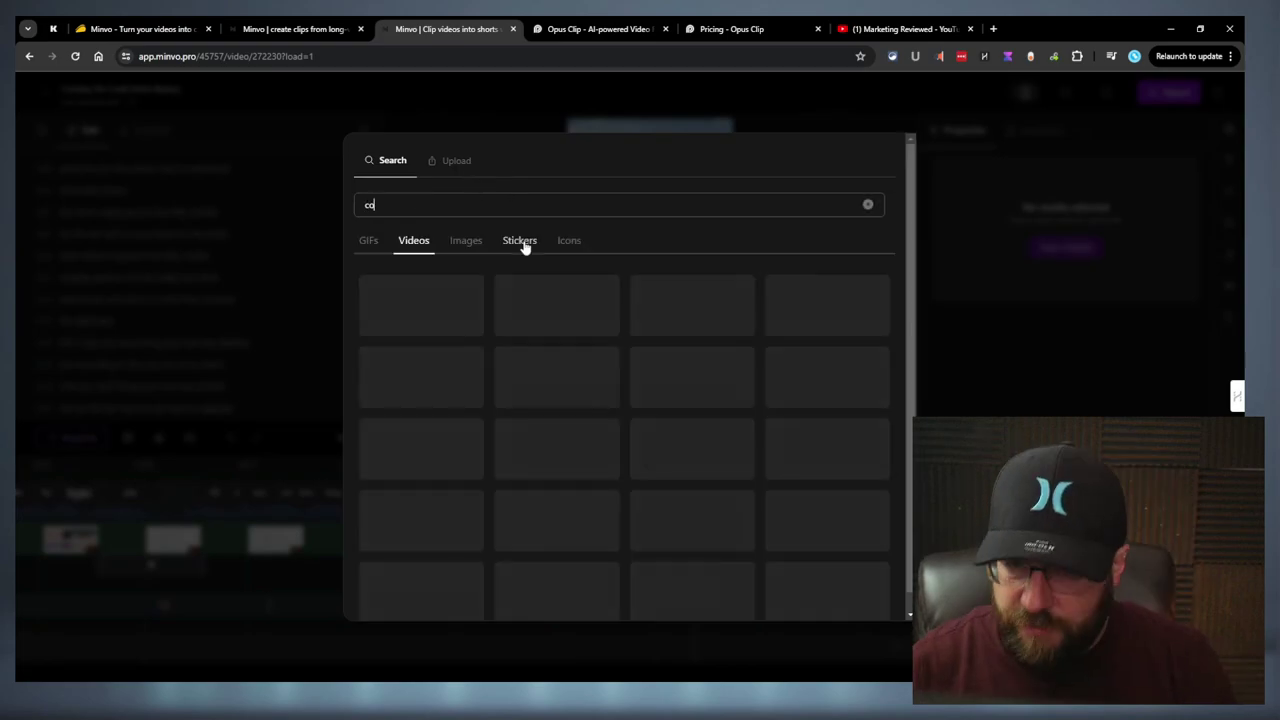
click(370, 241)
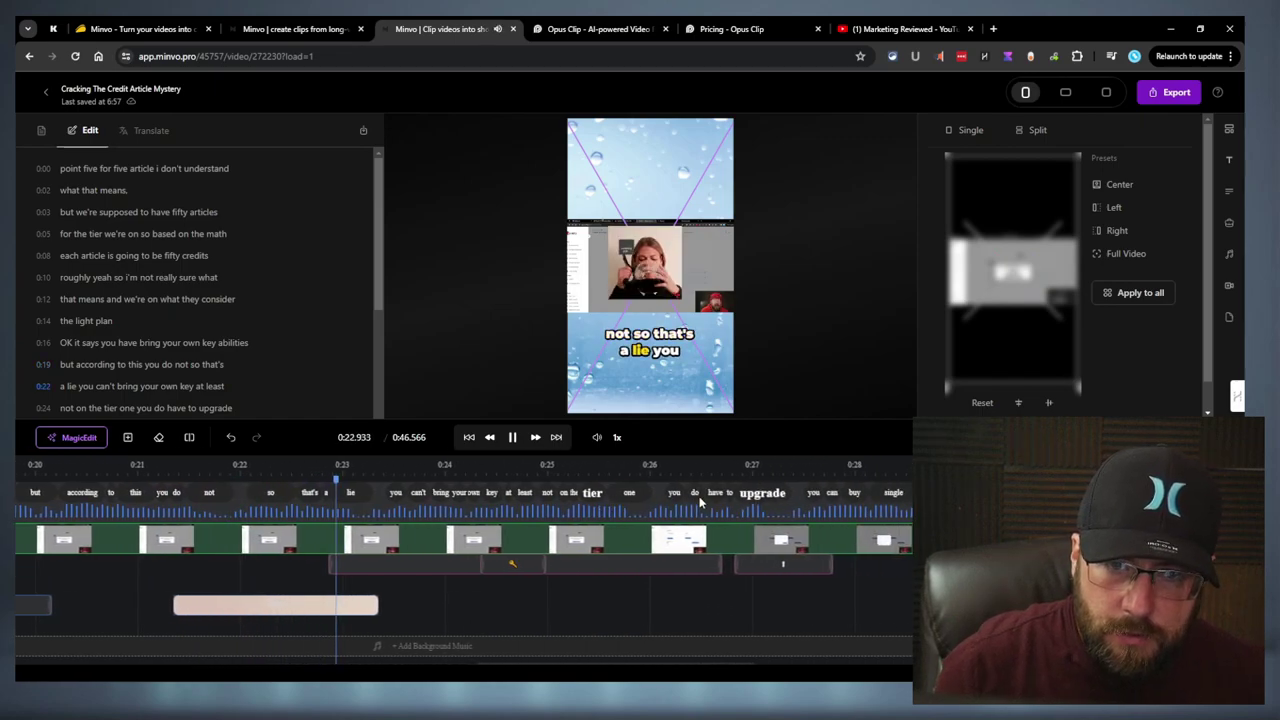
Delete the coffee GIF from the timeline and briefly play the clip from that point
key(space)
right_click(207, 606)
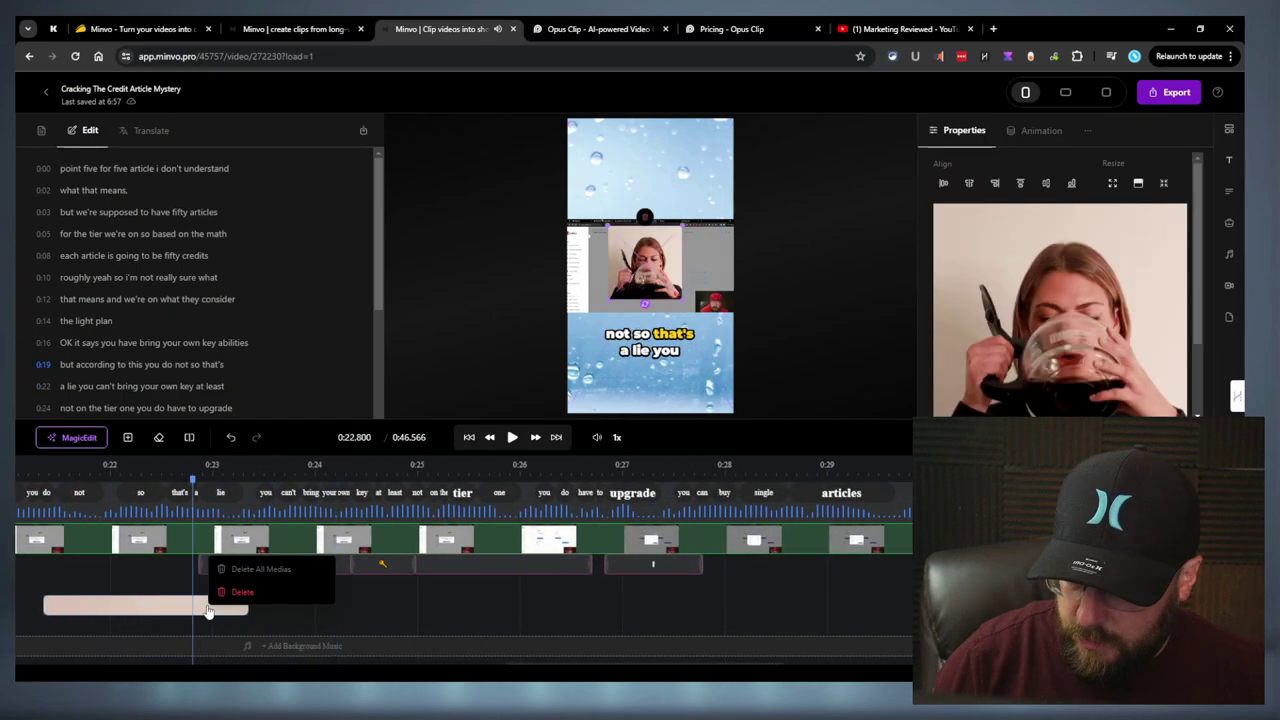
click(242, 591)
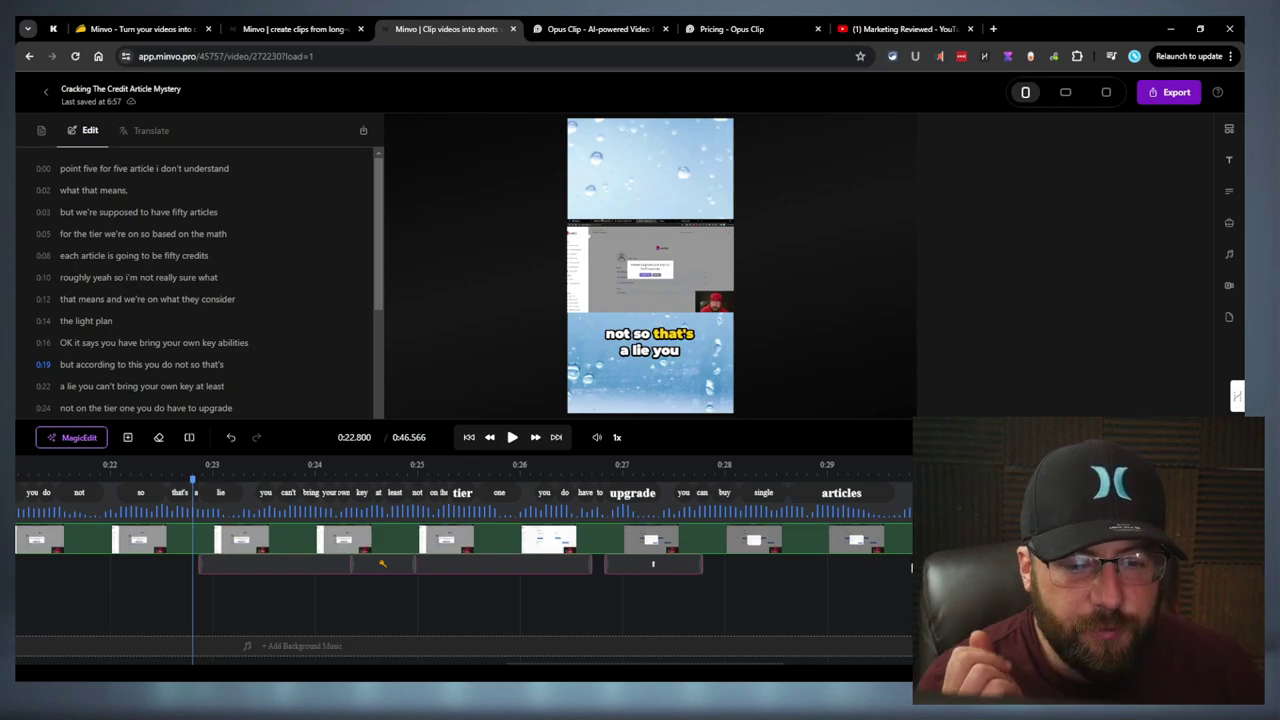
key(space)
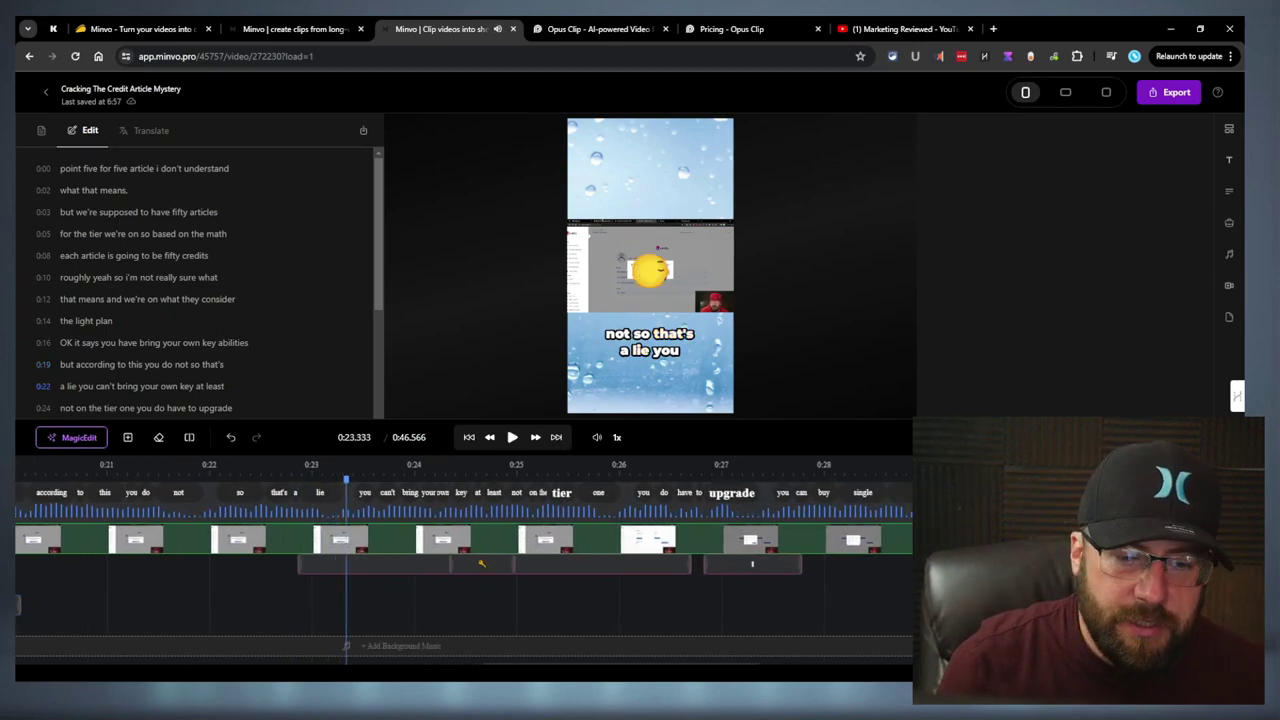
Leave the clip editor, return to the uploads and open the Andrew Santino episode's moments
click(47, 95)
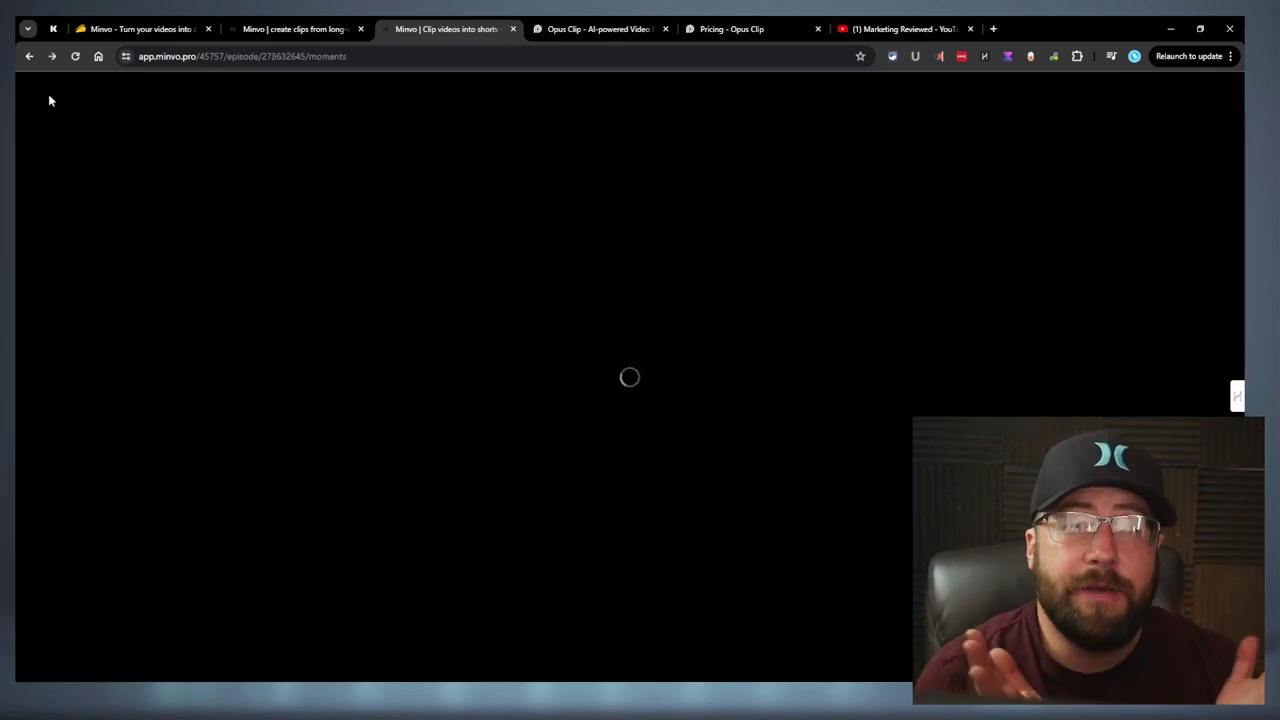
click(49, 100)
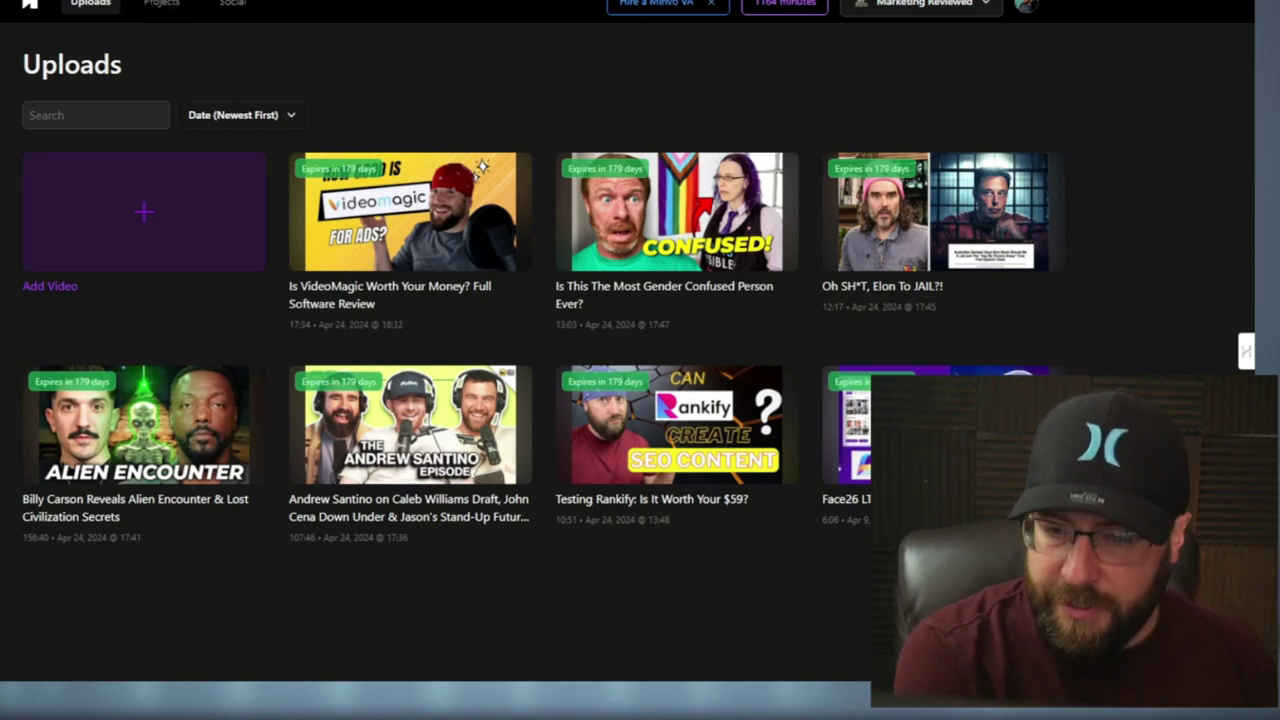
click(434, 398)
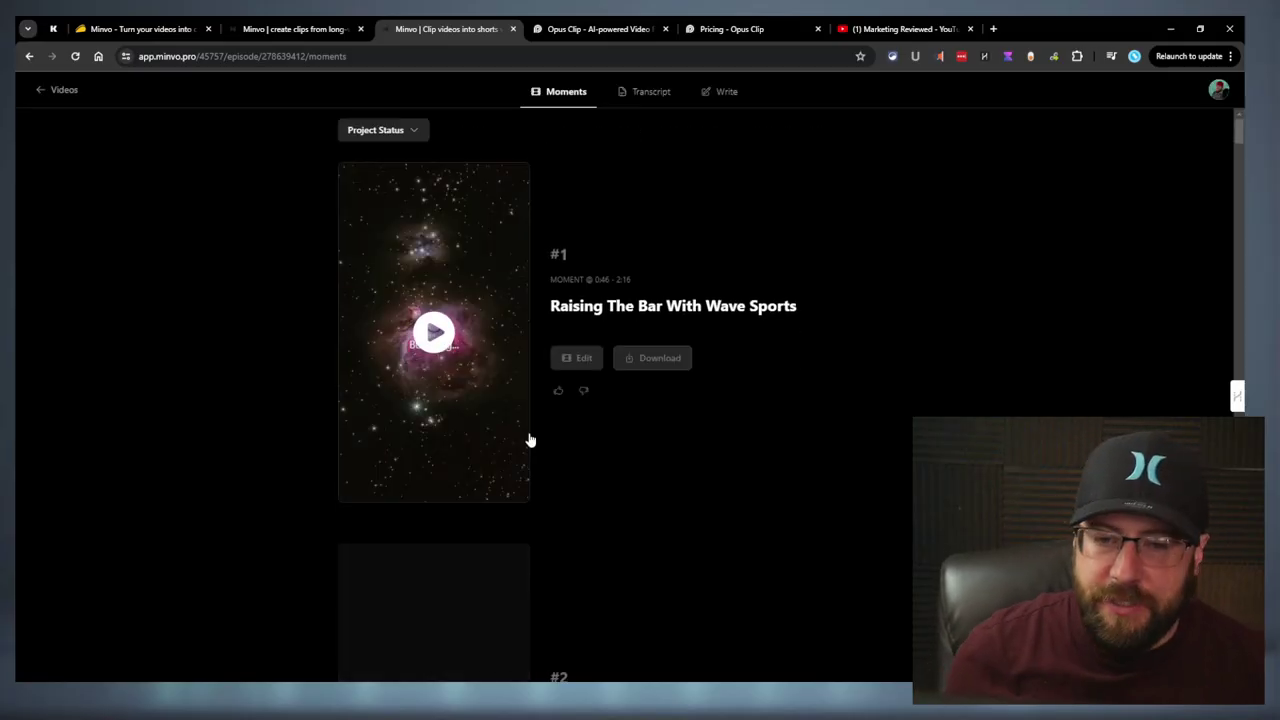
Look through the generated moments of the Andrew Santino episode down to the end of the list and partway back
scroll(552, 405, down, 7)
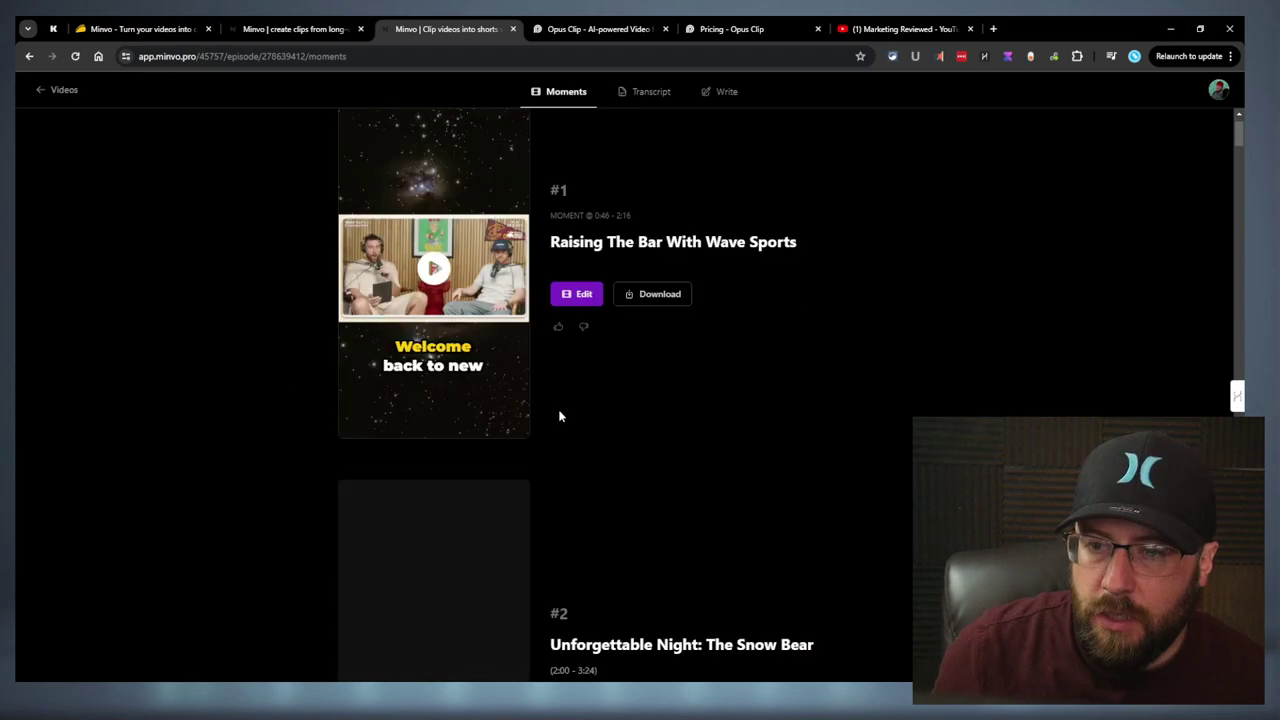
scroll(548, 400, down, 6)
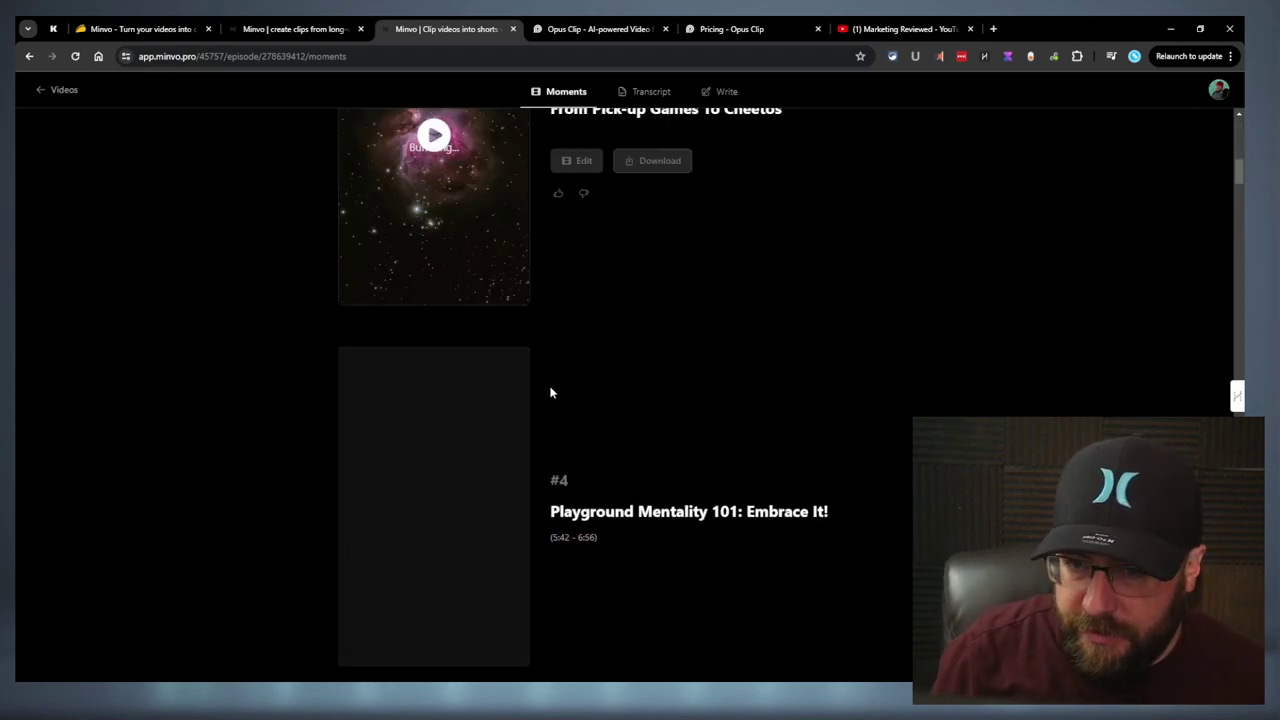
scroll(551, 395, down, 4)
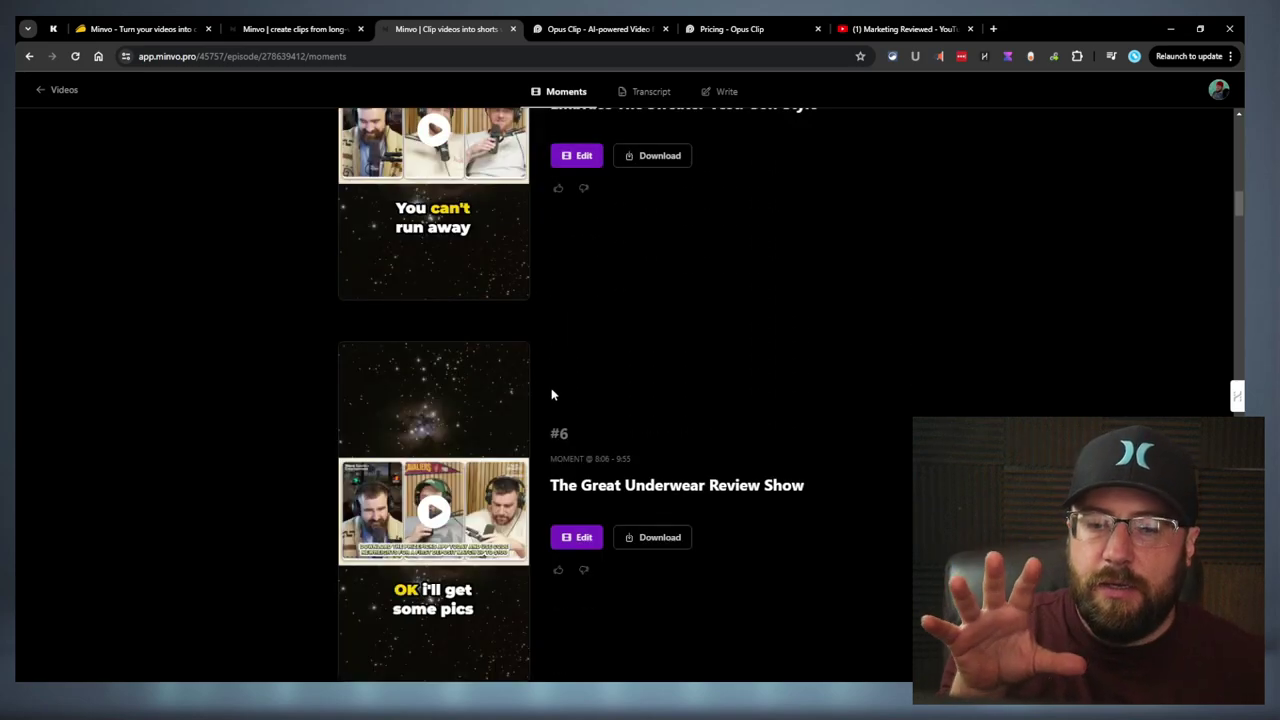
scroll(551, 394, down, 7)
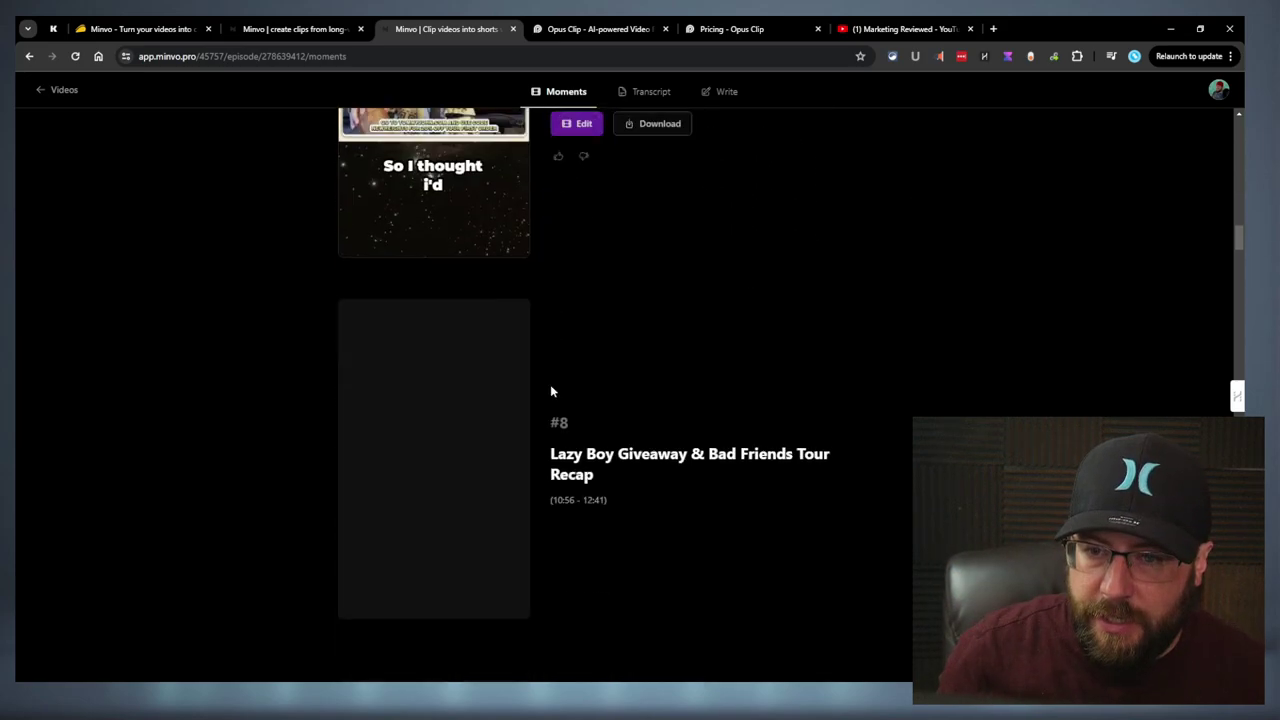
scroll(550, 392, down, 2)
scroll(550, 392, down, 3)
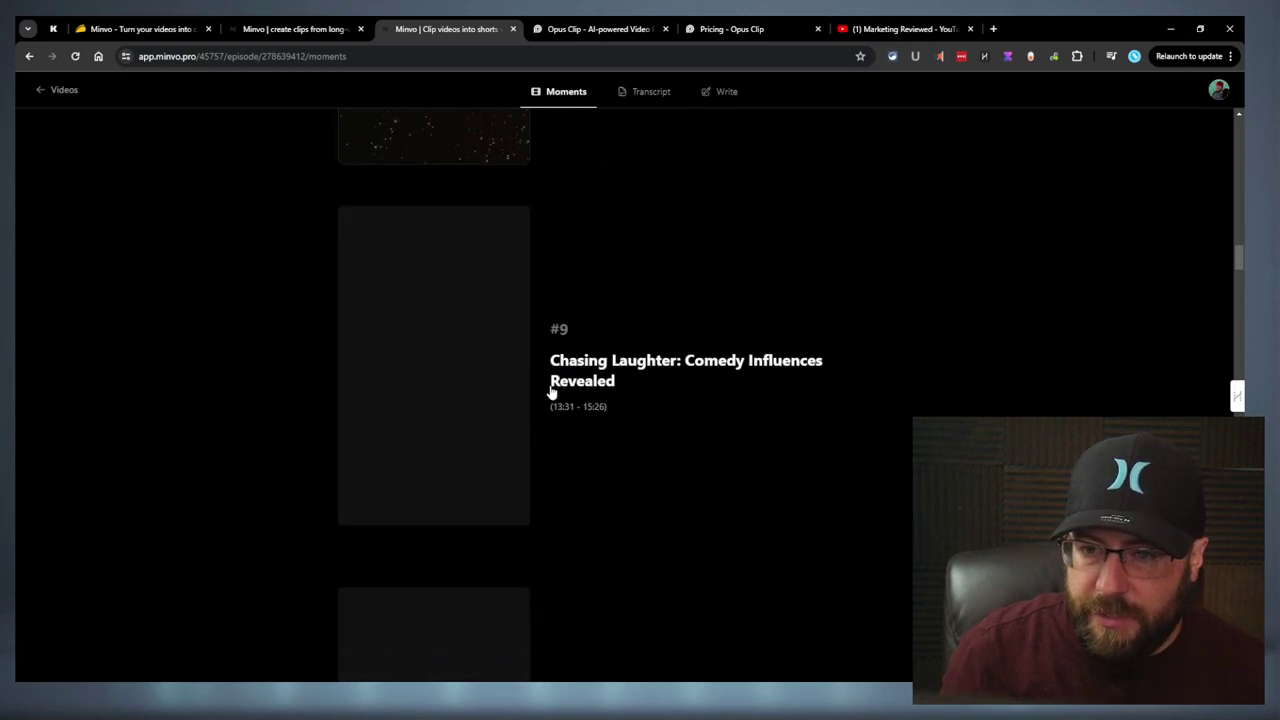
scroll(550, 392, down, 10)
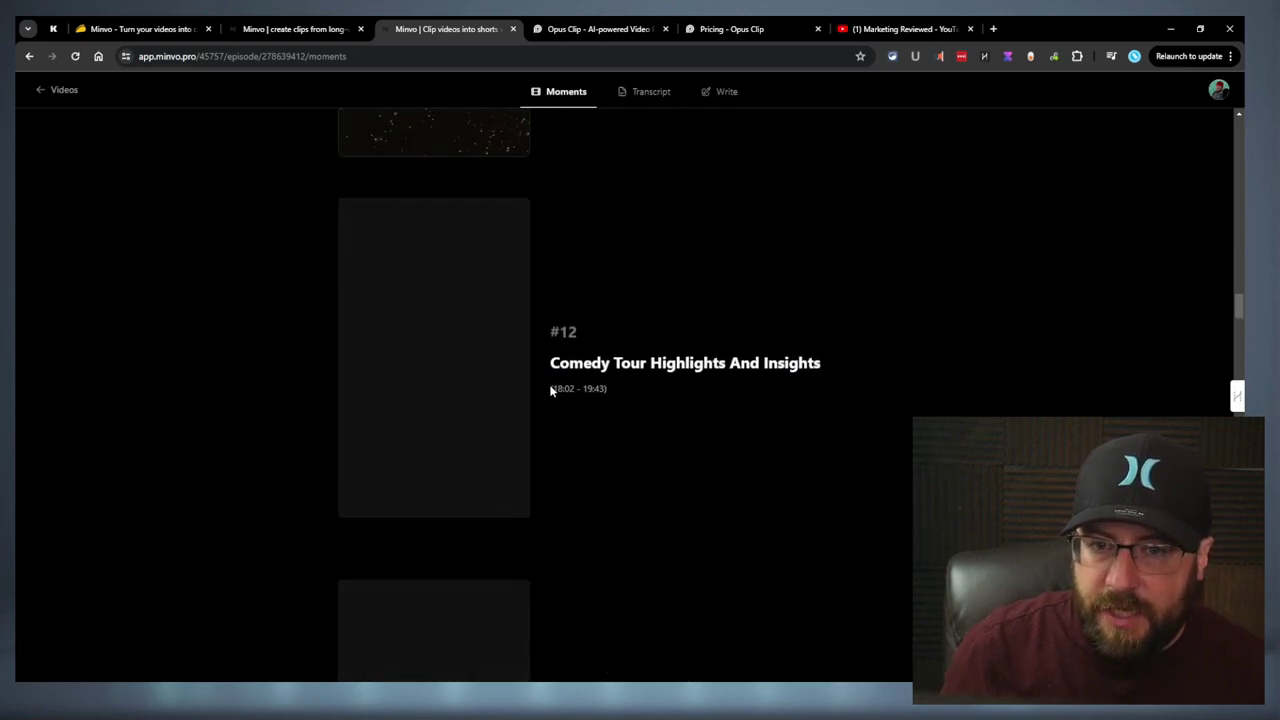
scroll(549, 393, down, 20)
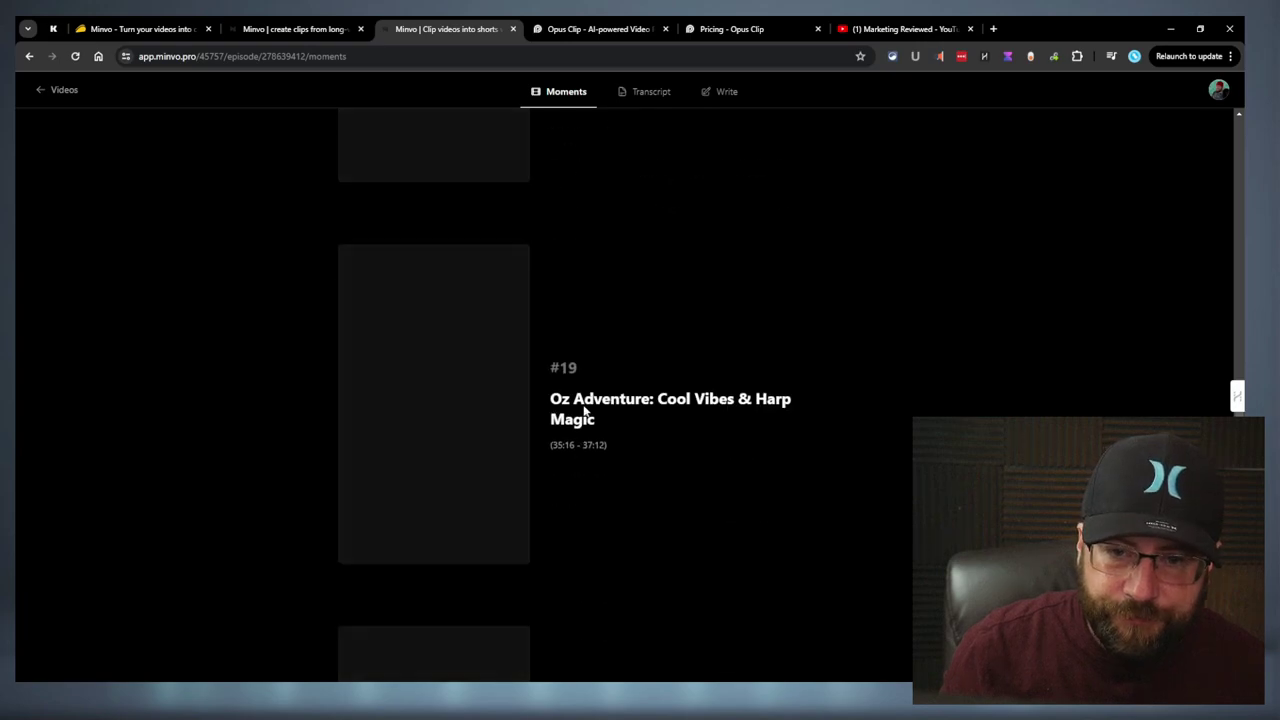
scroll(586, 411, down, 20)
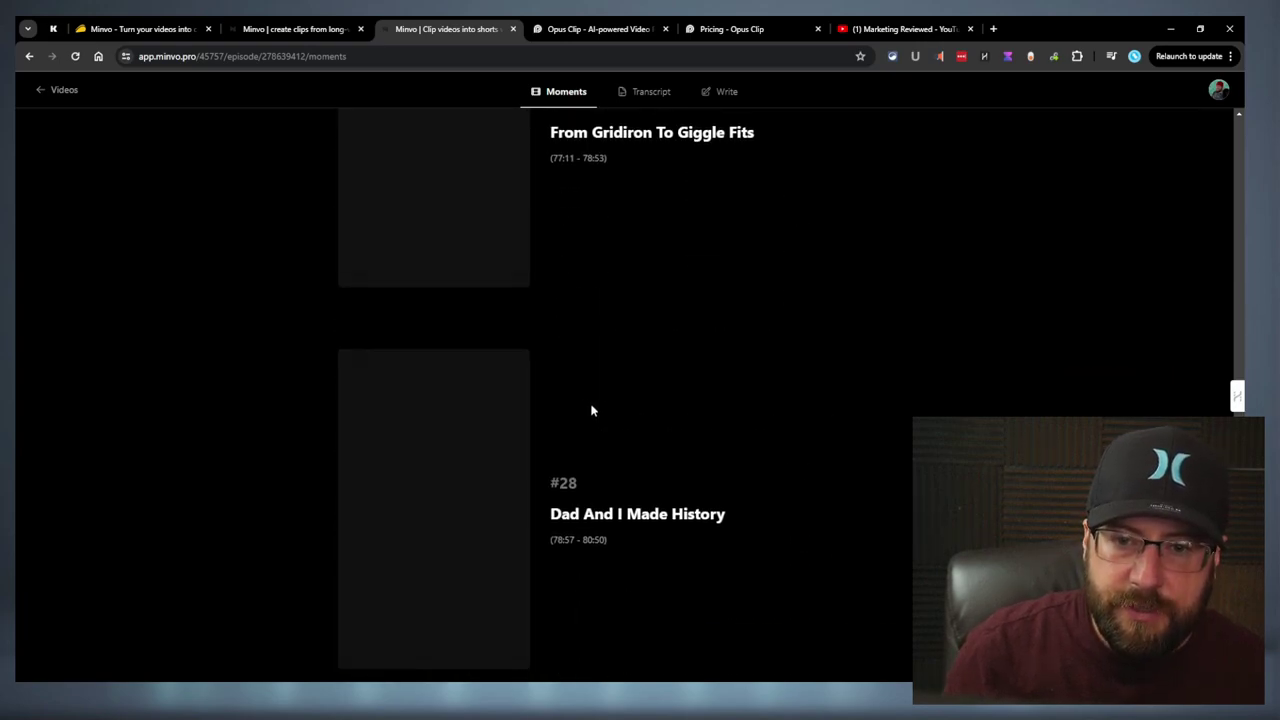
scroll(590, 405, down, 15)
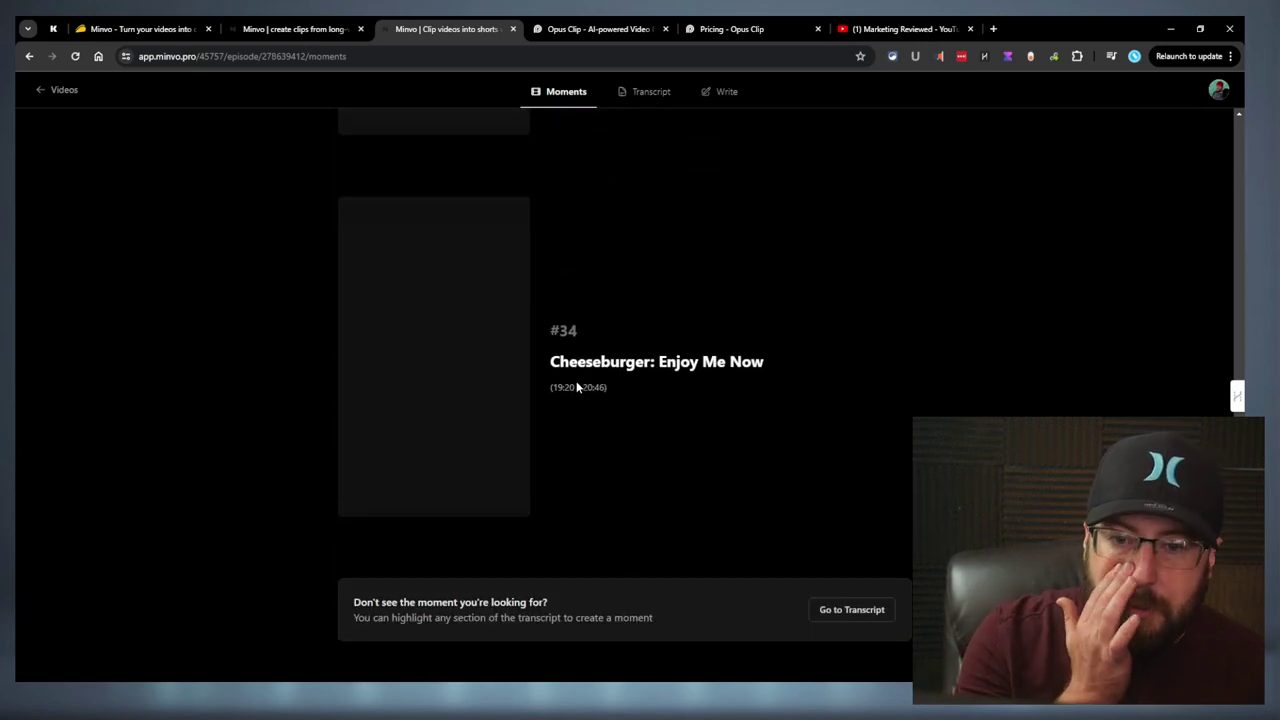
scroll(558, 434, up, 12)
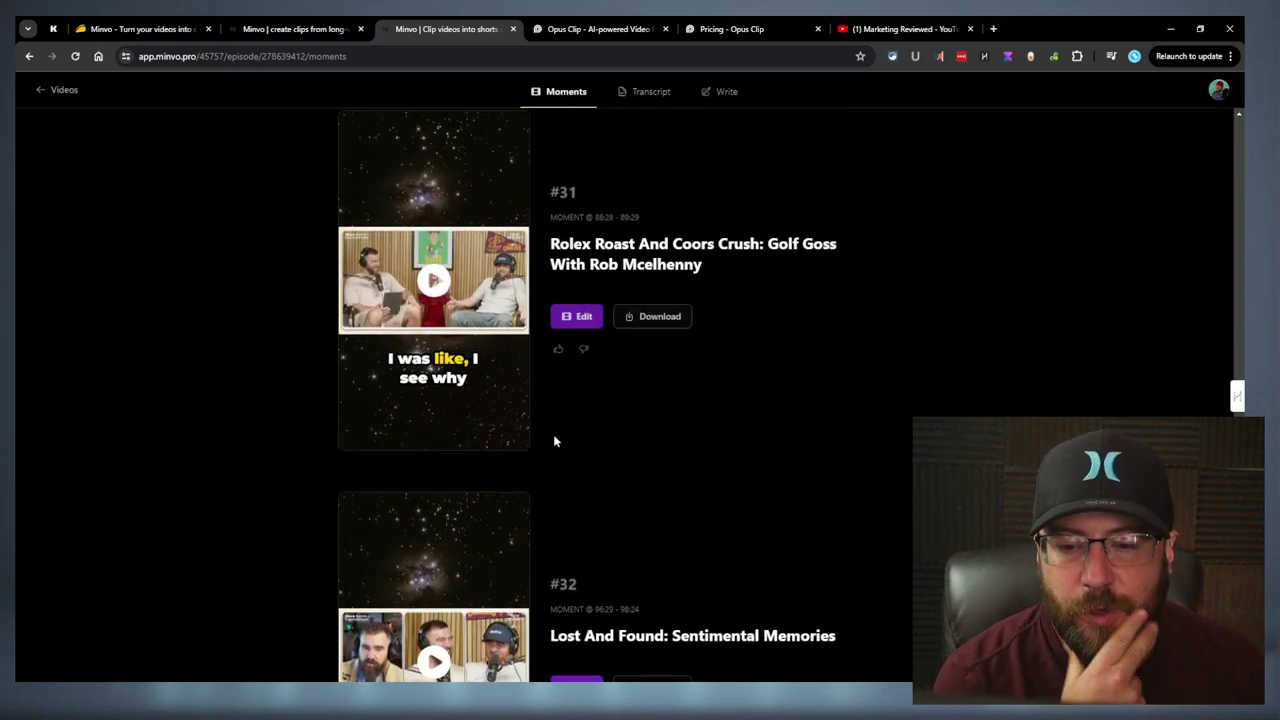
scroll(490, 435, up, 5)
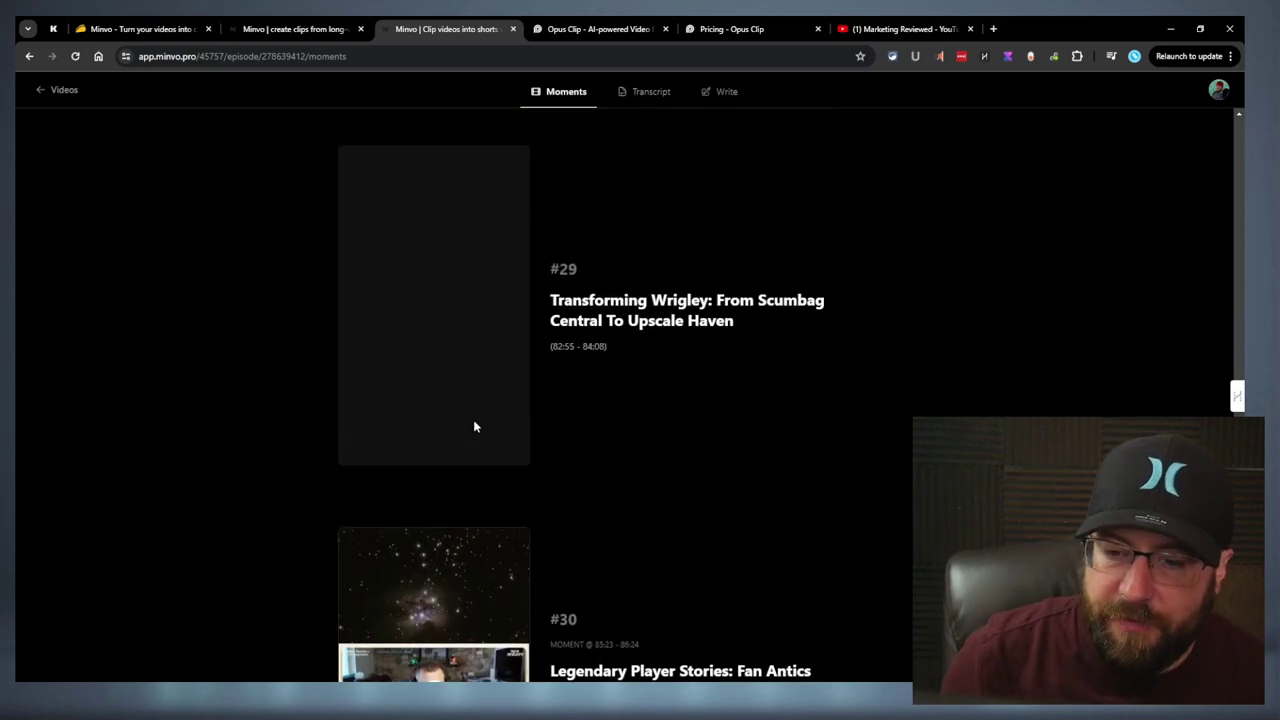
scroll(475, 427, up, 2)
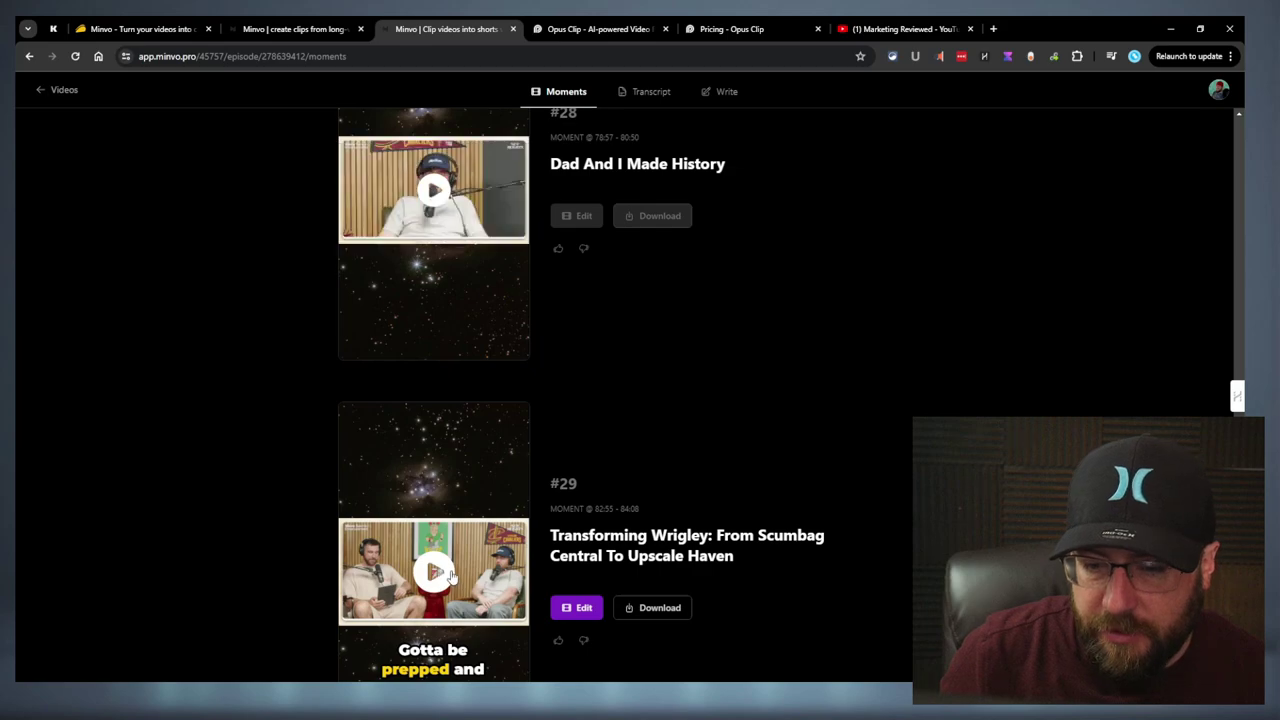
Scrub through the preview of the "Pat Mahomes & Joe Rogan: Epic Encounters" moment to near its end
scroll(470, 557, up, 3)
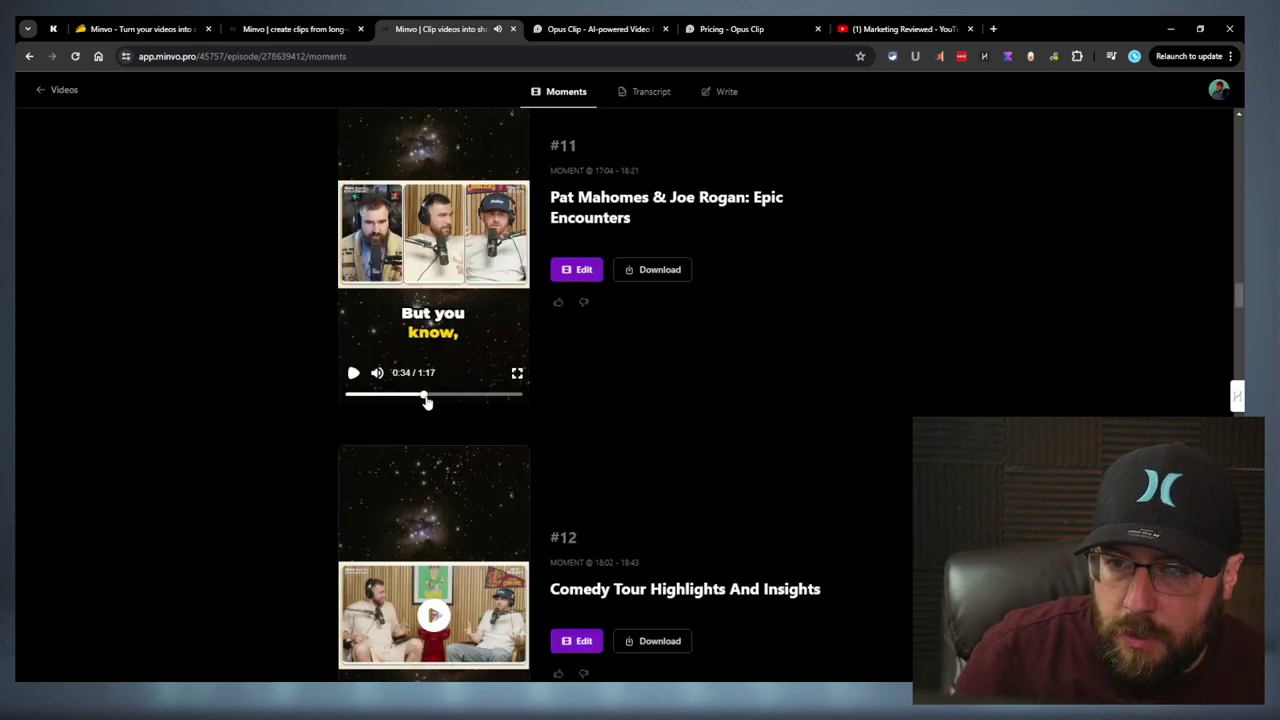
drag(428, 397, 496, 396)
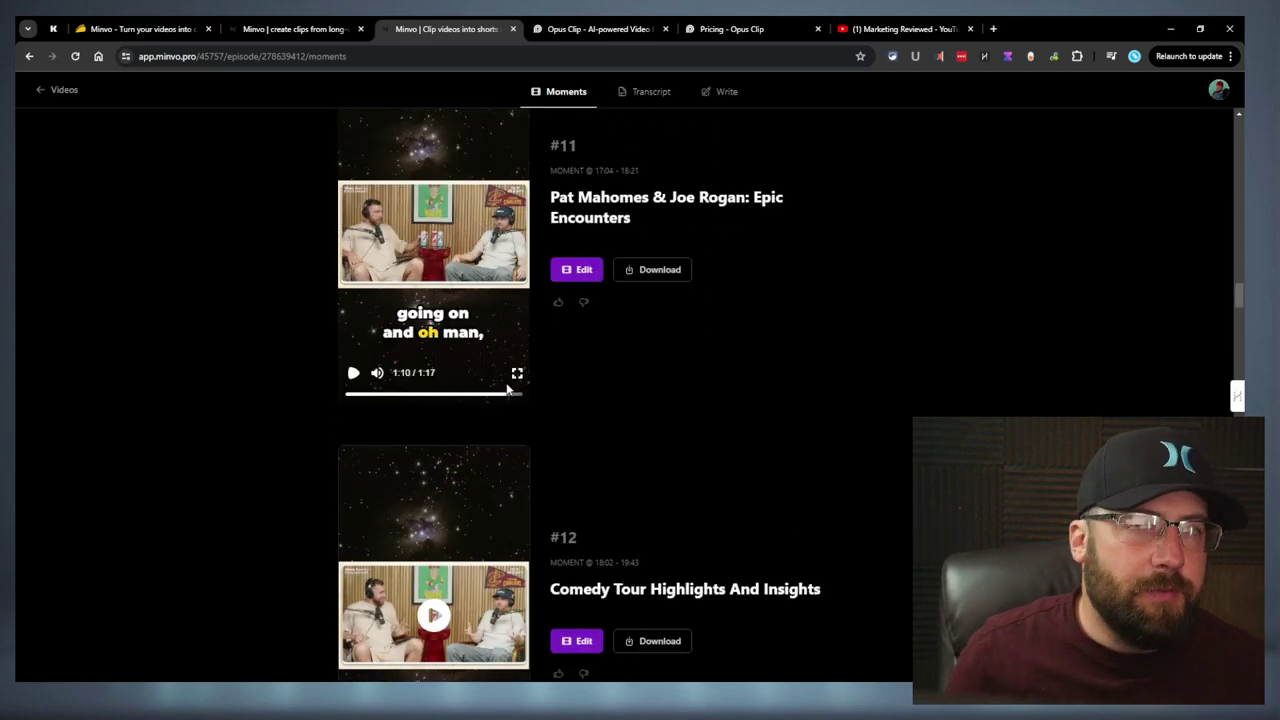
drag(440, 400, 516, 400)
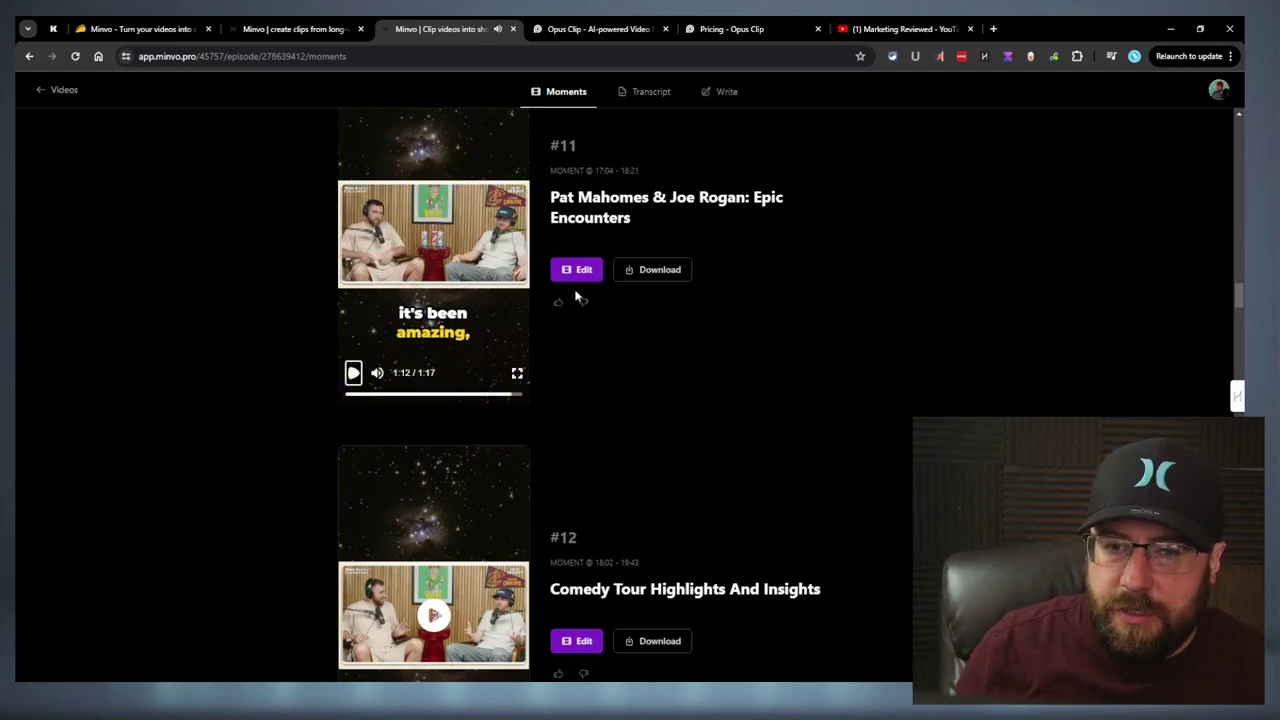
Browse the moments around #11 to #13 and open "Expectations Vs Reality: Statue Edition" in the clip editor
scroll(549, 309, down, 3)
scroll(531, 314, up, 4)
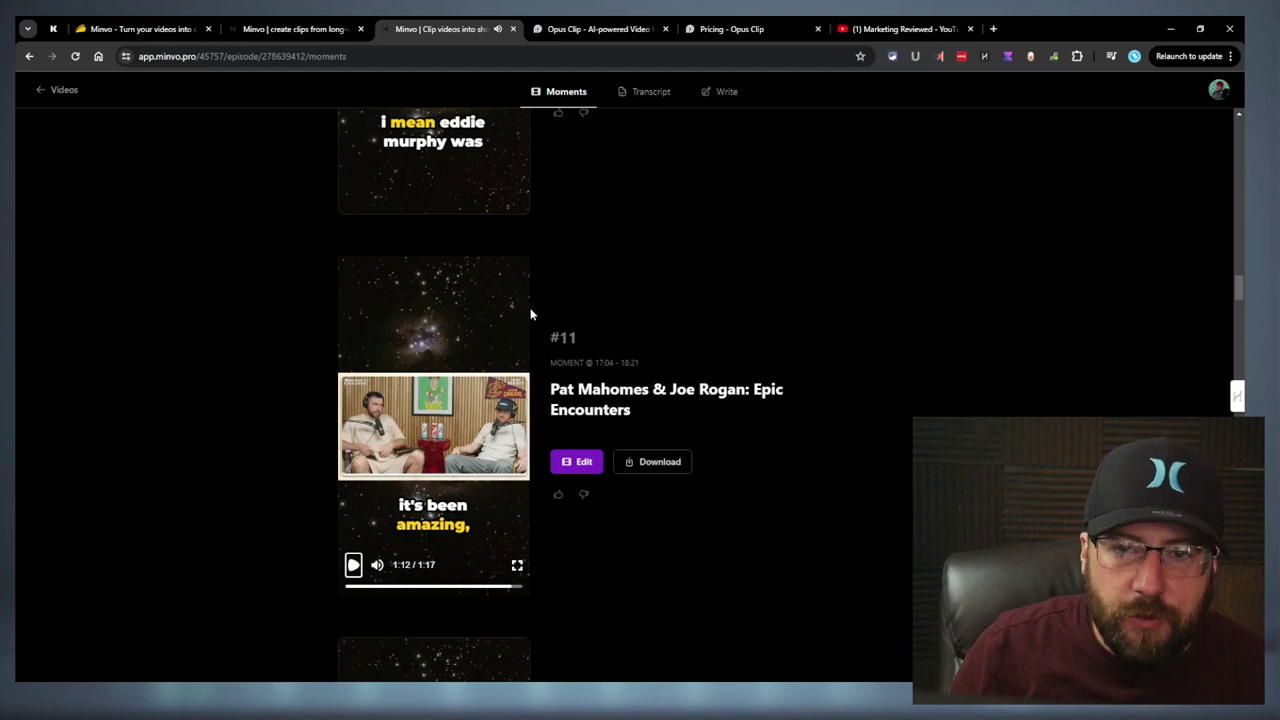
scroll(531, 315, up, 3)
scroll(535, 308, down, 8)
scroll(520, 295, up, 3)
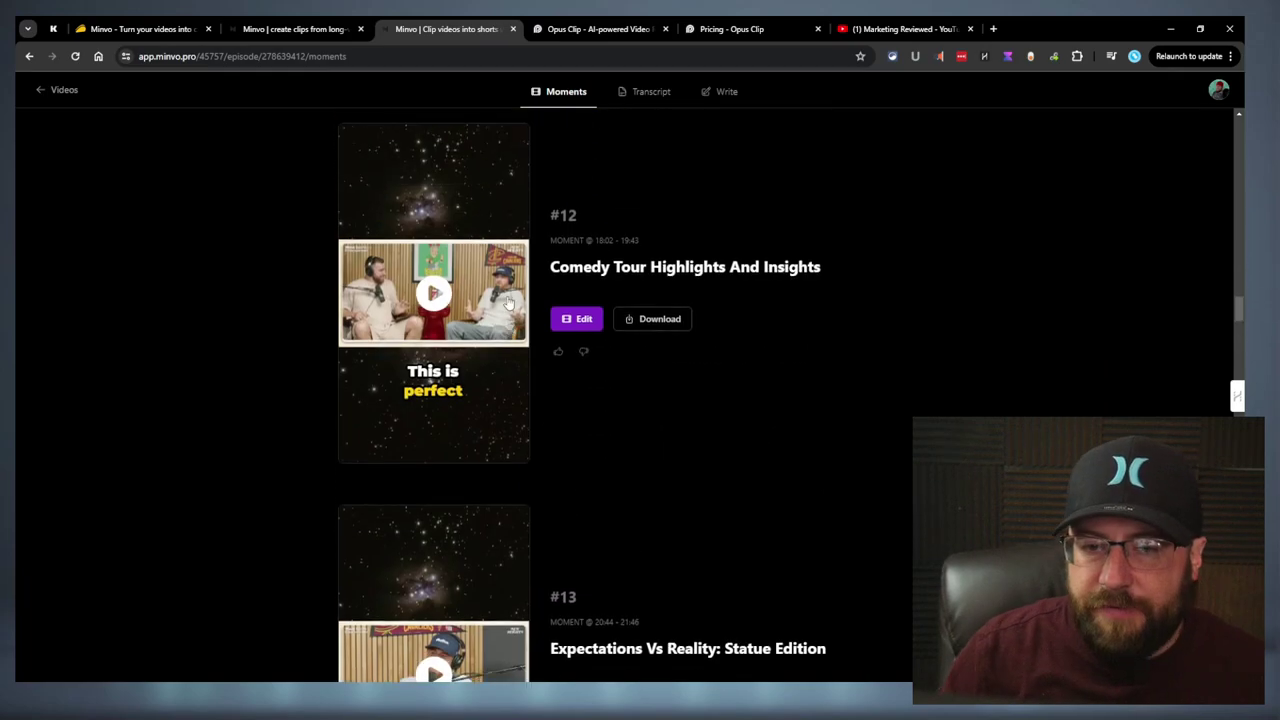
scroll(510, 280, down, 1)
scroll(562, 330, down, 1)
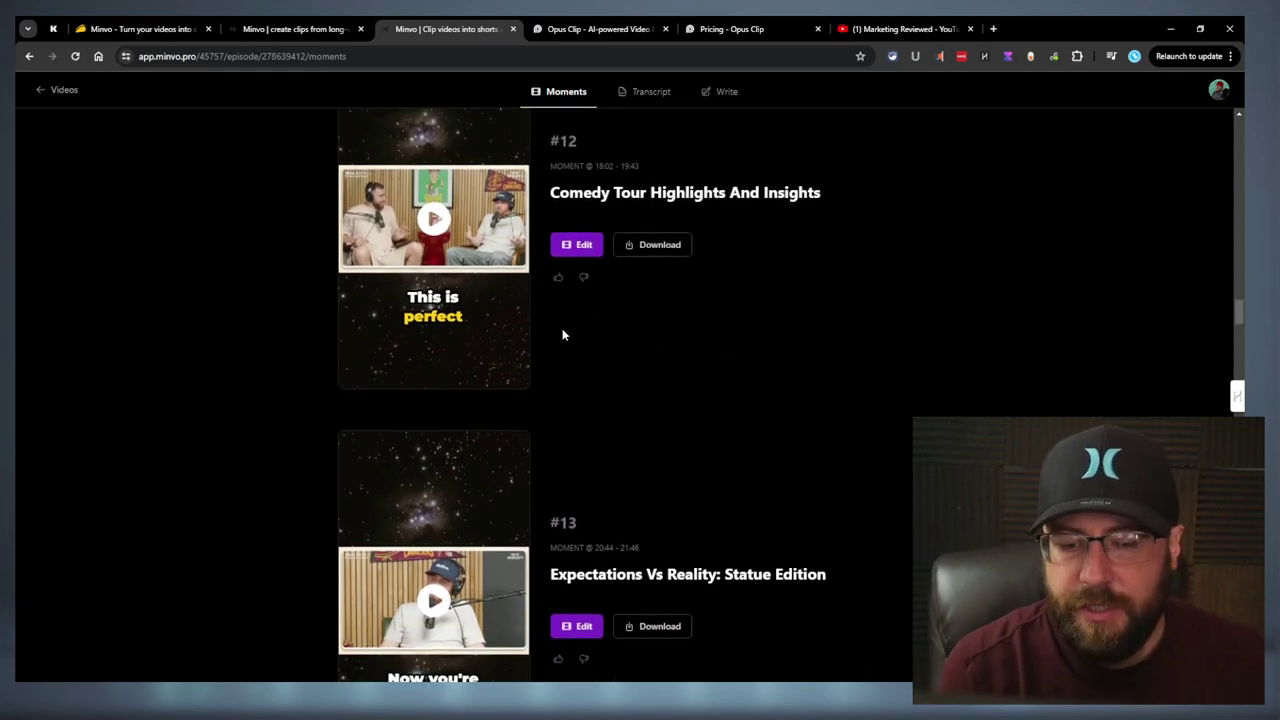
click(577, 625)
click(141, 228)
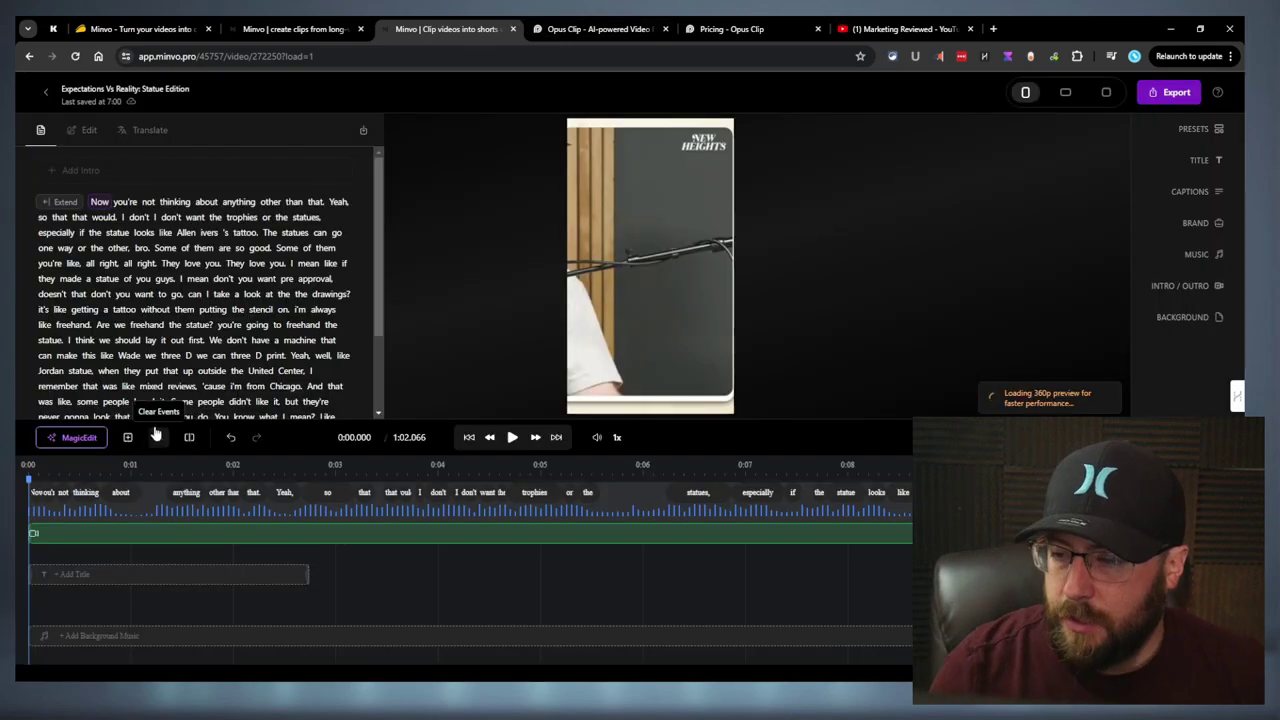
Play the statue clip and replay it from about 23.4 seconds to check the framing and captions
key(space)
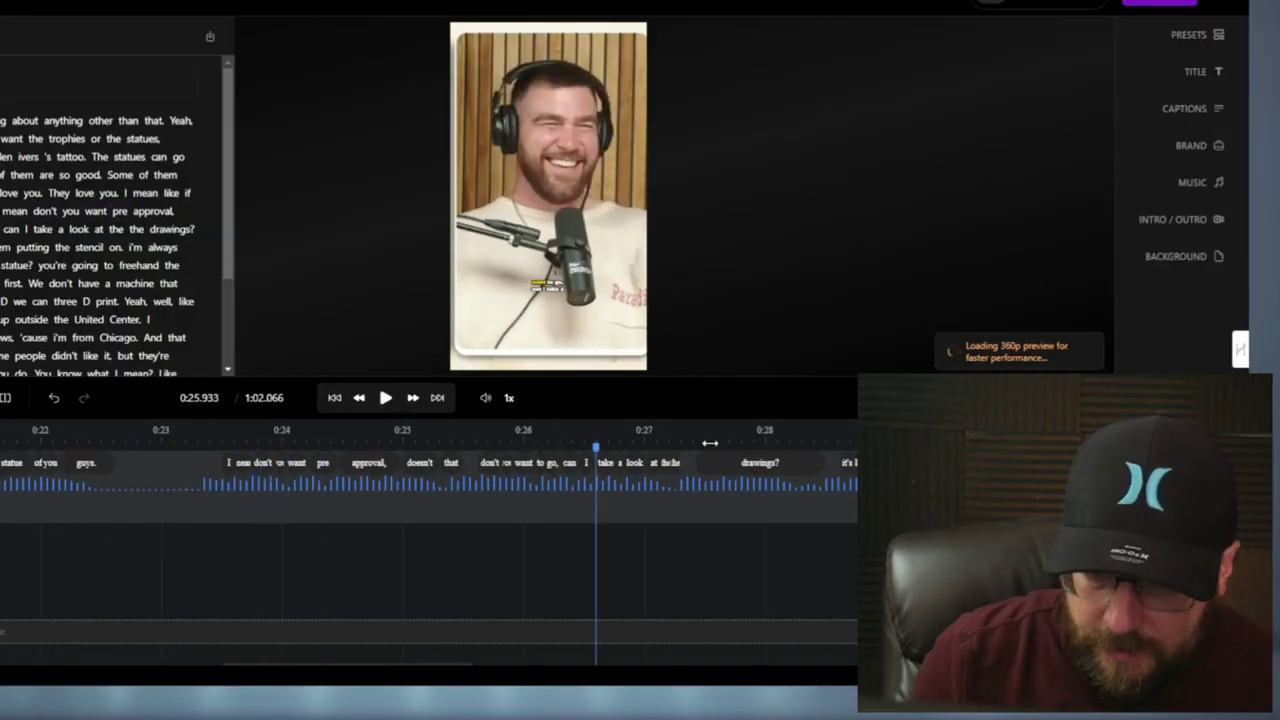
drag(1240, 440, 157, 445)
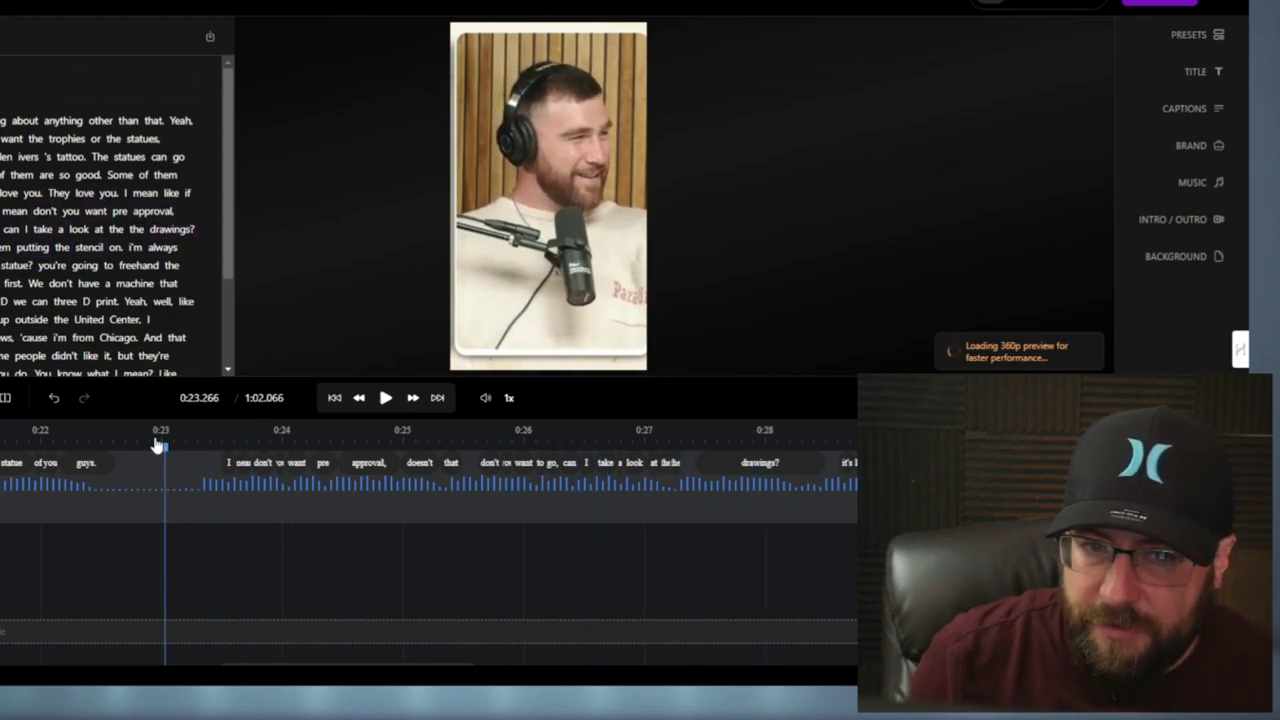
drag(0, 440, 217, 438)
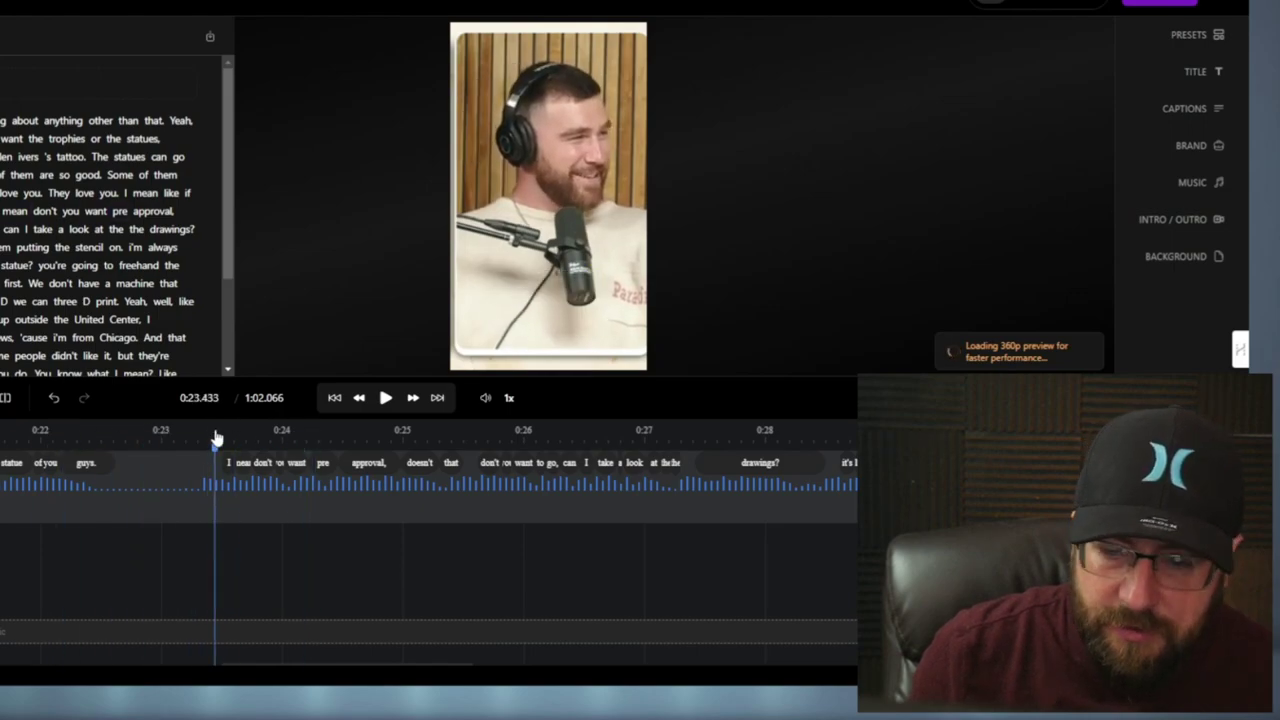
key(space)
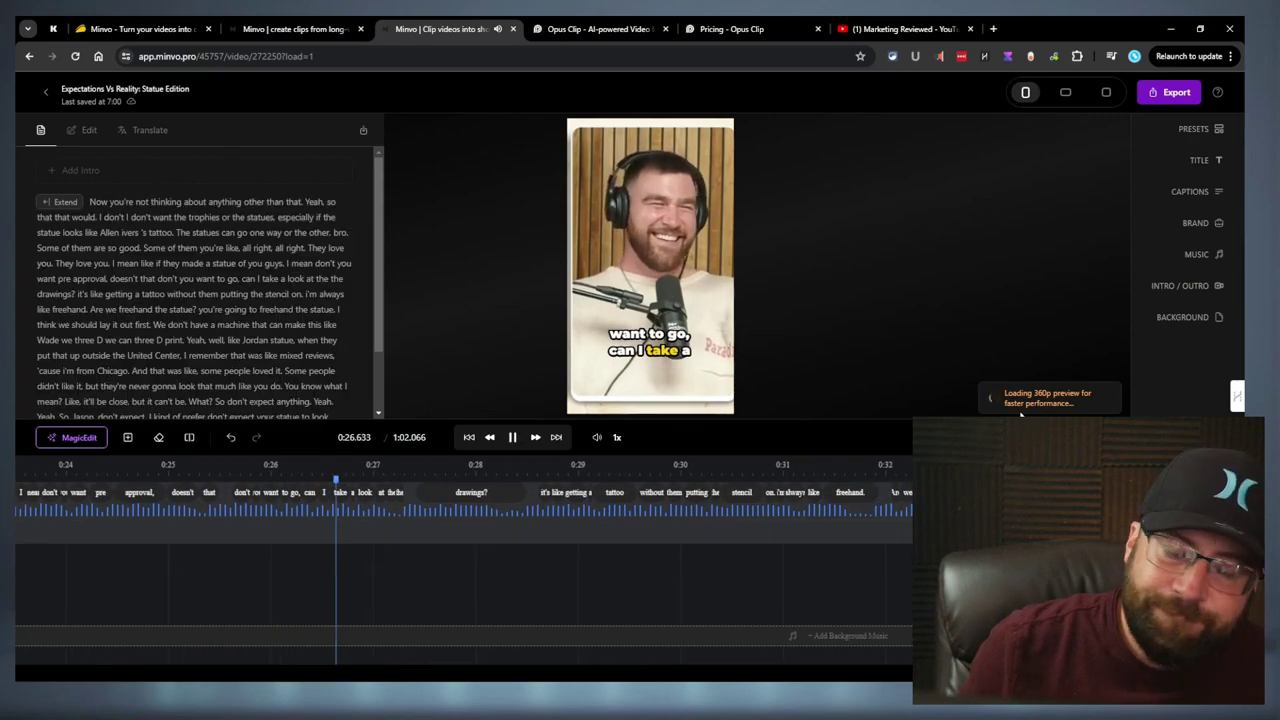
Run MagicFrame on the statue clip and inspect the speaker crop at about 30.5 seconds
key(space)
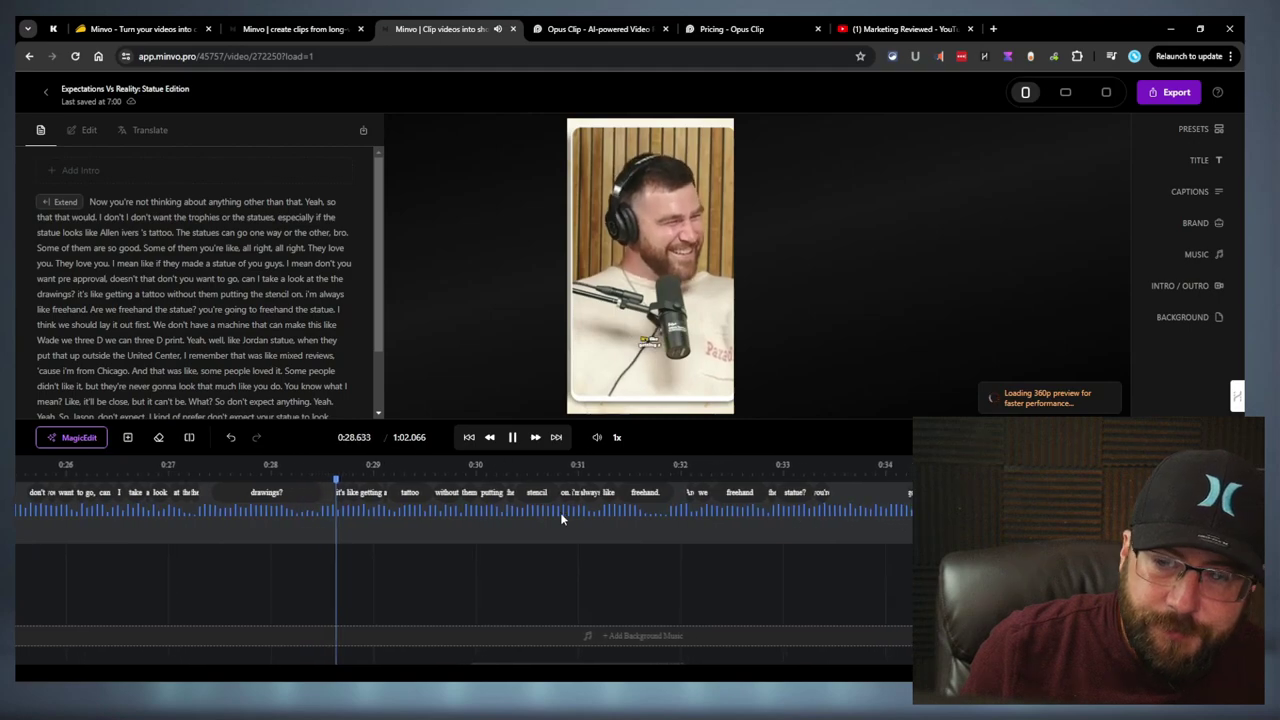
click(68, 440)
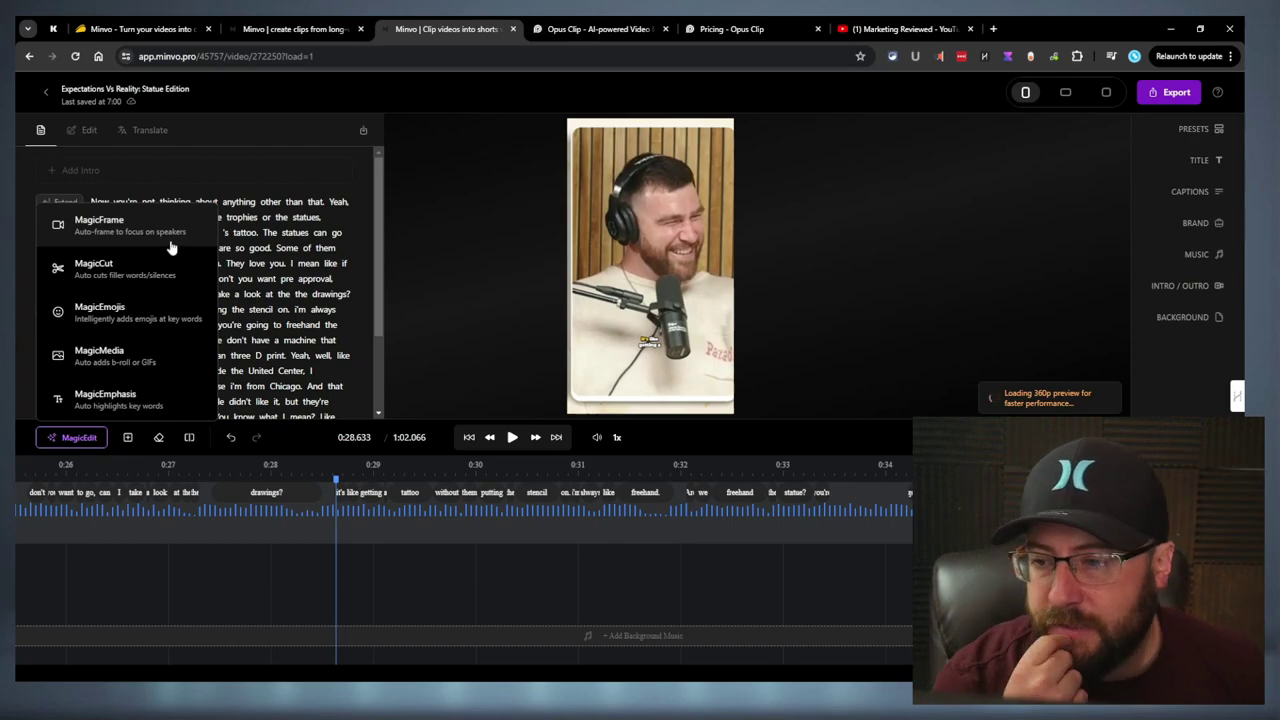
click(105, 228)
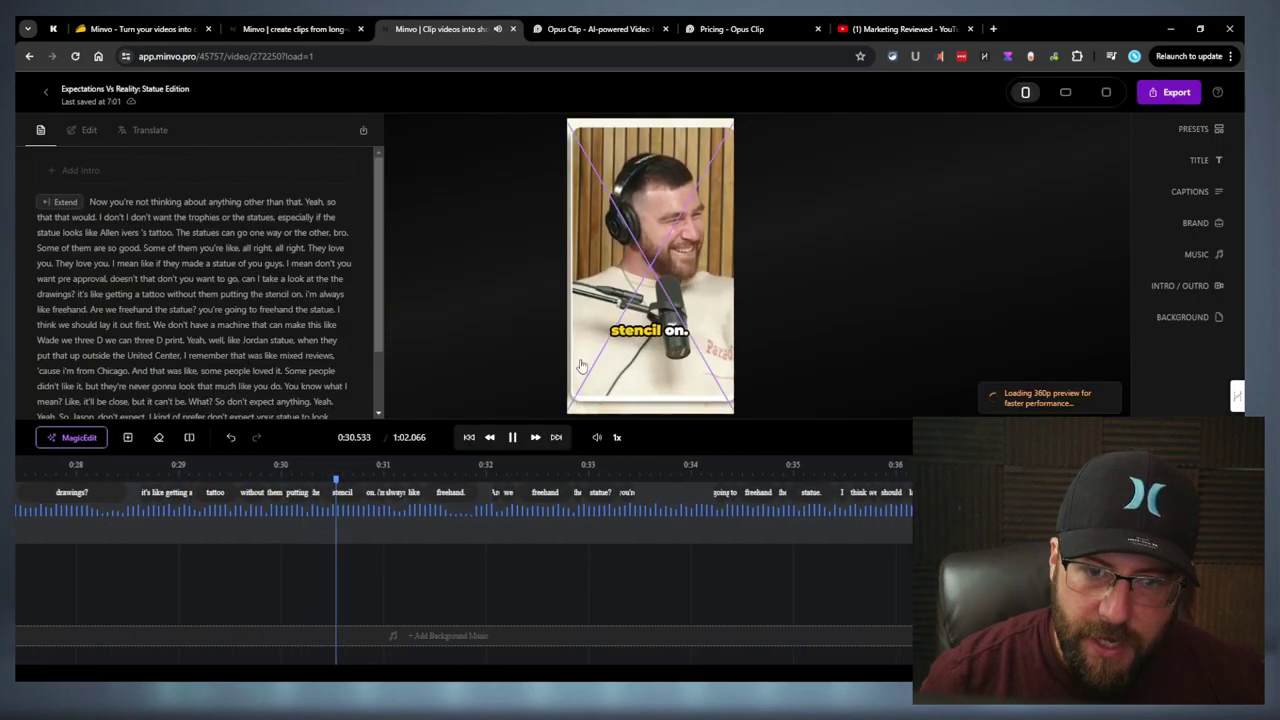
click(670, 305)
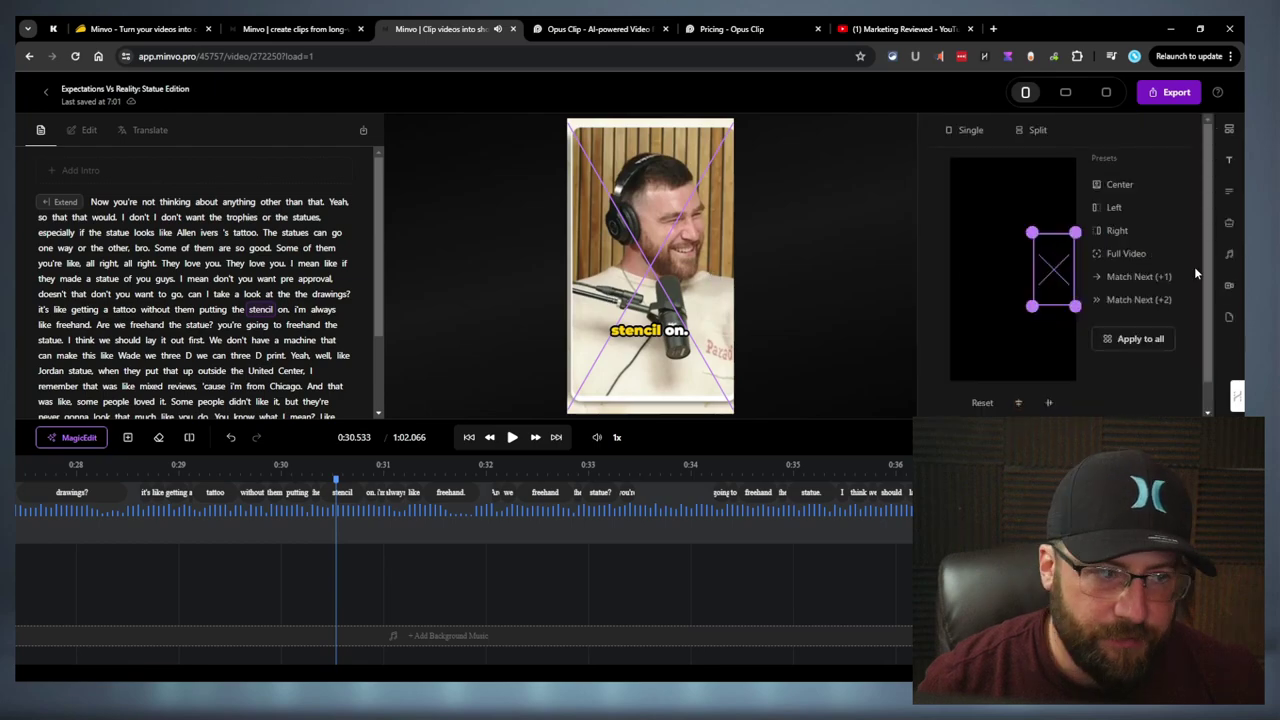
mouse_move(1089, 276)
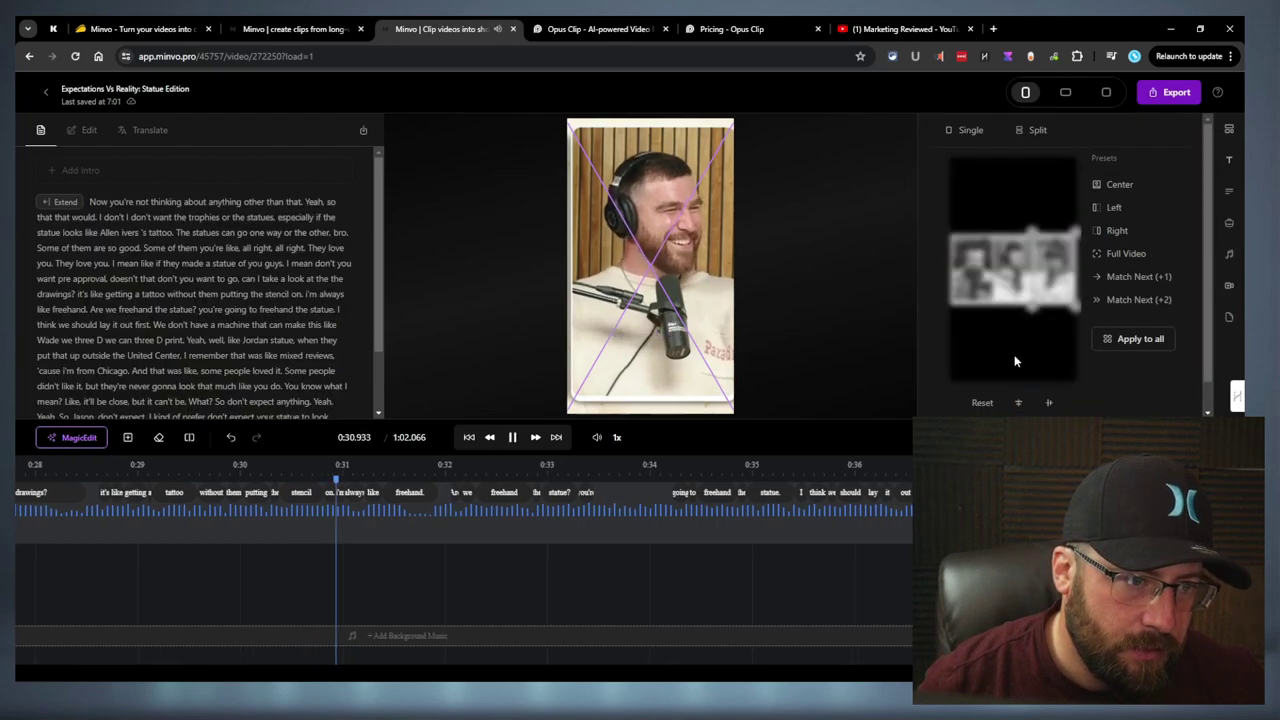
click(787, 292)
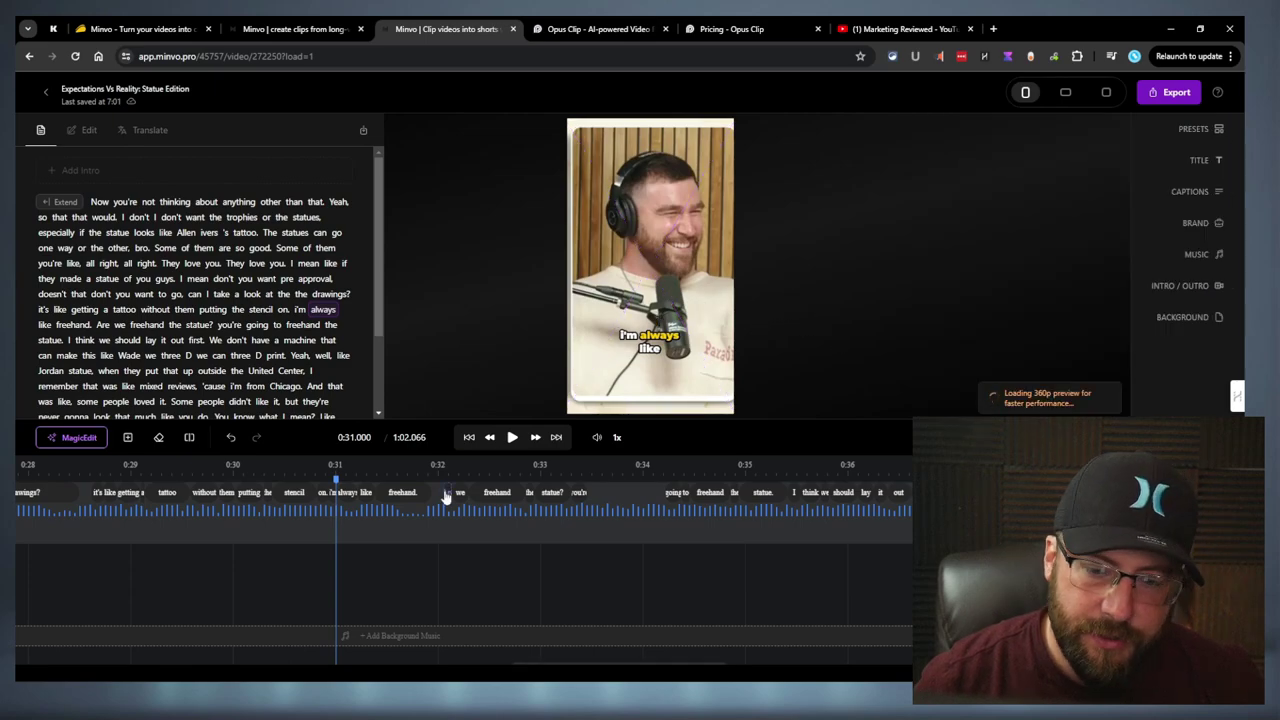
Replay the clip from about 29.6 seconds, pausing repeatedly to compare the crop with the person speaking
drag(334, 574, 190, 574)
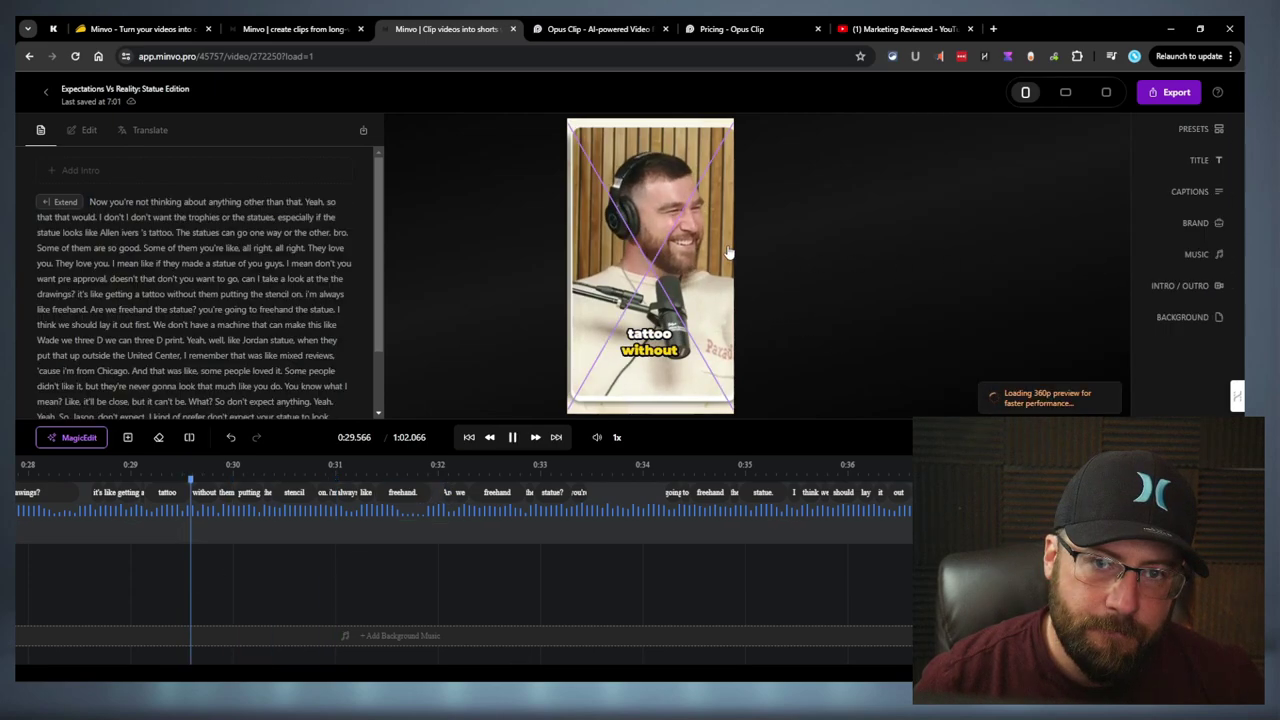
click(690, 250)
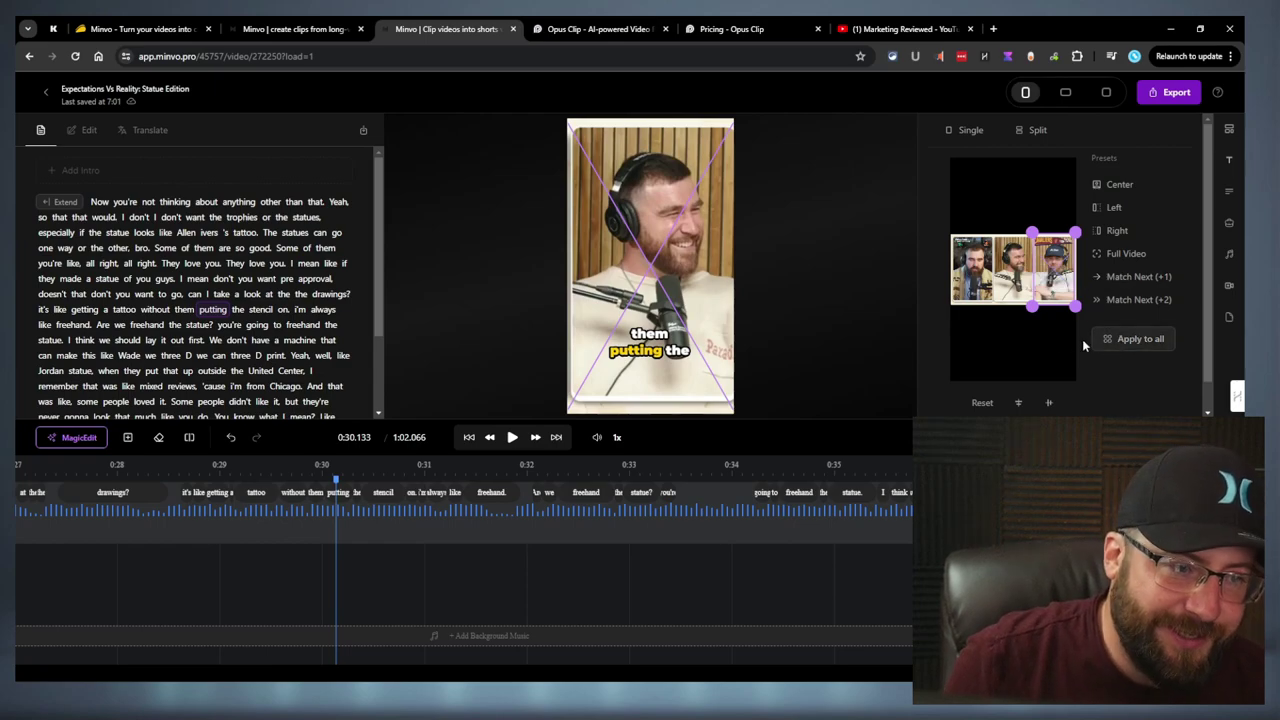
key(space)
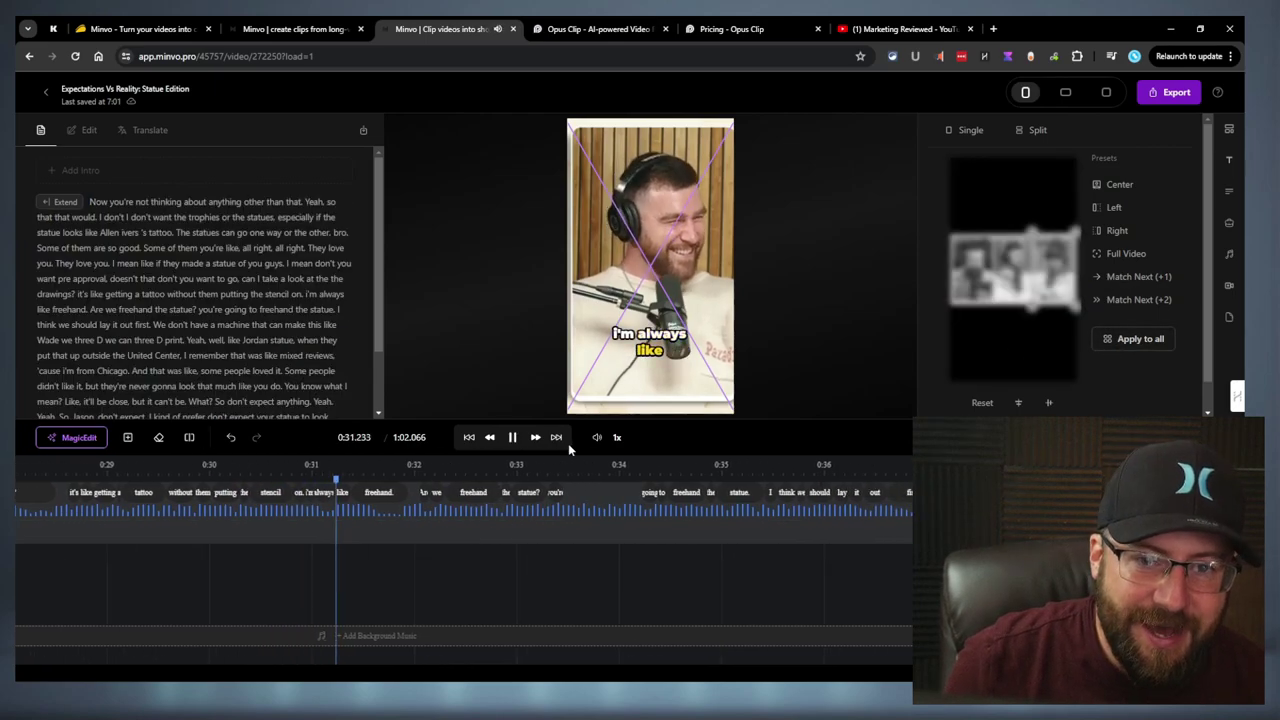
key(space)
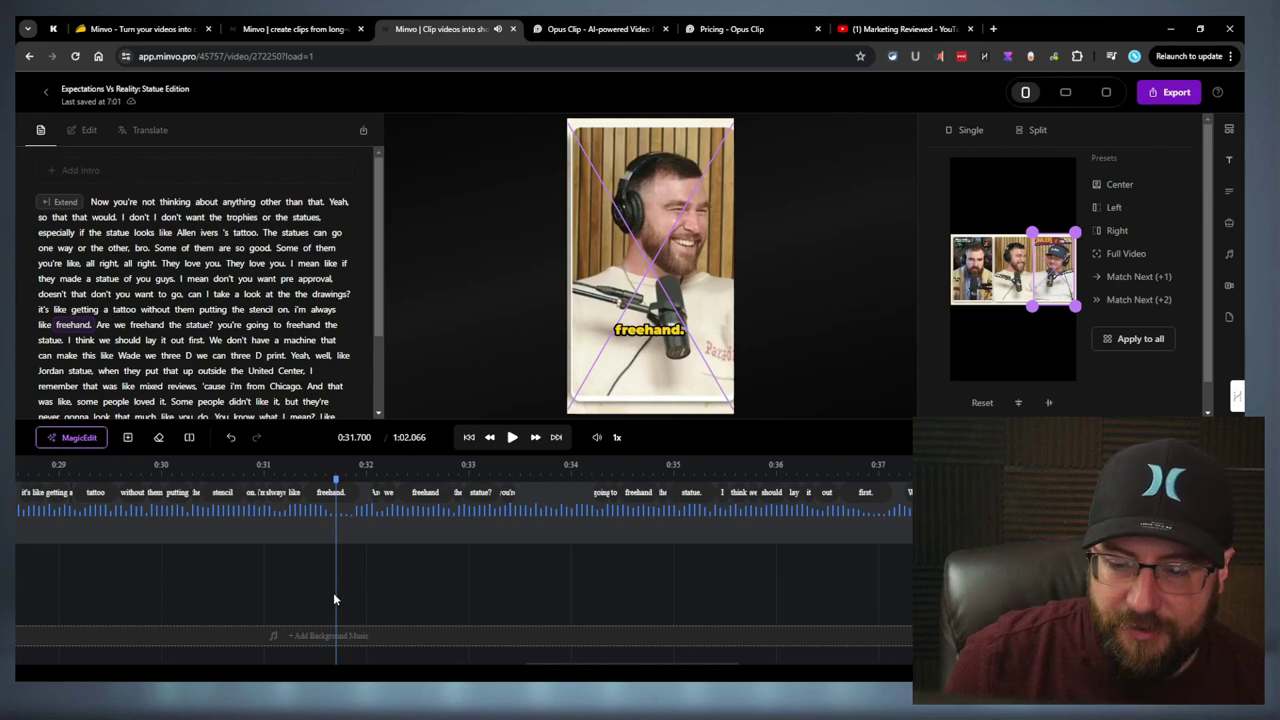
key(space)
key(space)
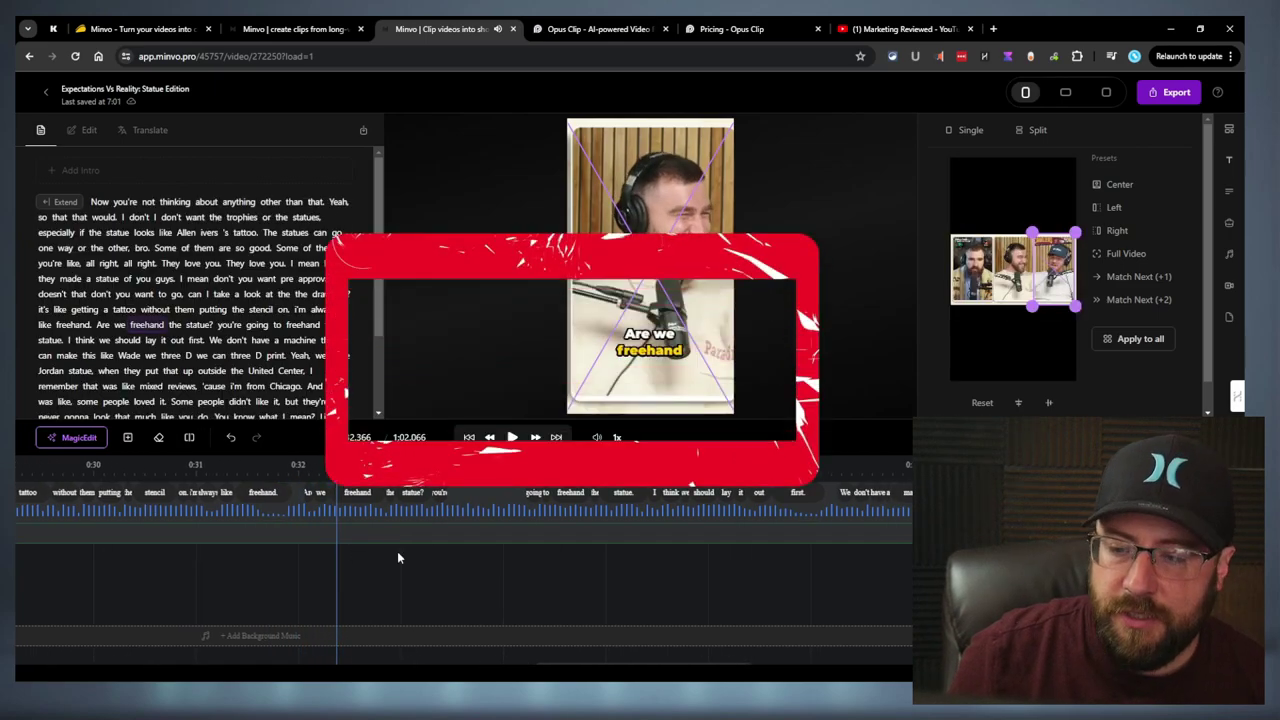
click(857, 222)
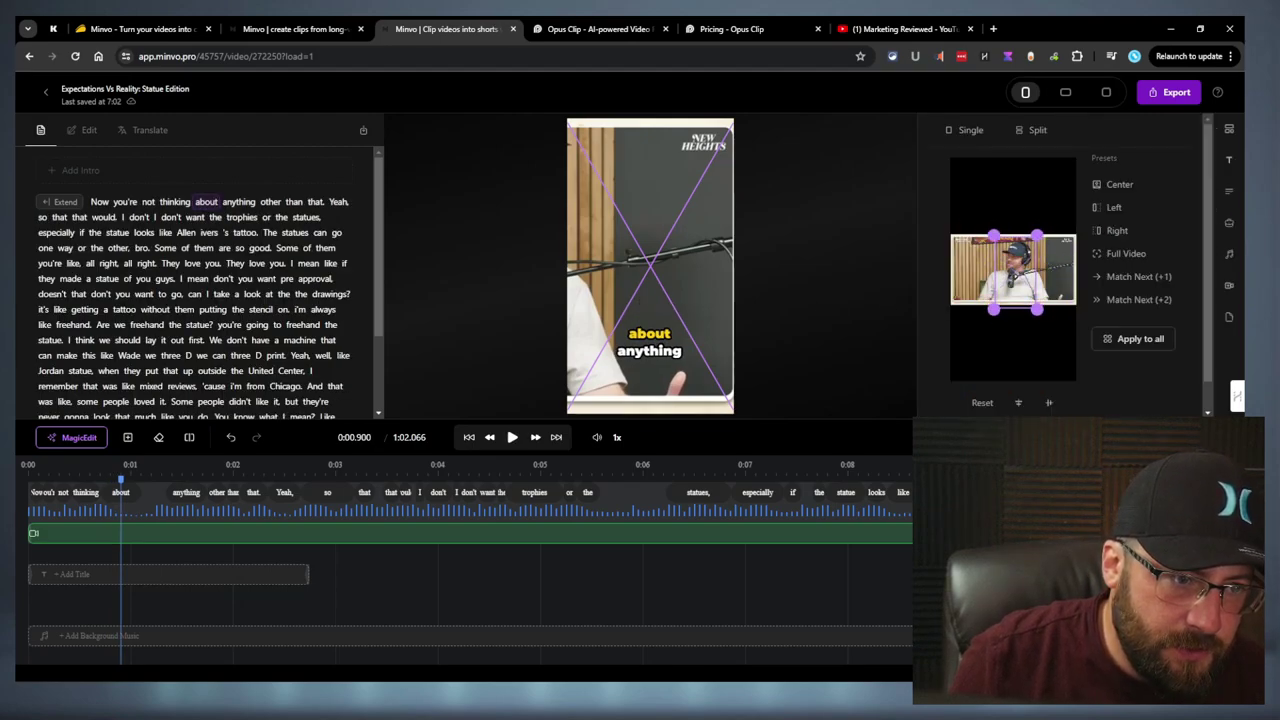
Apply the Center framing preset to the clip's opening shot and check it through about 4.5 seconds
click(1122, 186)
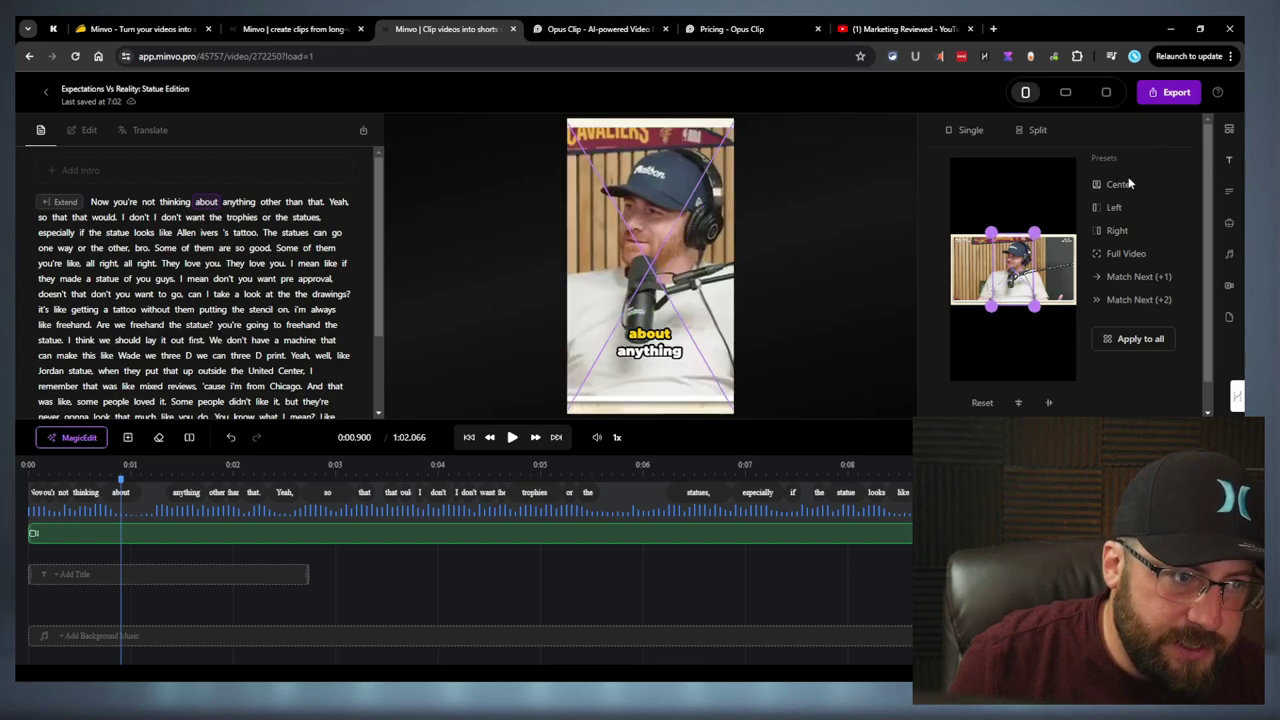
key(space)
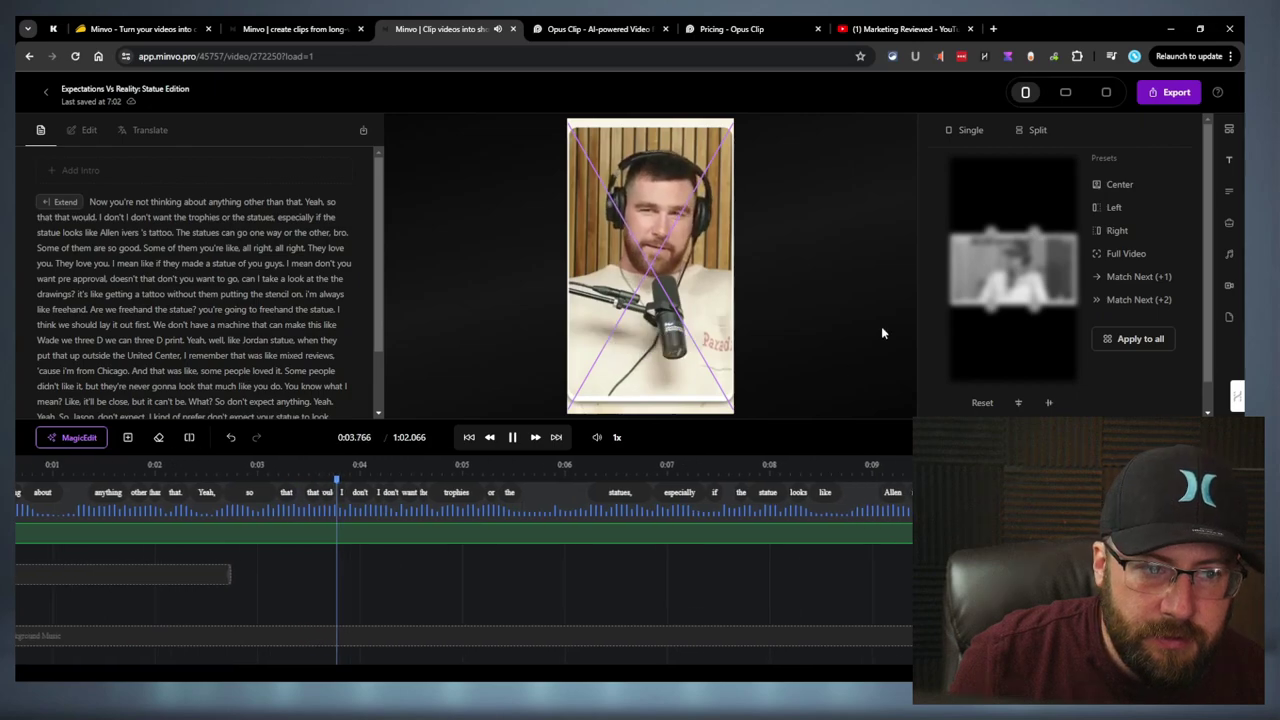
key(space)
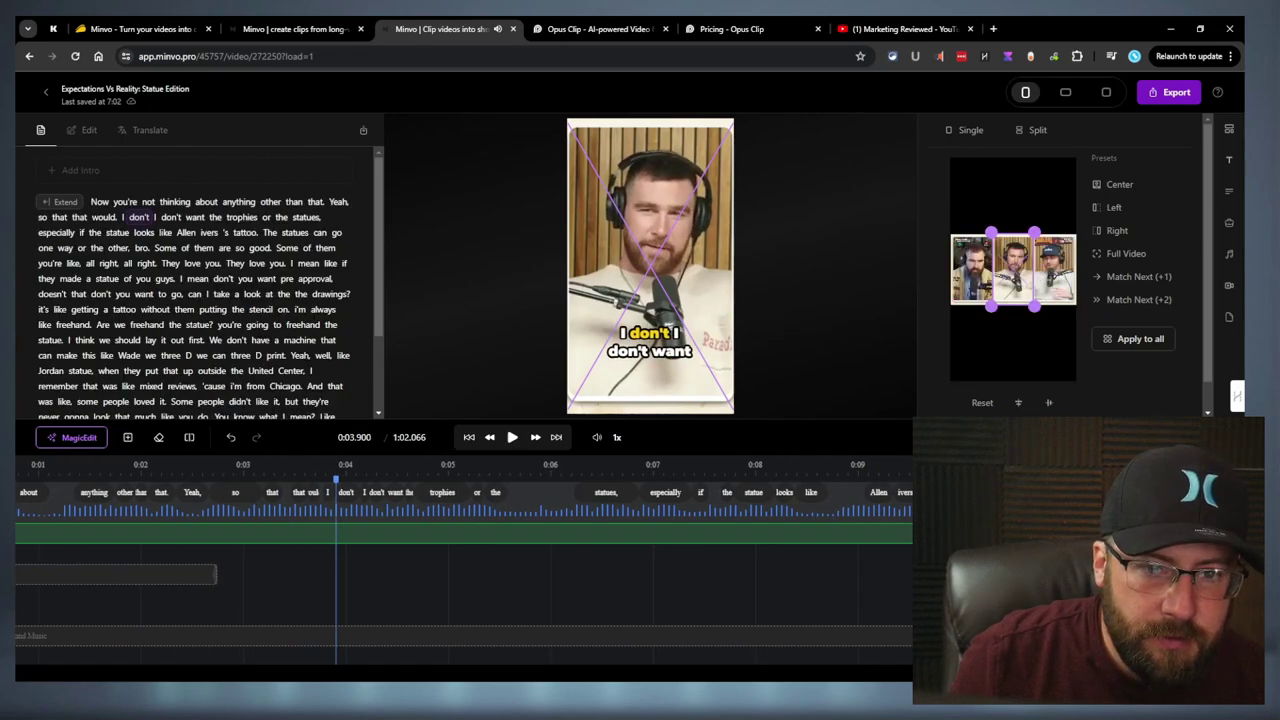
key(space)
key(space)
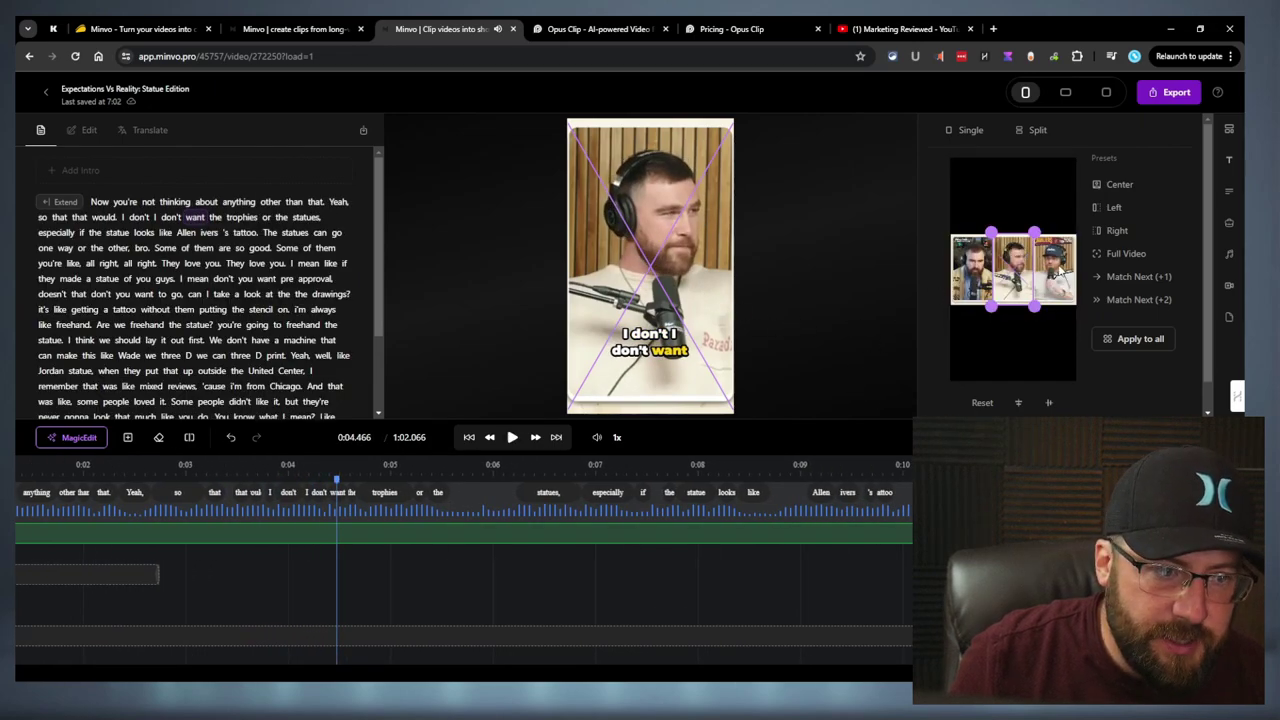
Apply the Right framing preset at about 4.5 seconds and inspect the crop near 14.7 seconds
click(1118, 230)
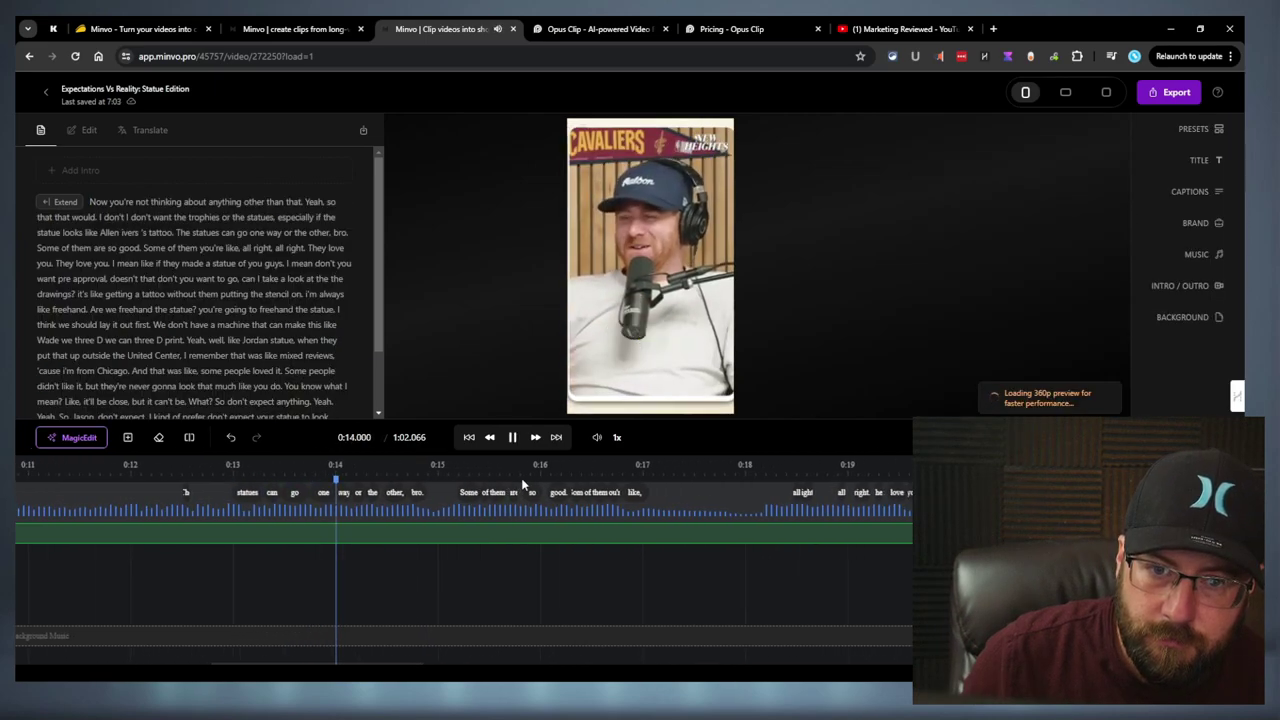
key(space)
click(650, 298)
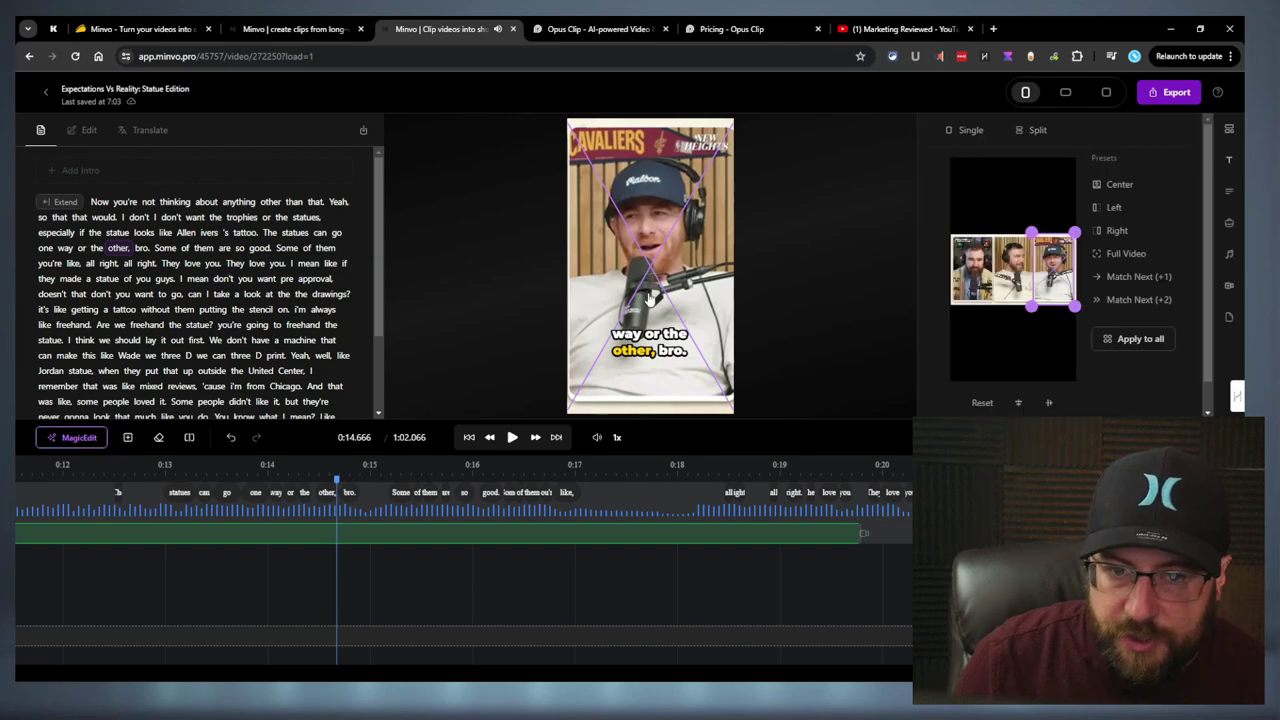
Replay the clip between about 12 and 21 seconds and check the framing on both sides of the segment boundary
click(292, 512)
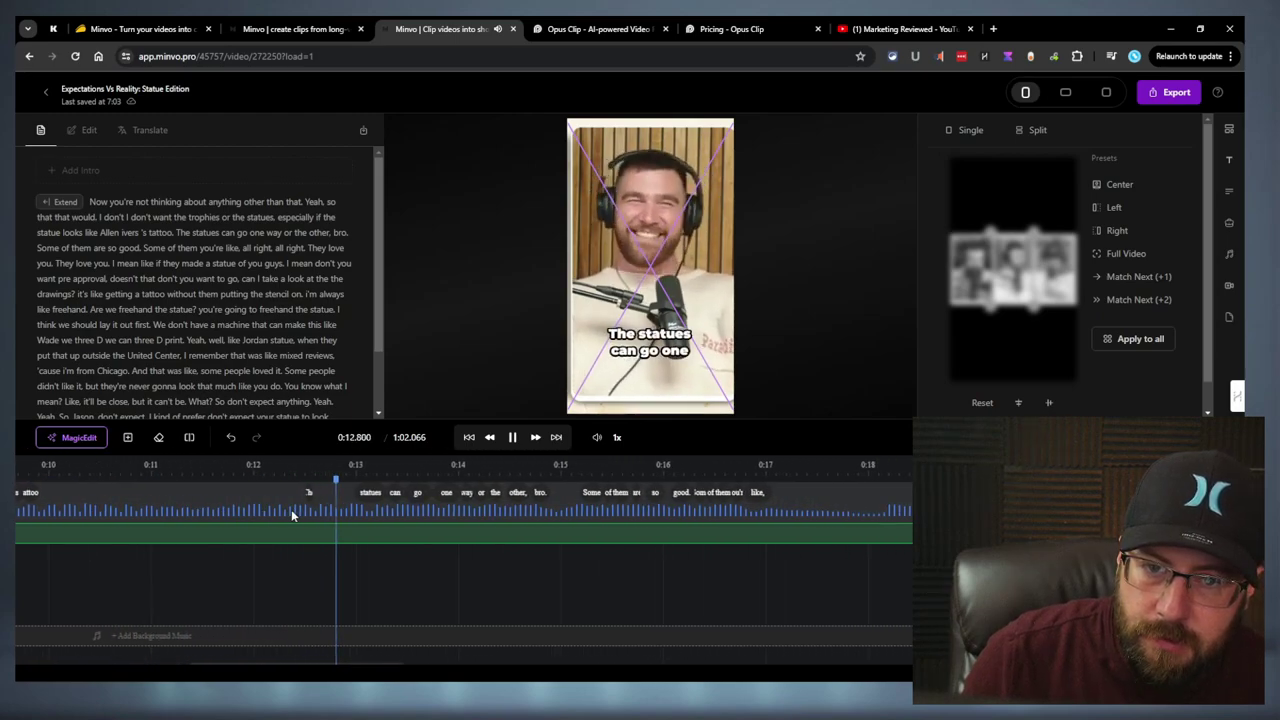
key(space)
click(237, 510)
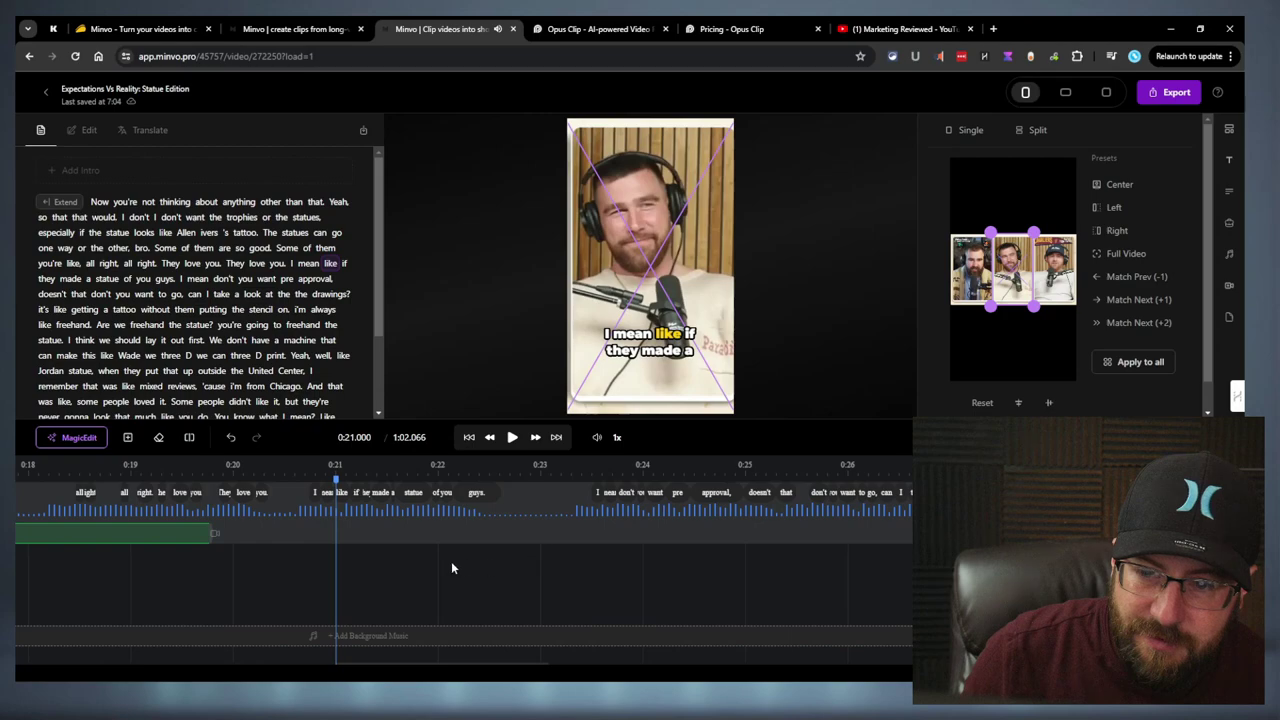
click(222, 492)
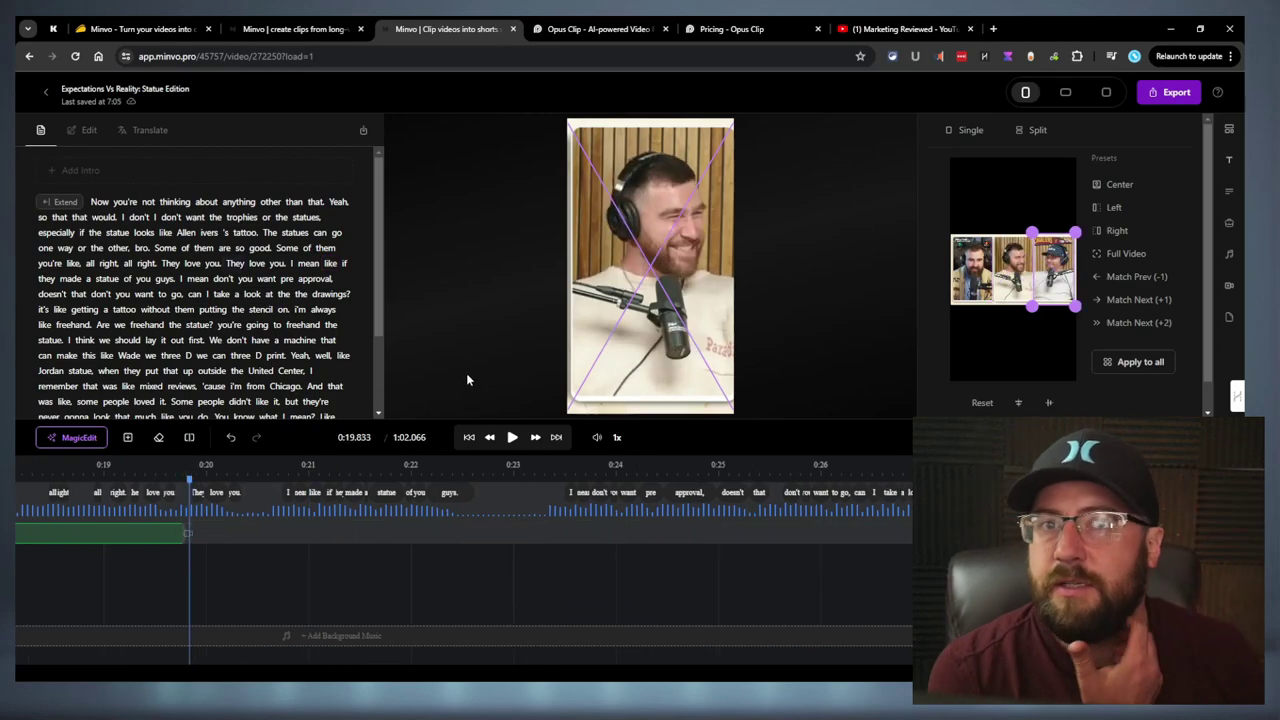
click(884, 530)
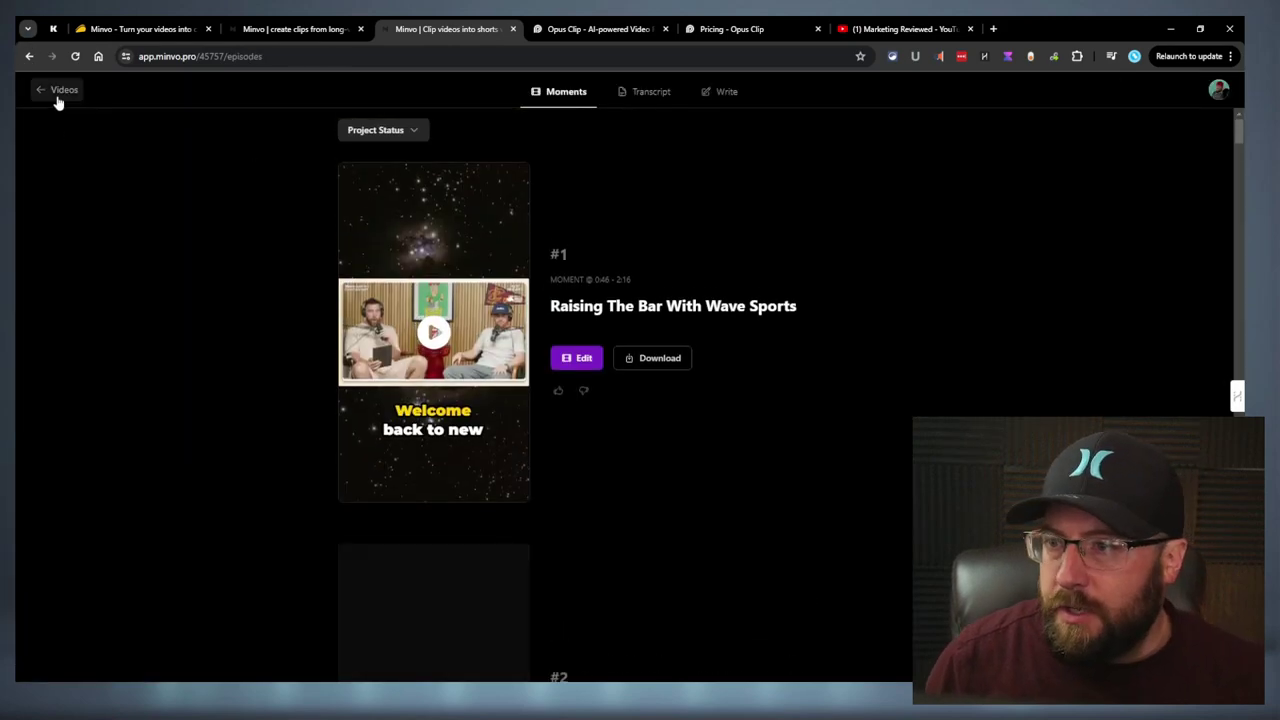
Return to the uploads and open the generated moments of the Billy Carson alien encounter video
click(60, 92)
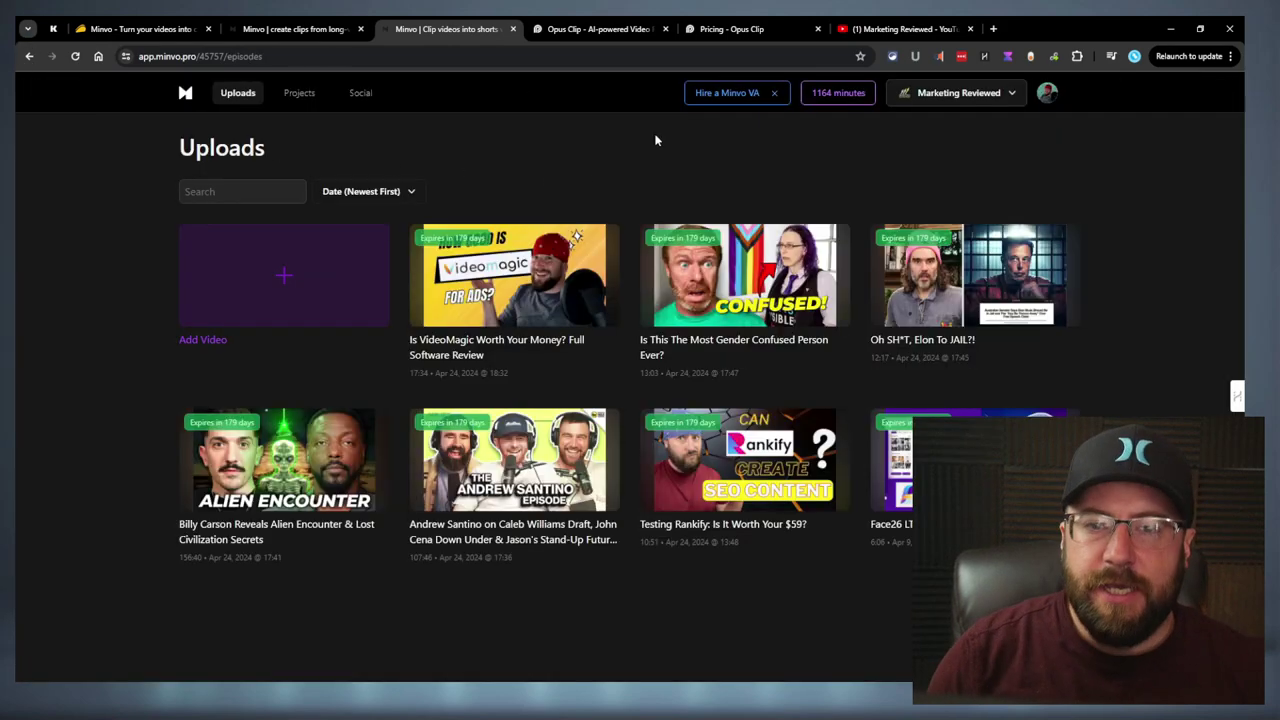
click(276, 456)
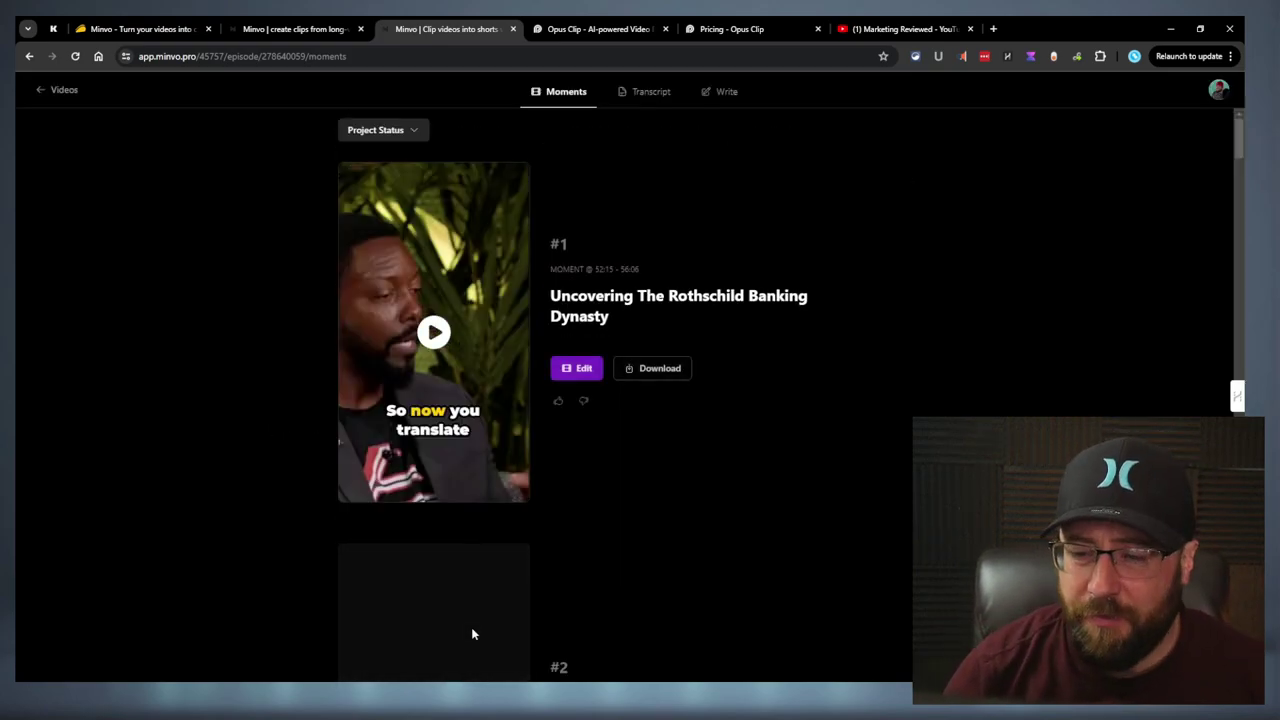
scroll(478, 320, down, 1)
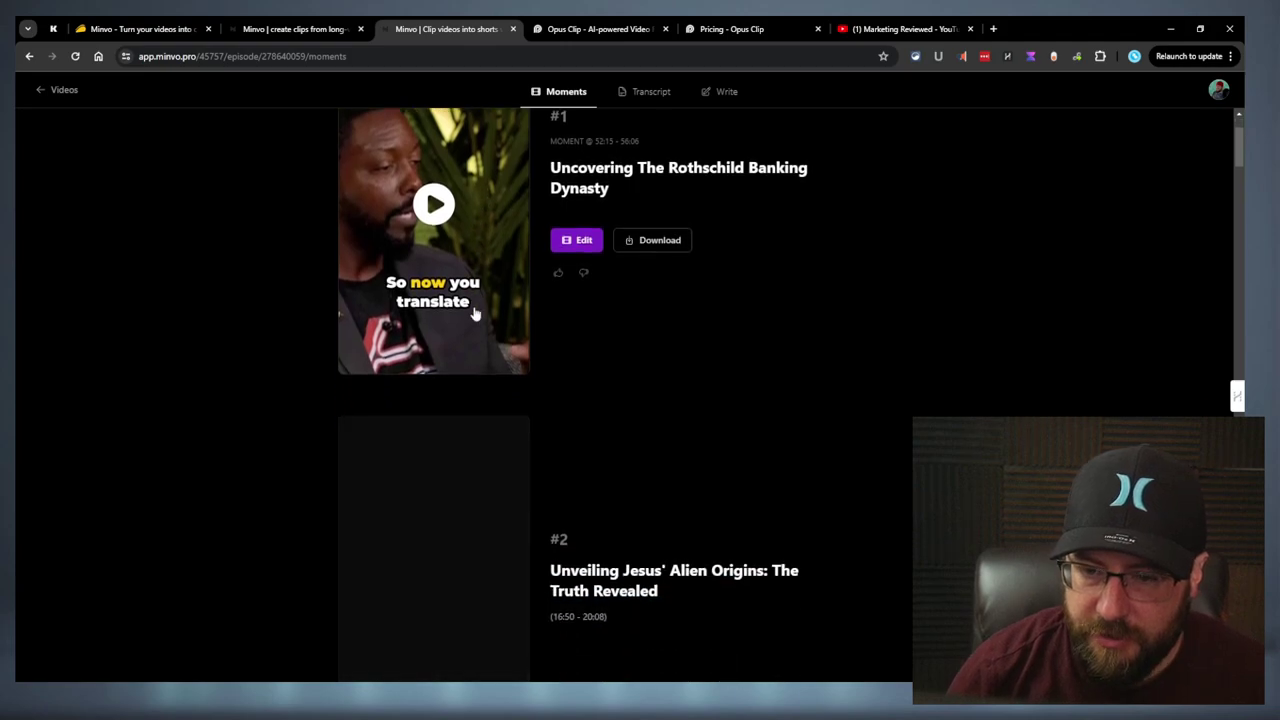
scroll(478, 320, up, 1)
Play the "Uncovering The Rothschild Banking Dynasty" moment and scrub around its first half minute to check the speaker framing
click(462, 313)
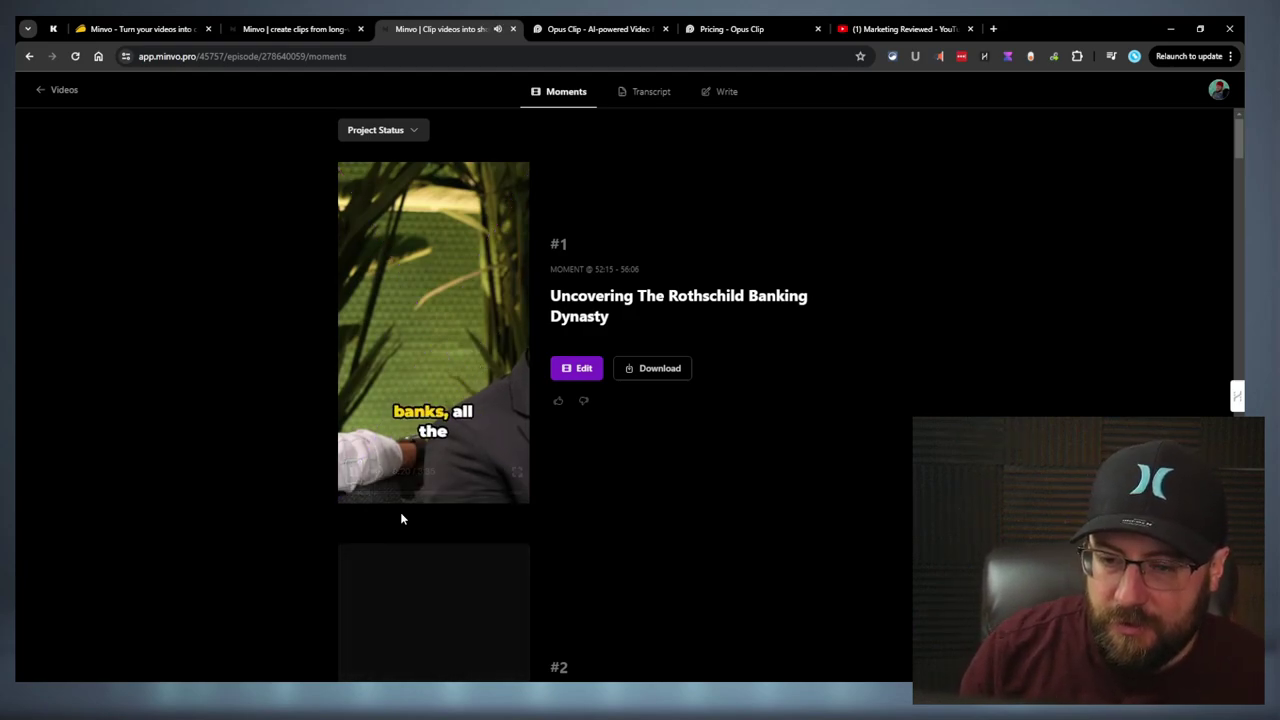
mouse_move(364, 500)
mouse_down()
mouse_move(403, 498)
mouse_move(370, 501)
mouse_up()
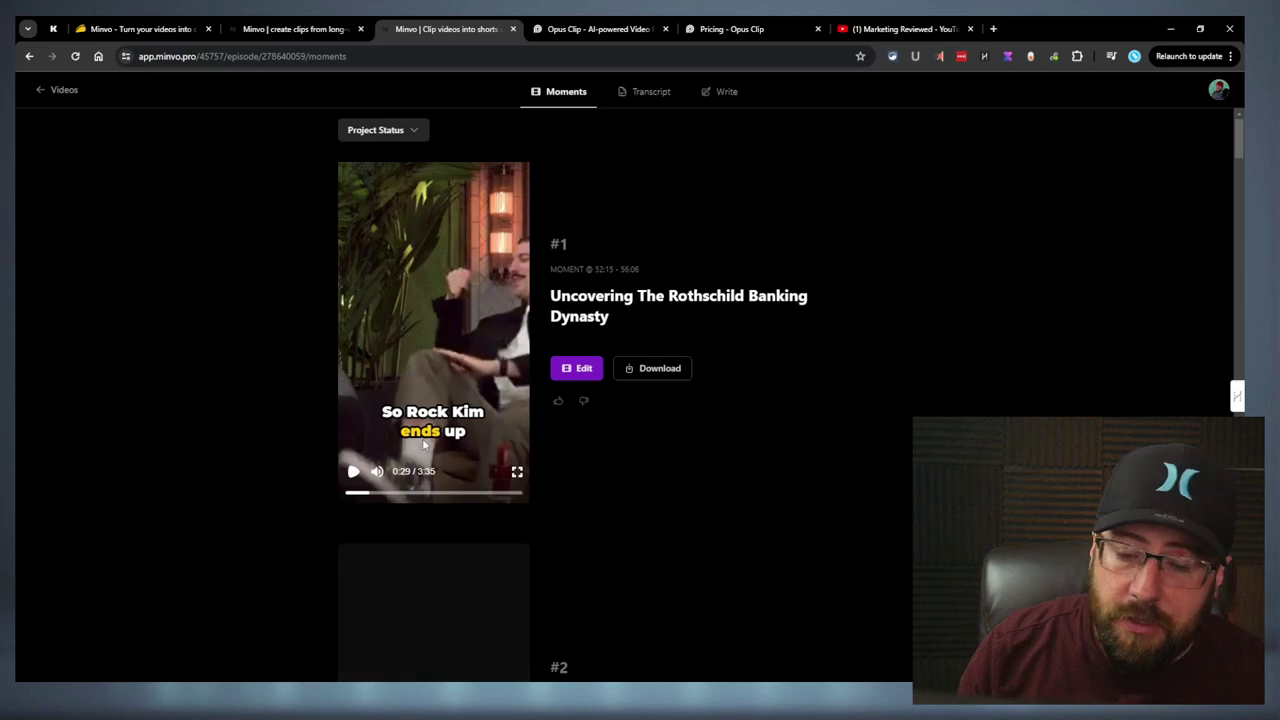
drag(368, 494, 363, 494)
Look through the generated moments of the Billy Carson video down to #21 at the end of the list
scroll(620, 455, down, 20)
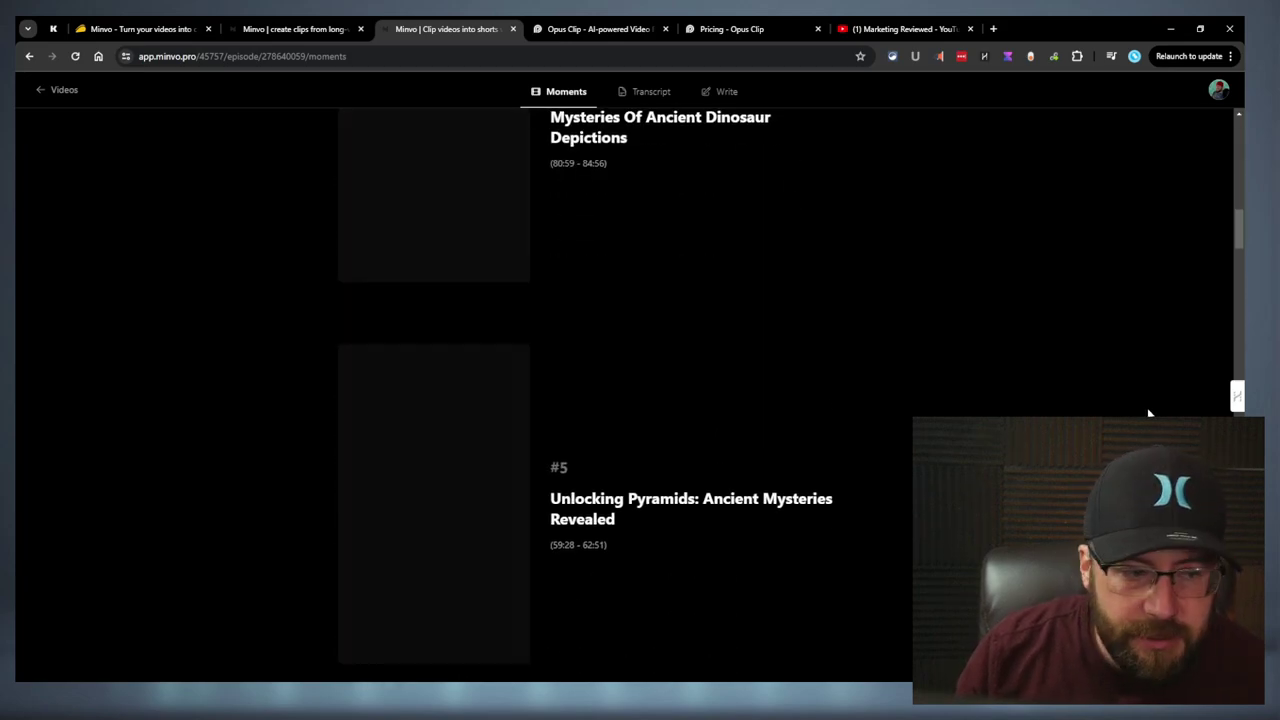
scroll(1081, 379, down, 20)
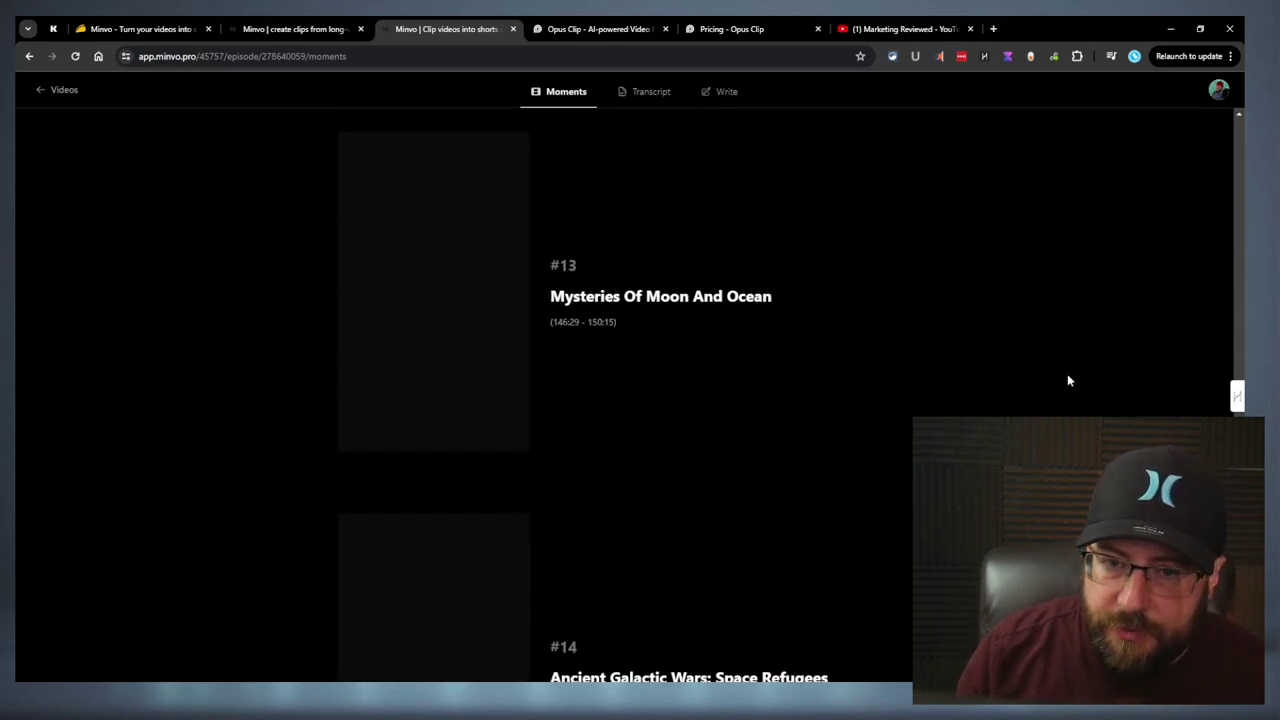
scroll(1067, 380, down, 20)
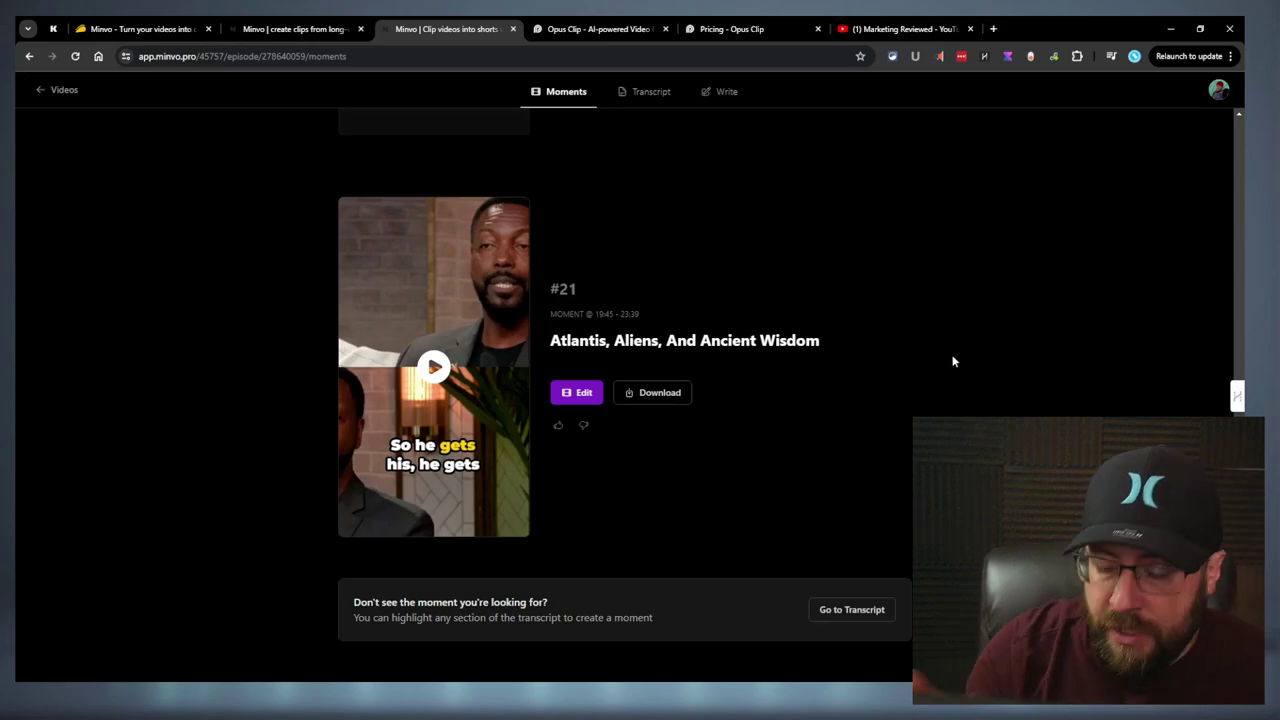
scroll(820, 470, up, 8)
scroll(816, 476, down, 8)
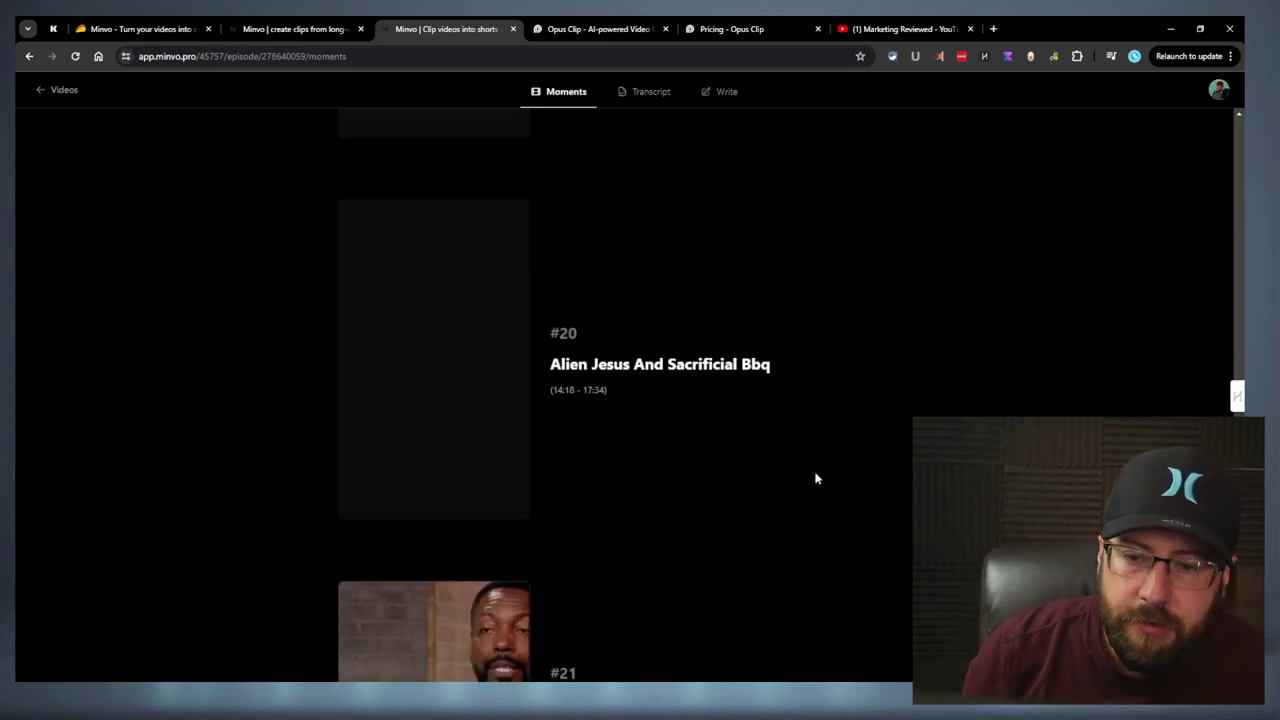
Play the "Atlantis, Aliens, And Ancient Wisdom" moment from near its start and look over neighbouring moments #19 and #20
click(470, 372)
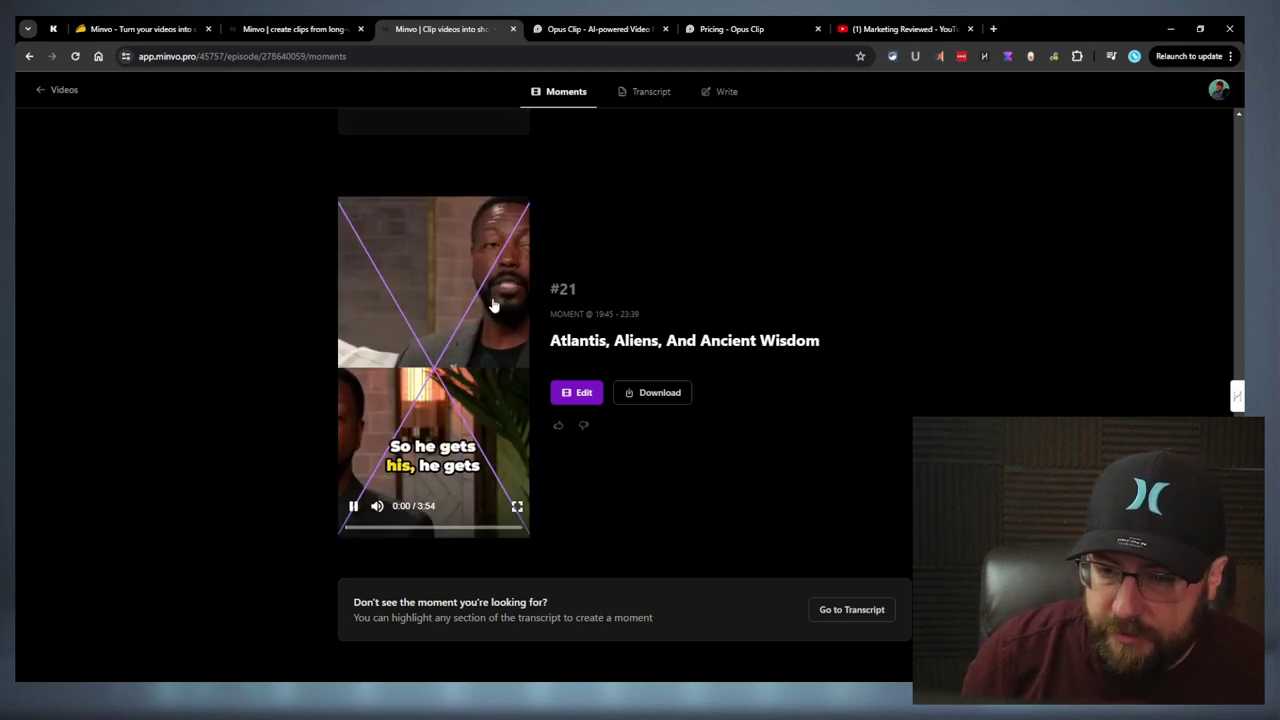
click(354, 529)
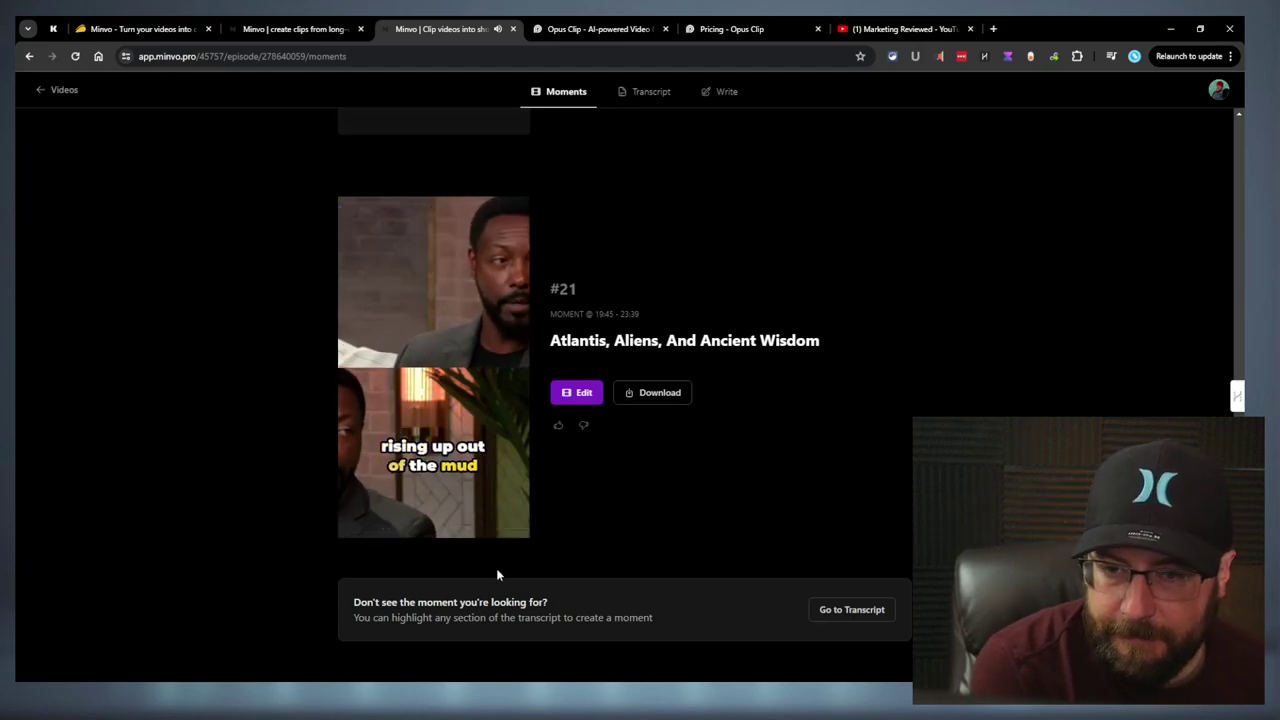
scroll(527, 540, up, 4)
scroll(527, 542, up, 3)
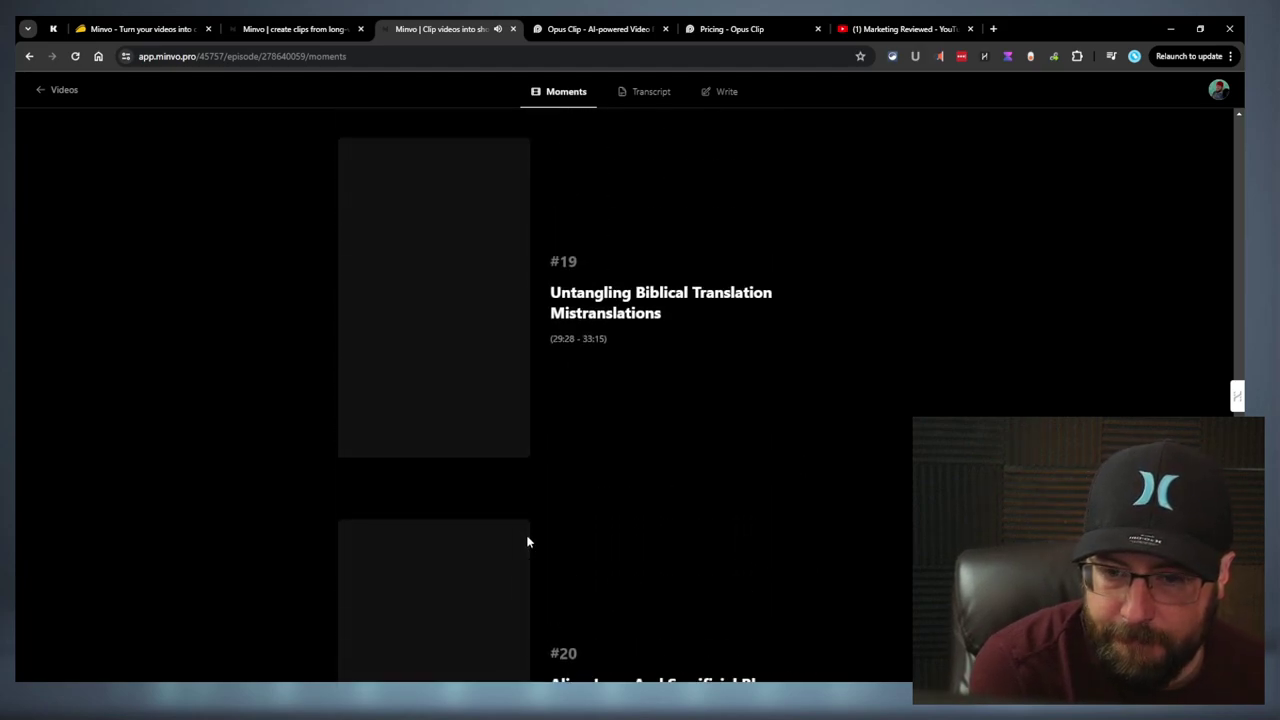
scroll(516, 540, down, 8)
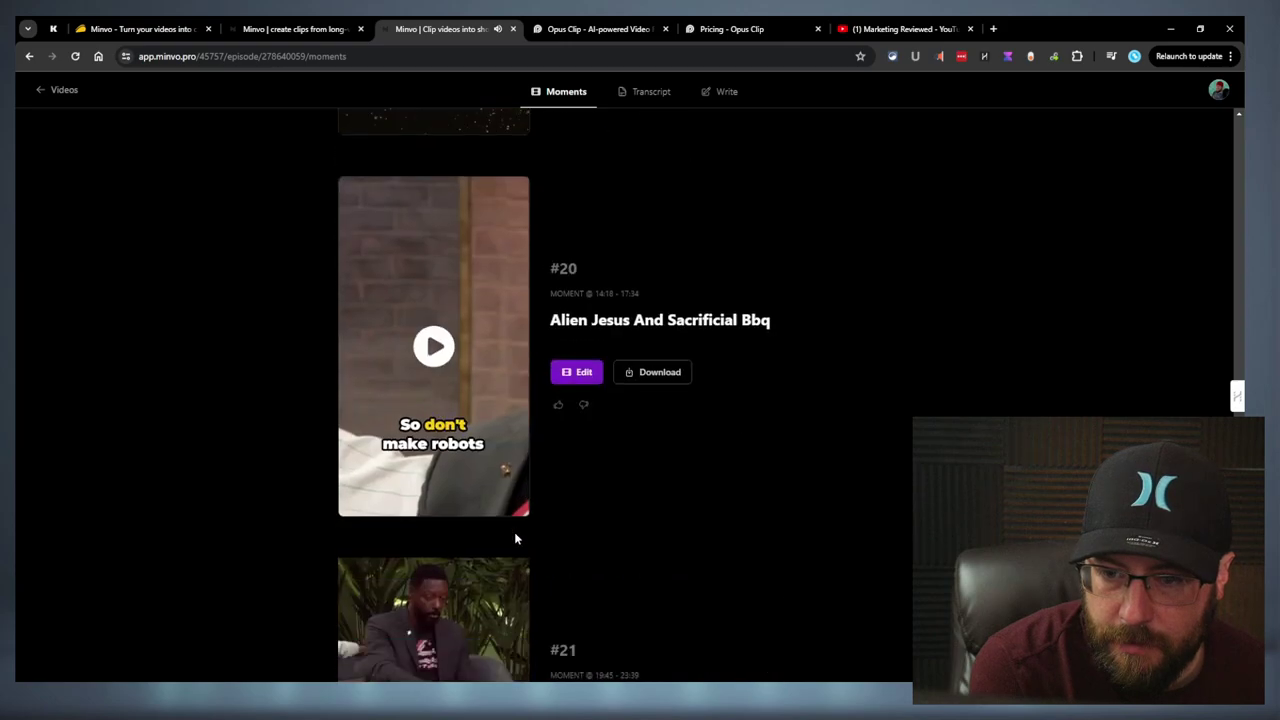
Look back over moments #21 to #17 of the Billy Carson video and open its transcript
scroll(513, 538, up, 9)
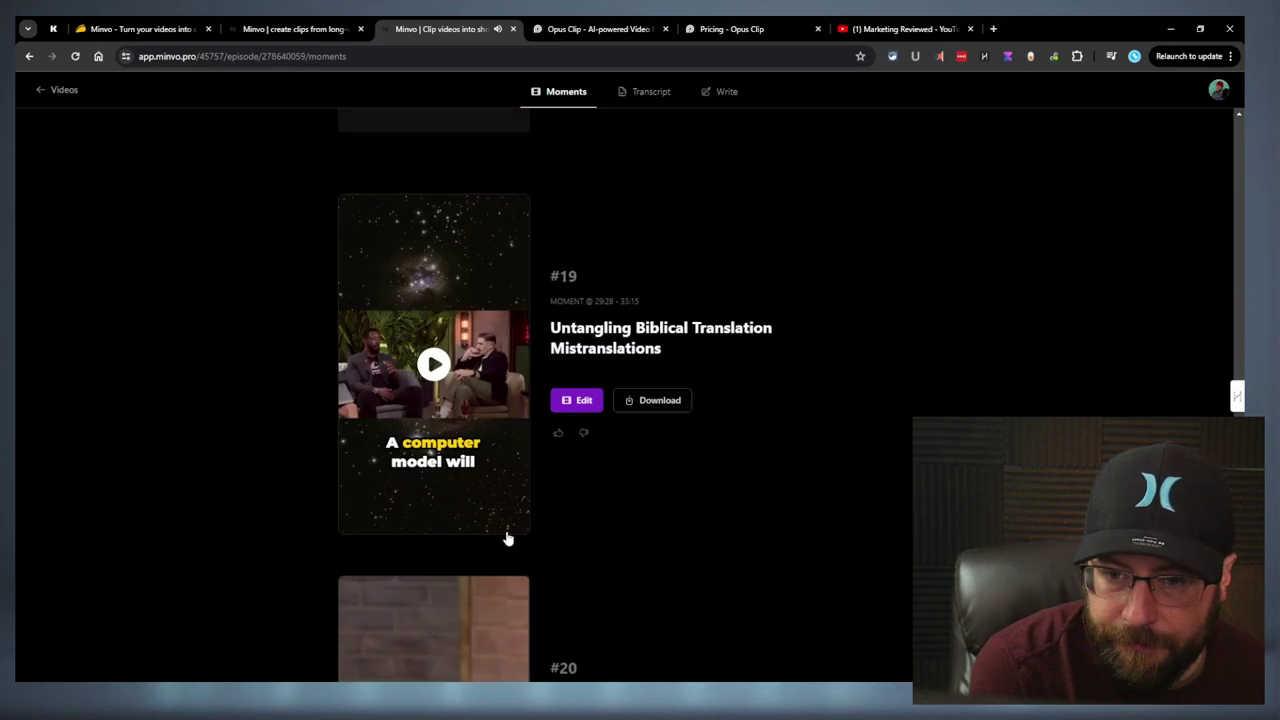
scroll(506, 534, down, 6)
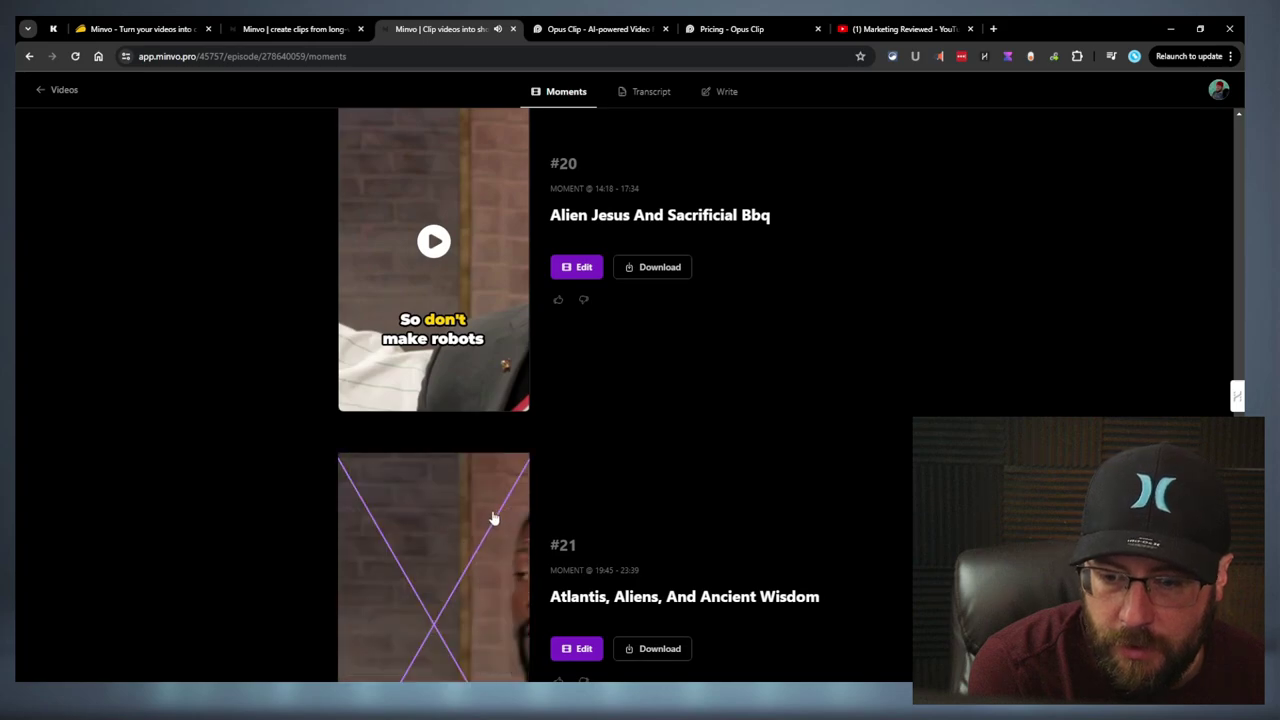
scroll(491, 520, down, 2)
scroll(544, 402, up, 8)
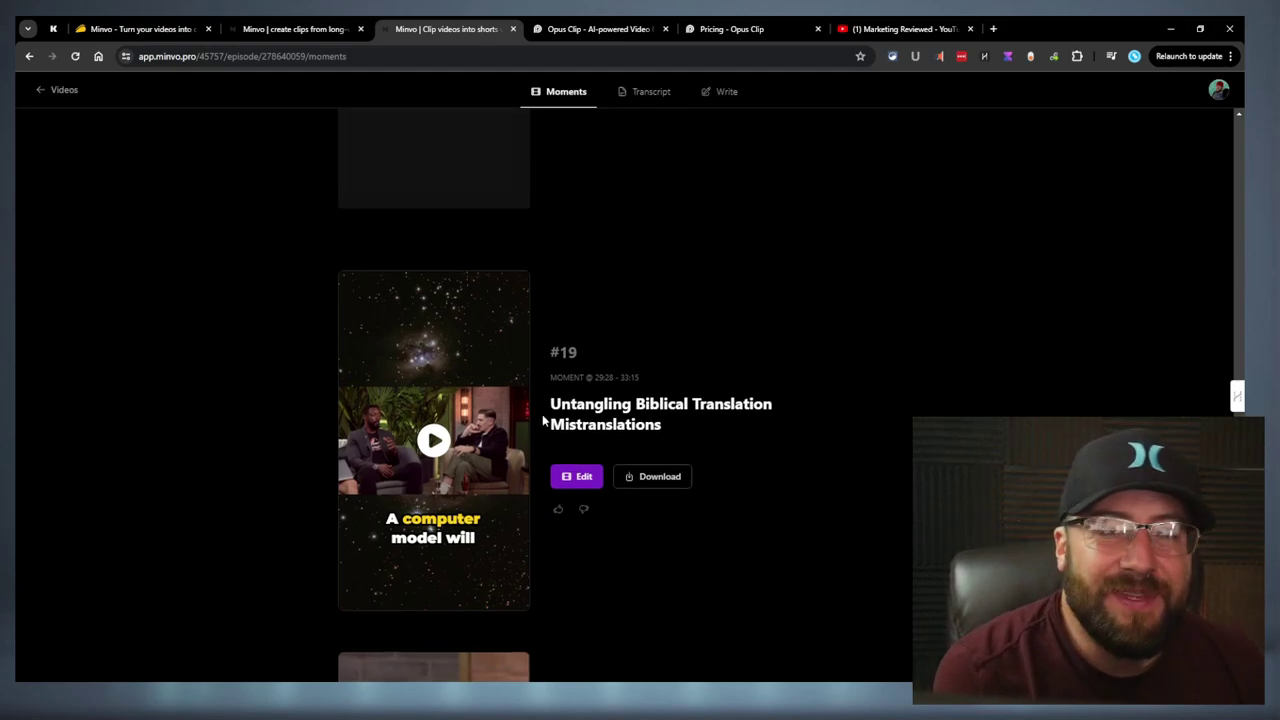
scroll(602, 160, up, 6)
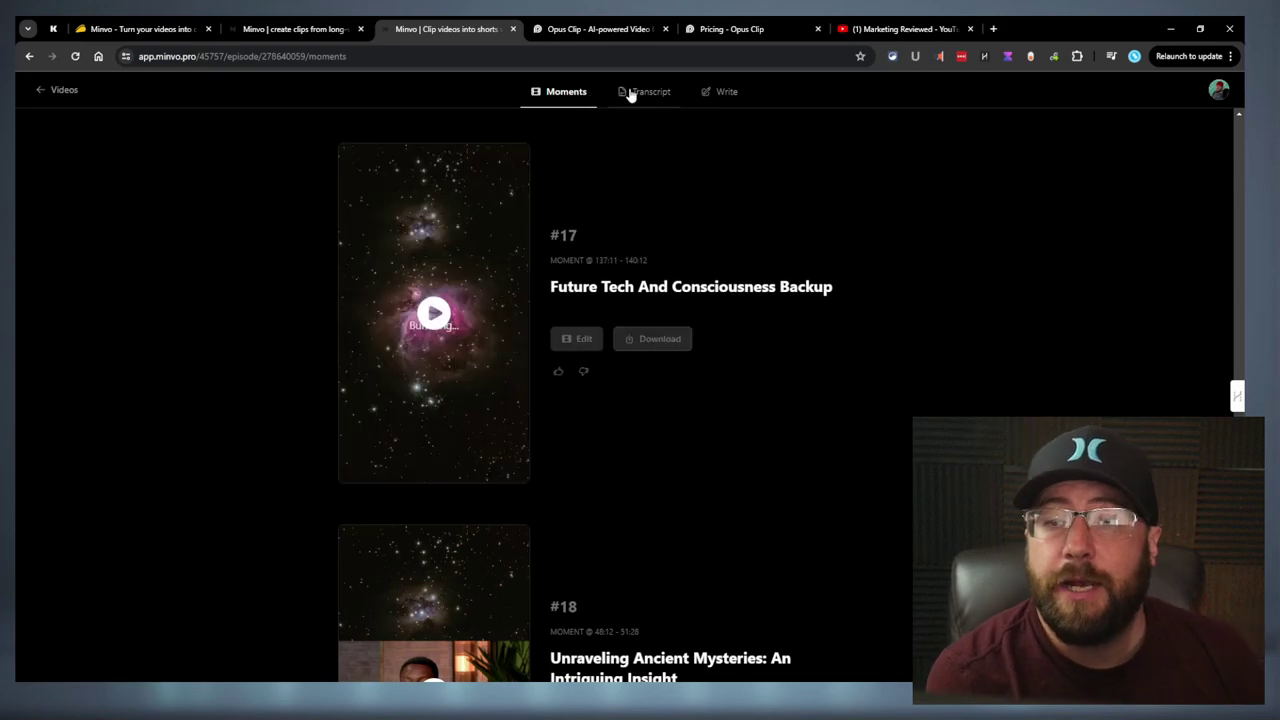
click(628, 91)
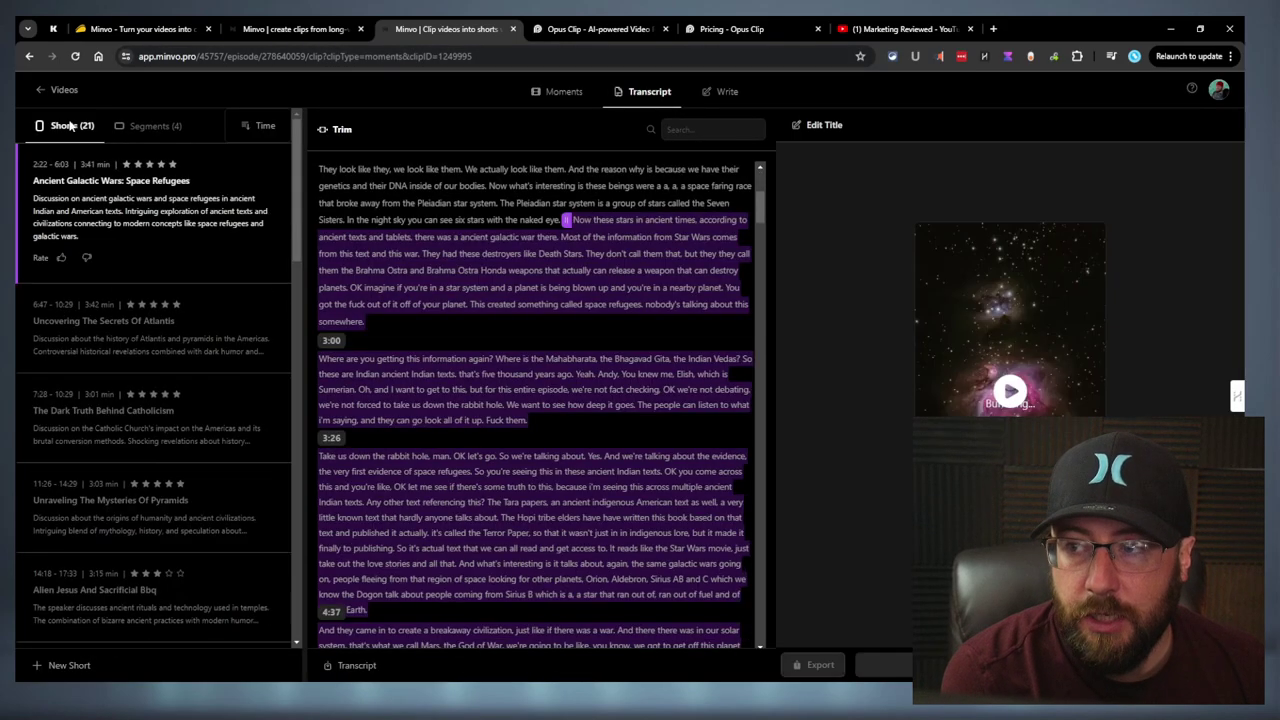
Open the generated moments of the VideoMagic review from the uploads, and open the same video's clips in Opus Clip for comparison
click(63, 90)
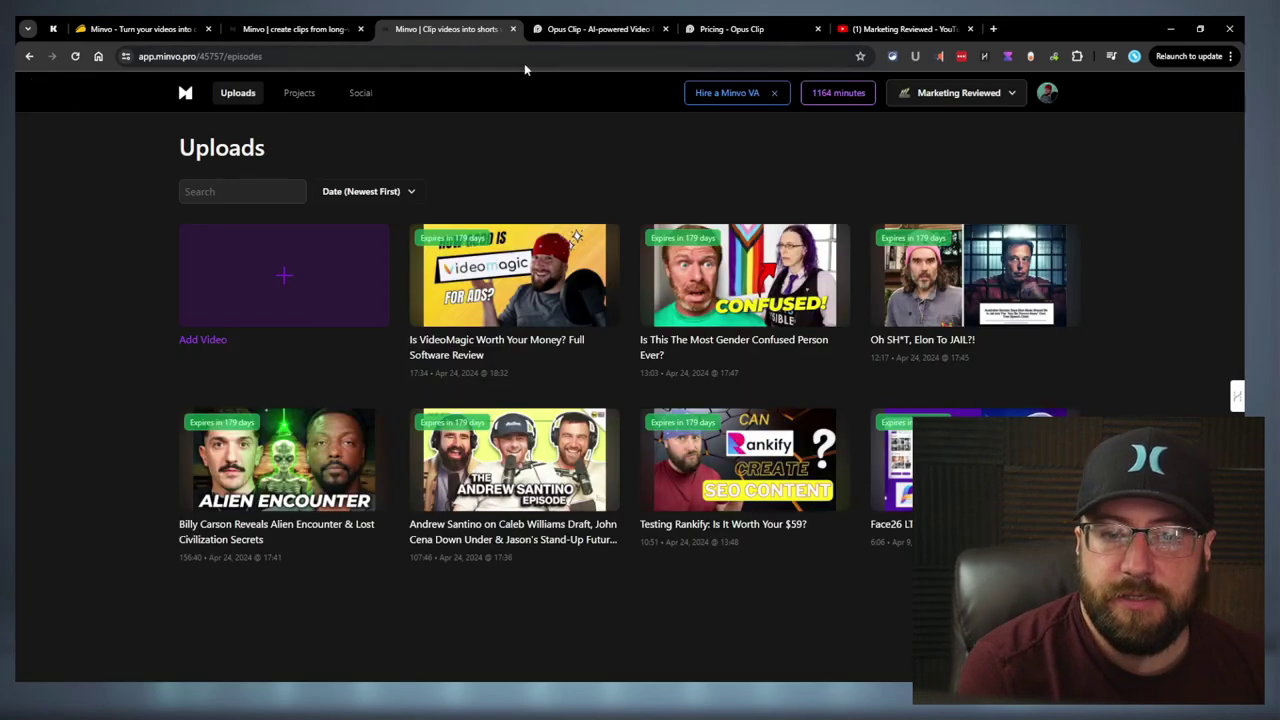
click(517, 286)
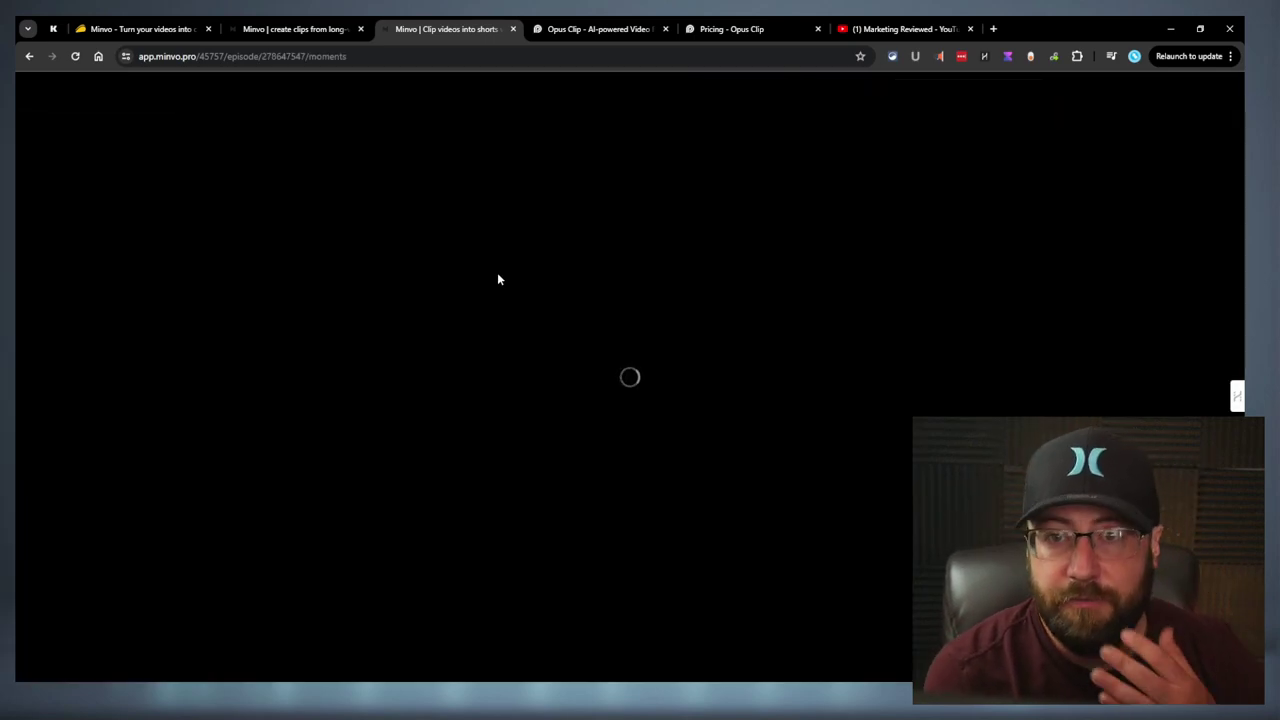
click(557, 28)
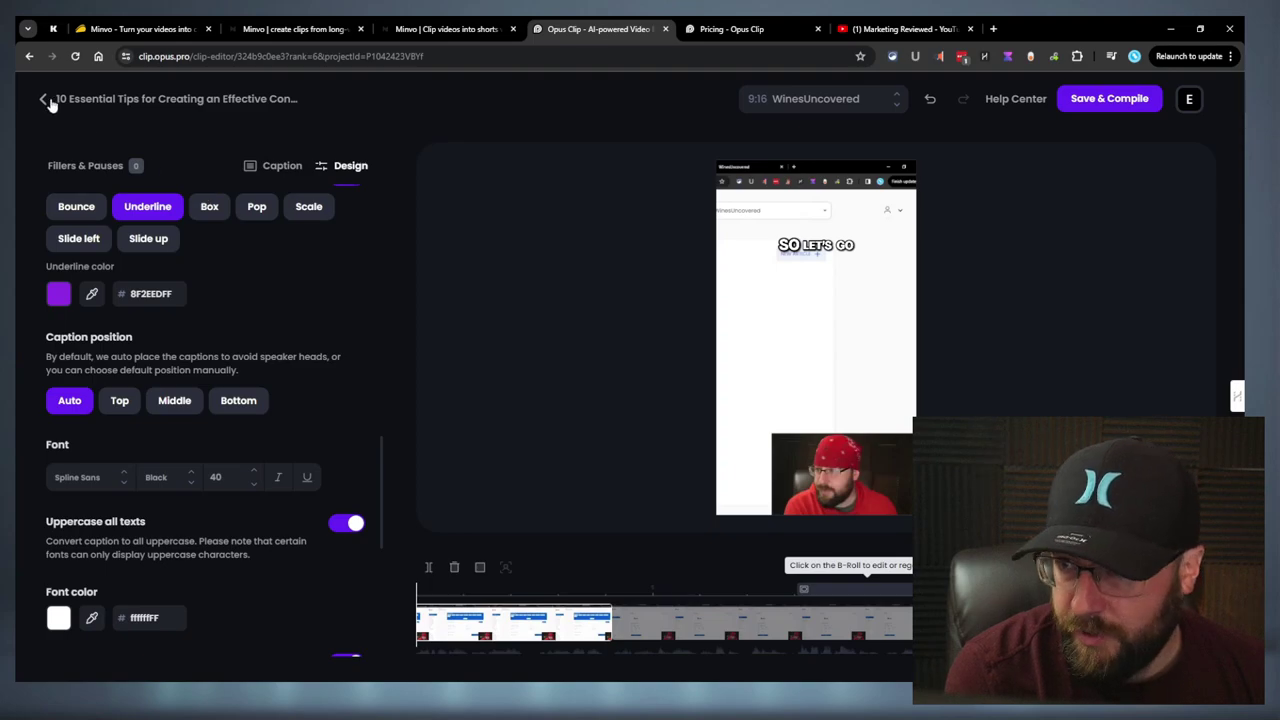
click(44, 100)
click(686, 137)
click(446, 28)
Look through the VideoMagic review's Minvo moments down to #13 at the end of the list and back to #1
scroll(570, 341, down, 10)
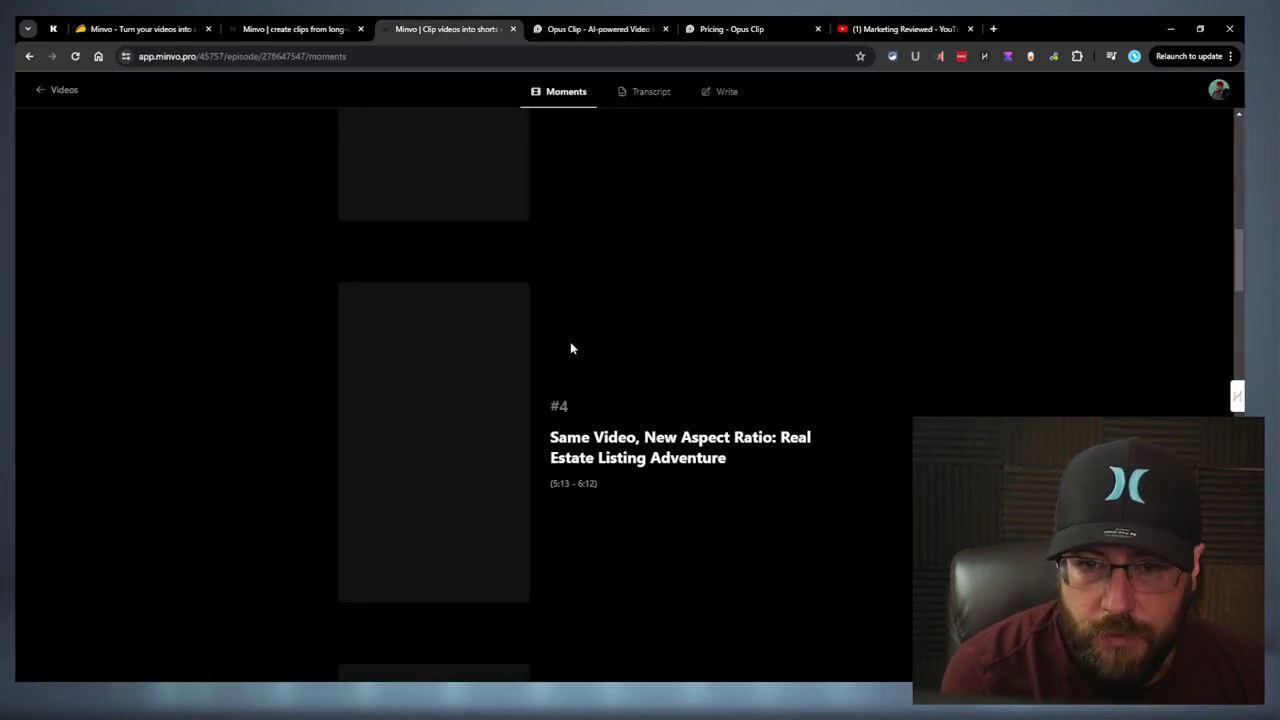
scroll(576, 339, down, 15)
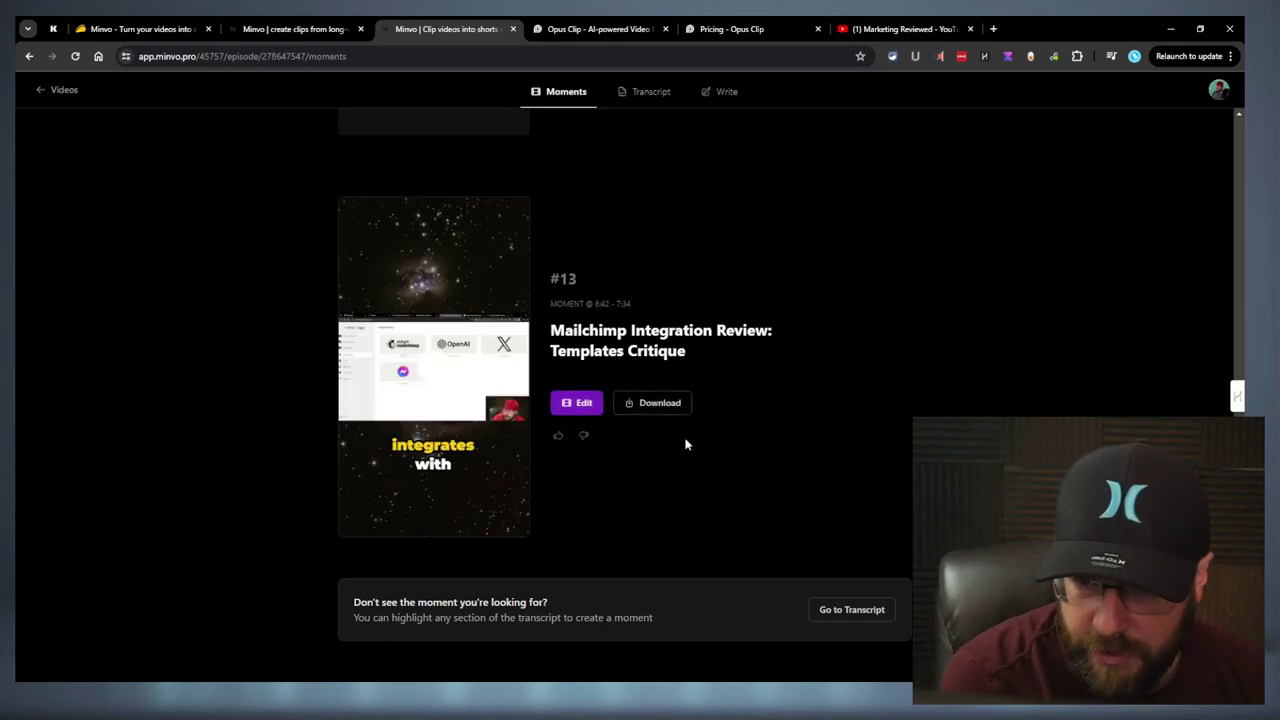
scroll(691, 394, up, 20)
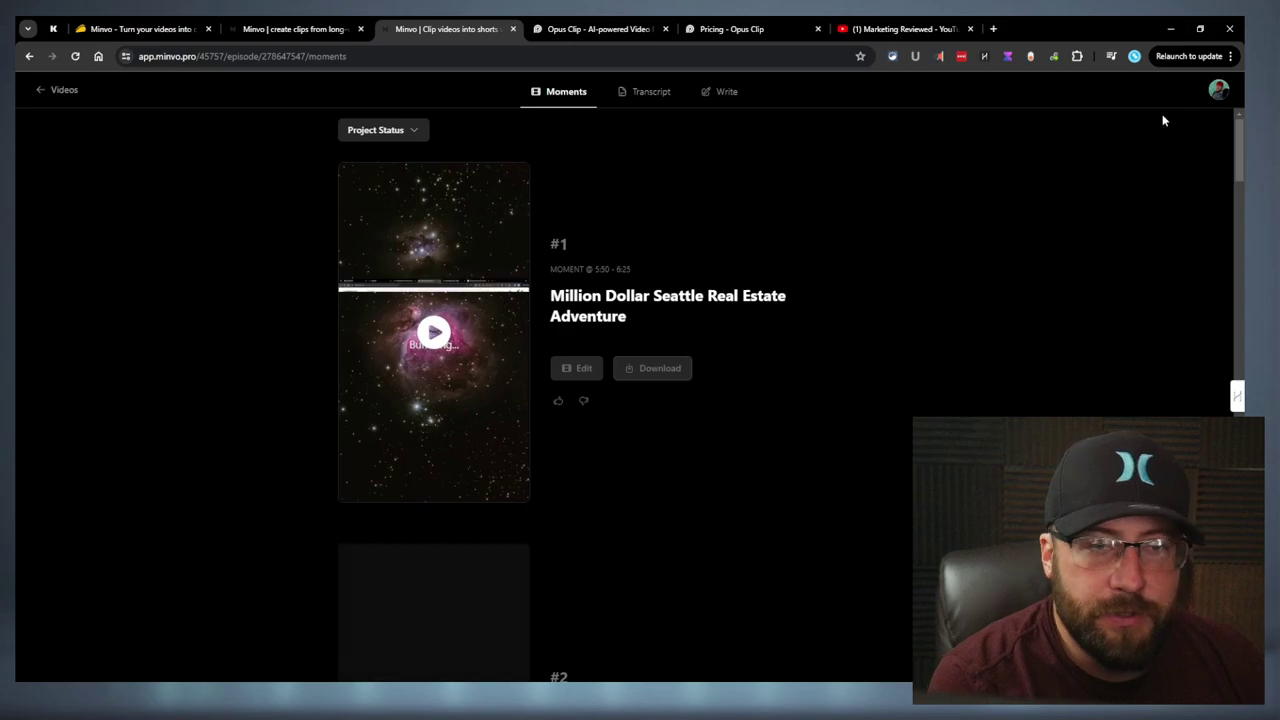
Switch to Opus Clip and look through its scored clips of the VideoMagic review down to #14
click(571, 28)
scroll(1231, 313, down, 4)
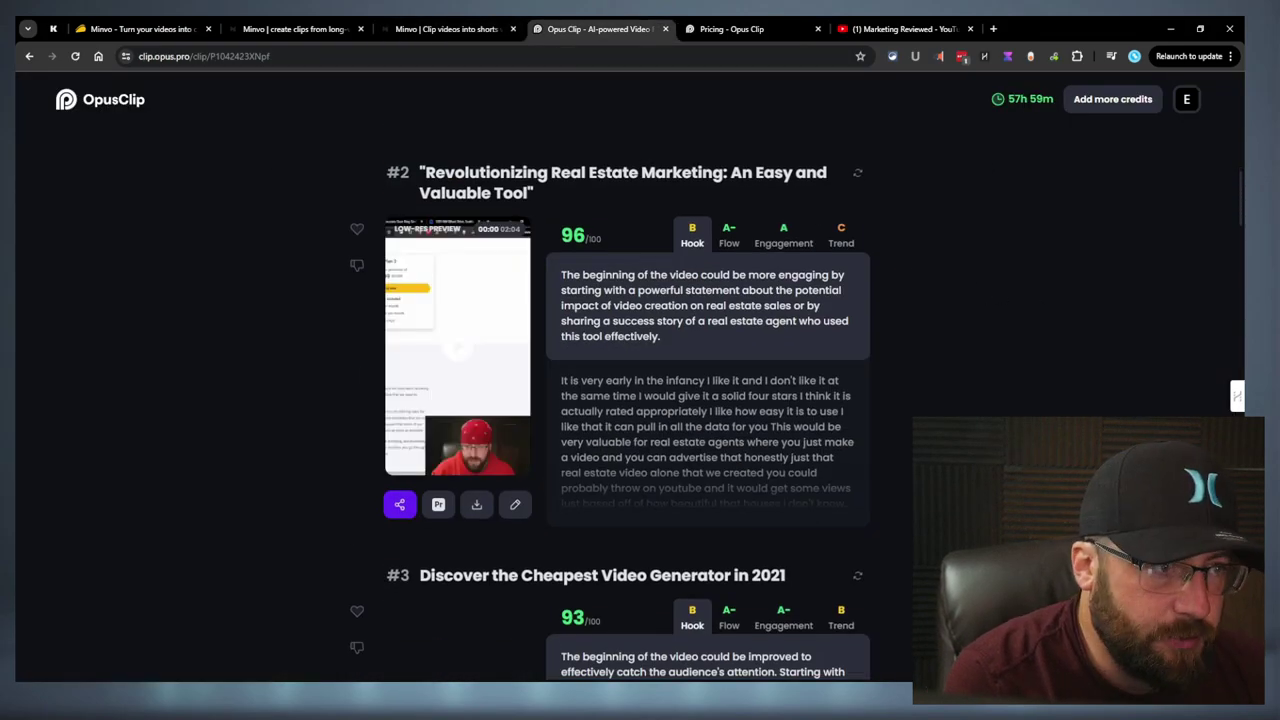
scroll(1244, 313, down, 20)
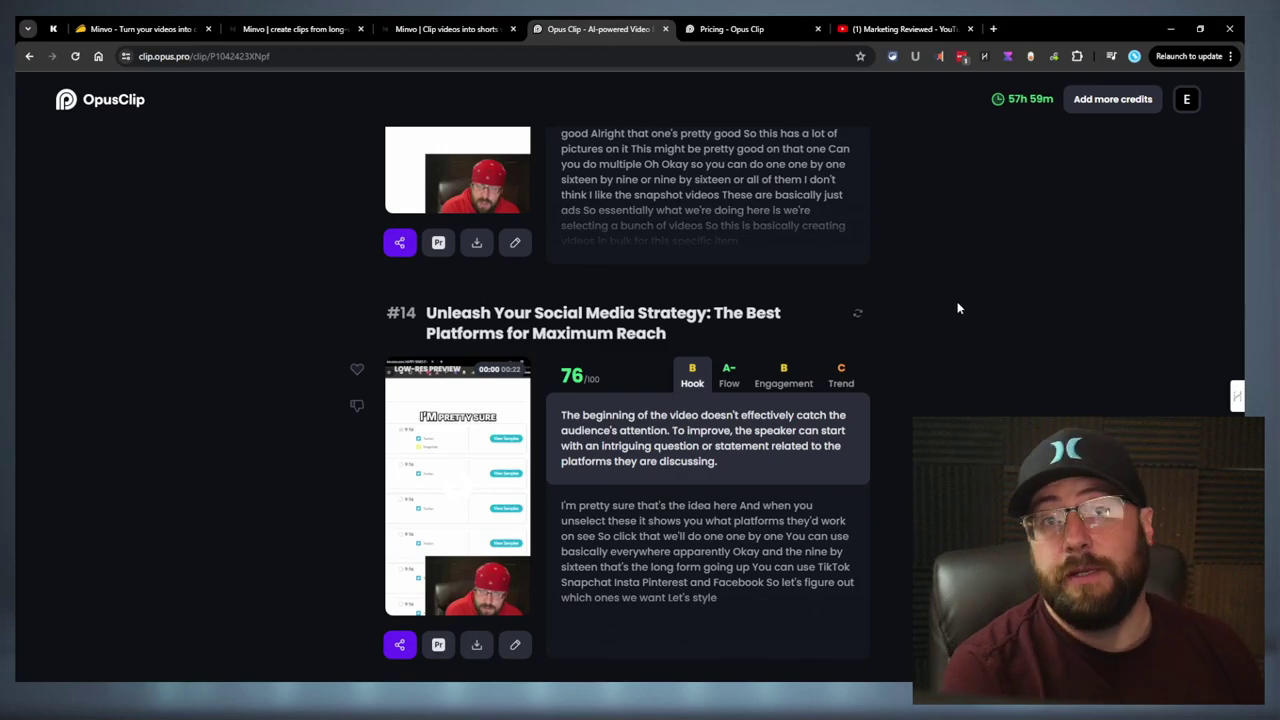
scroll(571, 200, up, 12)
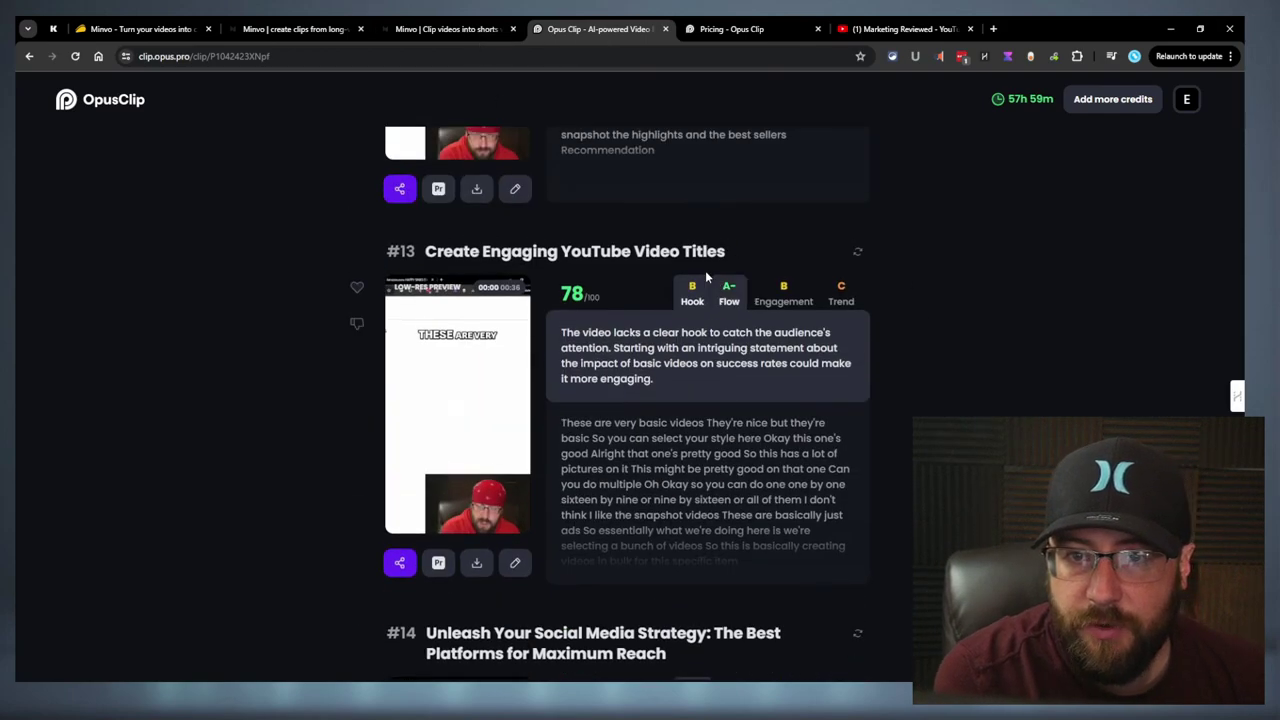
Return to Minvo and open the "Million Dollar Seattle Real Estate Adventure" moment in the editor
key(ctrl+Page_Up)
scroll(437, 340, up, 15)
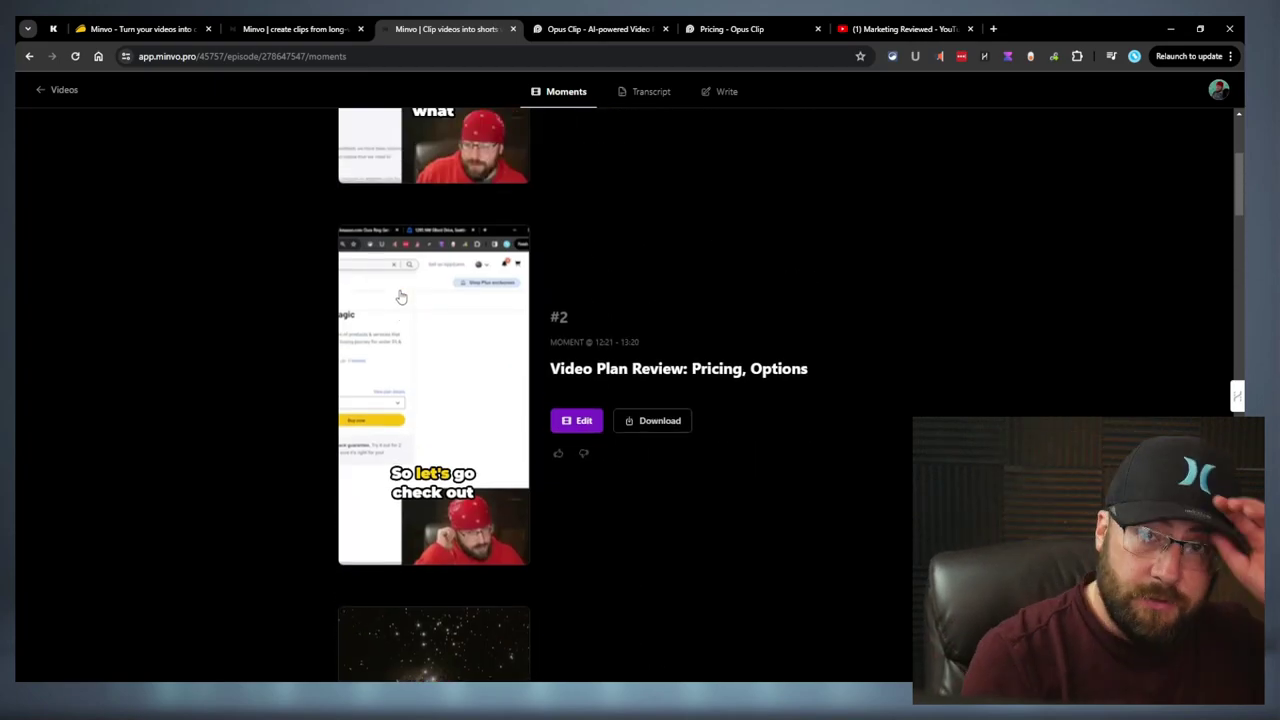
click(543, 22)
click(448, 28)
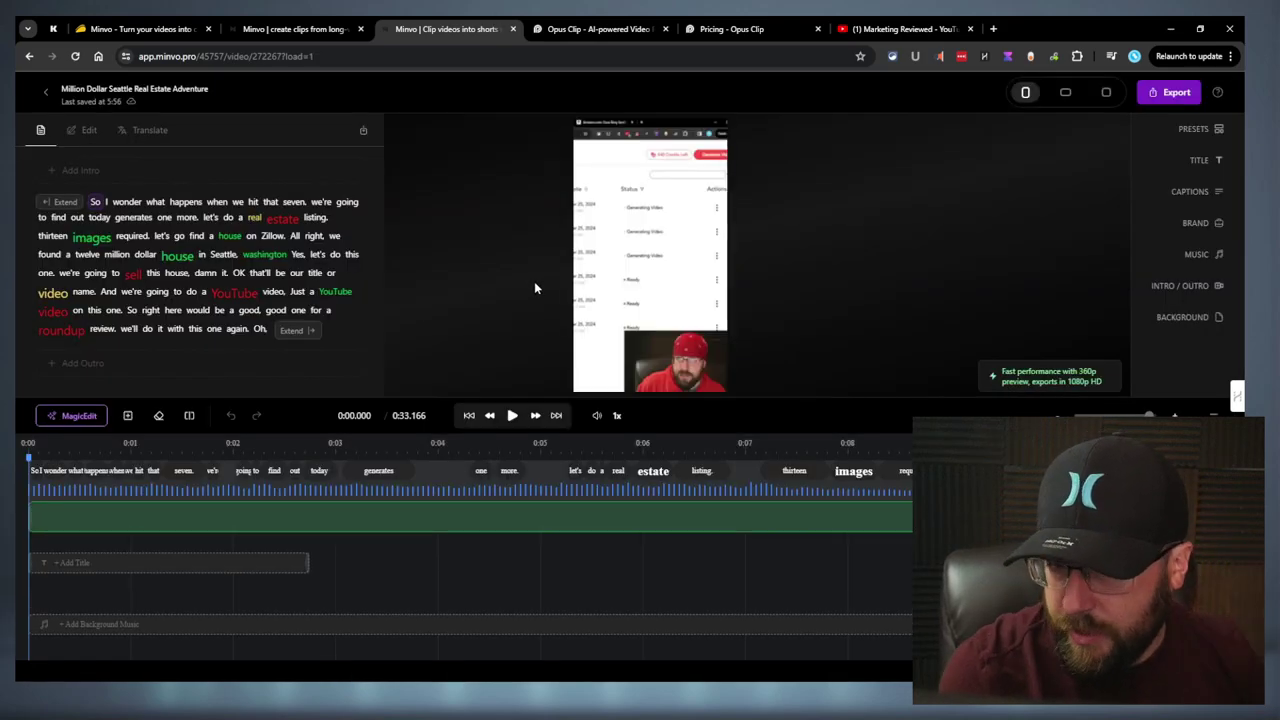
Apply the Full Video framing preset to all scenes of the clip and check the framing at several points on the timeline
click(1200, 130)
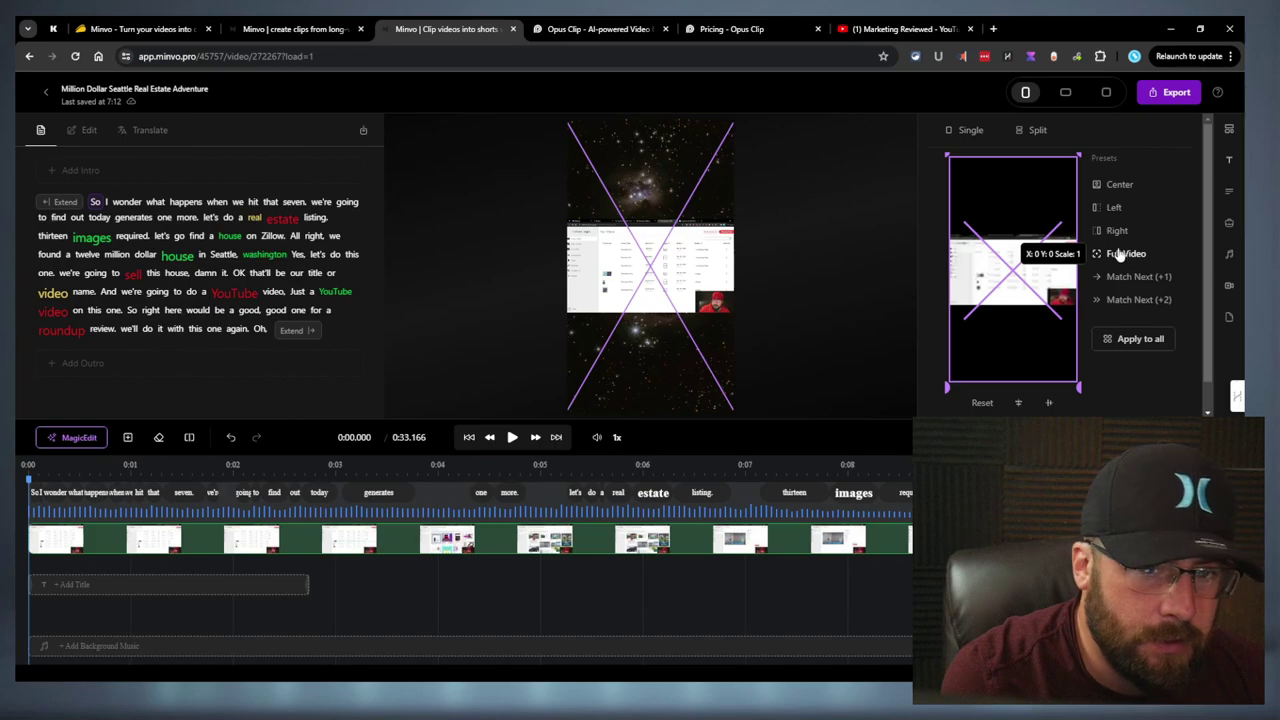
click(1140, 339)
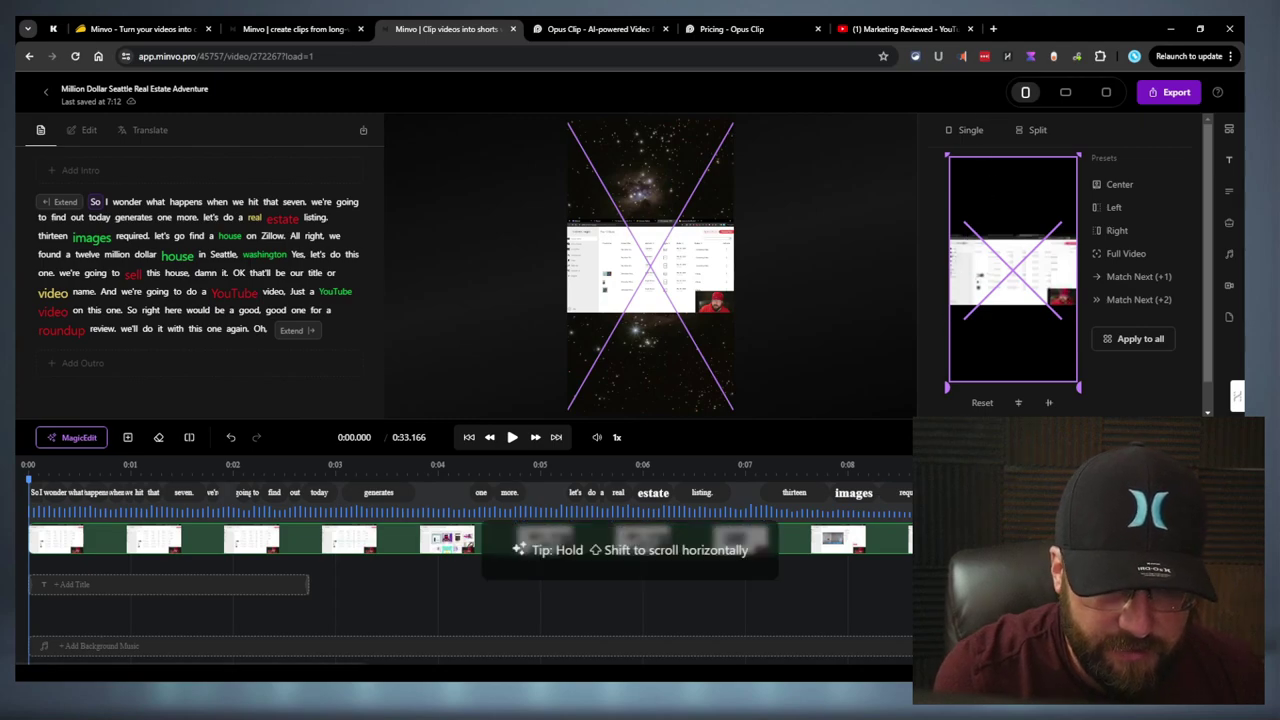
click(179, 464)
click(851, 478)
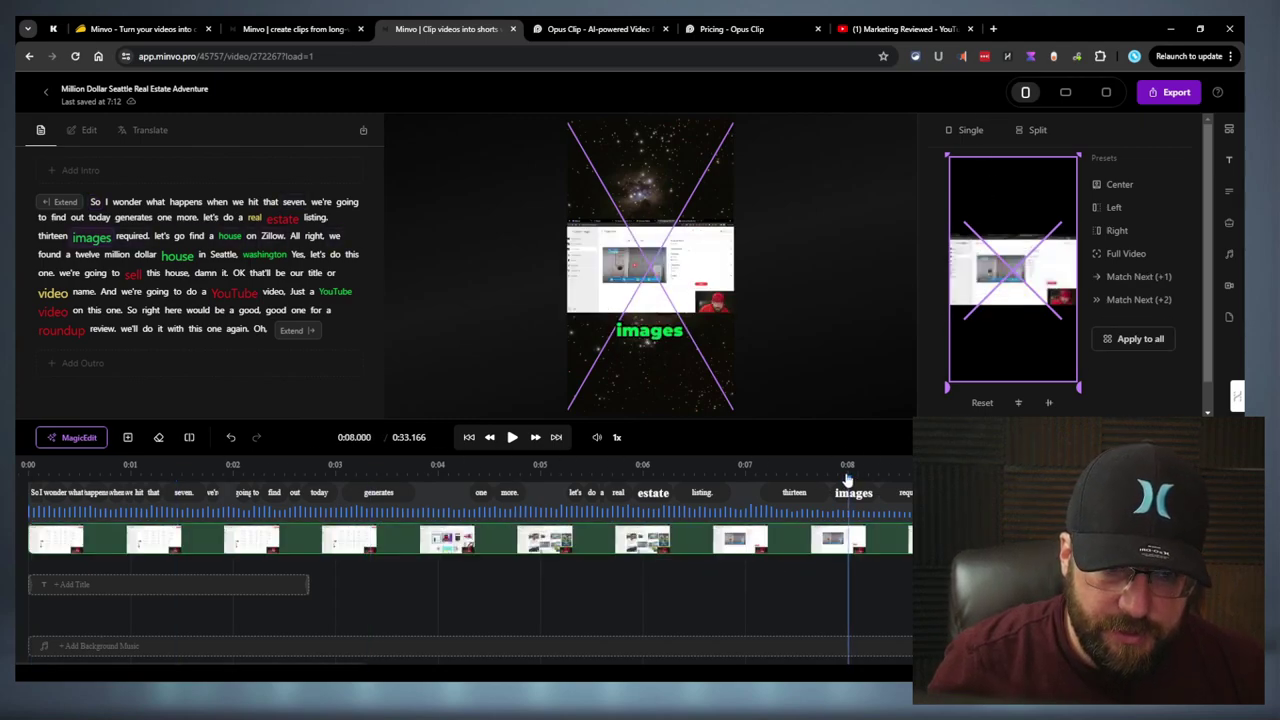
click(1185, 478)
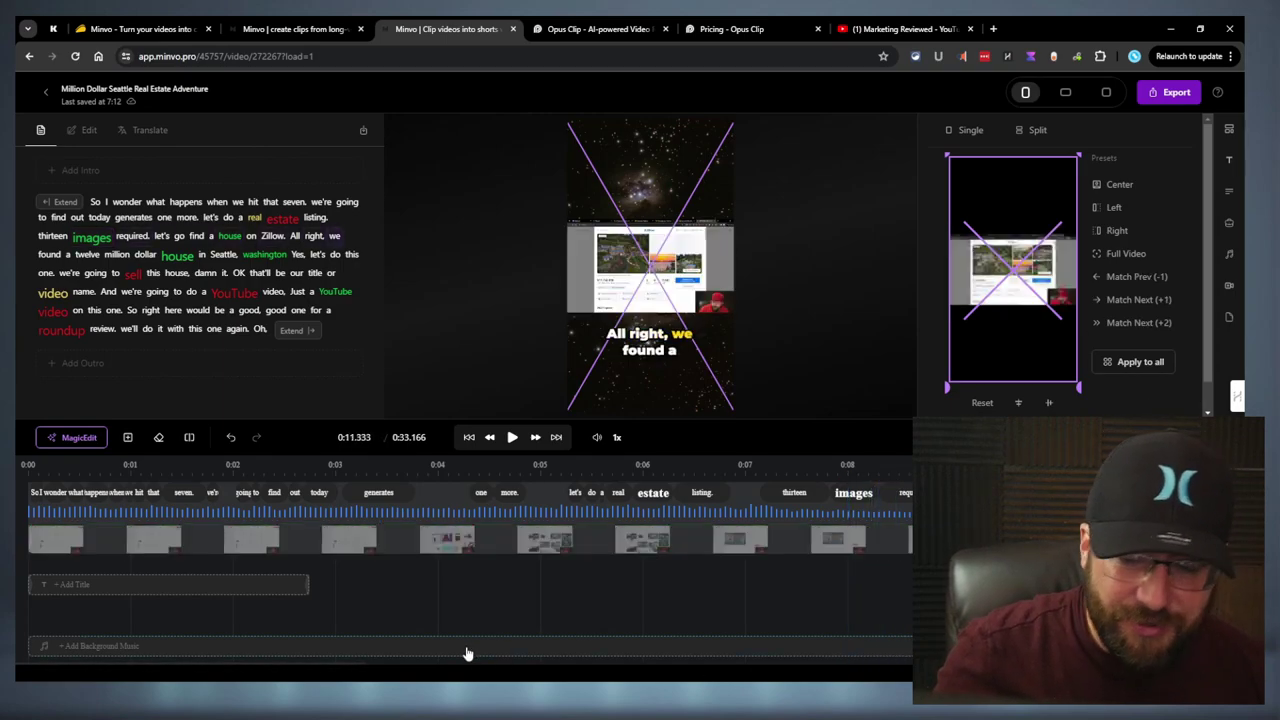
scroll(300, 658, right, 15)
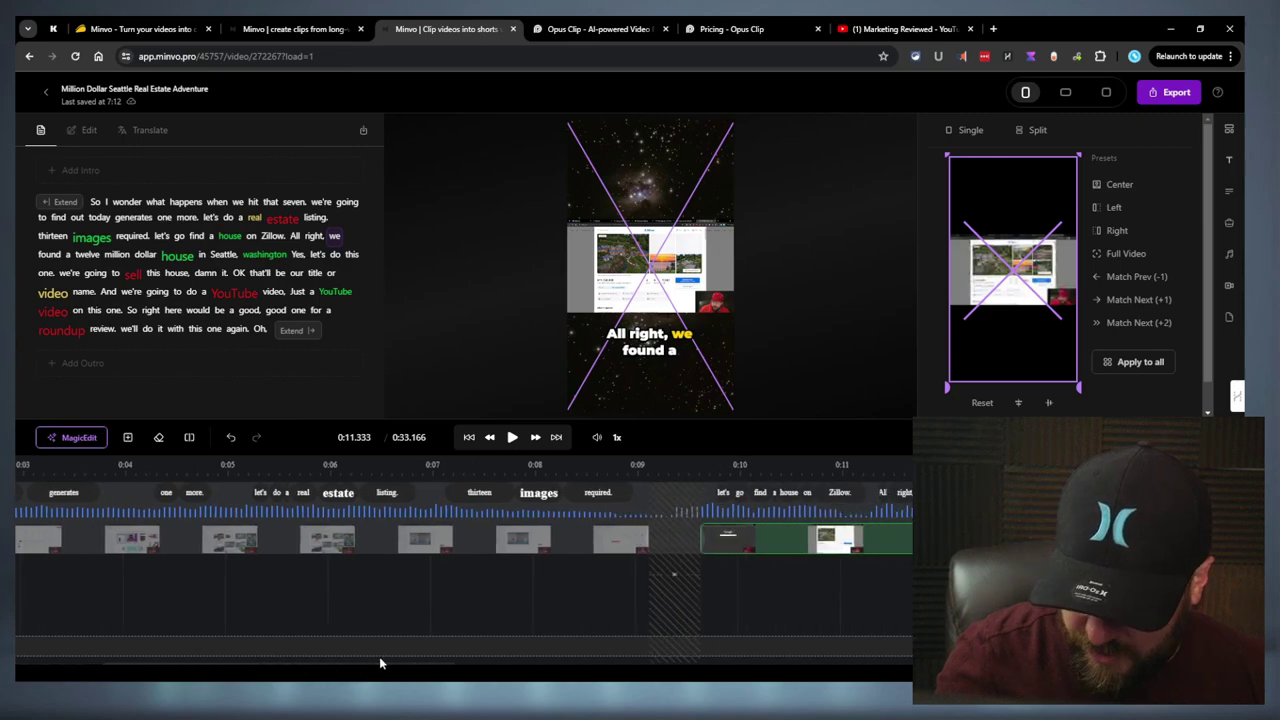
scroll(179, 601, left, 15)
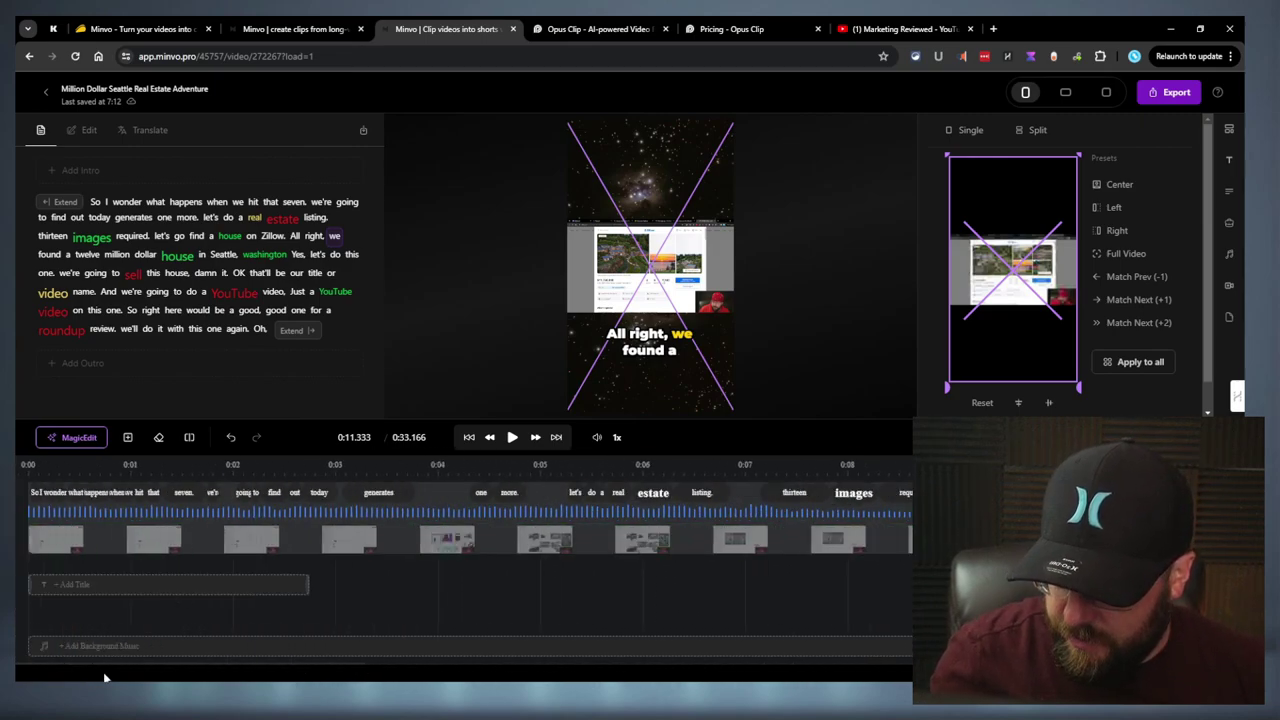
Activate MagicEmojis on the clip with the emojis placed above the captions
click(62, 441)
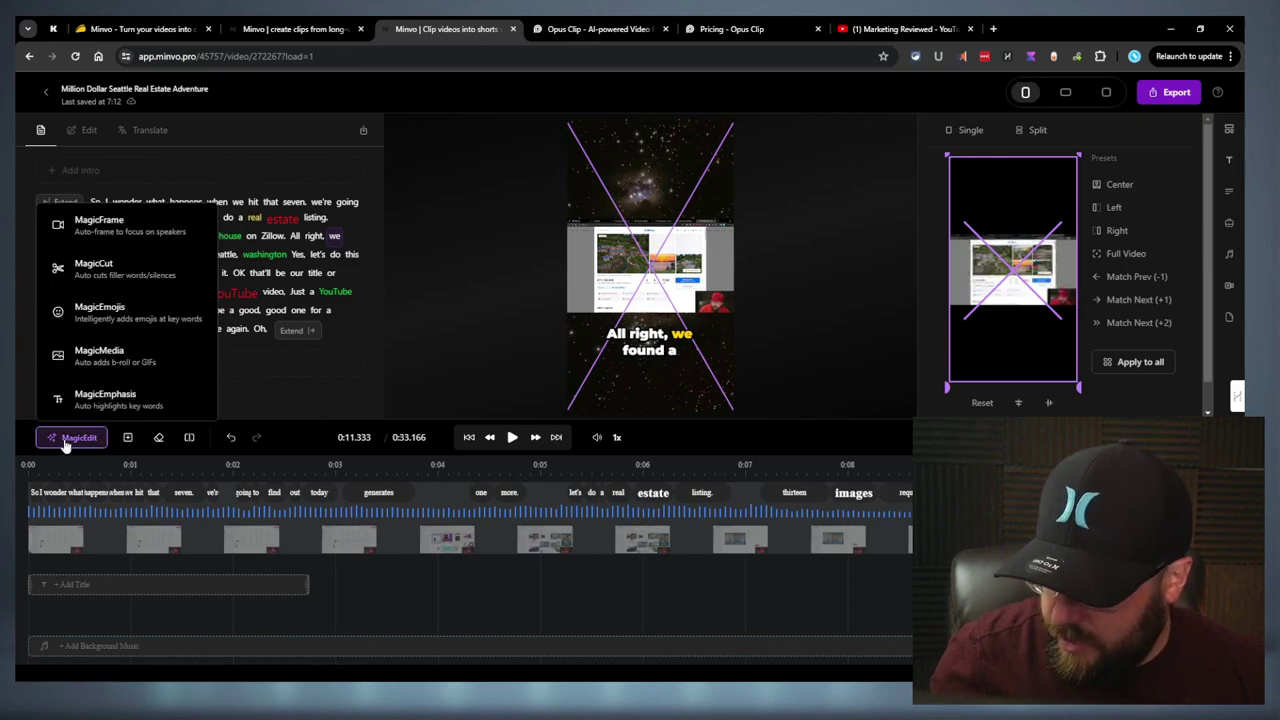
click(143, 316)
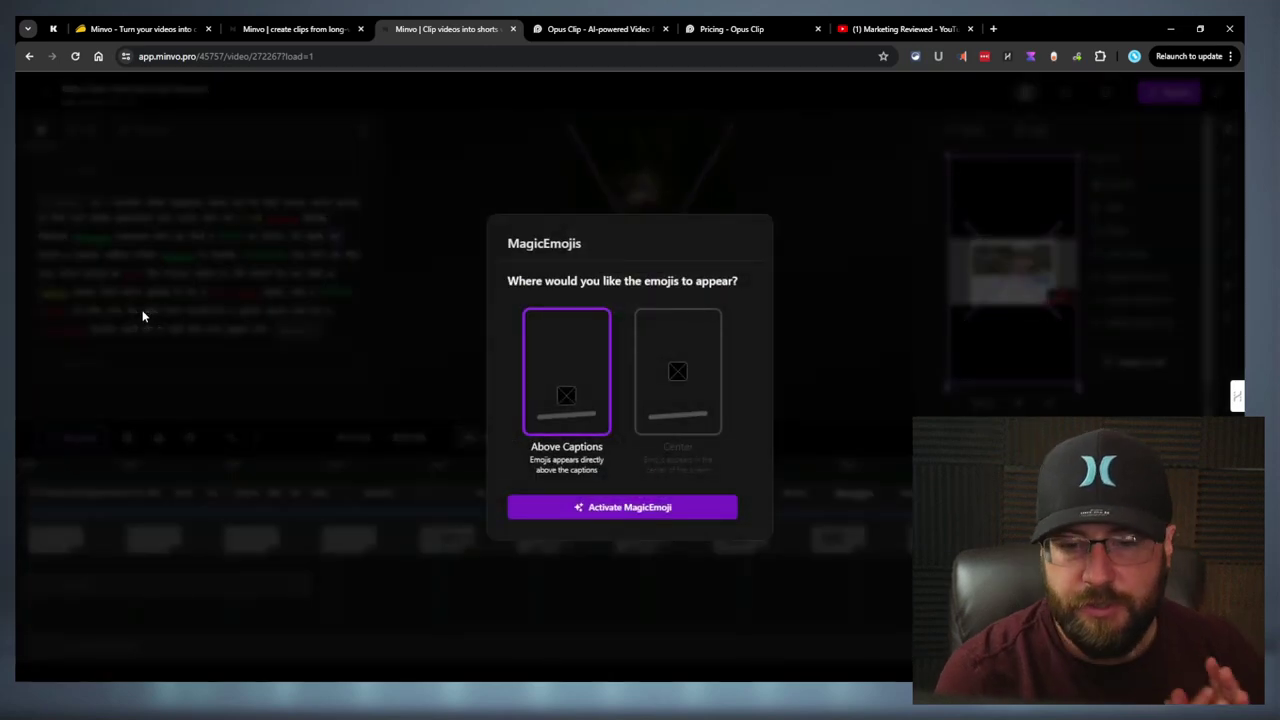
click(700, 510)
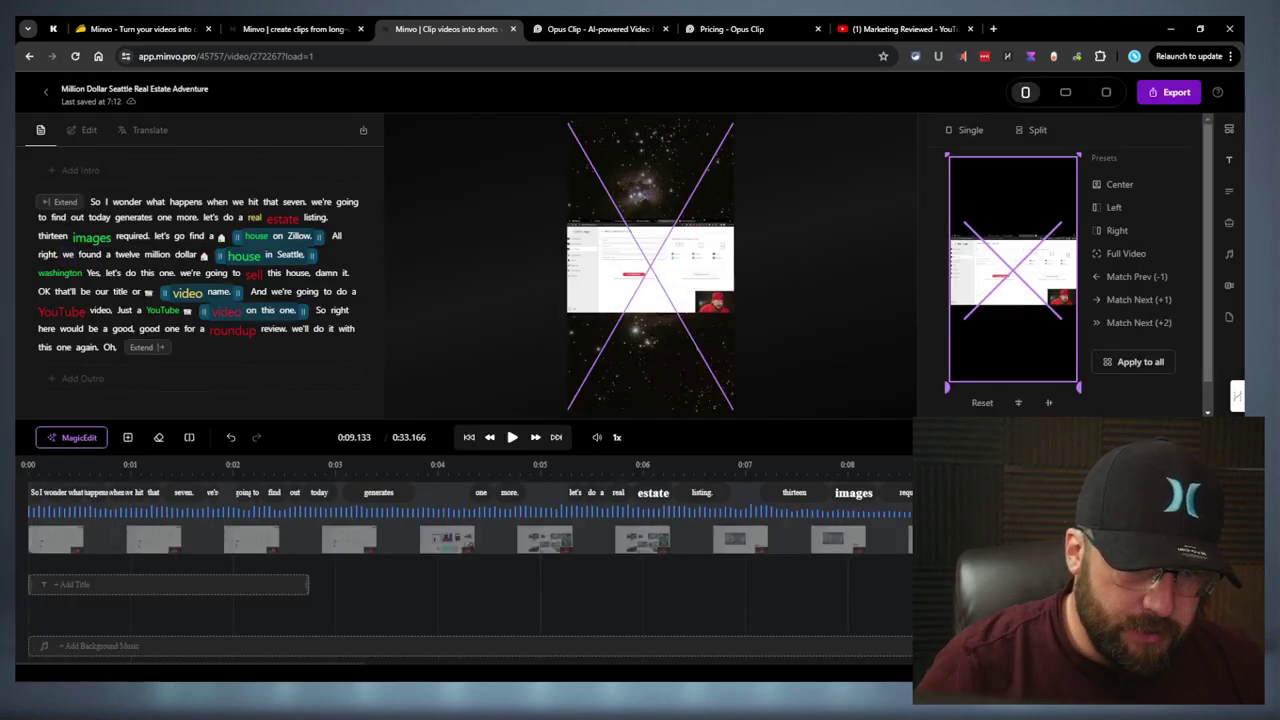
Play through the clip, skipping ahead along the timeline, to check the emojis at the house and video keywords
key(space)
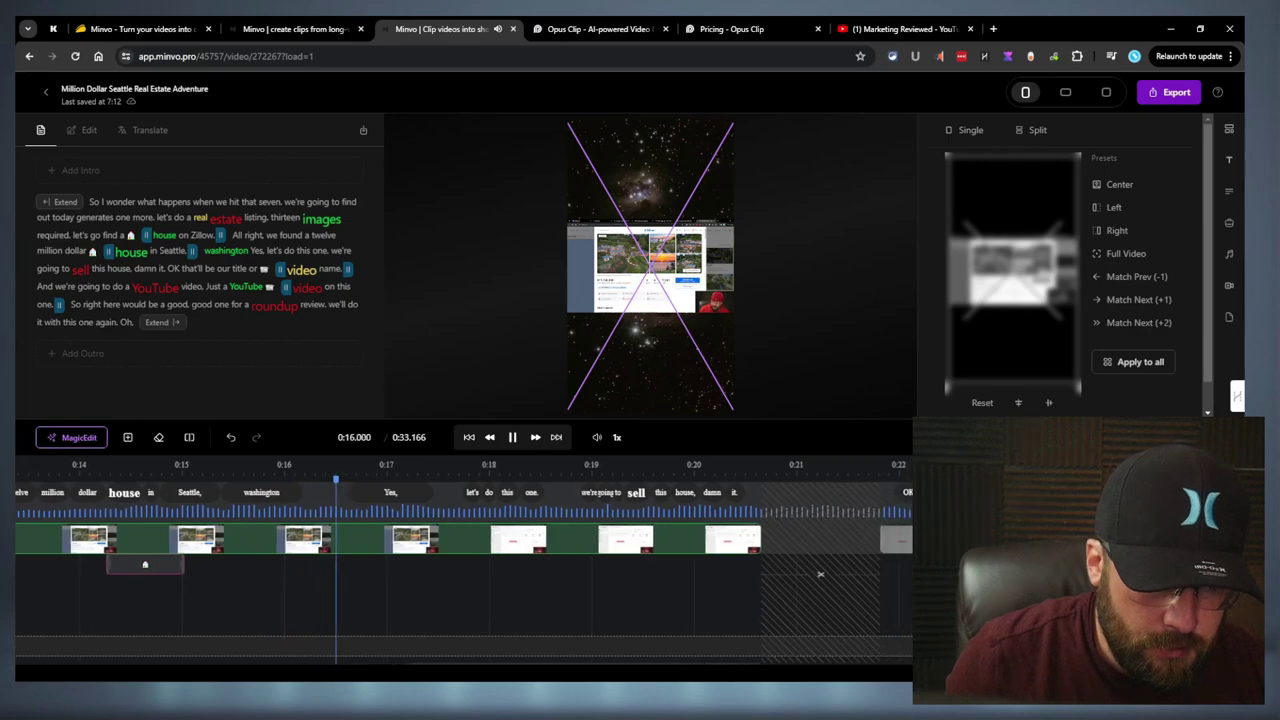
click(694, 574)
key(space)
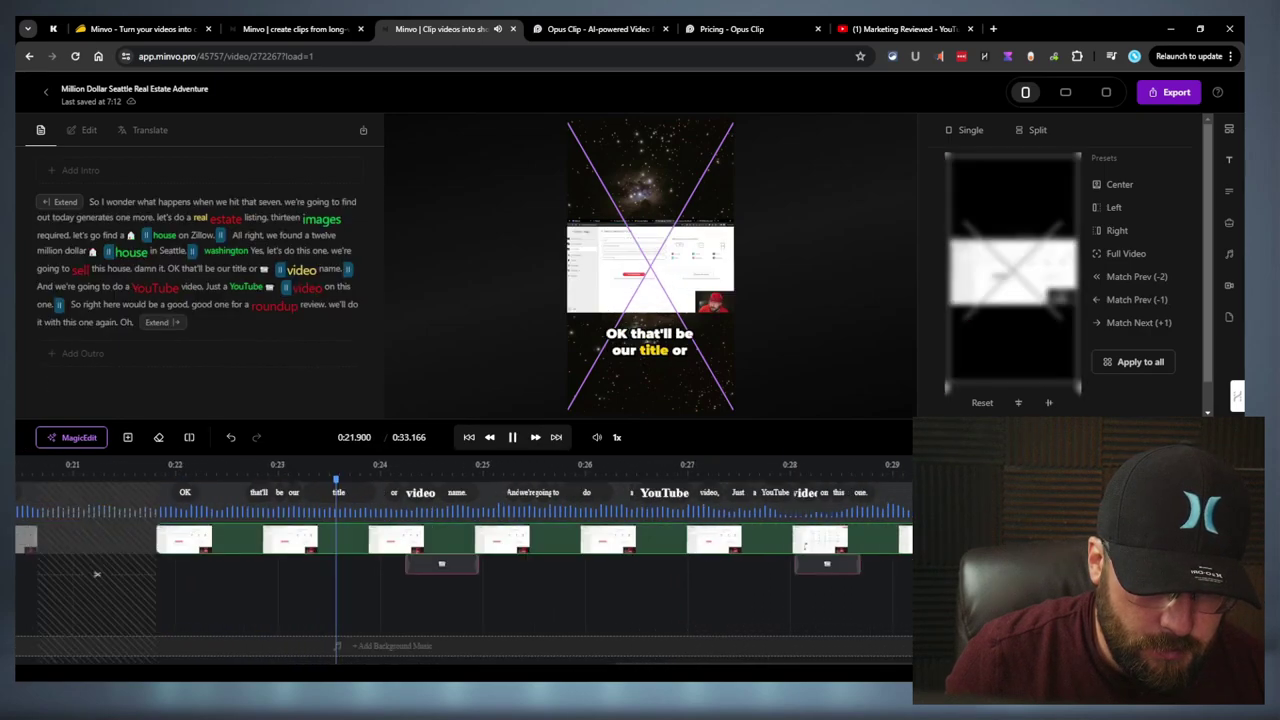
key(space)
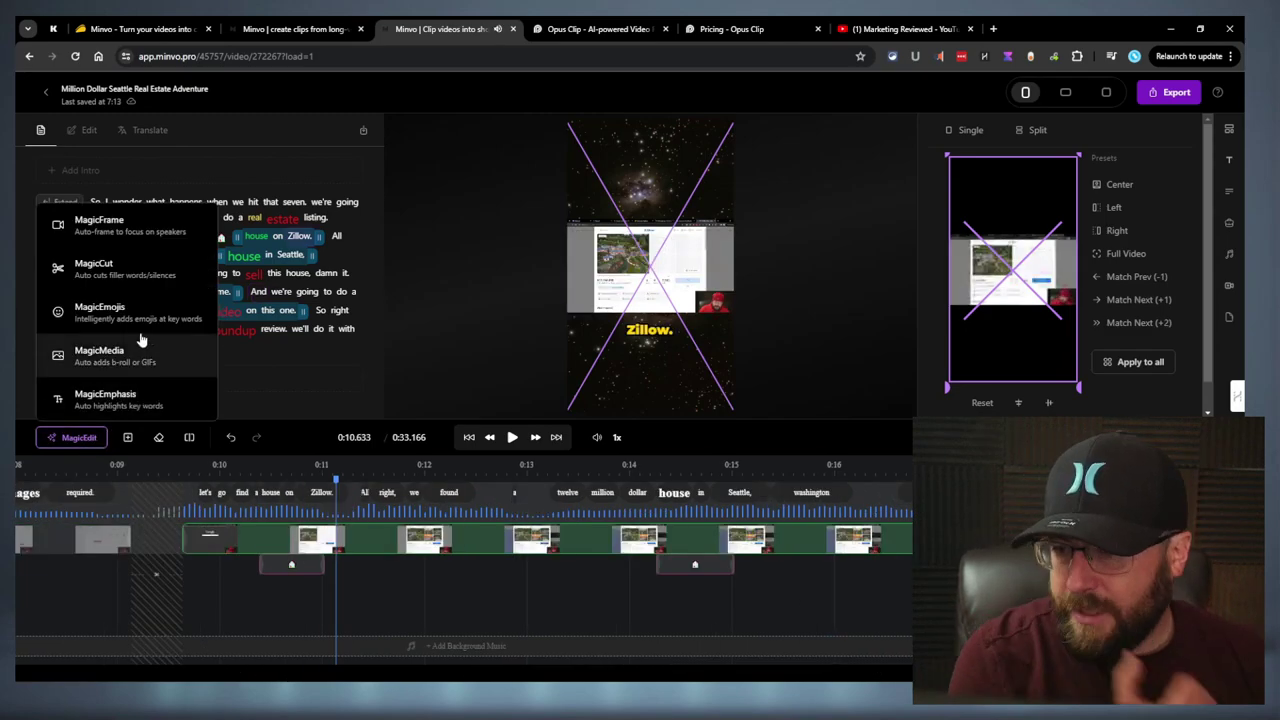
Activate MagicMedia on the clip with GIF as the media type and Center as the placement
click(140, 360)
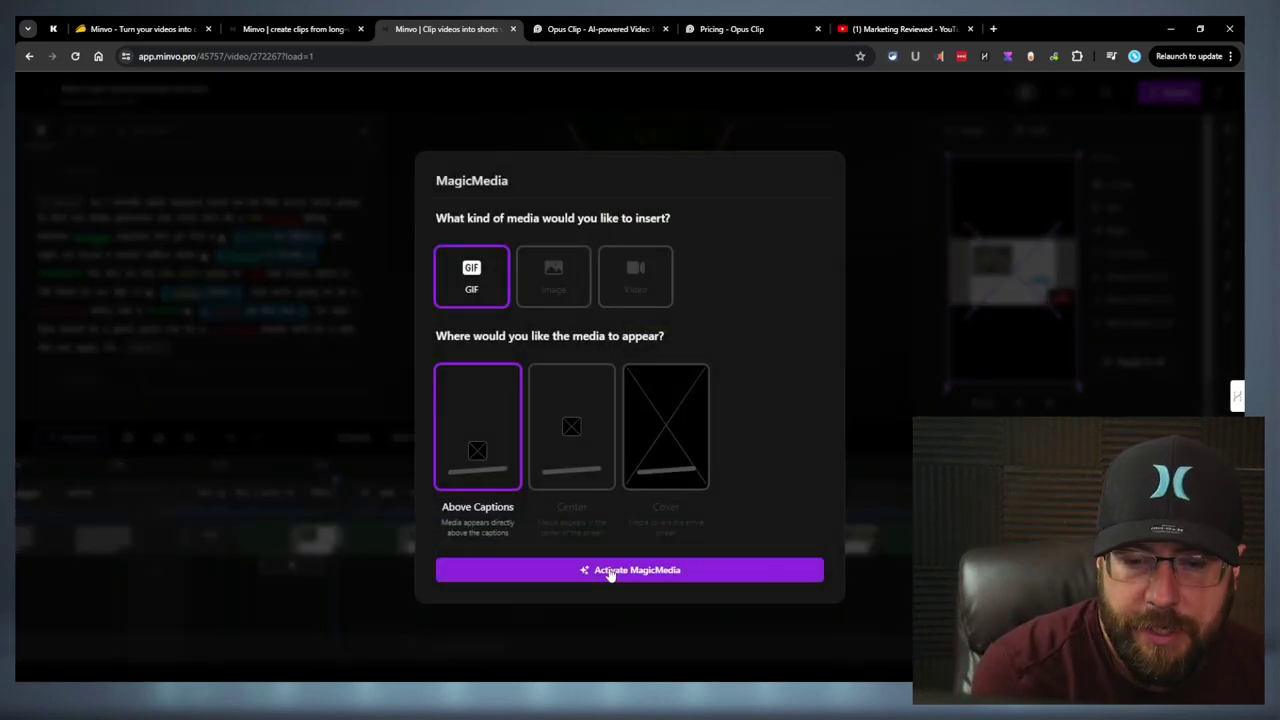
click(569, 432)
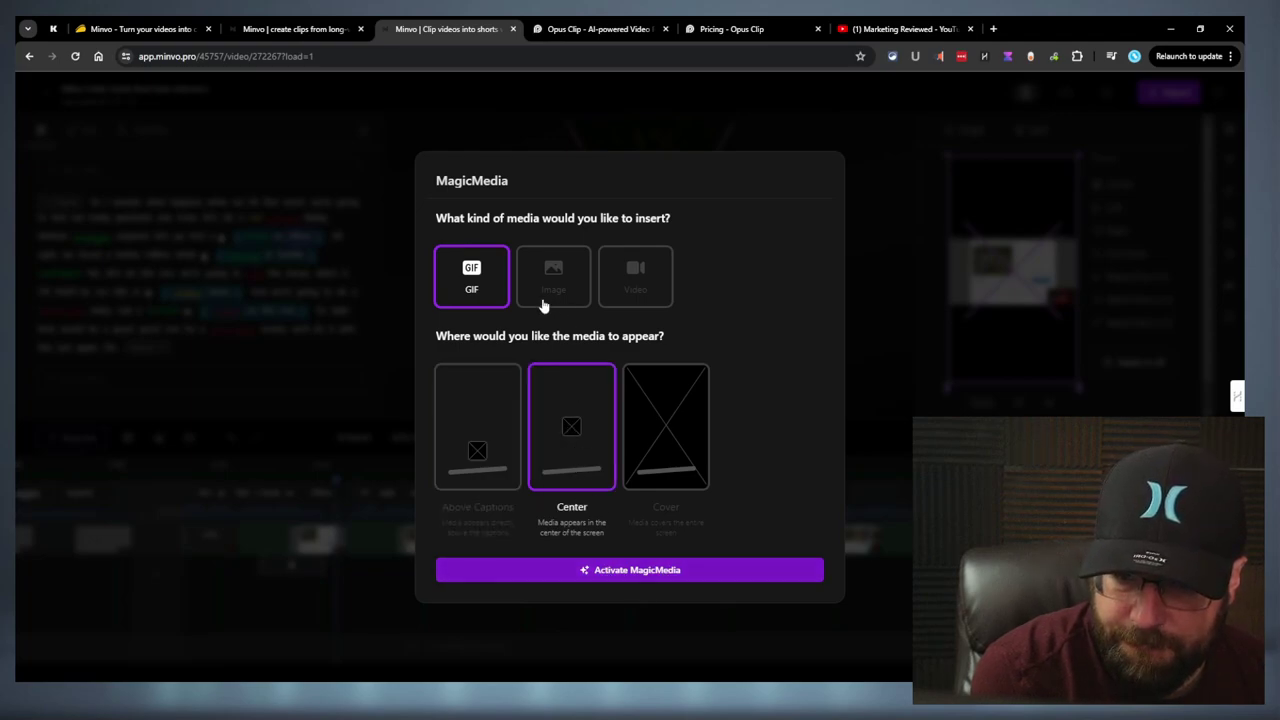
click(633, 569)
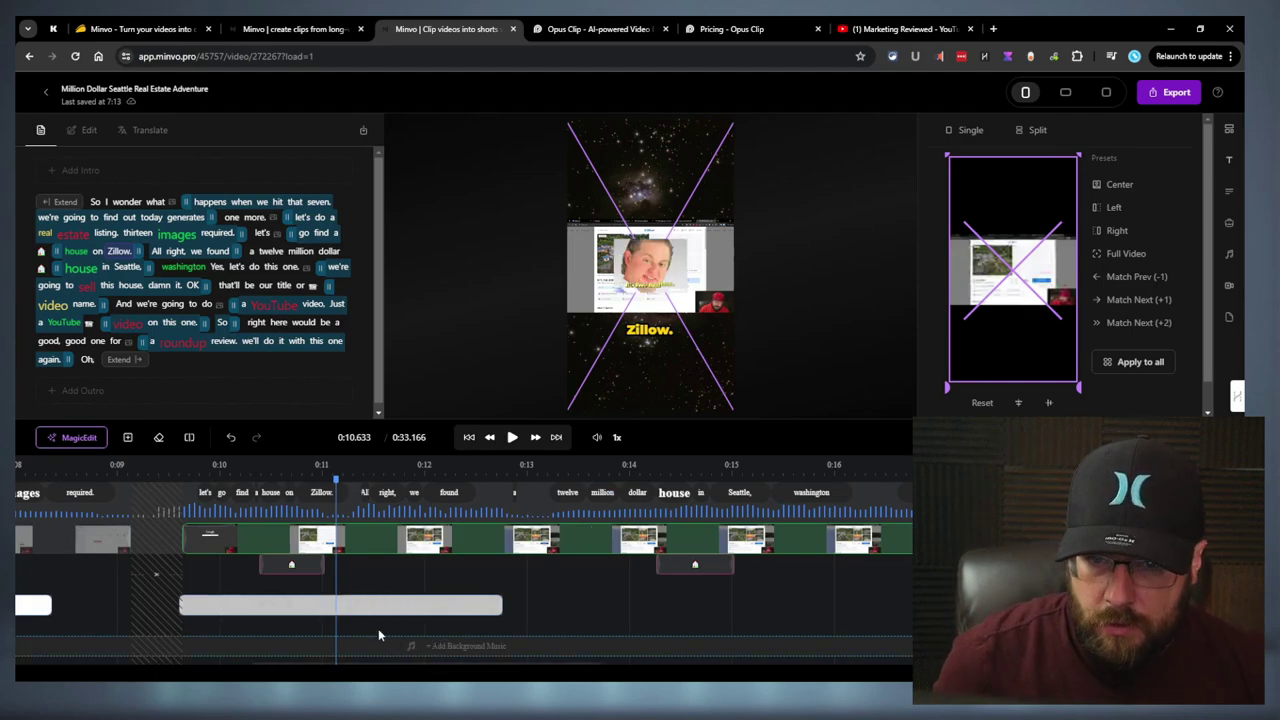
Play the clip from about 9 seconds to its end to check the inserted GIFs
scroll(370, 600, right, 3)
click(107, 593)
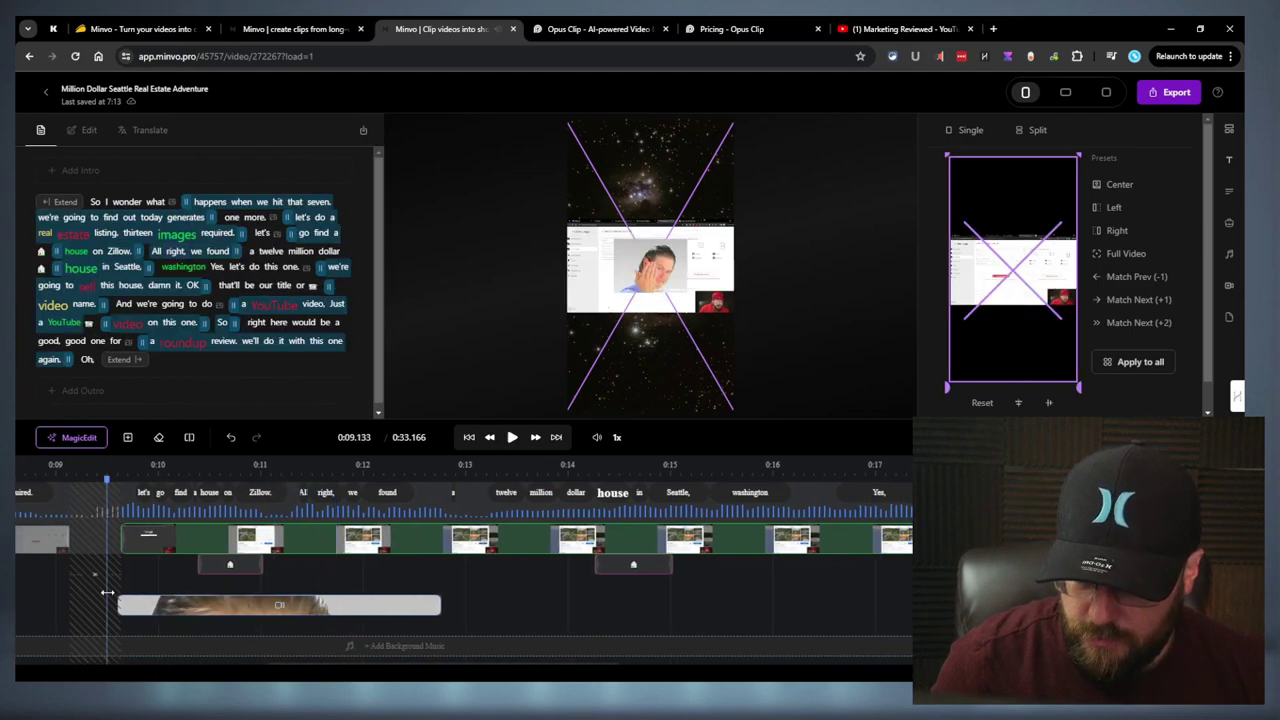
key(space)
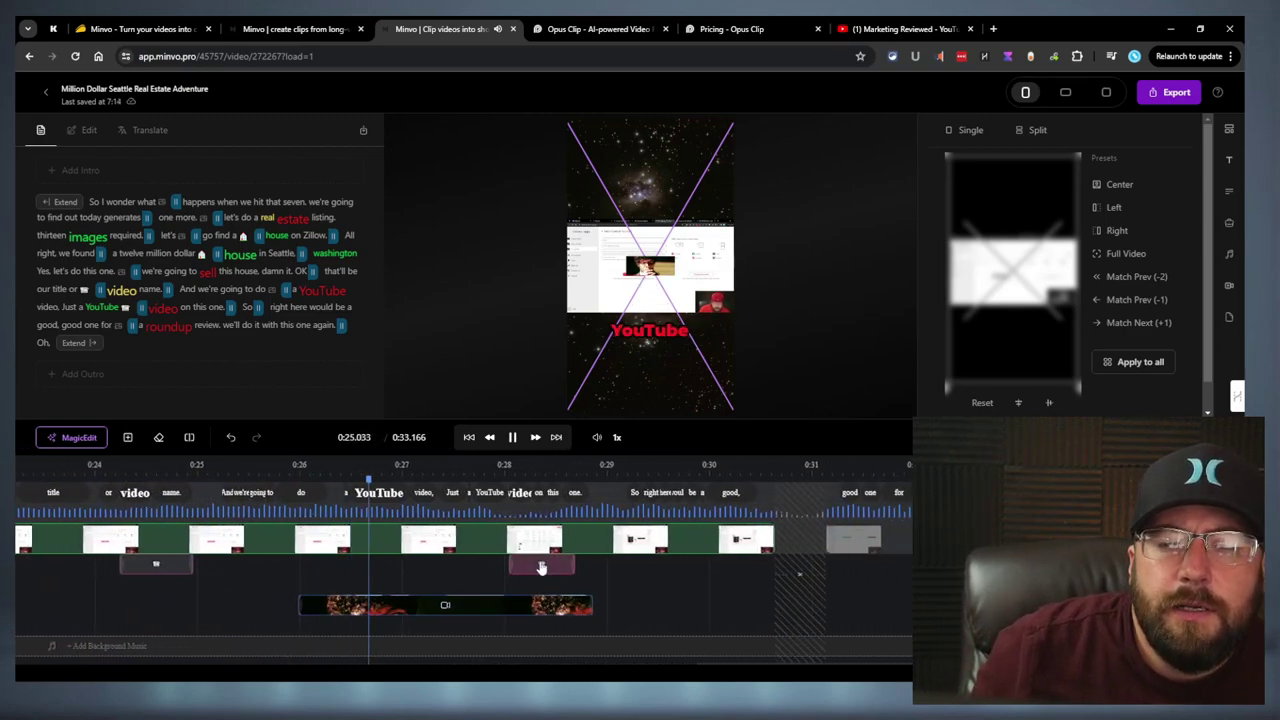
click(876, 540)
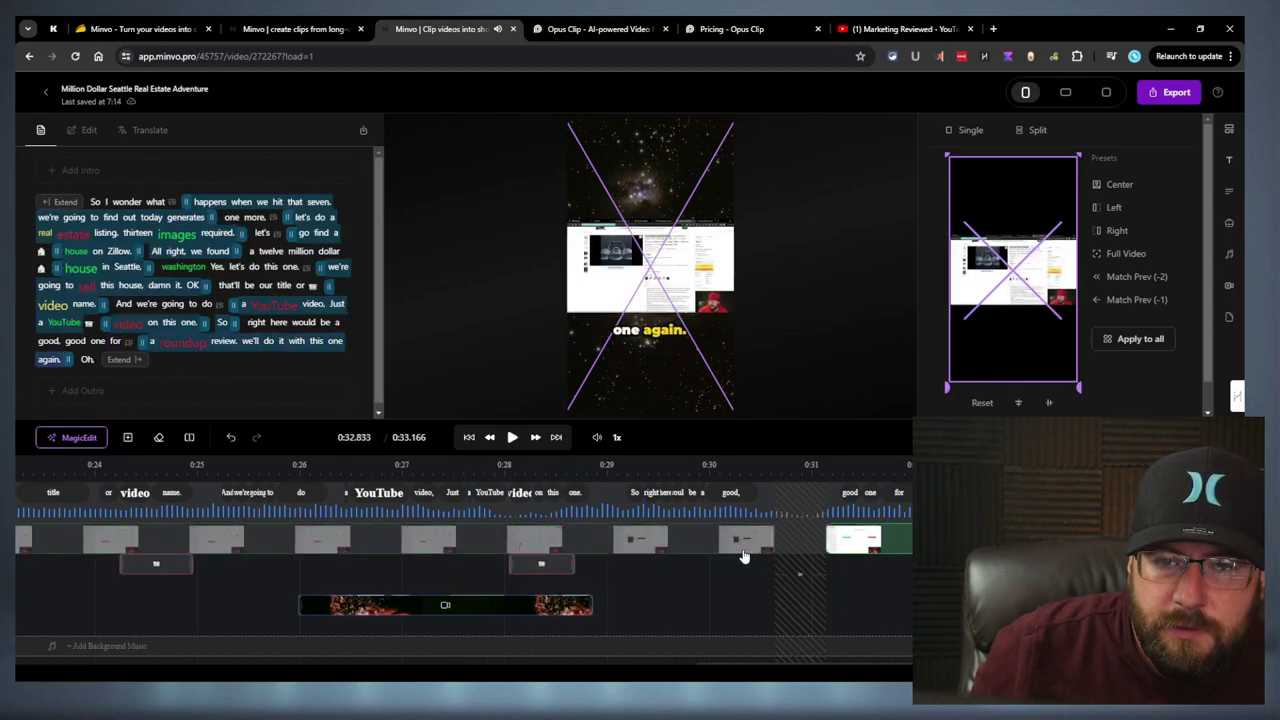
Activate MagicMedia on the clip with Video as the media type and Cover as the placement
click(60, 437)
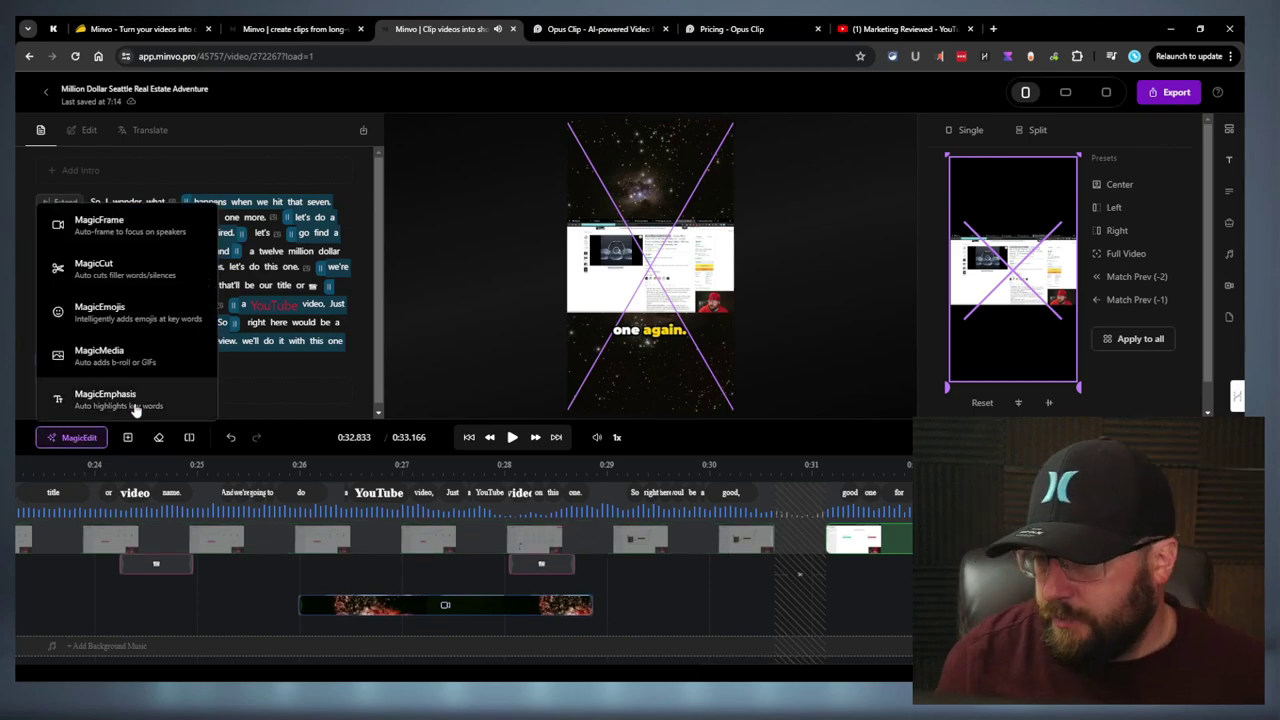
click(119, 357)
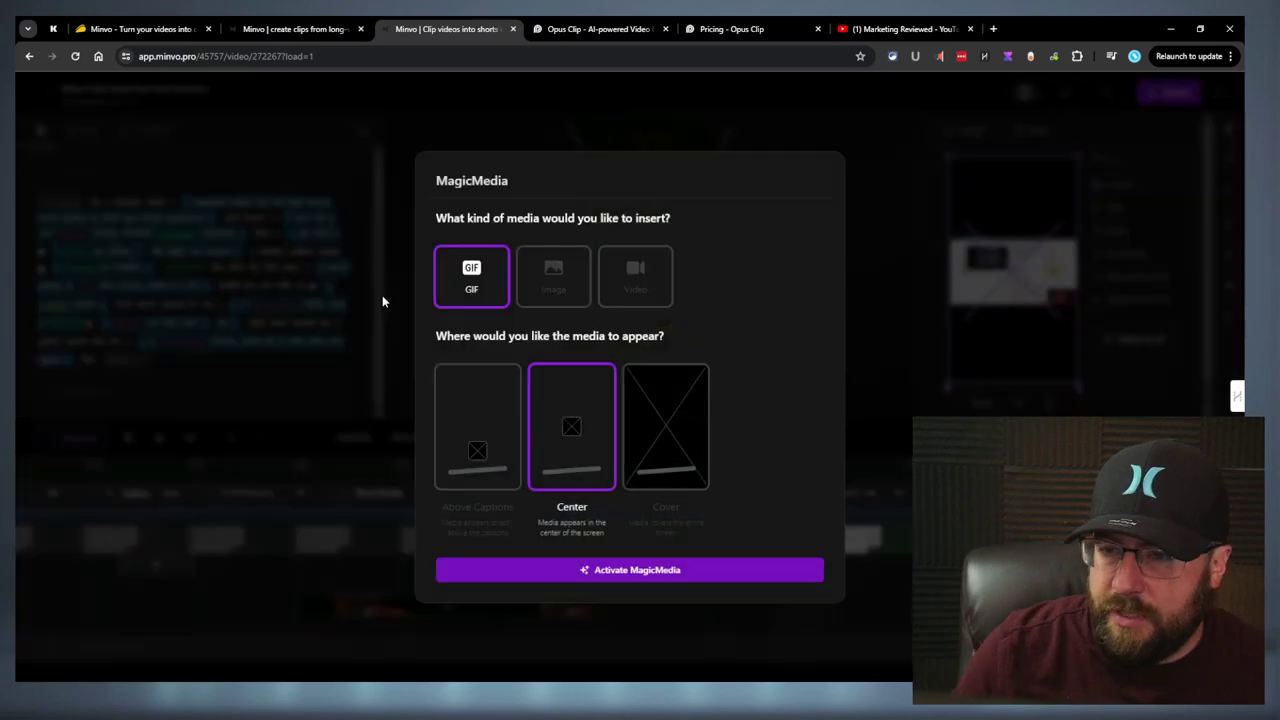
click(650, 395)
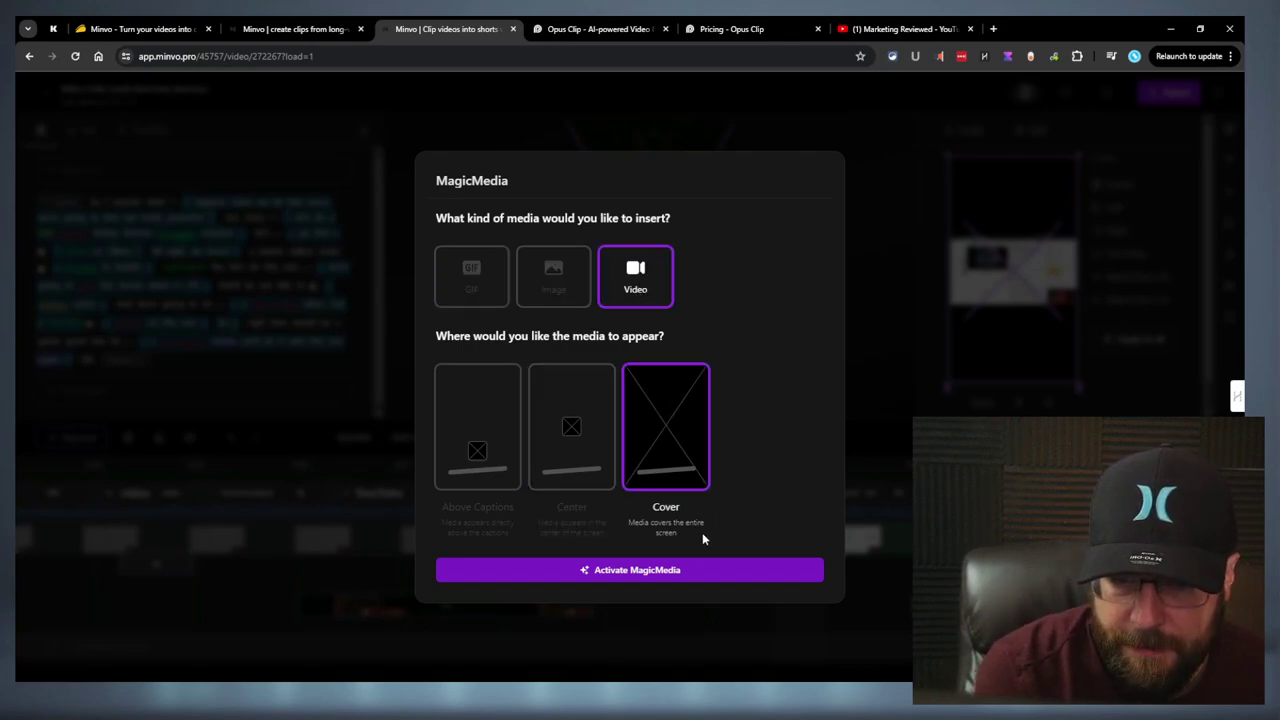
click(645, 566)
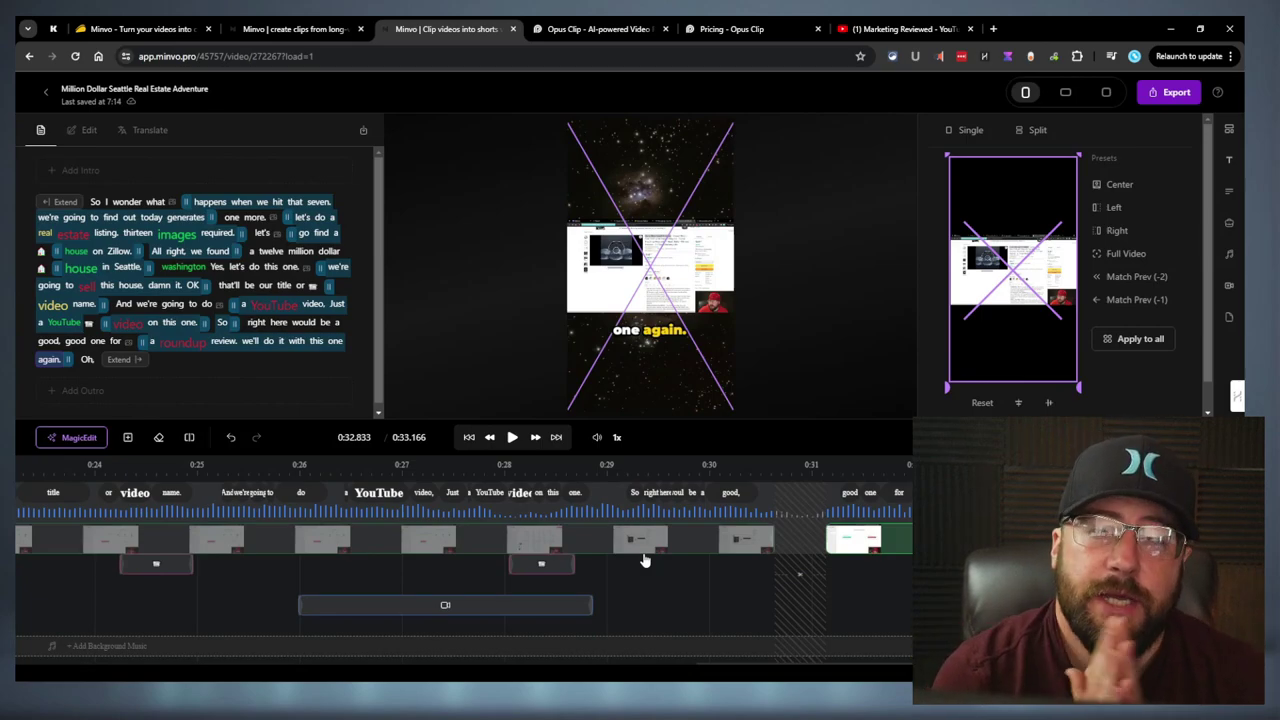
Play the clip around the YouTube keyword and select the b-roll video inserted there to inspect it
click(249, 513)
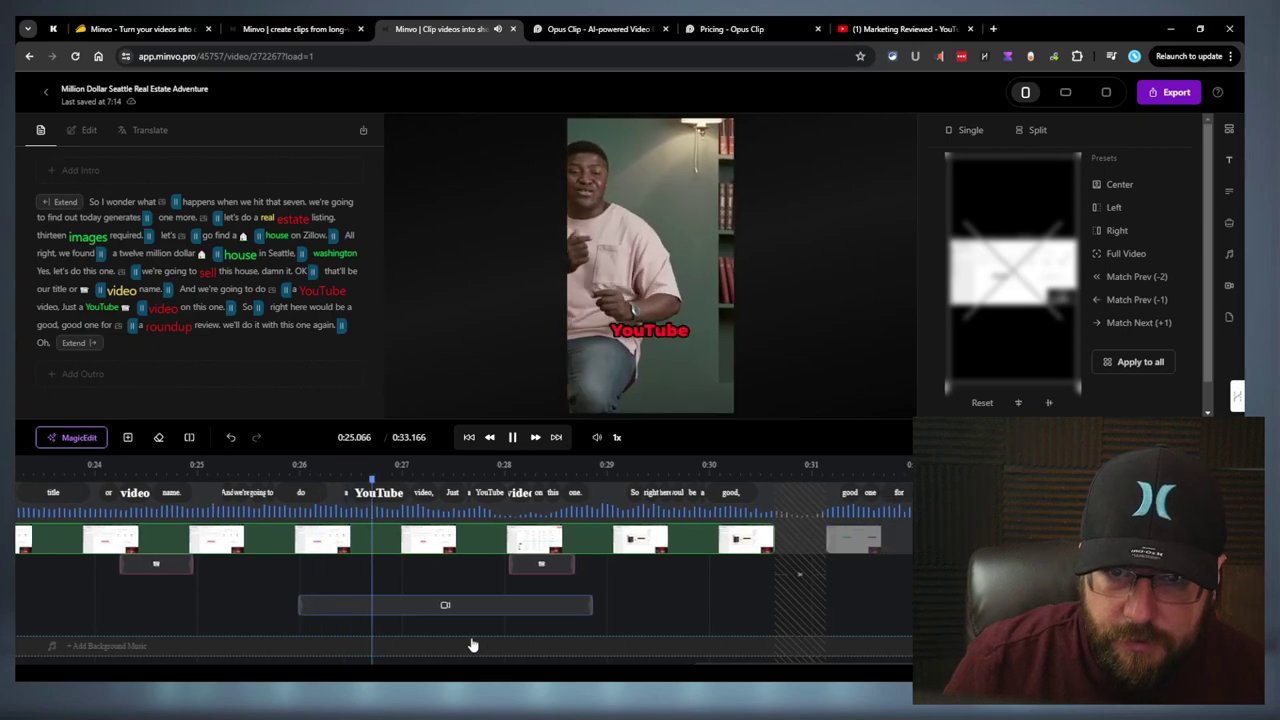
click(446, 610)
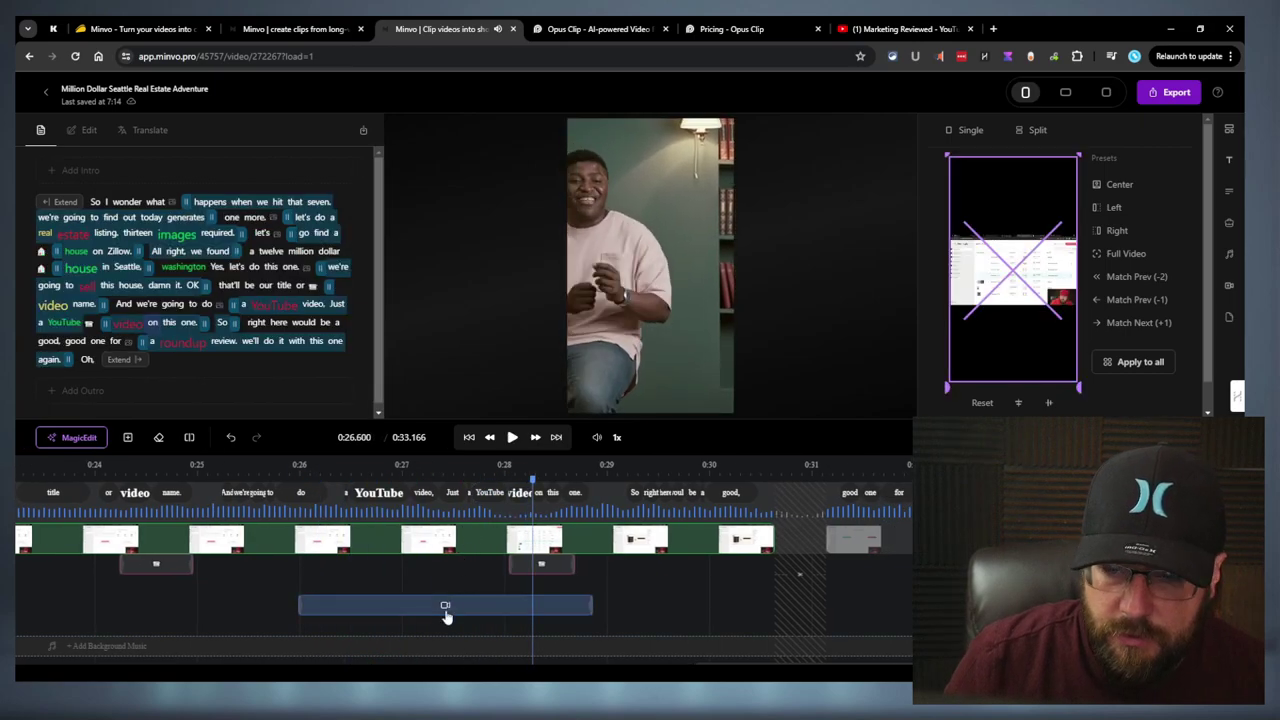
click(446, 610)
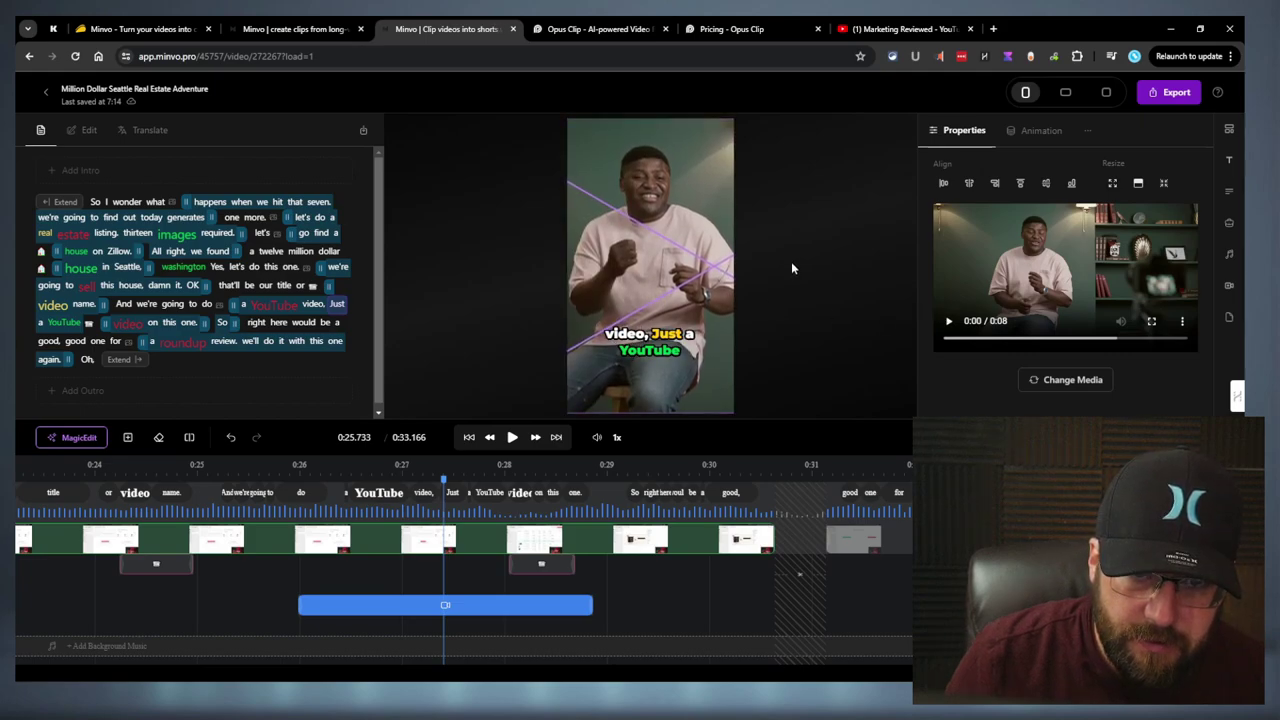
key(space)
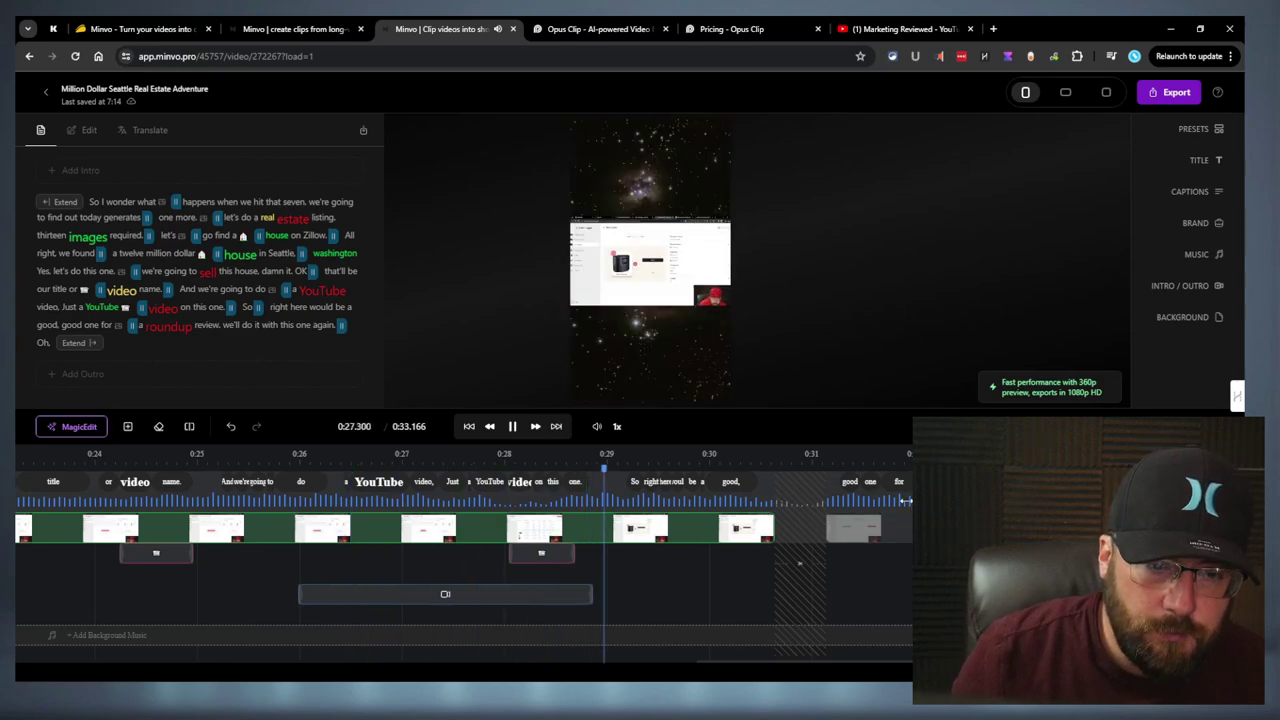
click(897, 532)
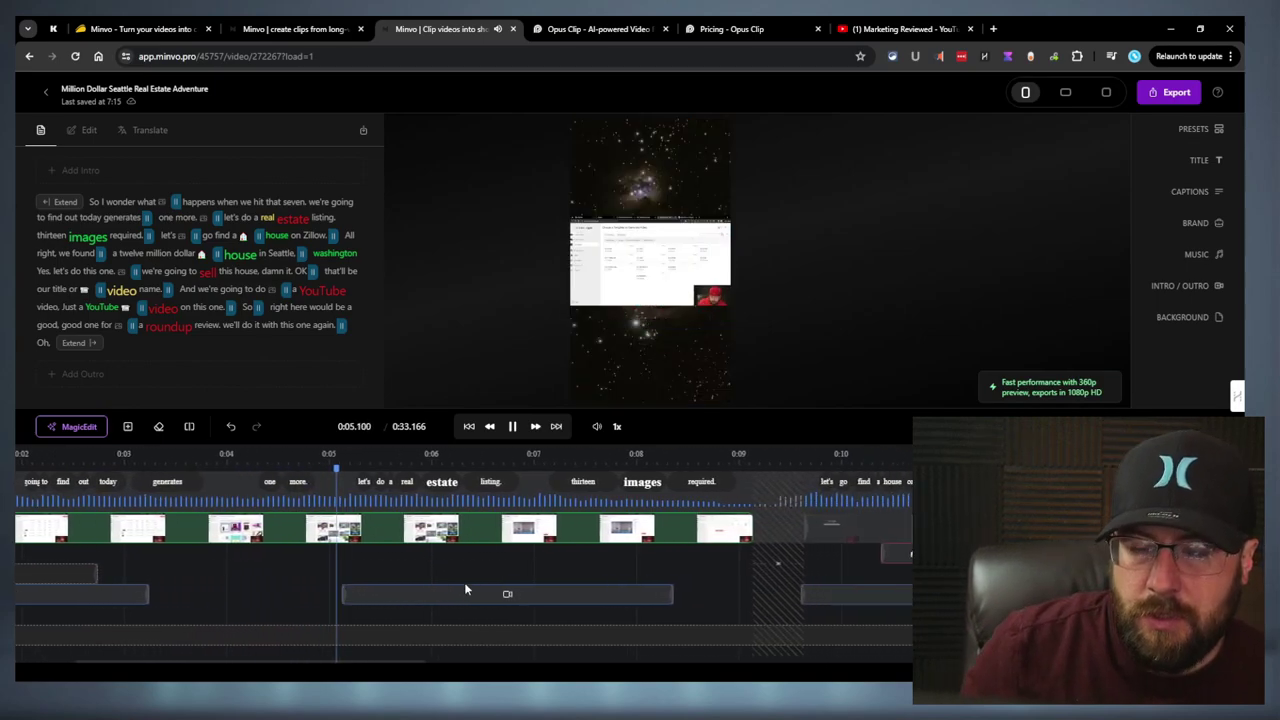
Resize the FOR SALE b-roll video at the real estate listing words to Half Height
click(443, 585)
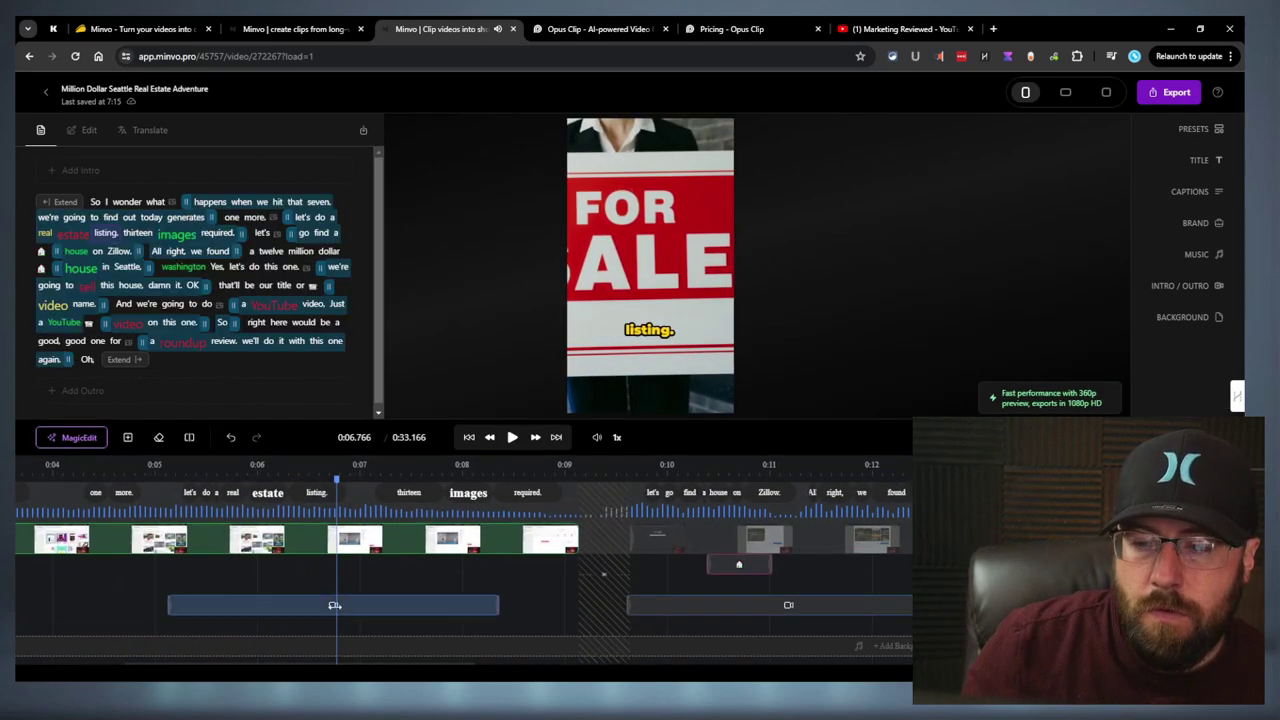
click(351, 607)
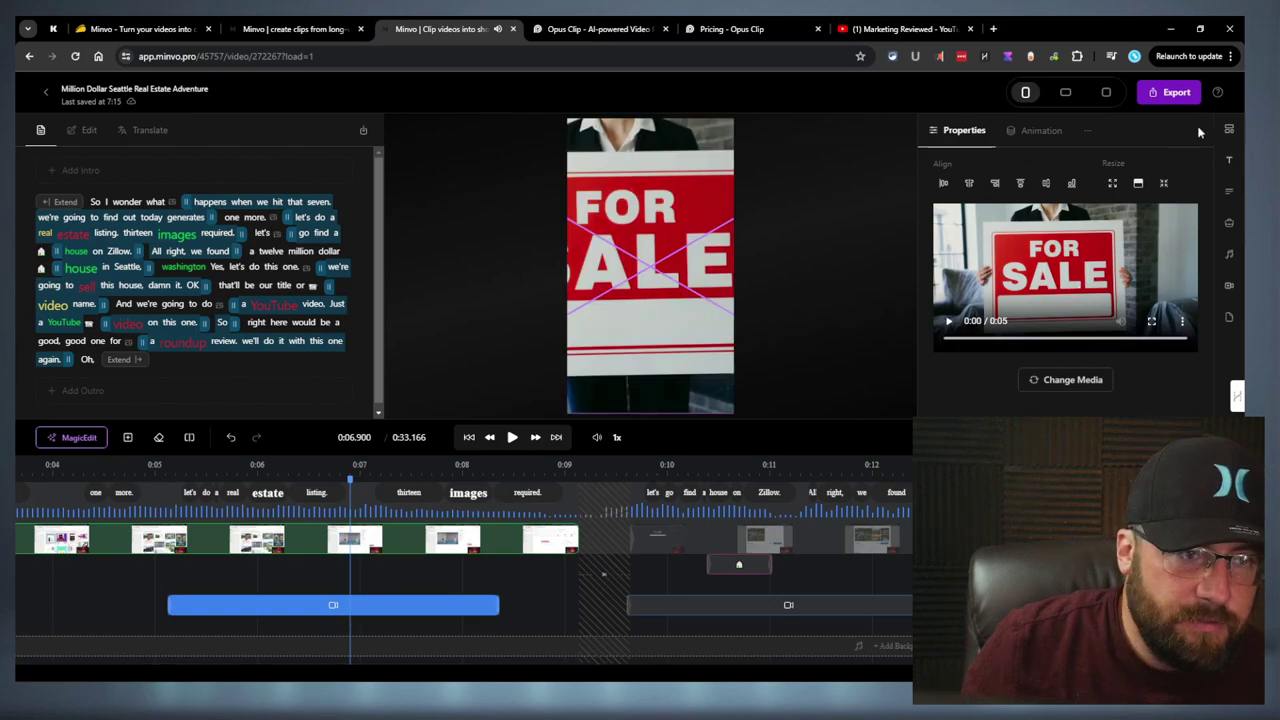
click(1139, 185)
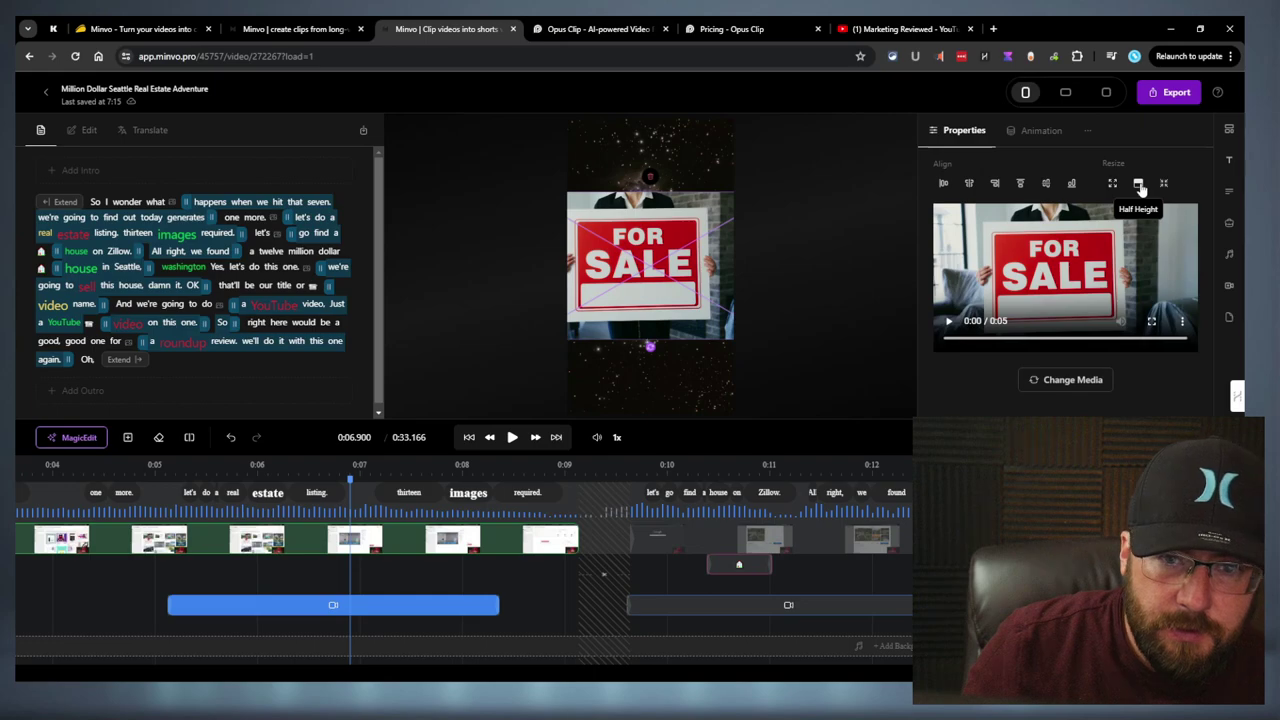
Play the rest of the clip, skipping ahead along the timeline, to check the inserted b-roll videos
click(368, 483)
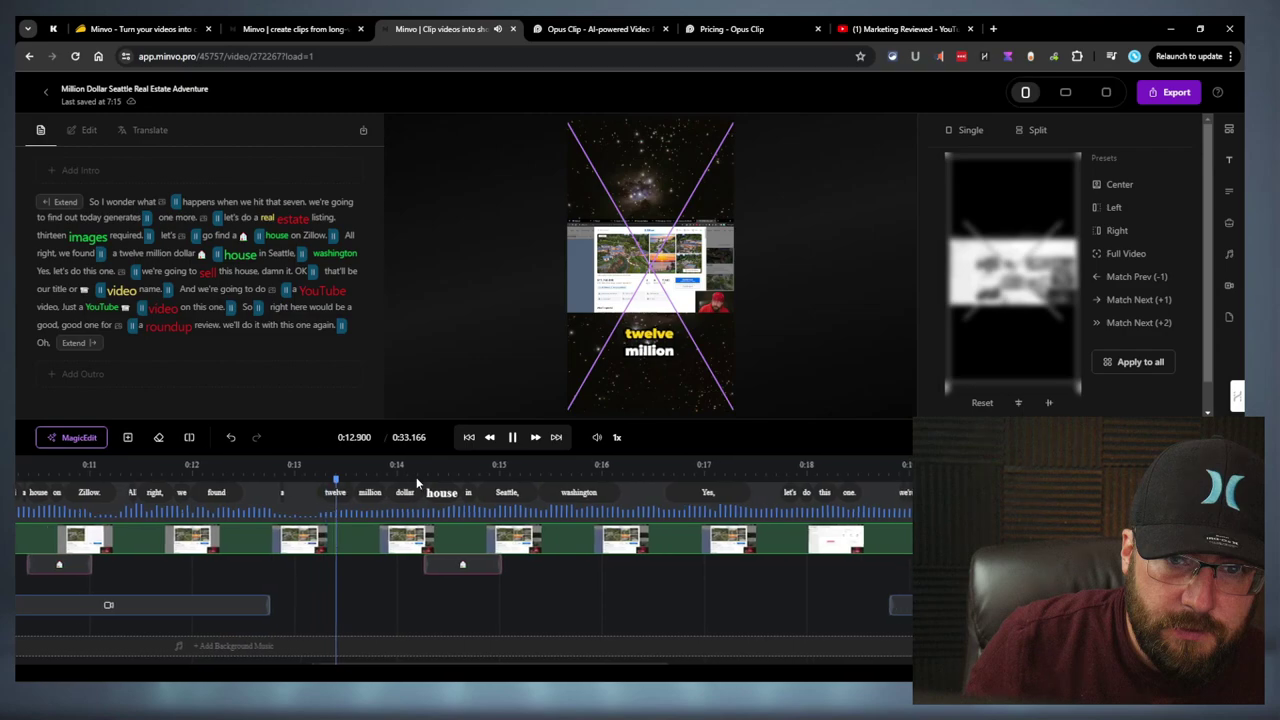
click(836, 568)
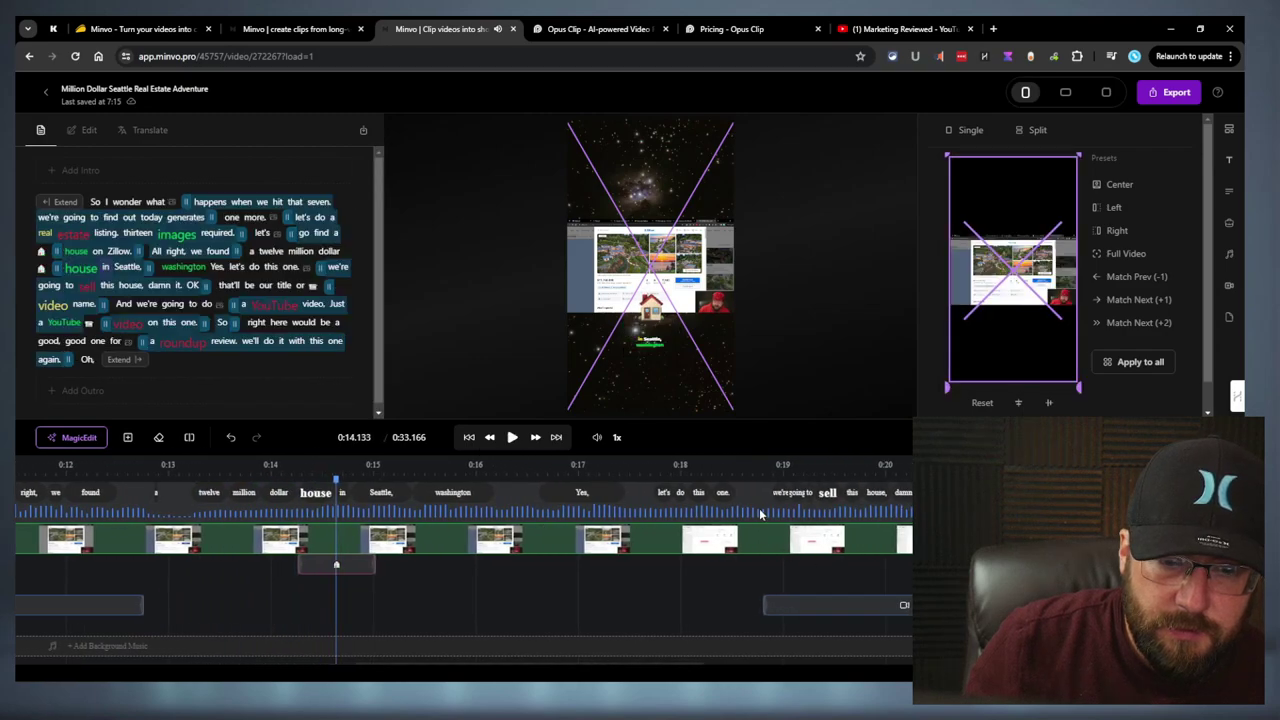
click(820, 532)
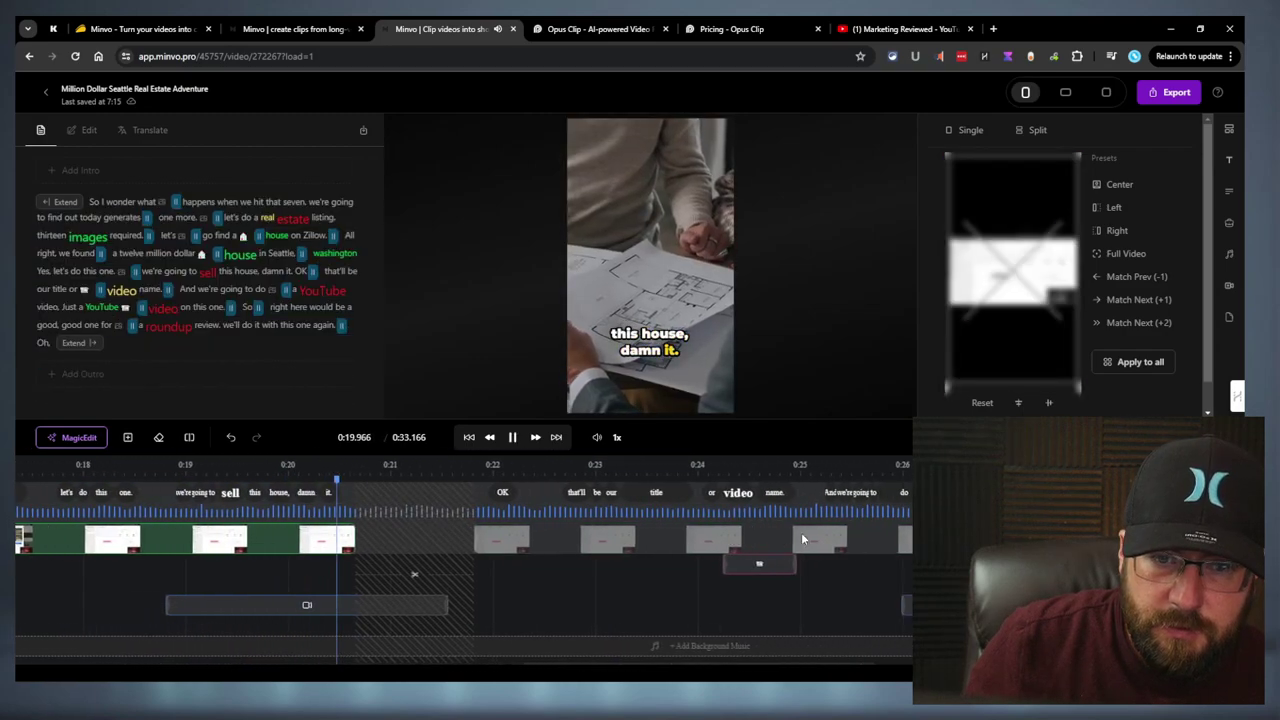
click(627, 545)
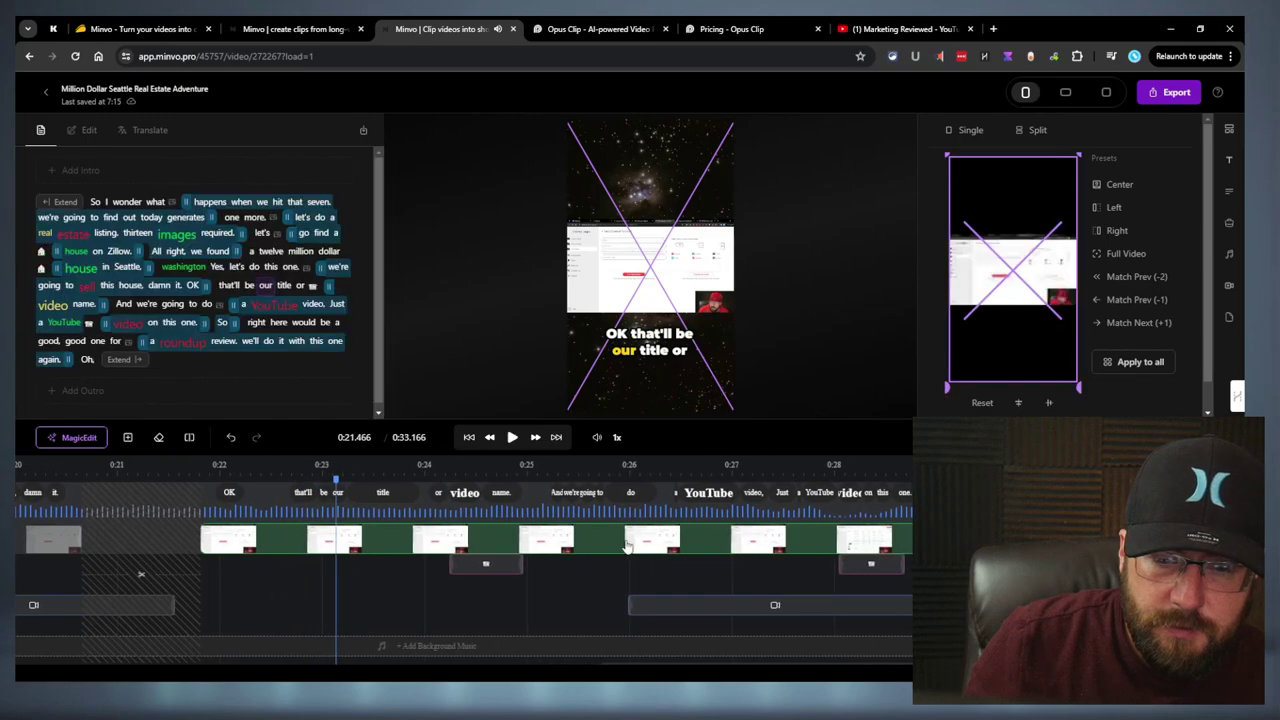
click(622, 540)
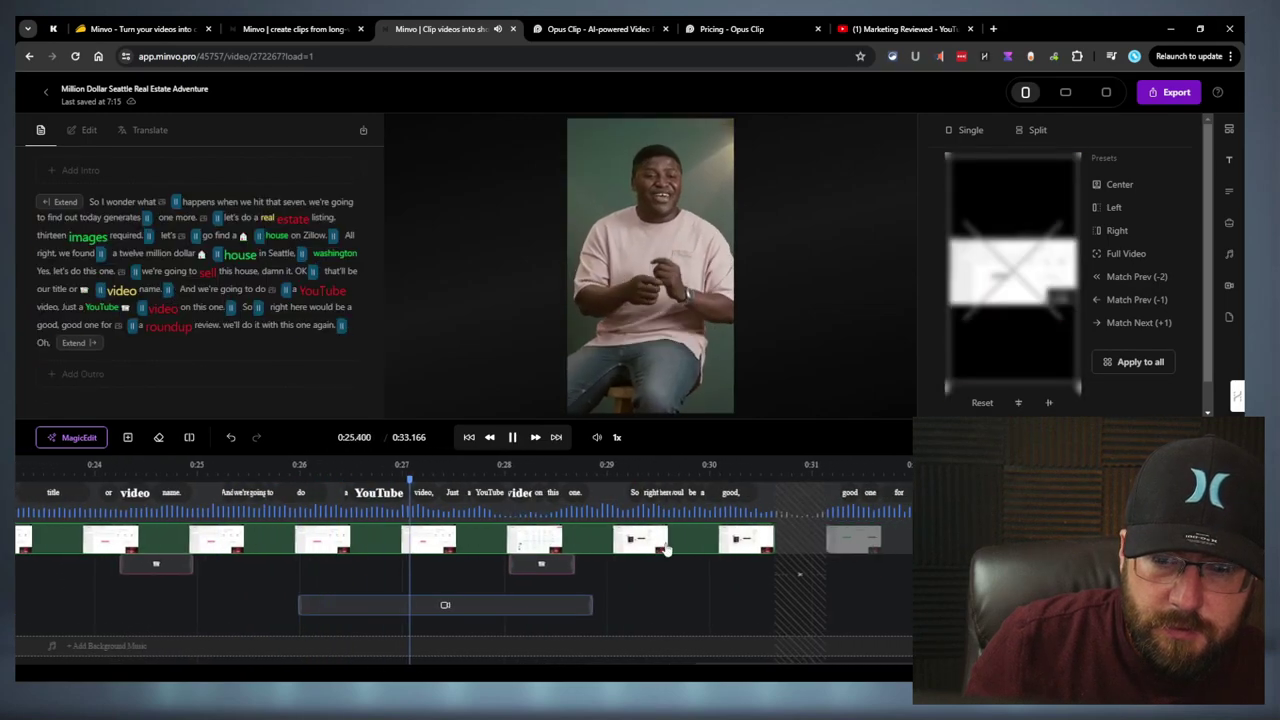
click(893, 548)
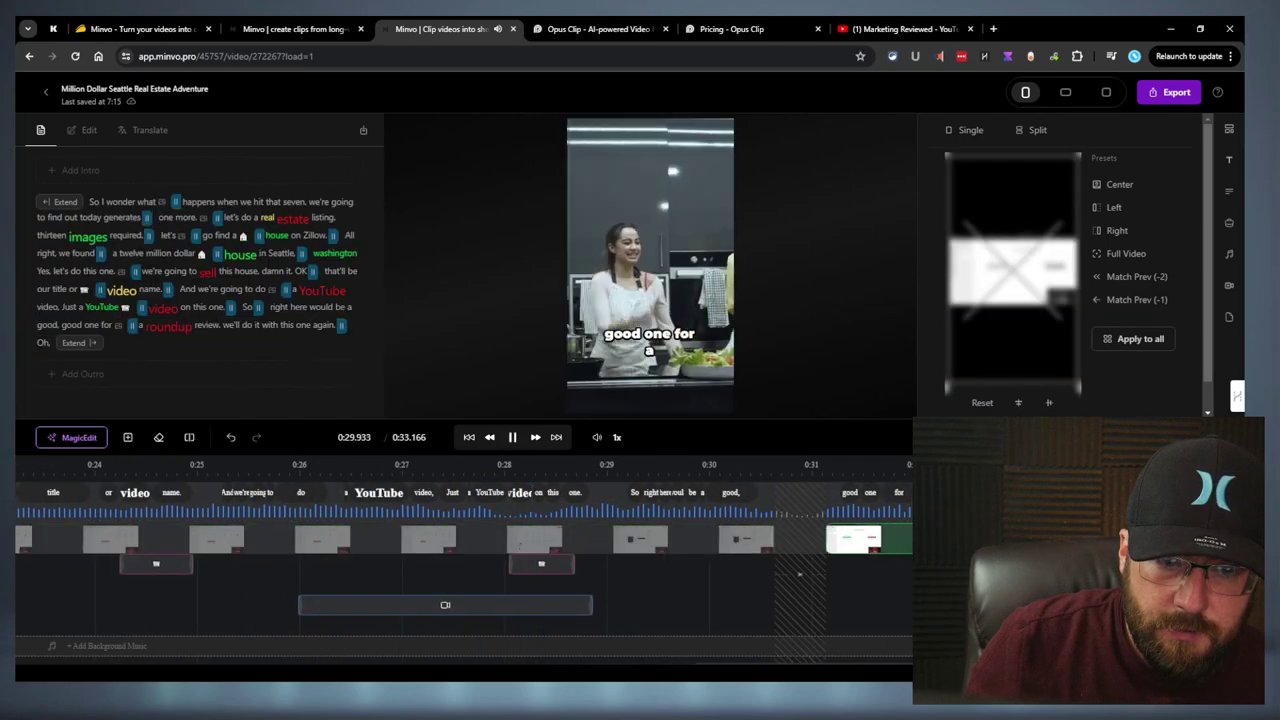
click(883, 558)
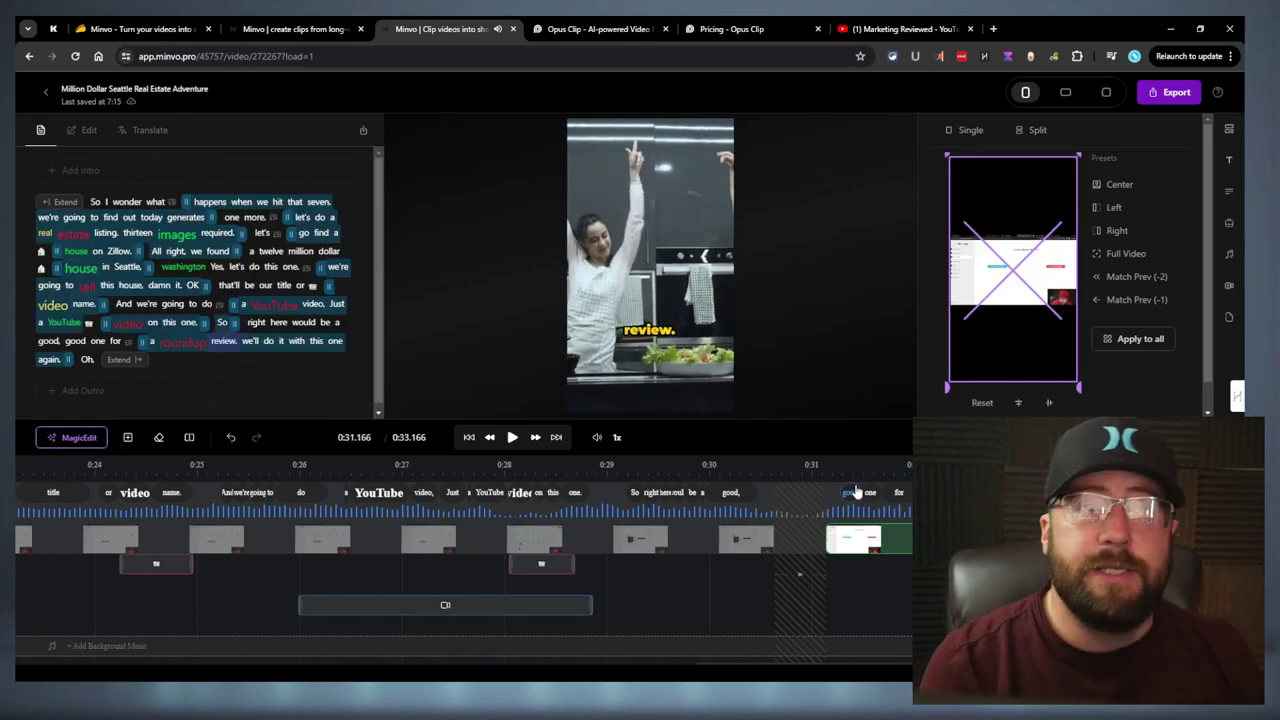
Activate MagicMedia on the clip with Image as the media type and Cover as the placement
click(70, 437)
click(90, 354)
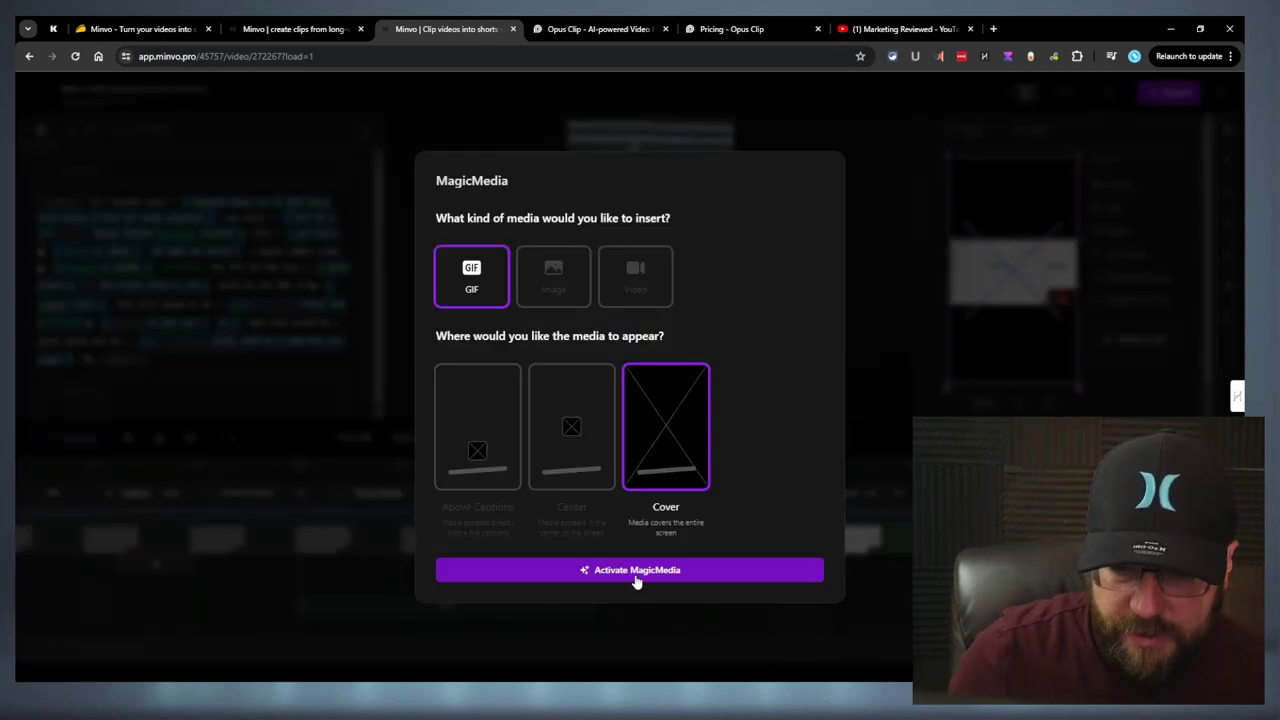
click(555, 271)
click(588, 572)
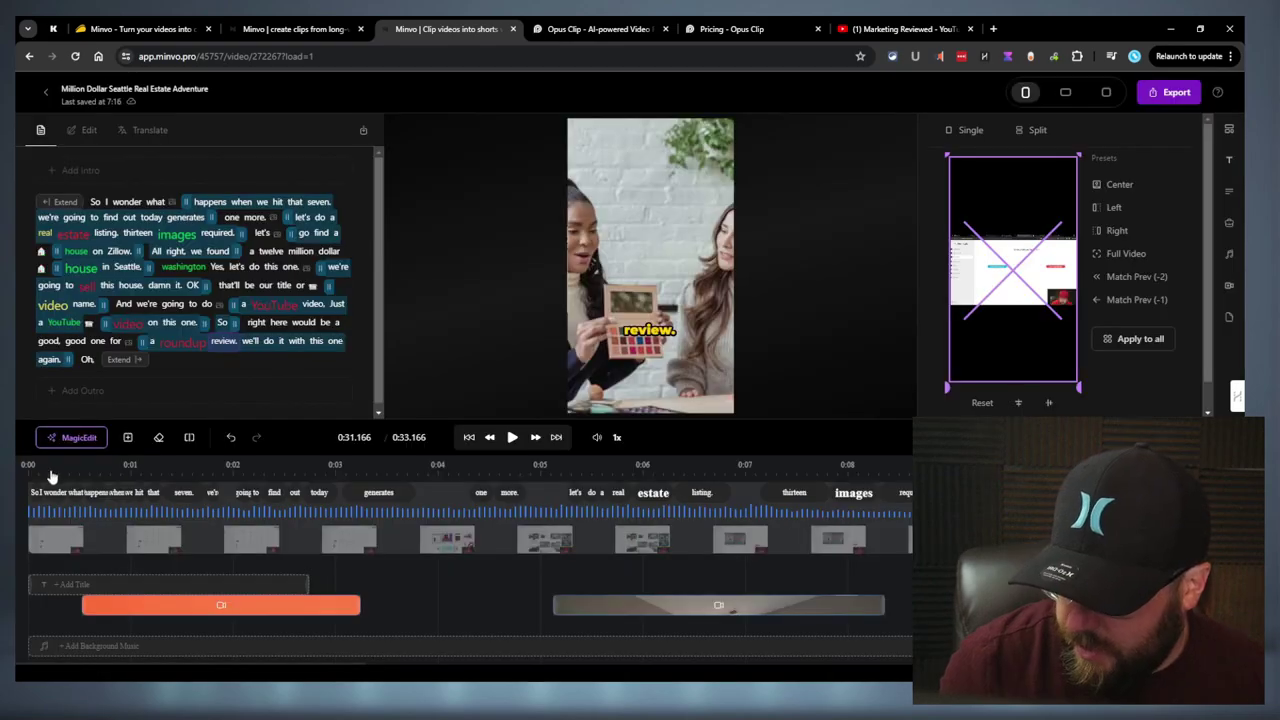
Play the clip from about 1 second, skipping to later sections, to check the inserted cover images
click(136, 486)
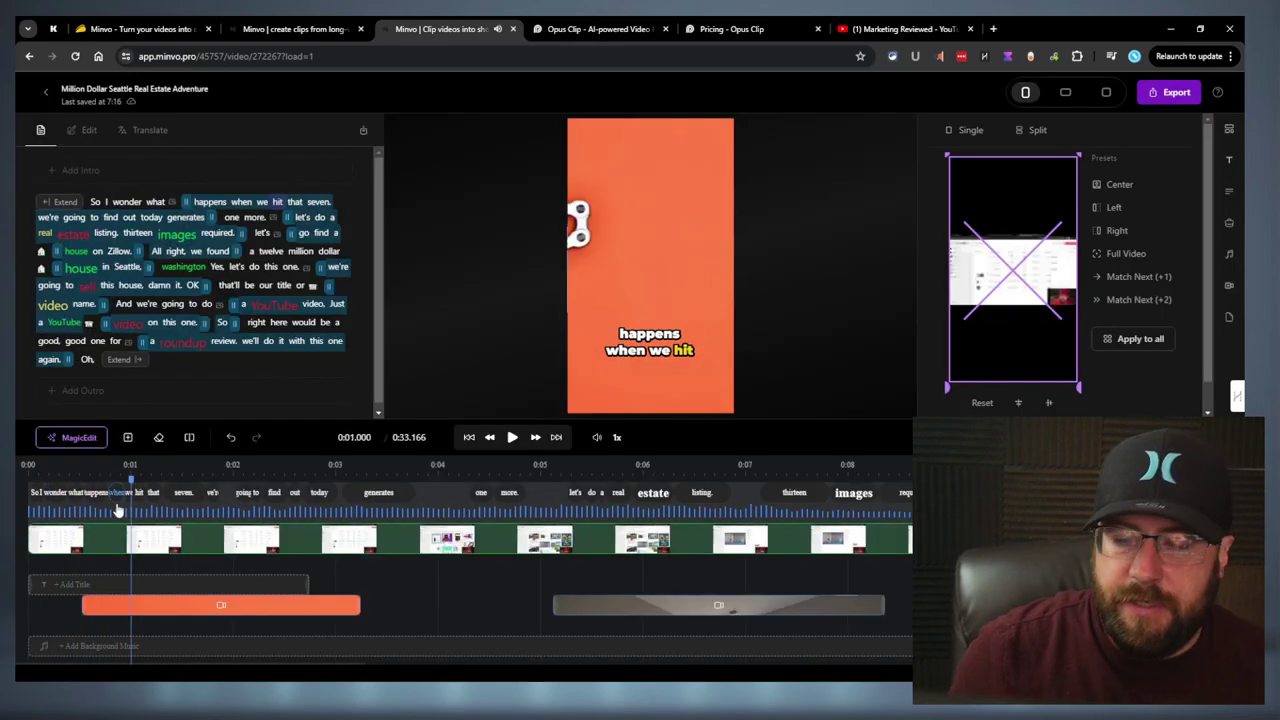
key(space)
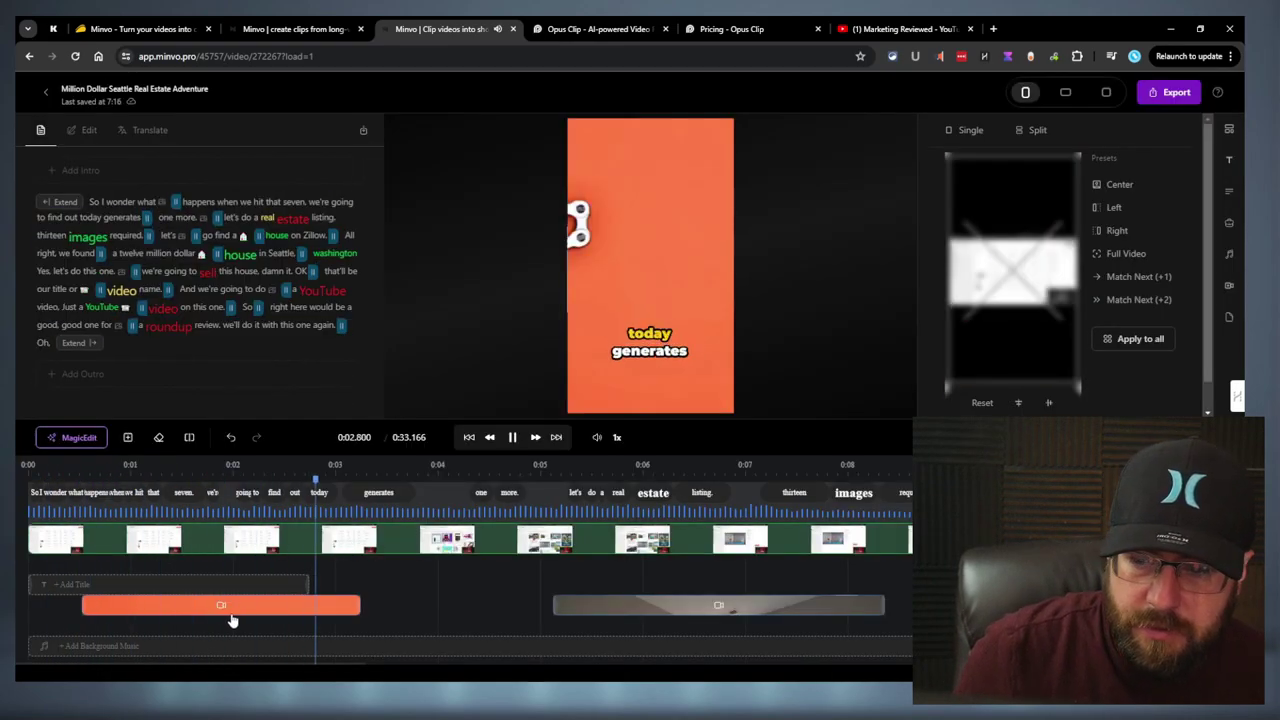
click(270, 608)
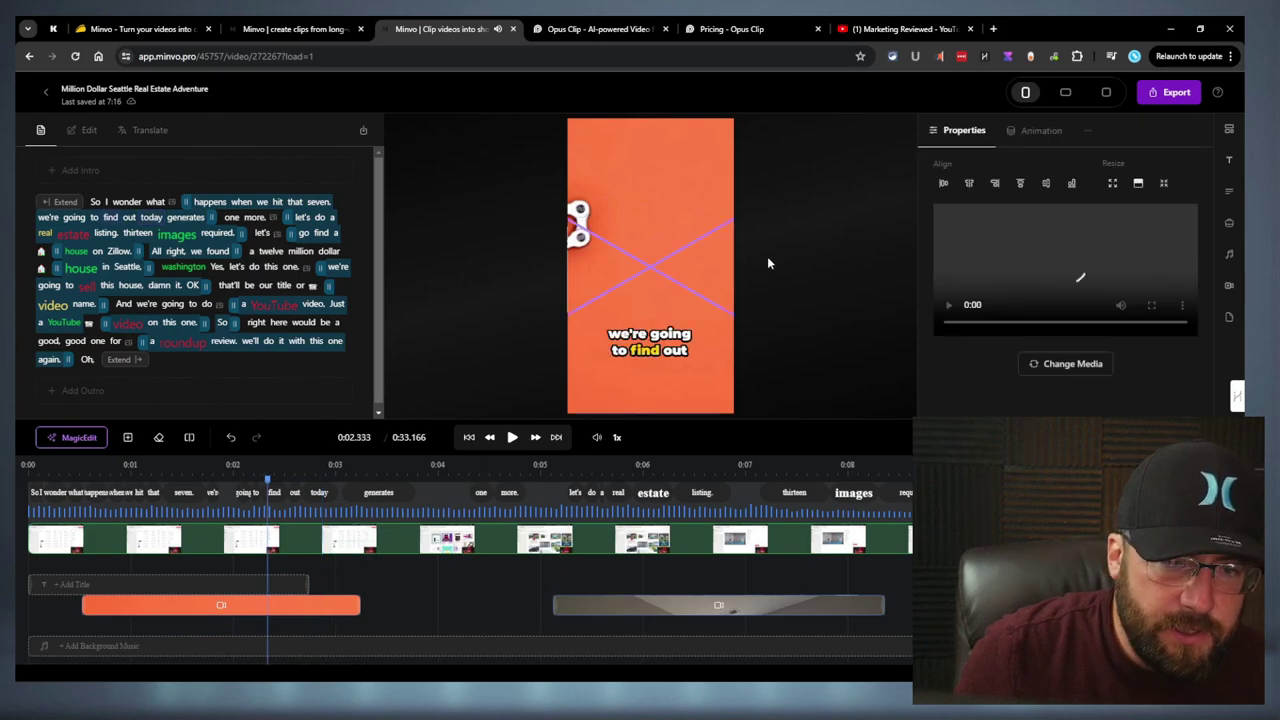
click(800, 241)
key(space)
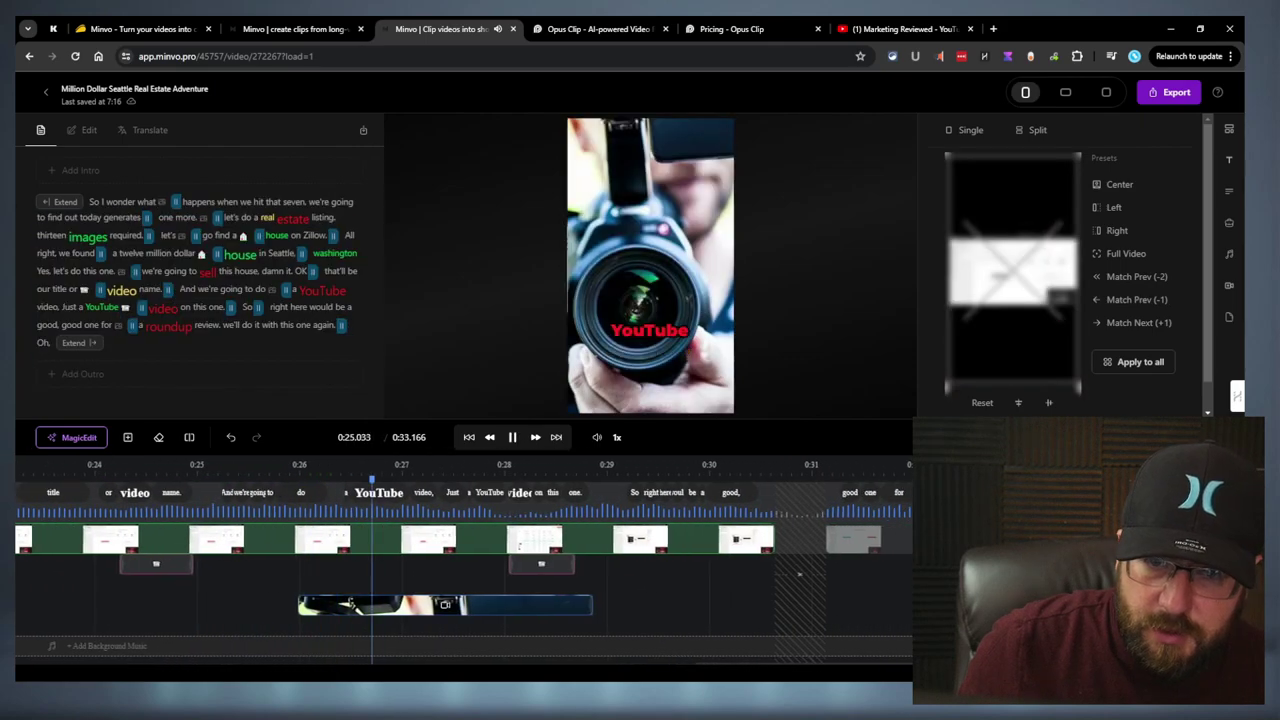
click(802, 530)
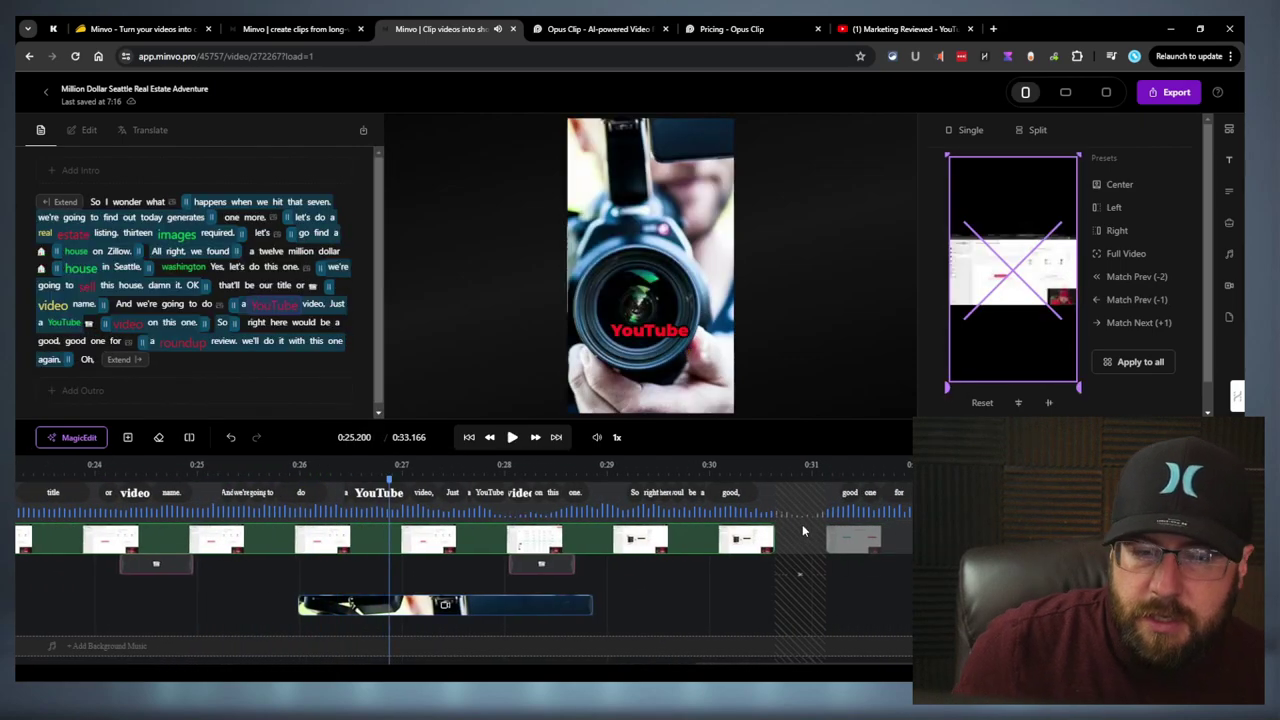
click(689, 545)
Activate MagicMedia on the clip with GIF as the media type and Above Captions as the placement
click(71, 437)
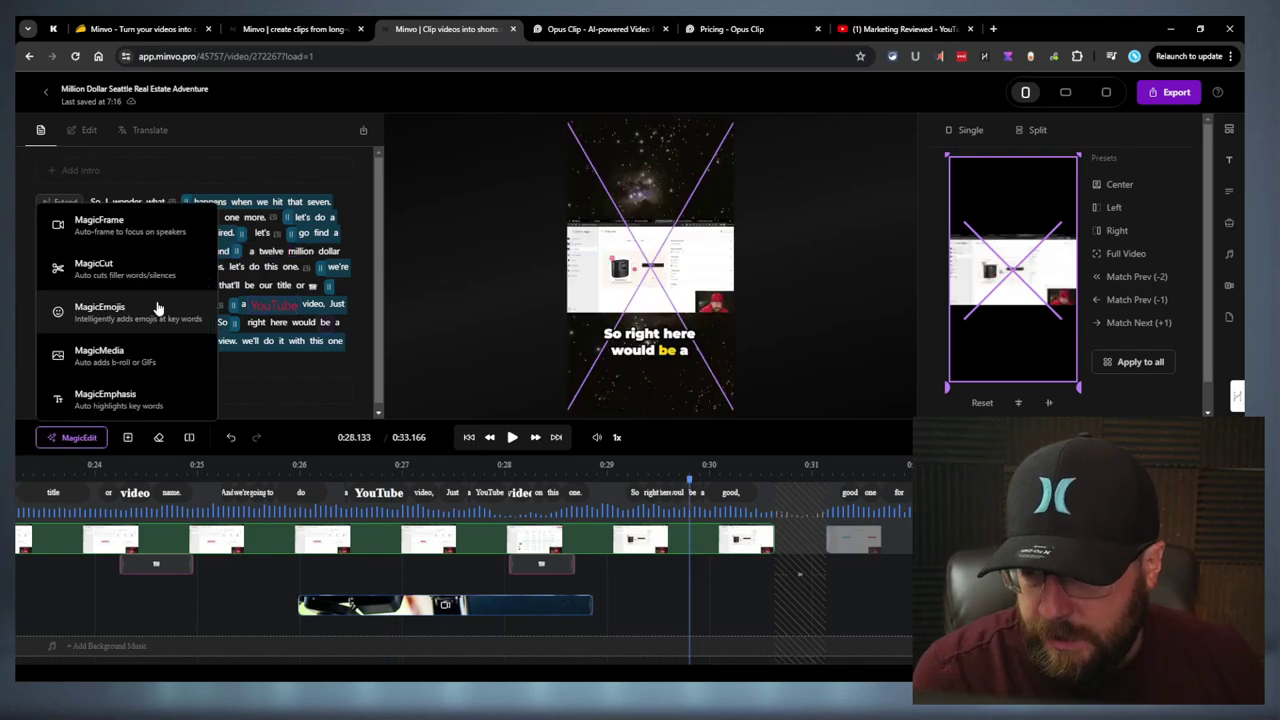
click(110, 354)
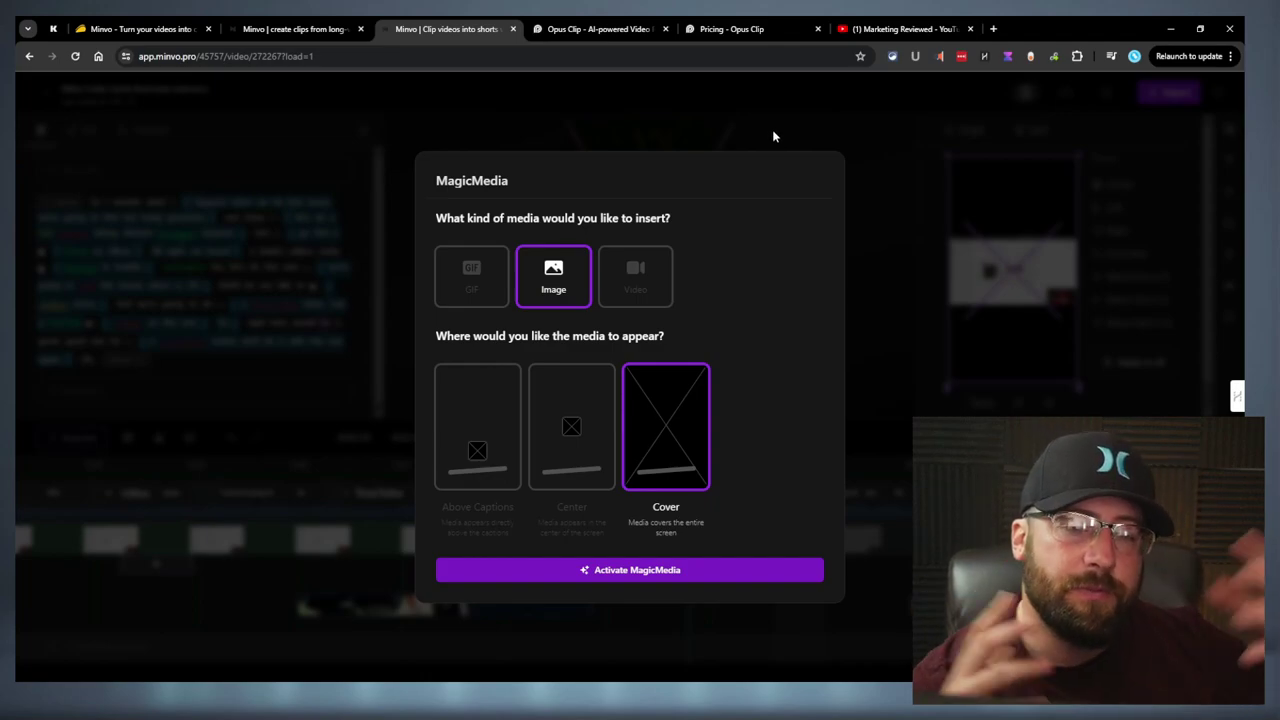
click(494, 447)
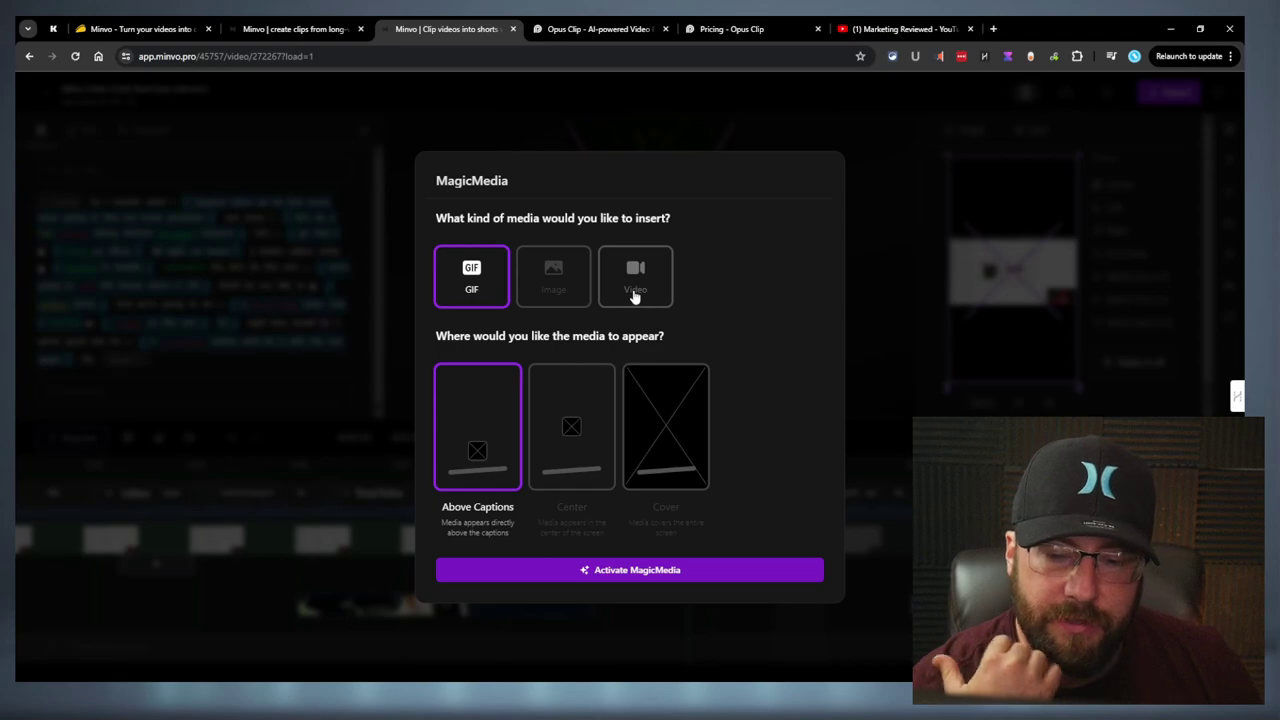
click(640, 569)
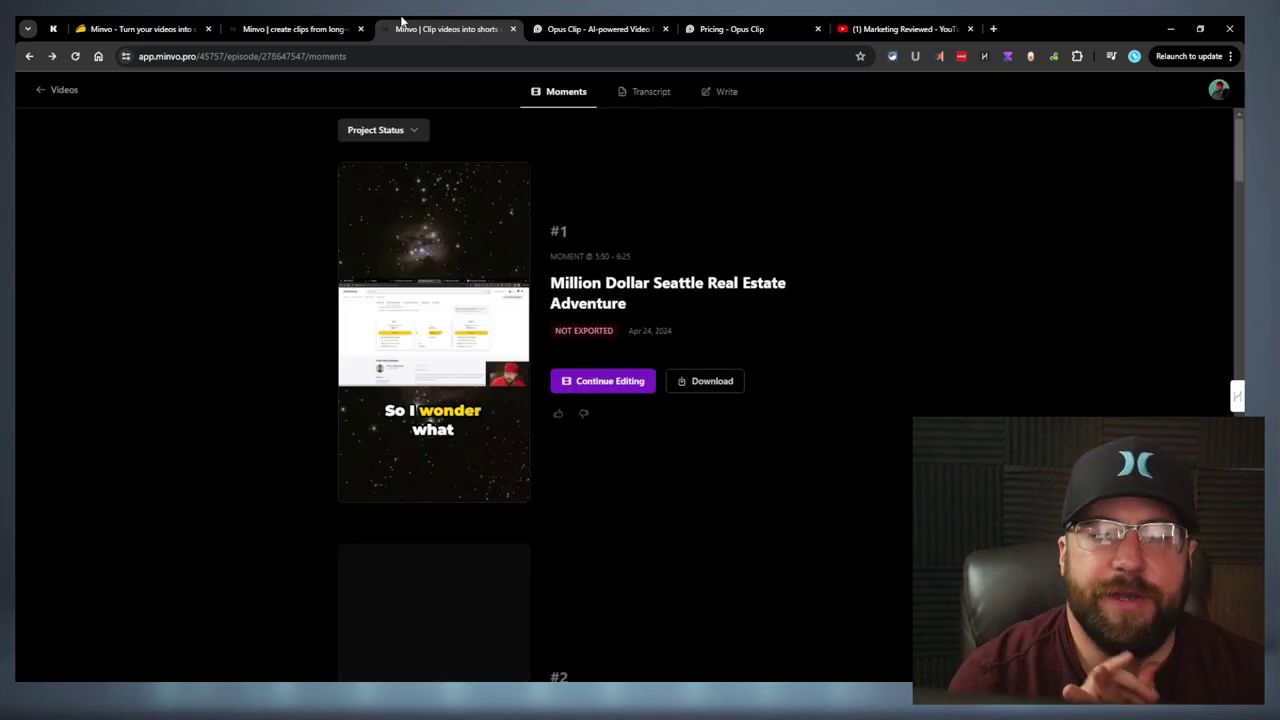
Open the moments of the upload "Is This The Most Gender Confused Person Ever?" and play moment #2, "Spike Support Formula: Your Solution"
click(62, 90)
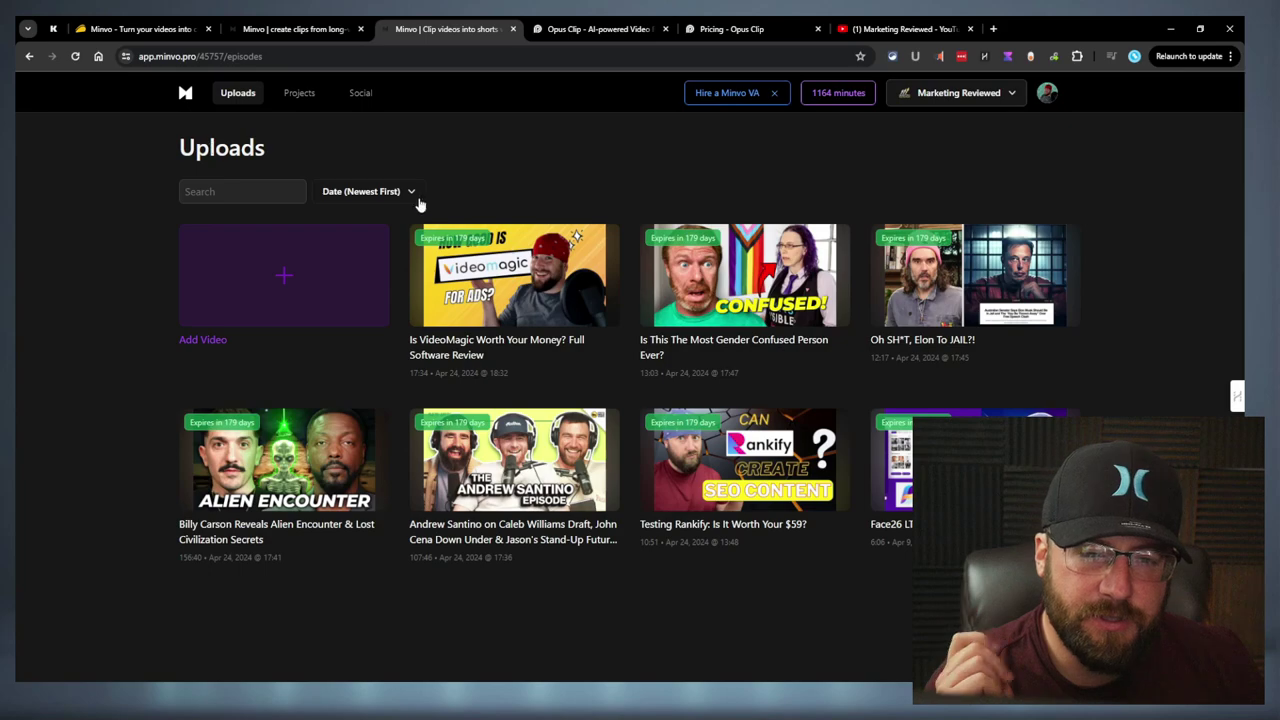
click(825, 308)
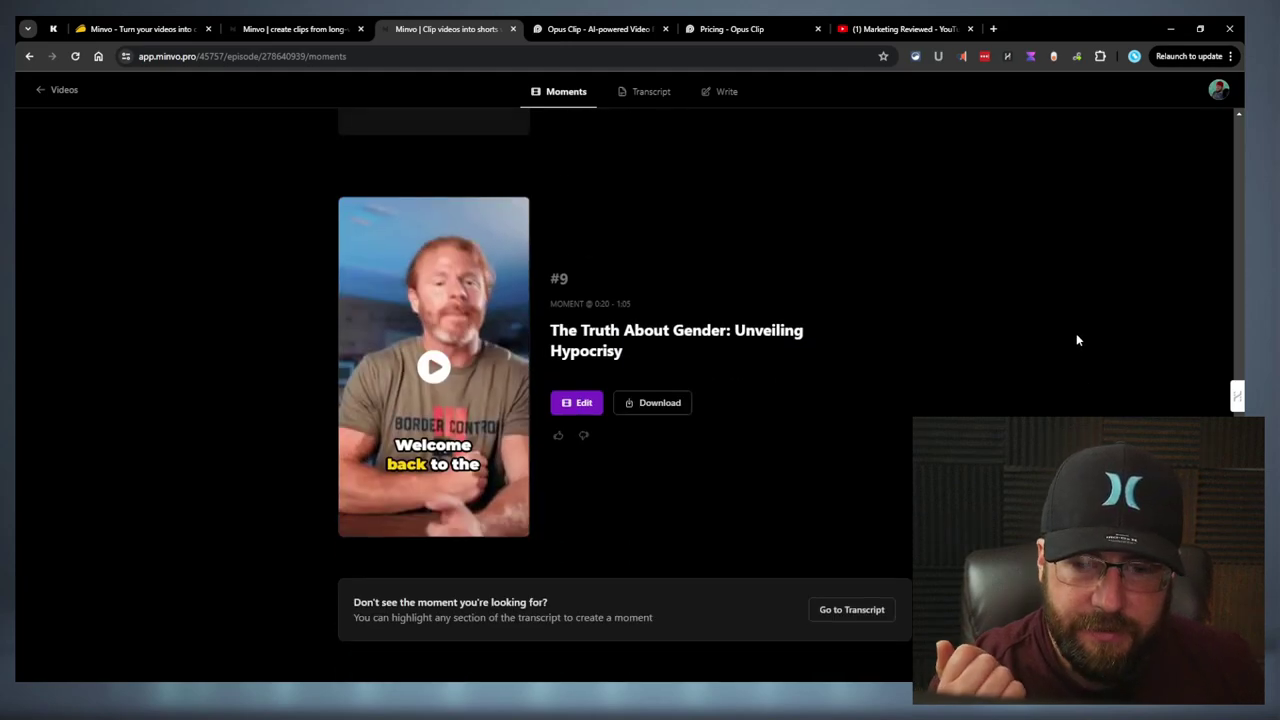
scroll(1070, 336, up, 15)
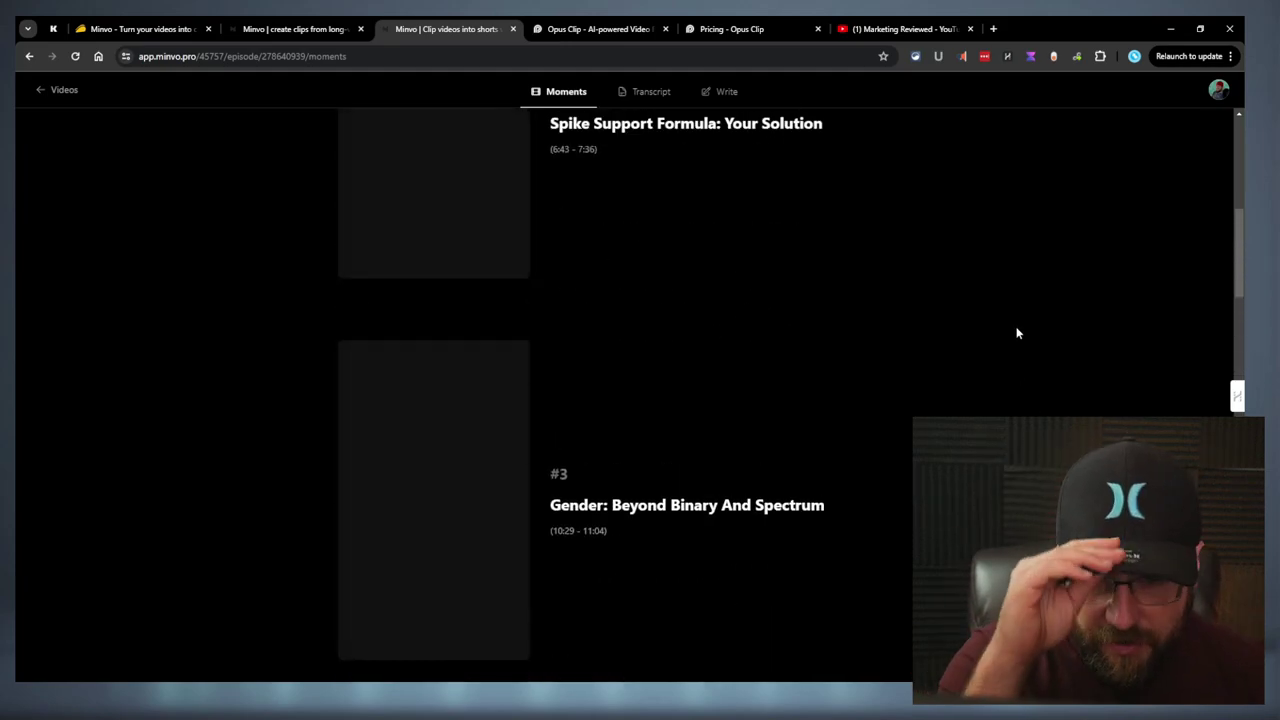
scroll(1003, 333, up, 5)
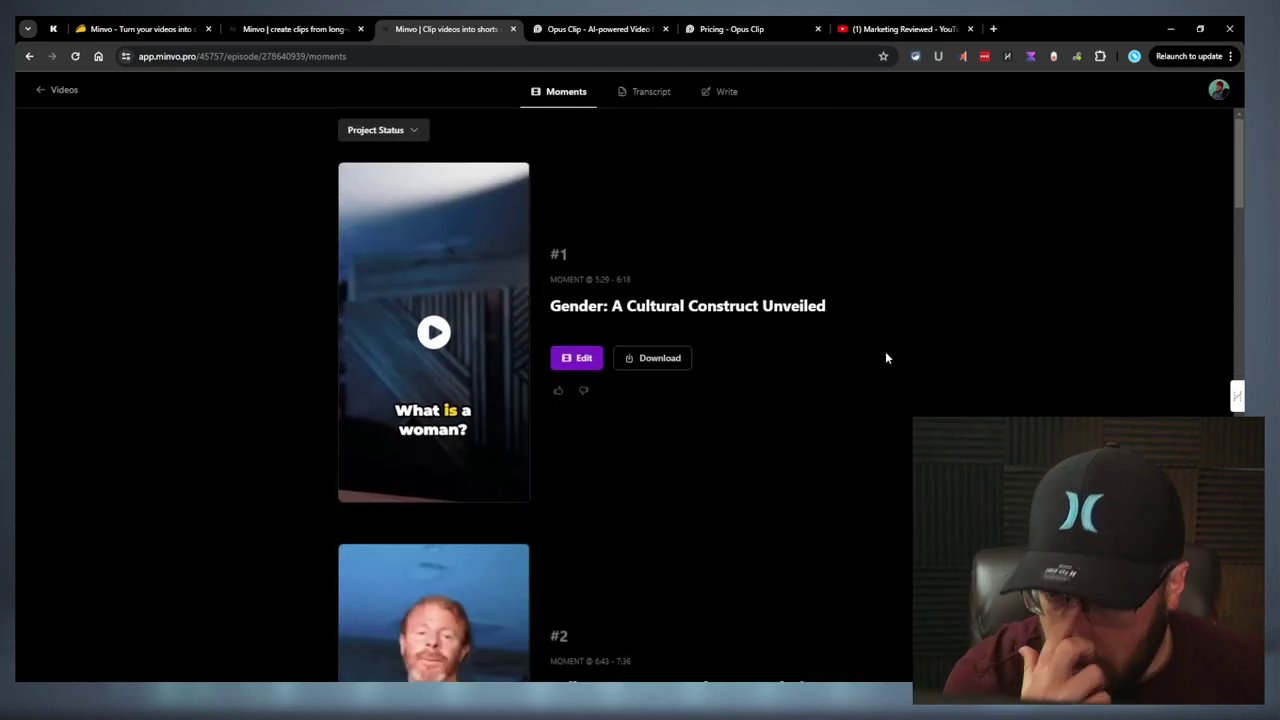
scroll(885, 339, down, 3)
click(396, 558)
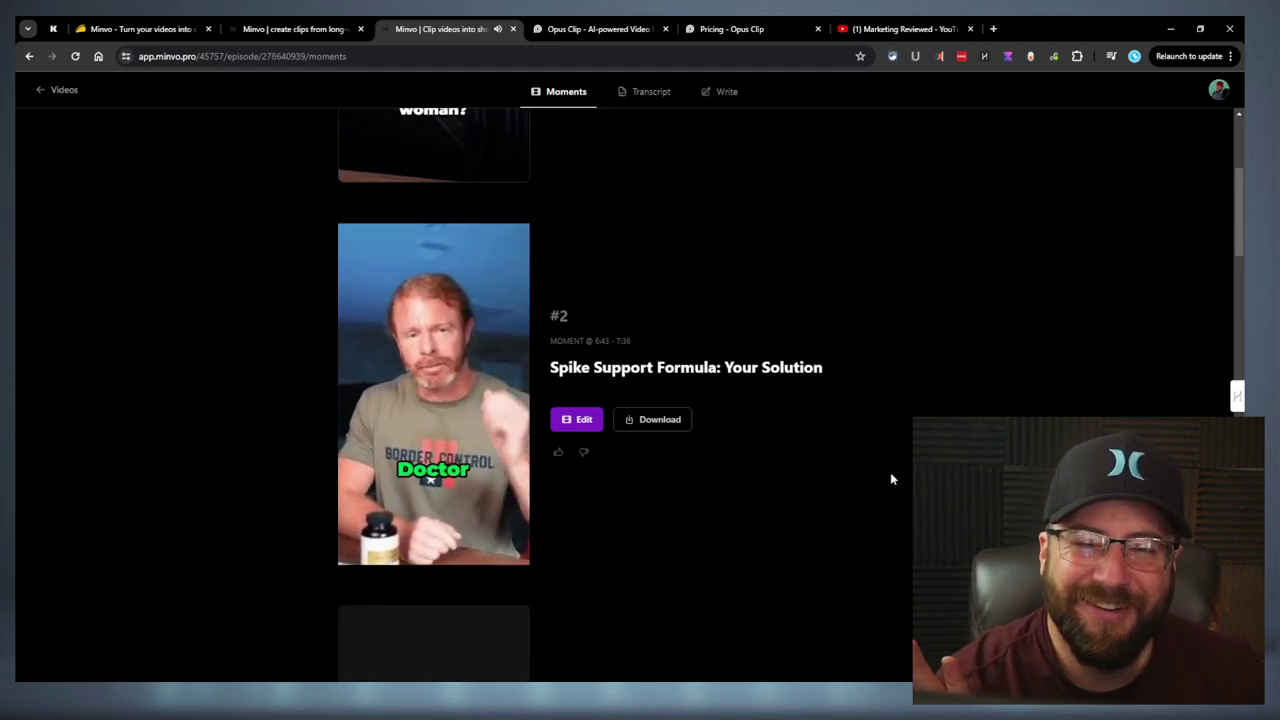
Pause moment #2, "Spike Support Formula: Your Solution", and skip to its end
mouse_move(420, 528)
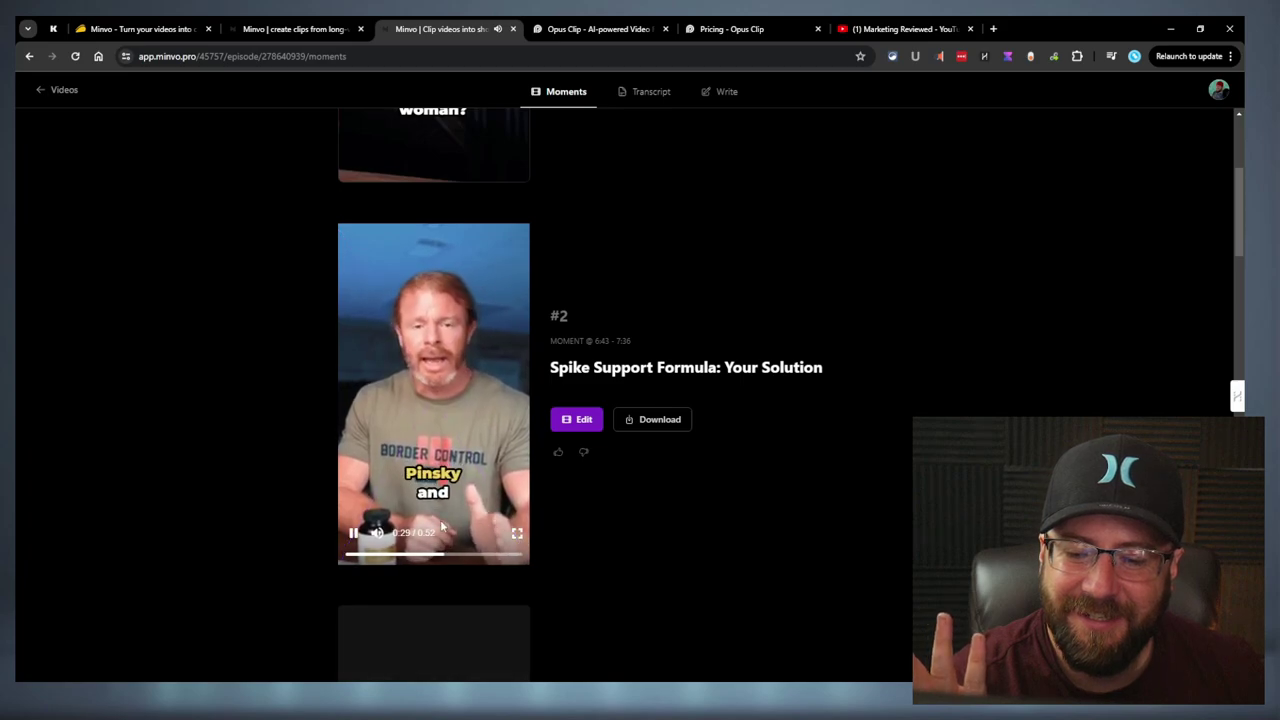
click(447, 418)
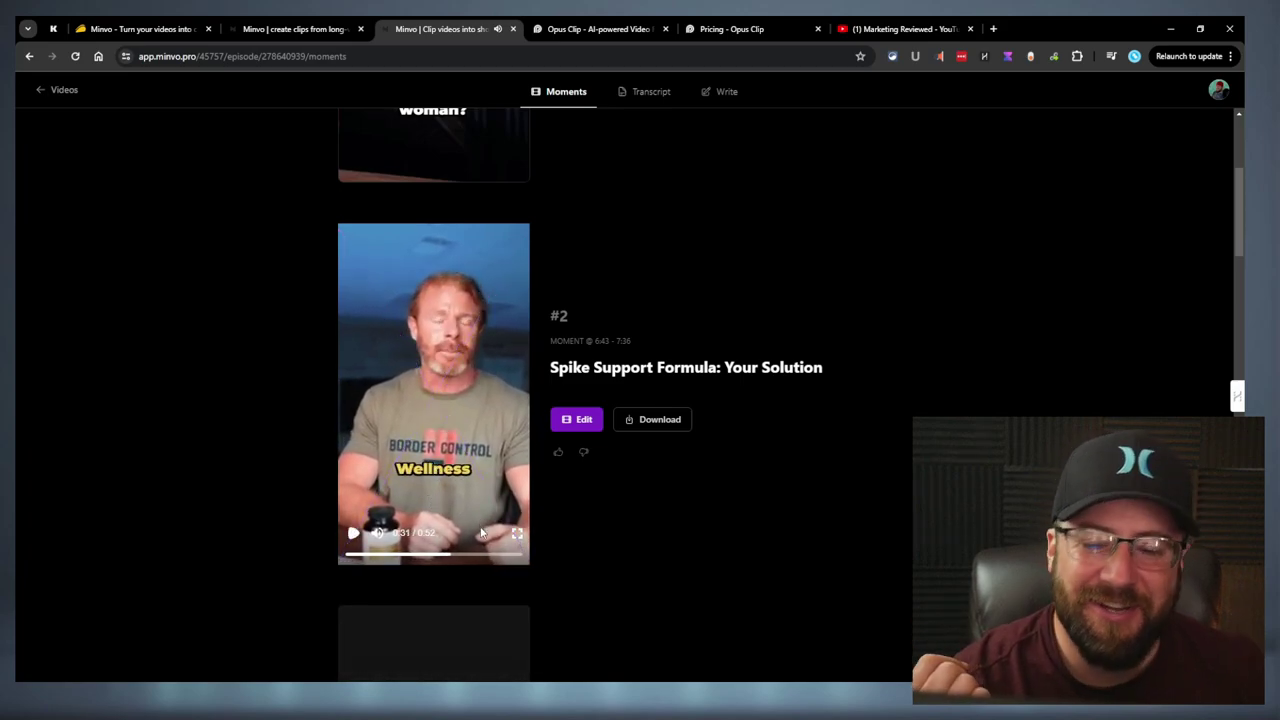
drag(460, 555, 524, 551)
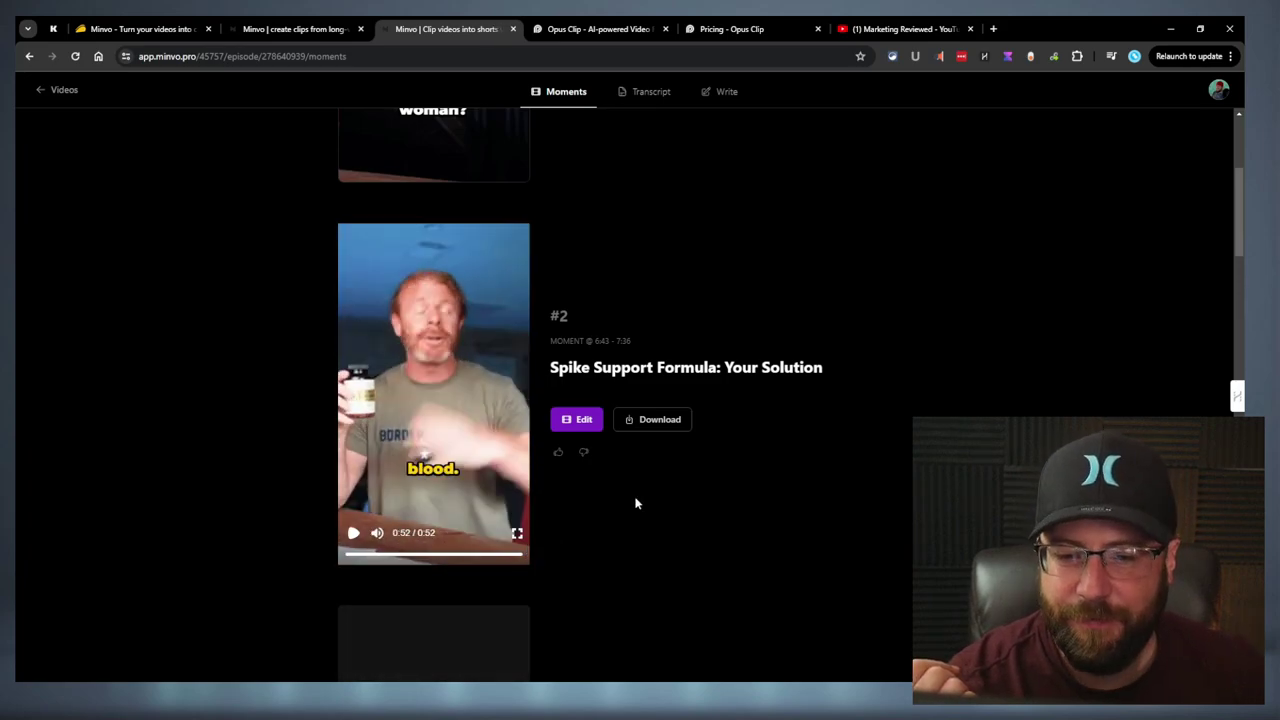
Play moment #1, "Gender: A Cultural Construct Unveiled", skipping to about 18 and 28 seconds to check its framing
scroll(635, 503, down, 4)
scroll(699, 475, up, 7)
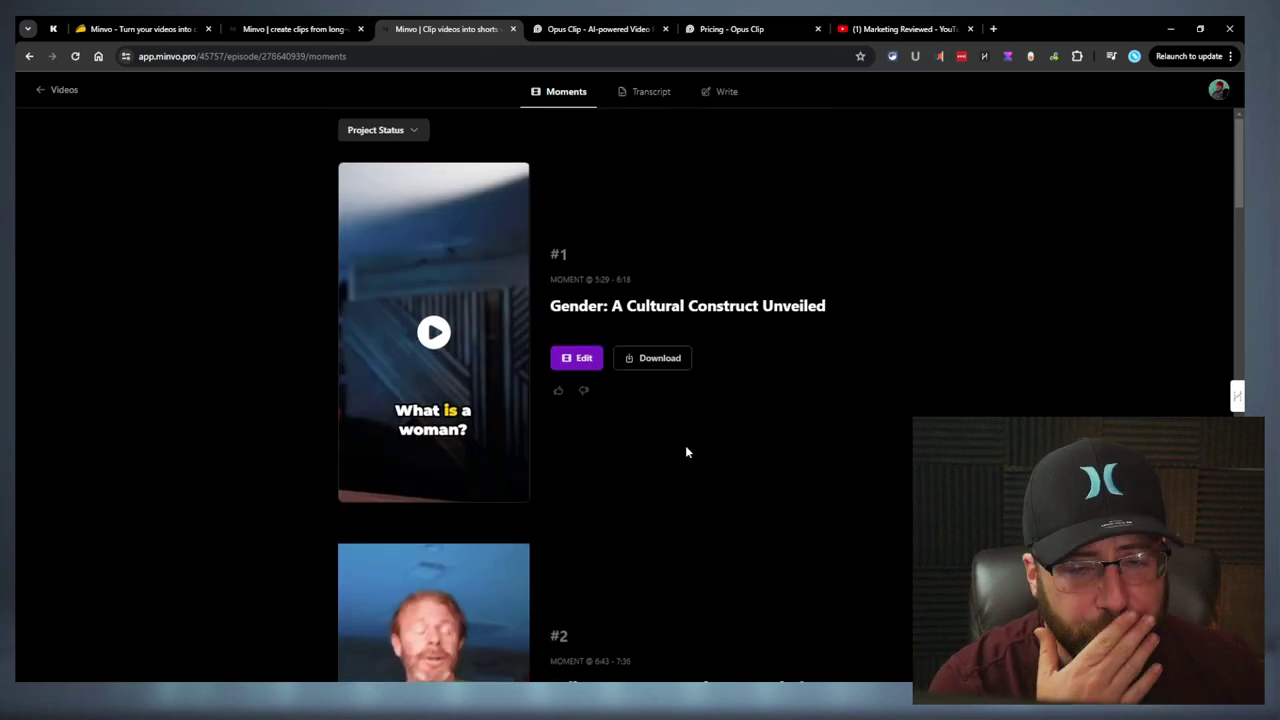
click(409, 296)
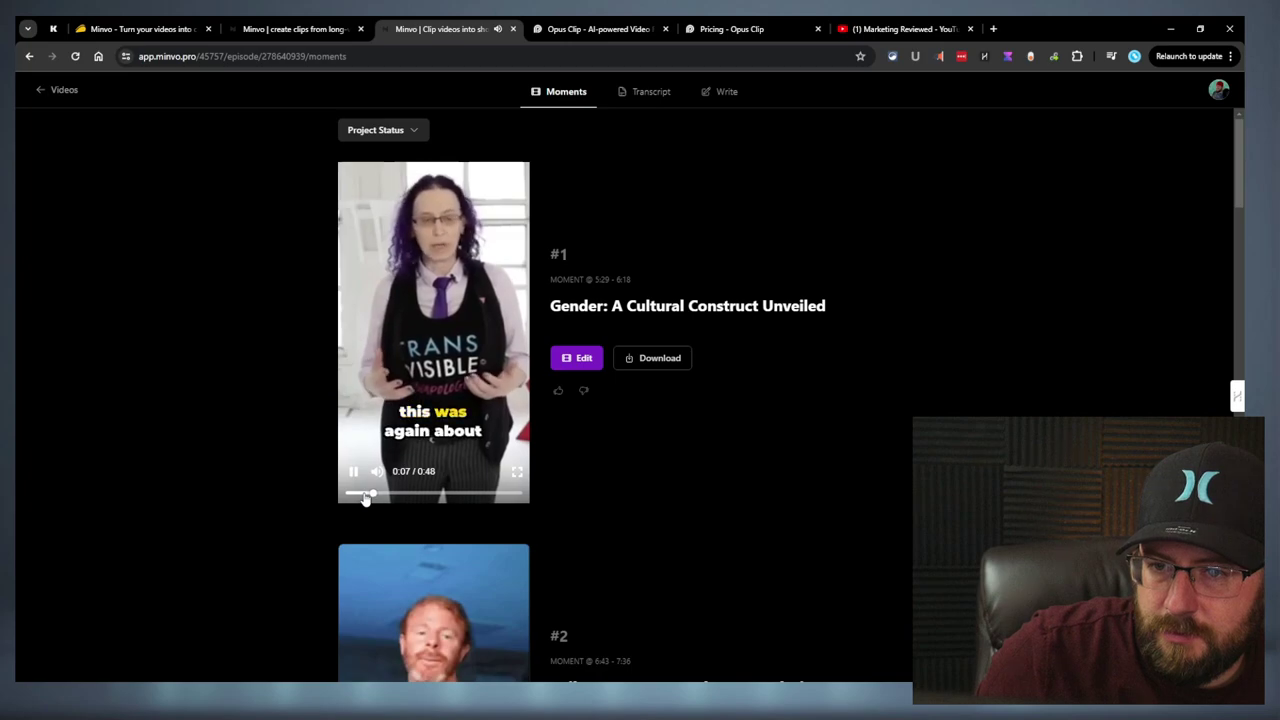
drag(366, 500, 413, 490)
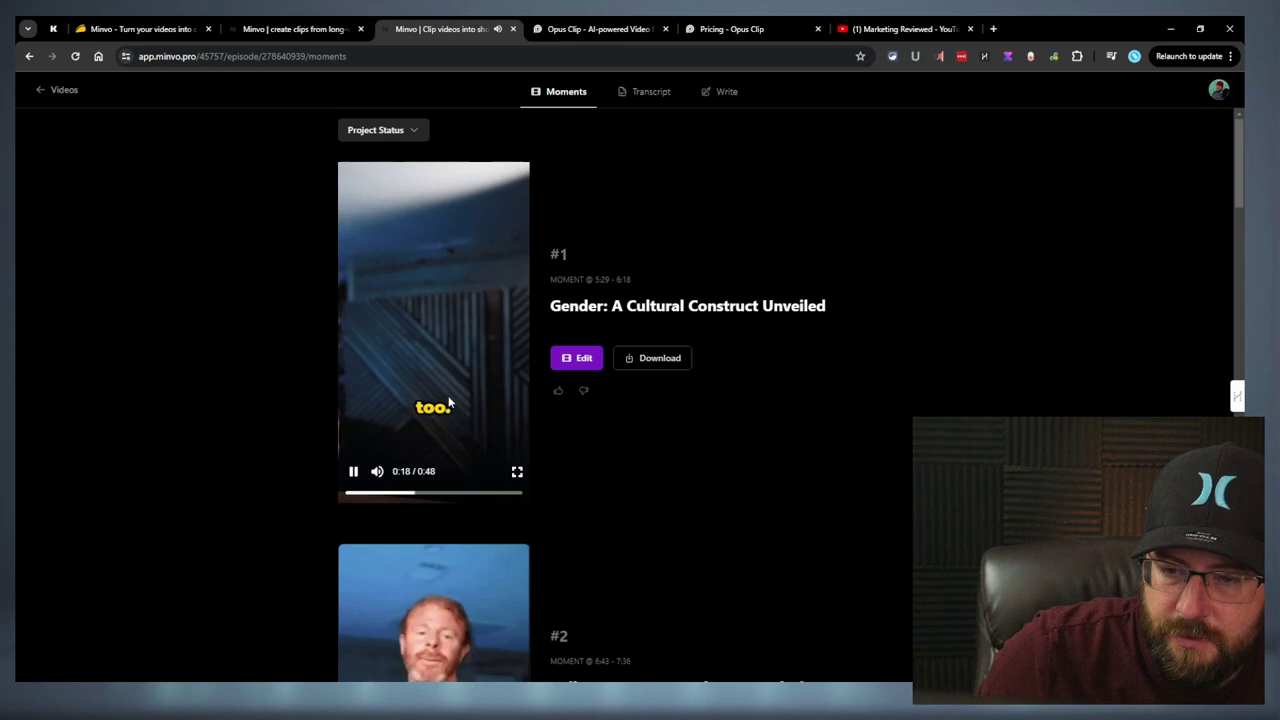
click(421, 462)
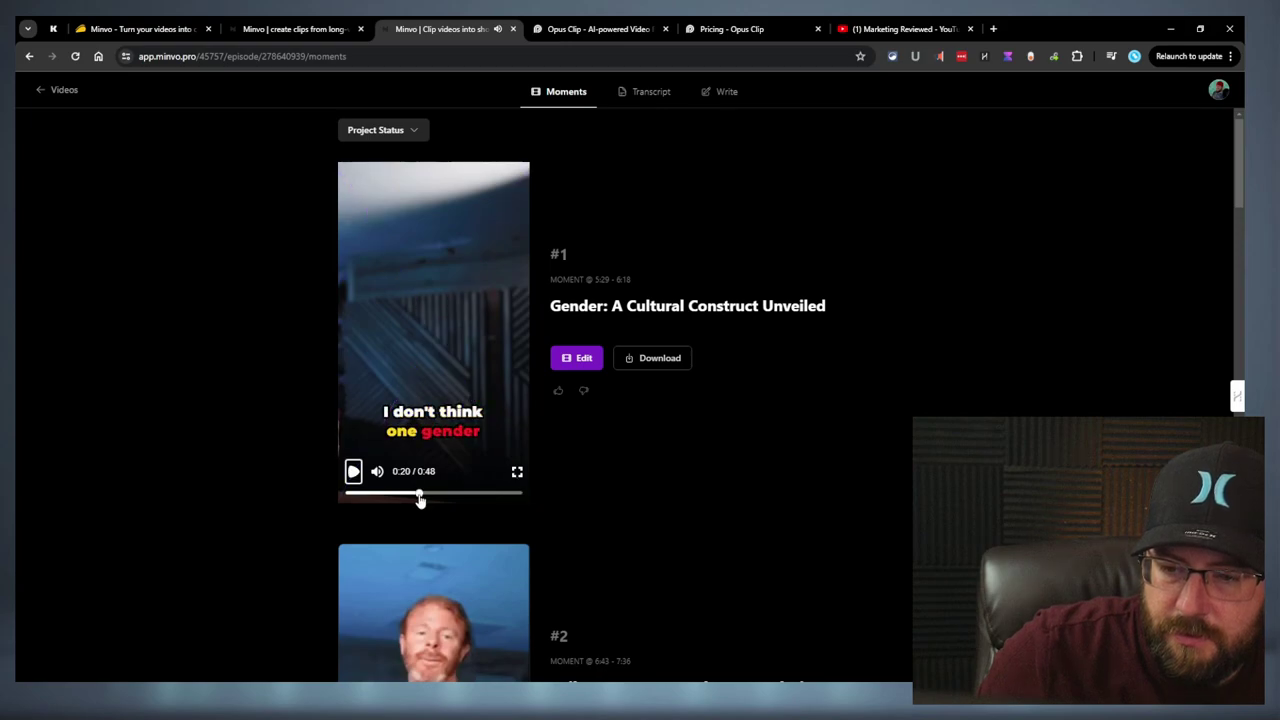
drag(420, 500, 451, 499)
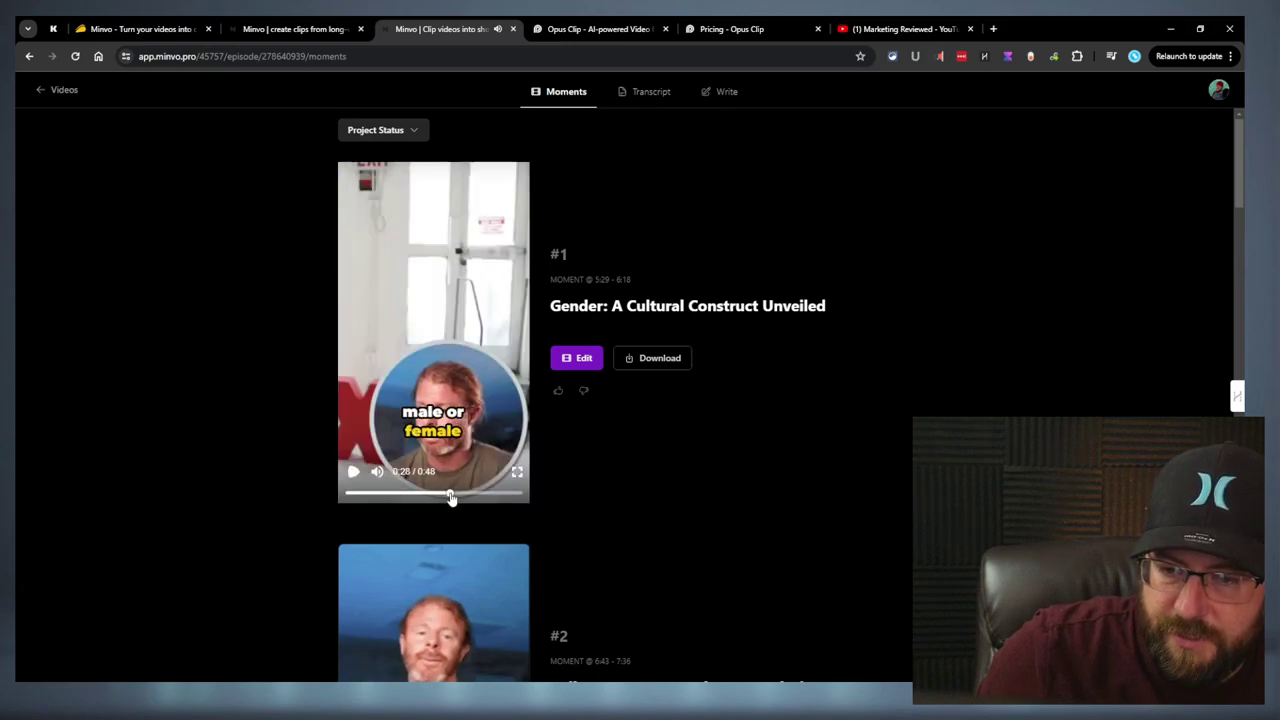
scroll(451, 498, down, 5)
scroll(535, 414, up, 5)
scroll(531, 414, down, 5)
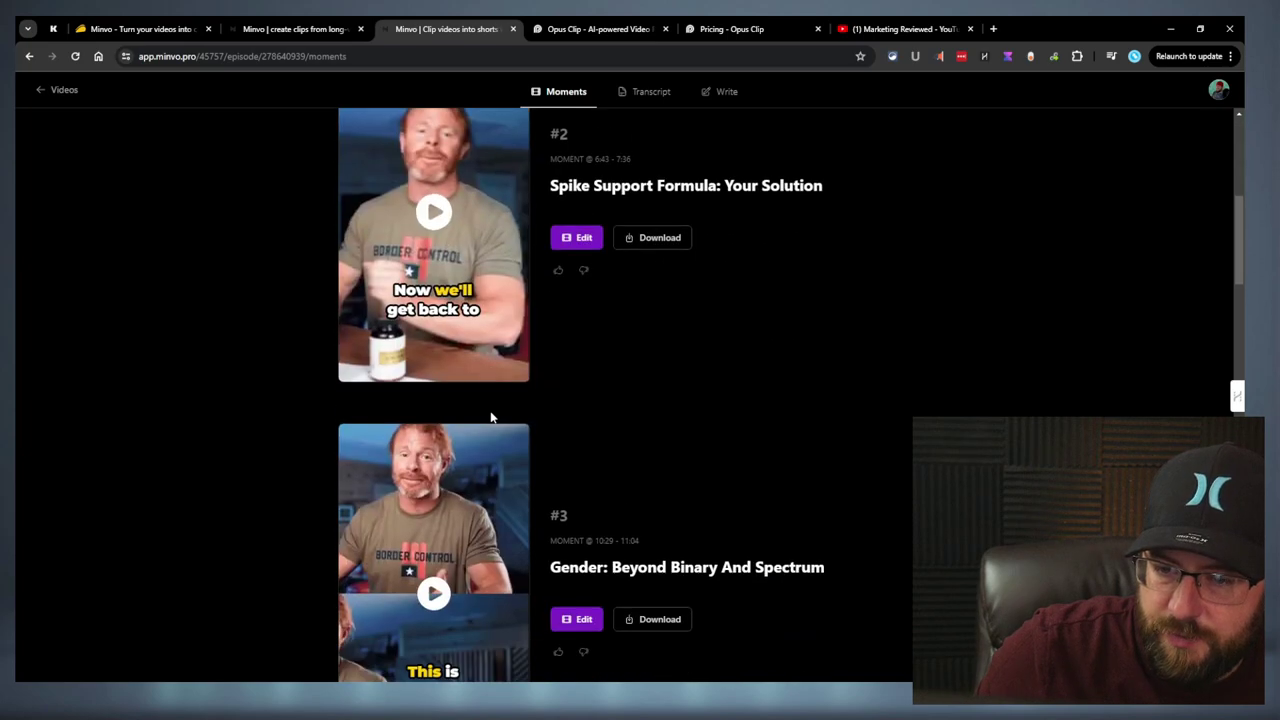
scroll(490, 417, up, 5)
click(490, 420)
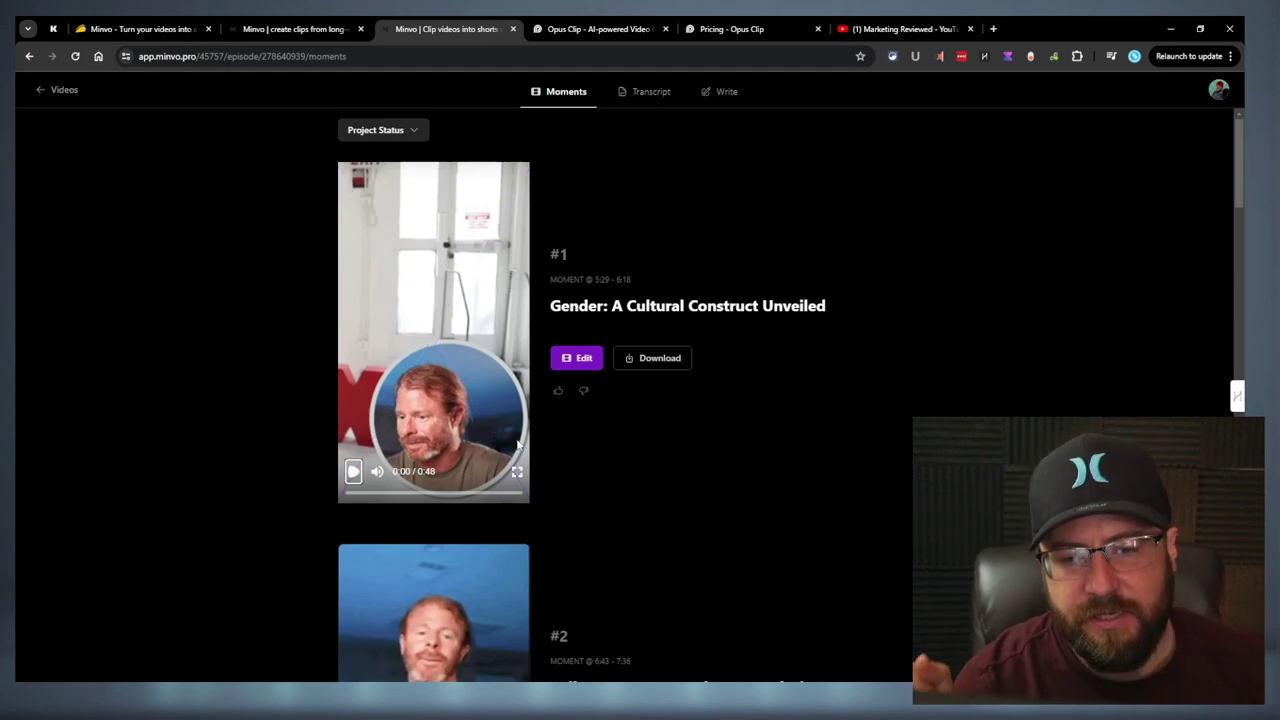
Return to the uploads and open the moments of "Is VideoMagic Worth Your Money? Full Software Review"
click(60, 90)
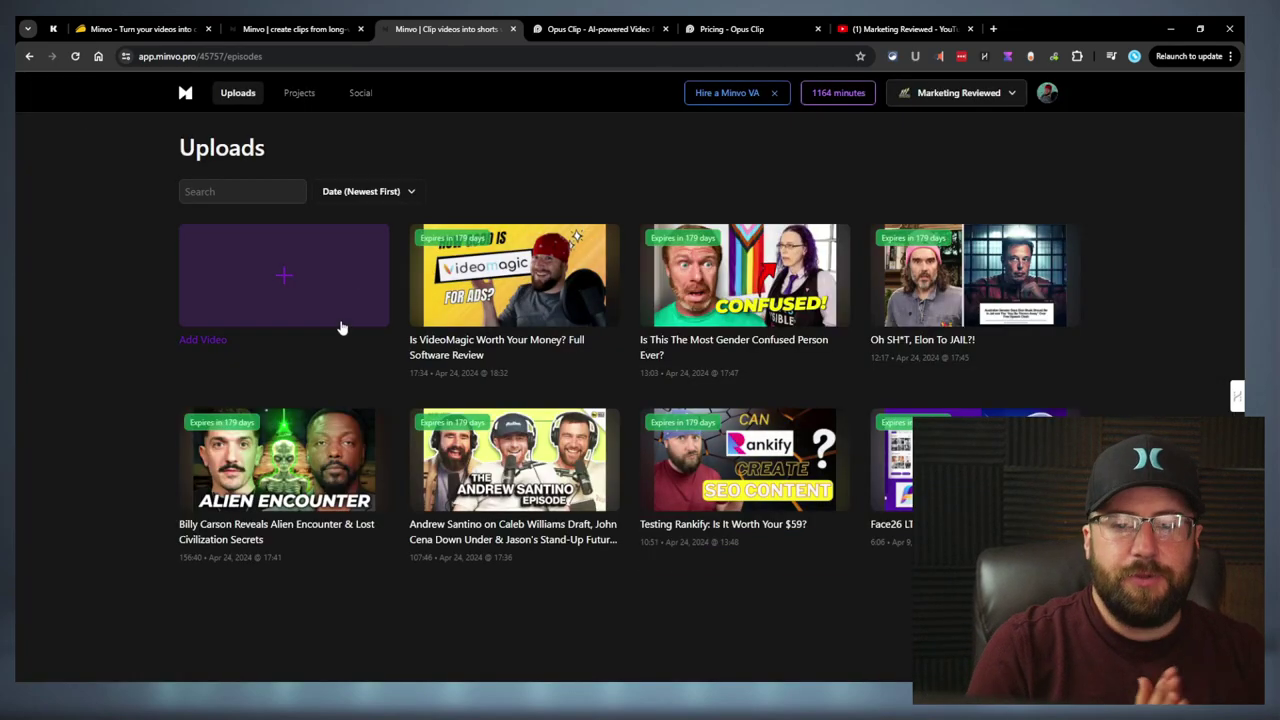
mouse_move(540, 330)
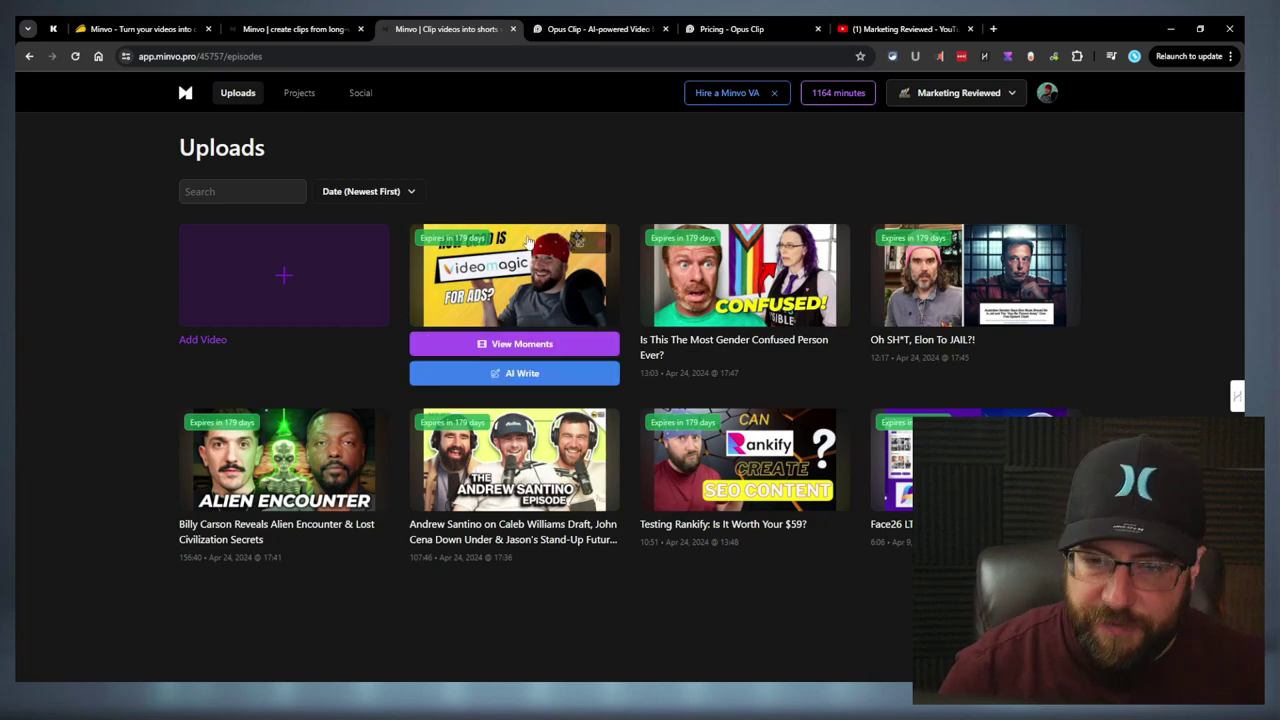
click(525, 346)
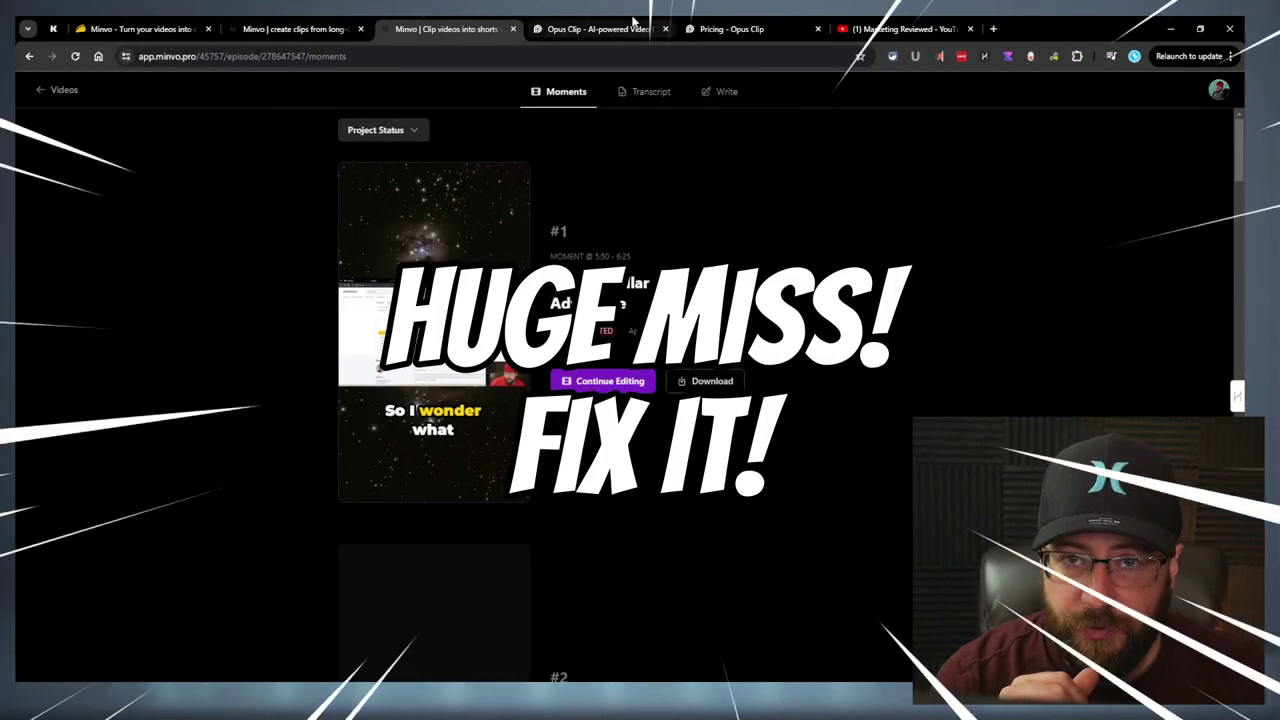
Switch to Opus Clip and examine the scores and feedback of clips #2 to #4
click(632, 24)
scroll(712, 310, down, 2)
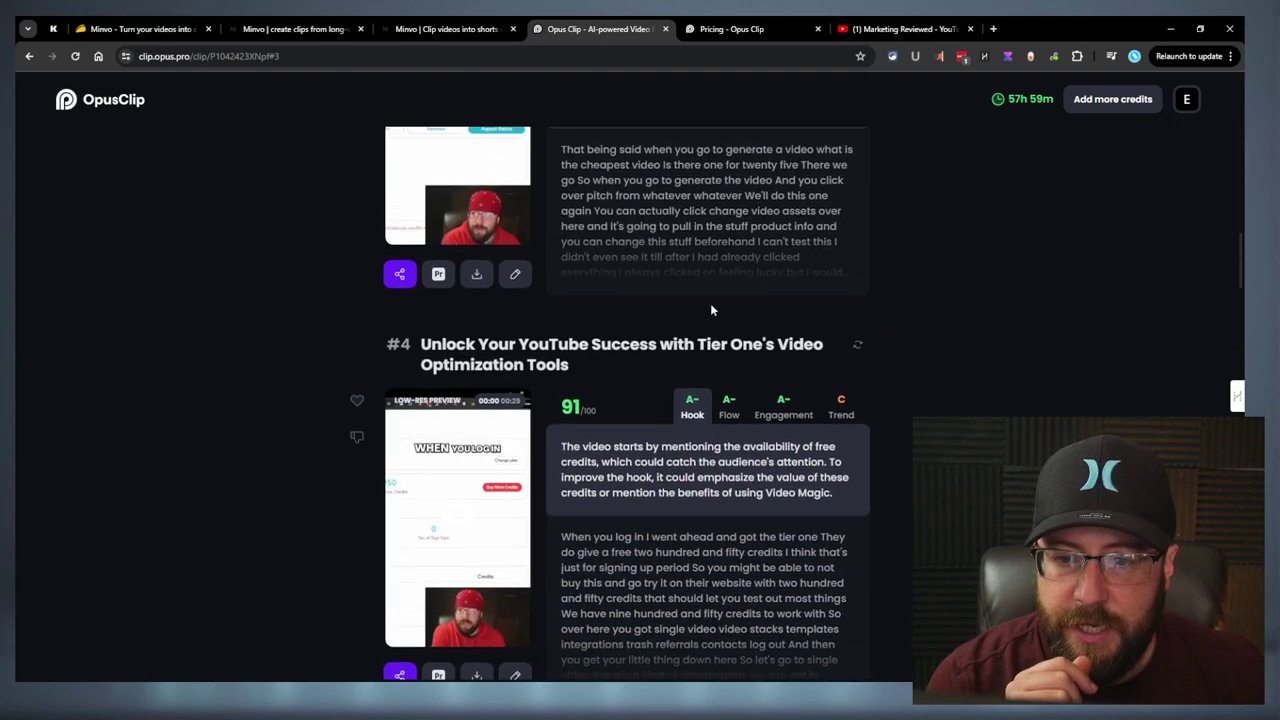
scroll(712, 310, up, 3)
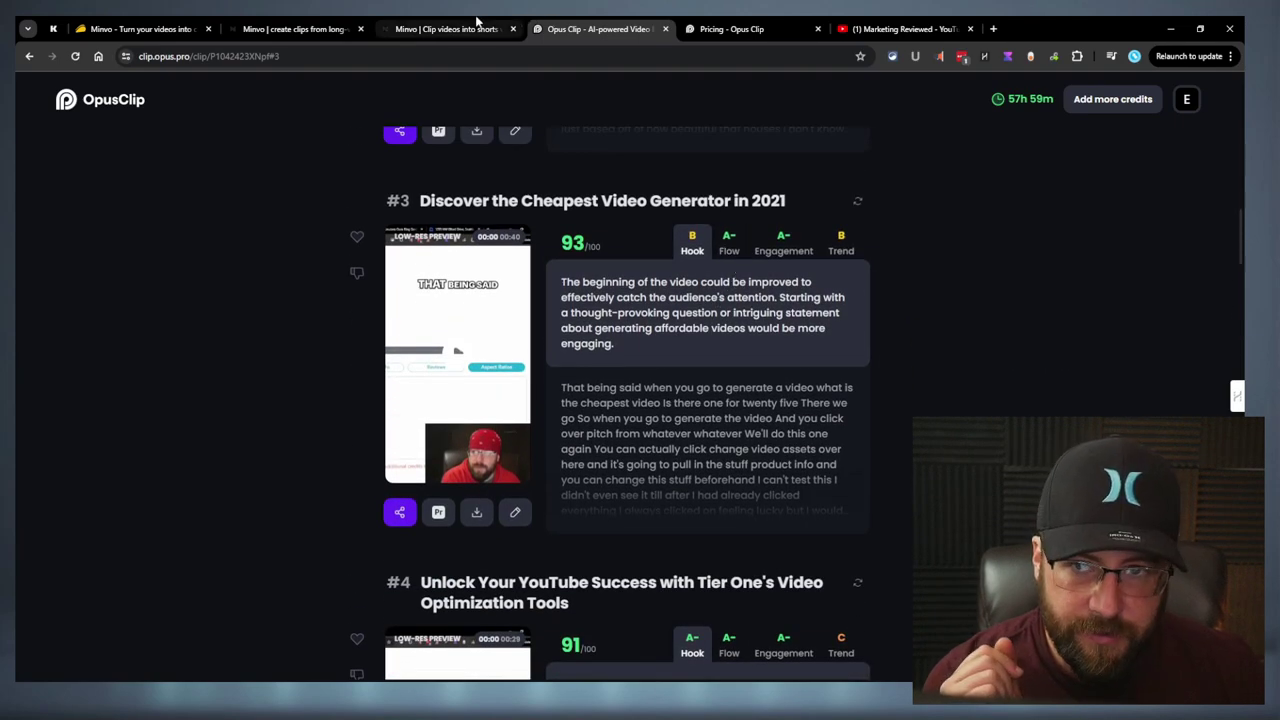
scroll(706, 360, up, 8)
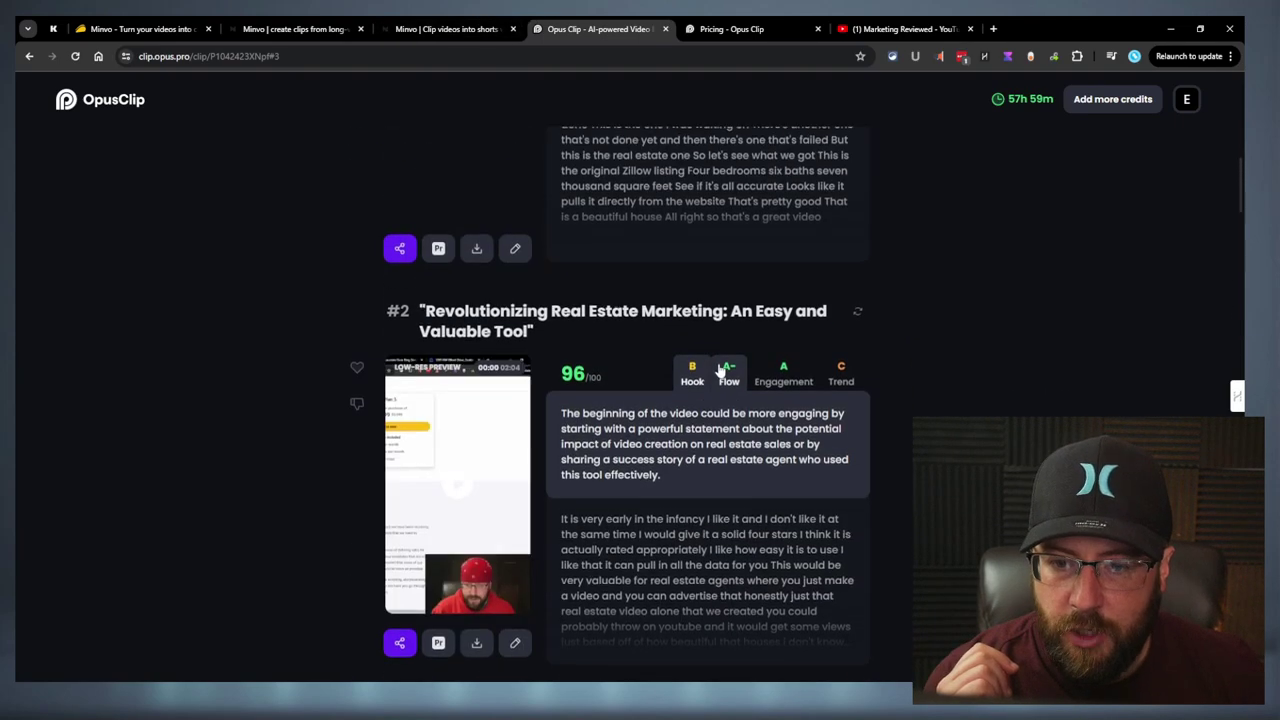
Switch to Minvo, dislike moment #2, "Video Plan Review: Pricing, Options", and undo the dislike
click(430, 28)
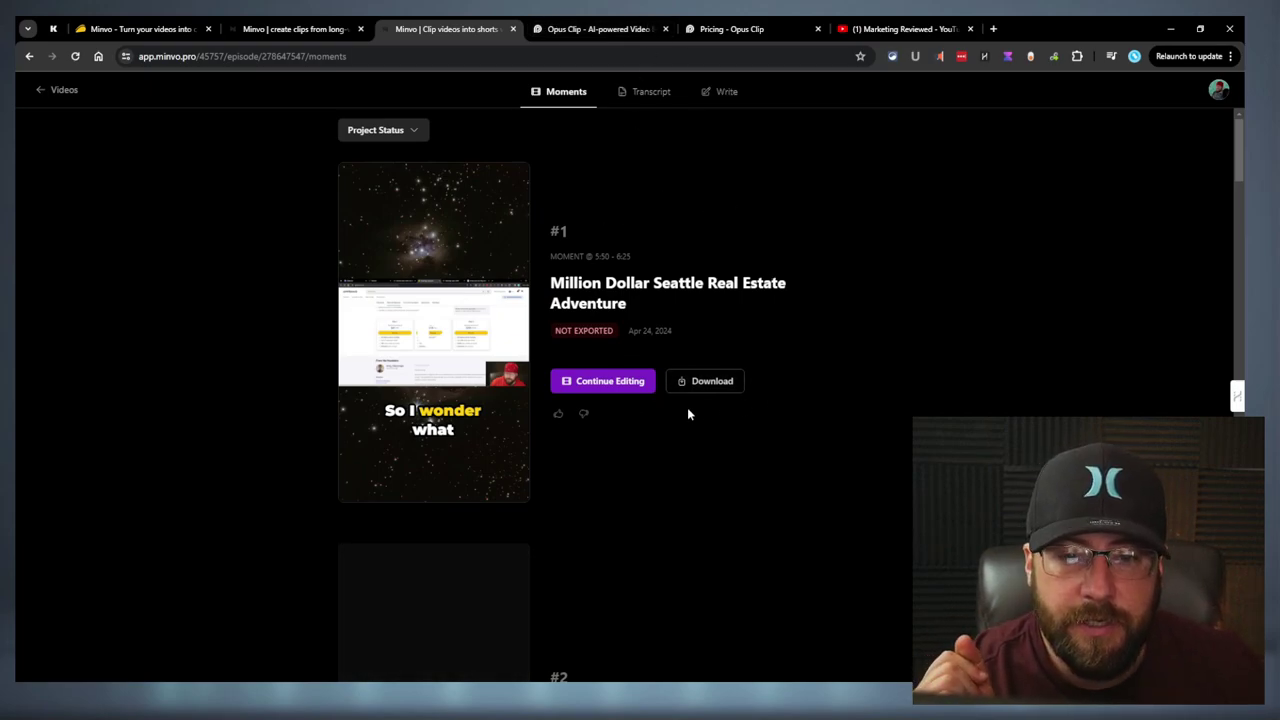
scroll(791, 418, down, 3)
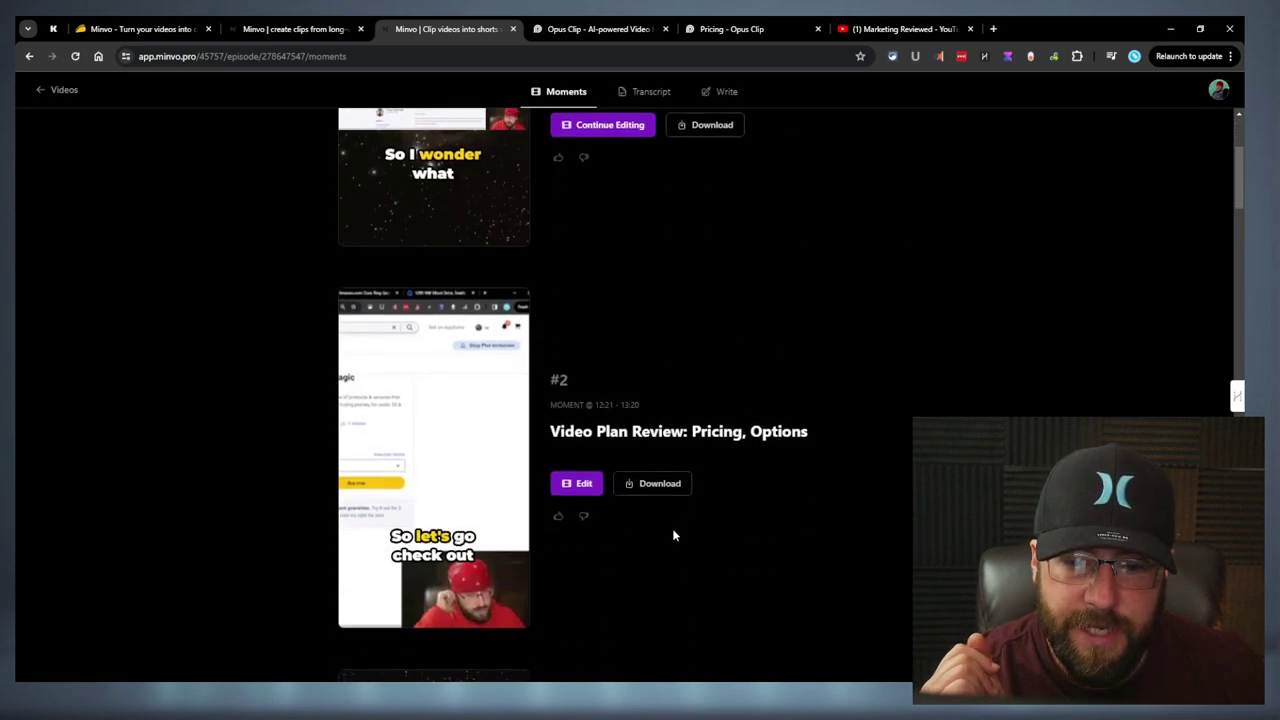
click(584, 517)
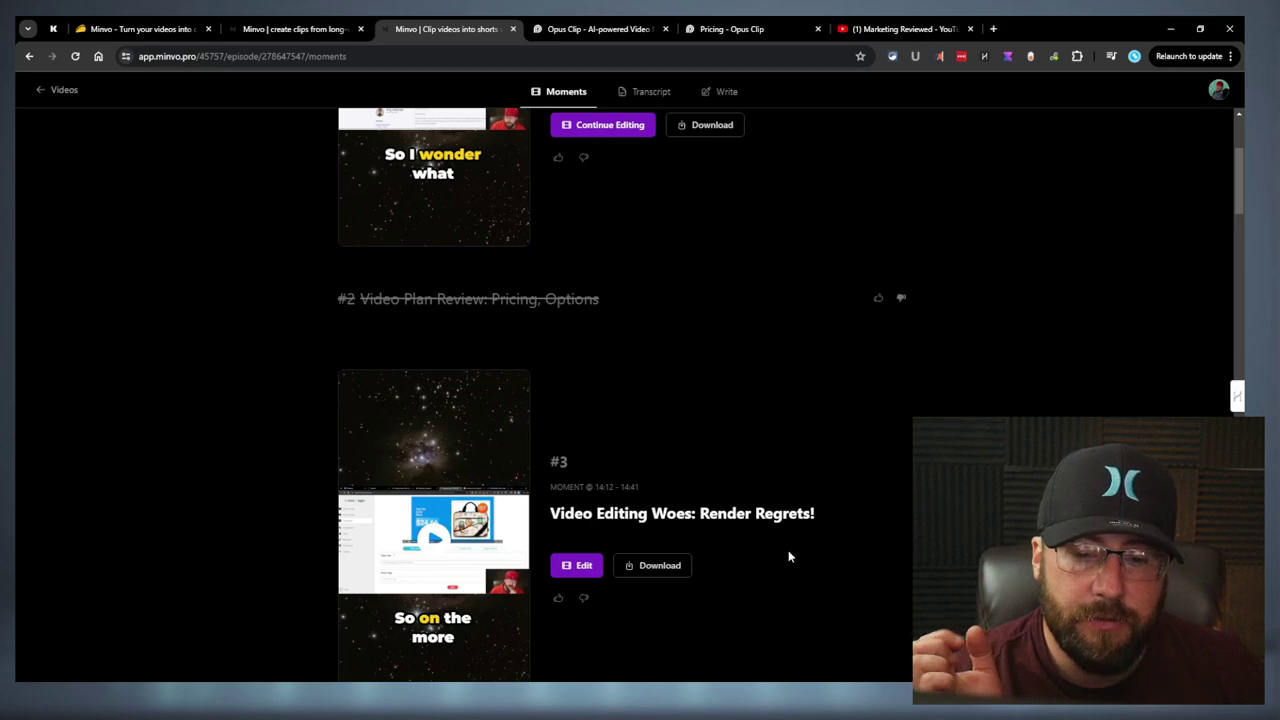
click(899, 299)
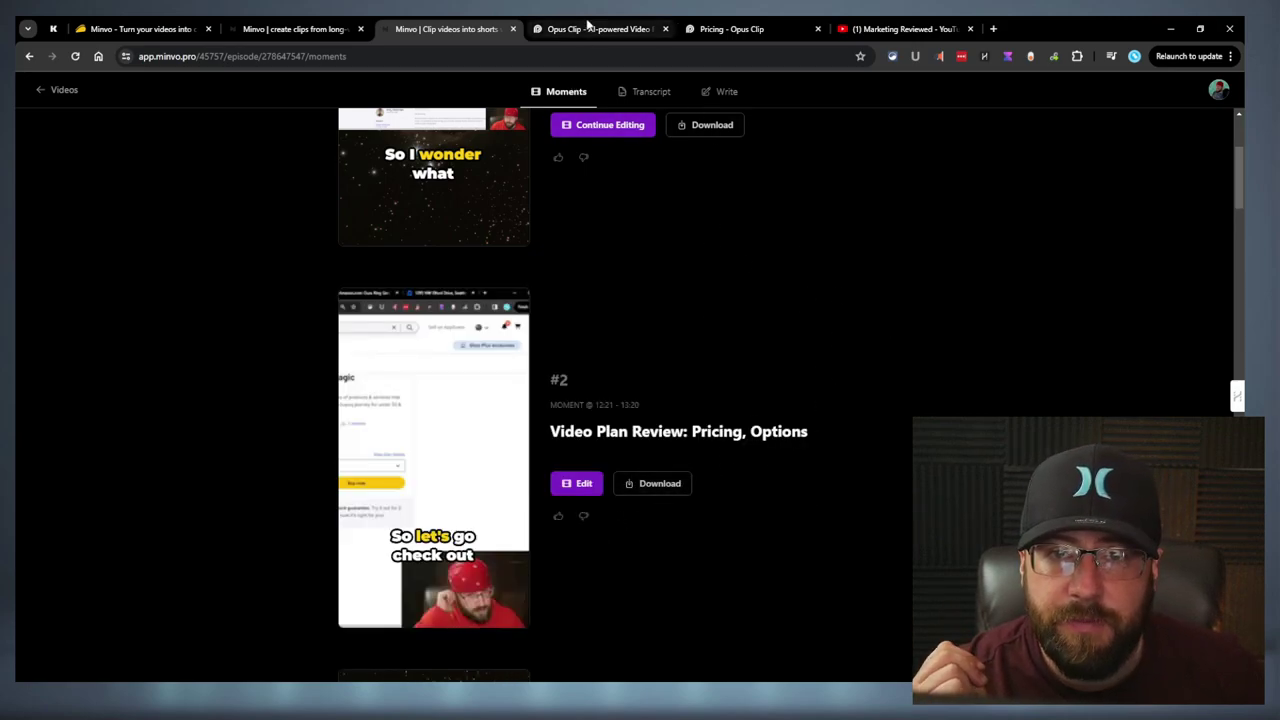
In Opus Clip, dislike clip #2, "Revolutionizing Real Estate Marketing", dismiss the dislike reasons without submitting, and undo the dislike
click(588, 23)
scroll(716, 473, down, 5)
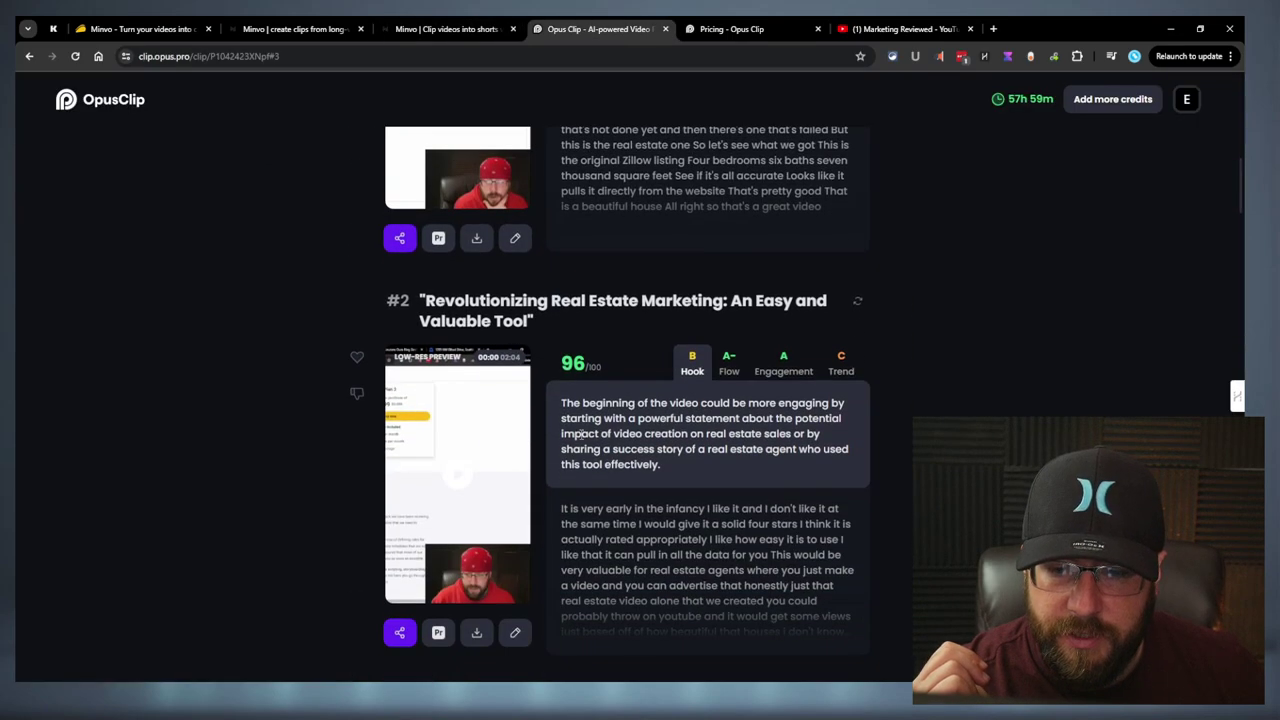
click(357, 201)
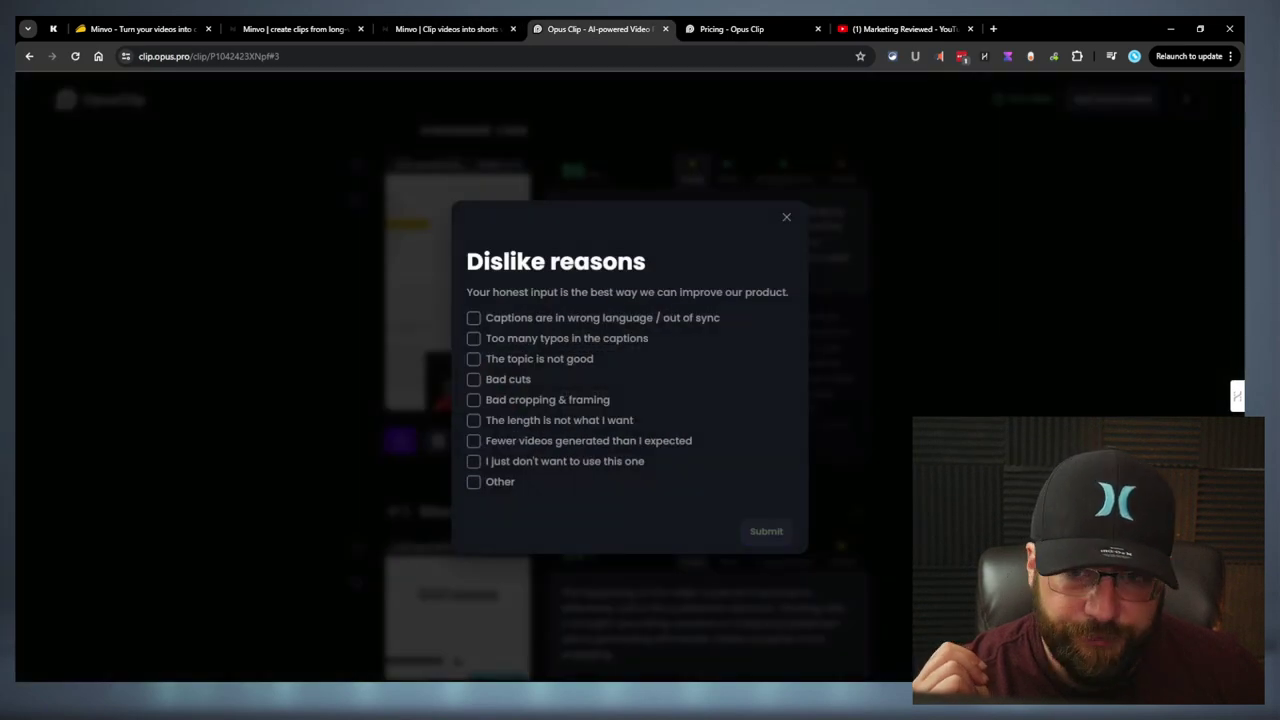
click(786, 214)
scroll(646, 228, up, 4)
scroll(646, 228, down, 3)
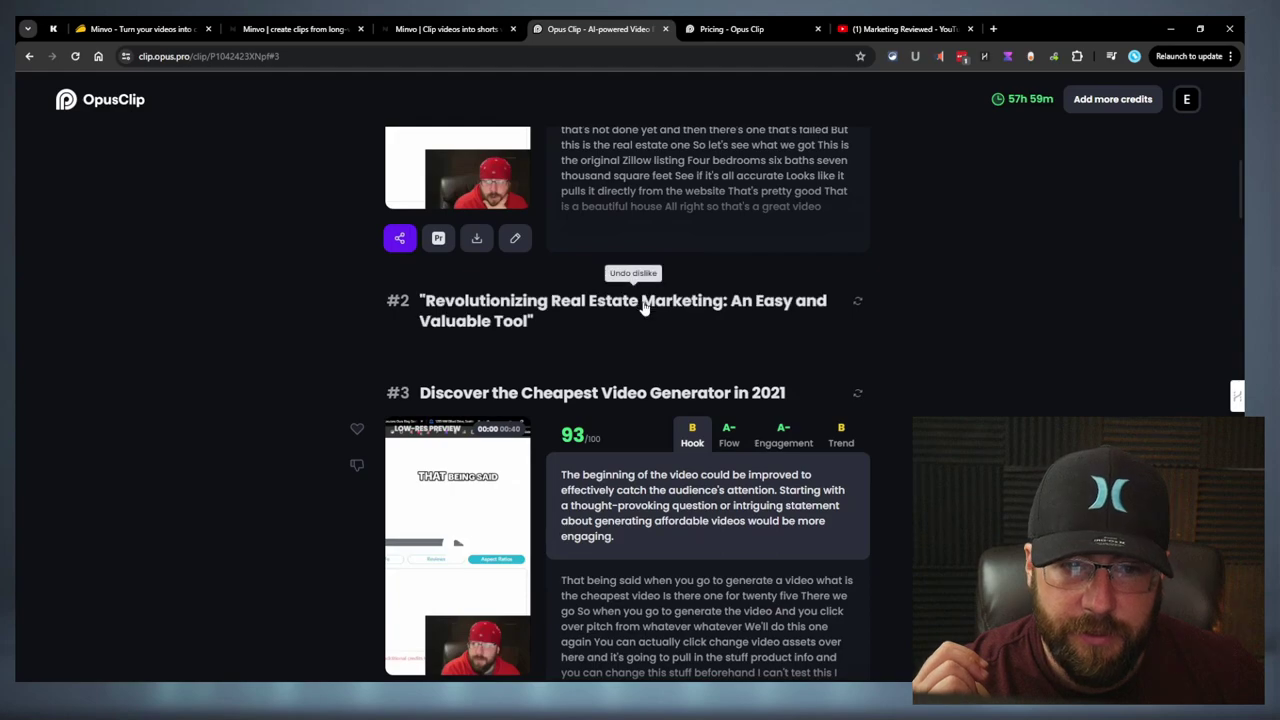
click(649, 309)
Open the auto post and scheduler for Opus Clip's clip #2 and review the available social platforms
click(450, 28)
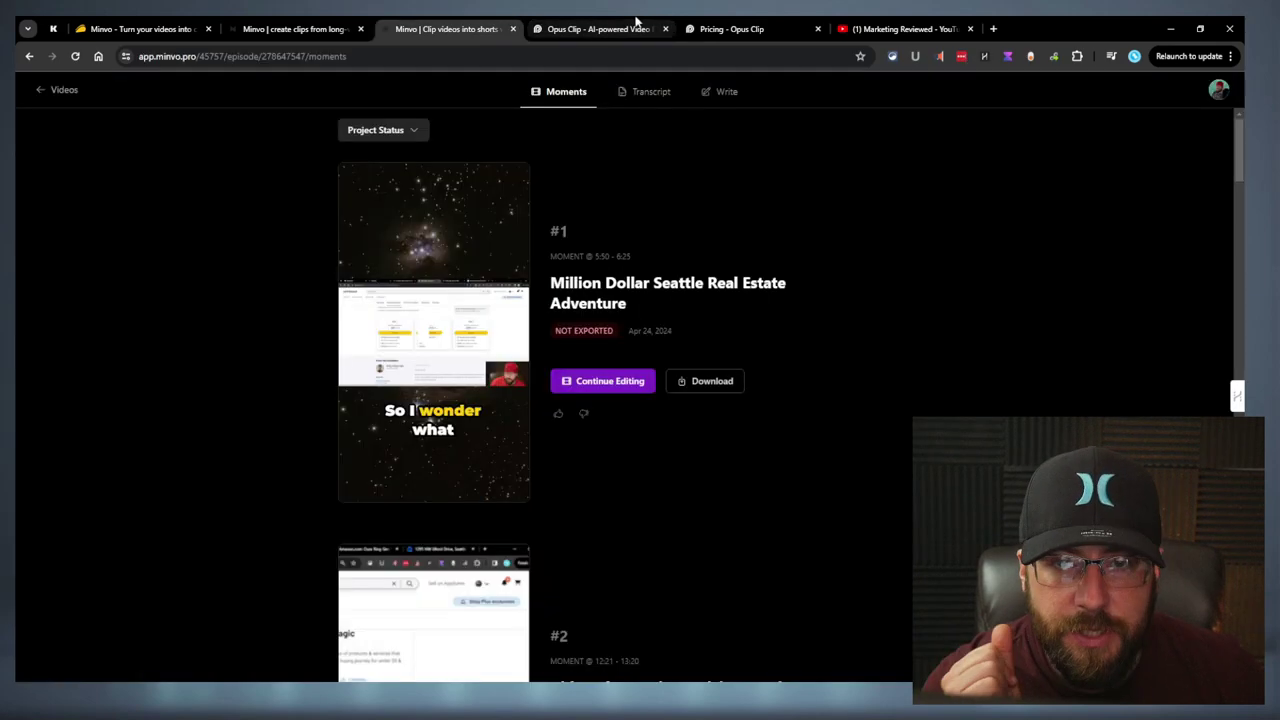
click(600, 28)
scroll(487, 432, down, 2)
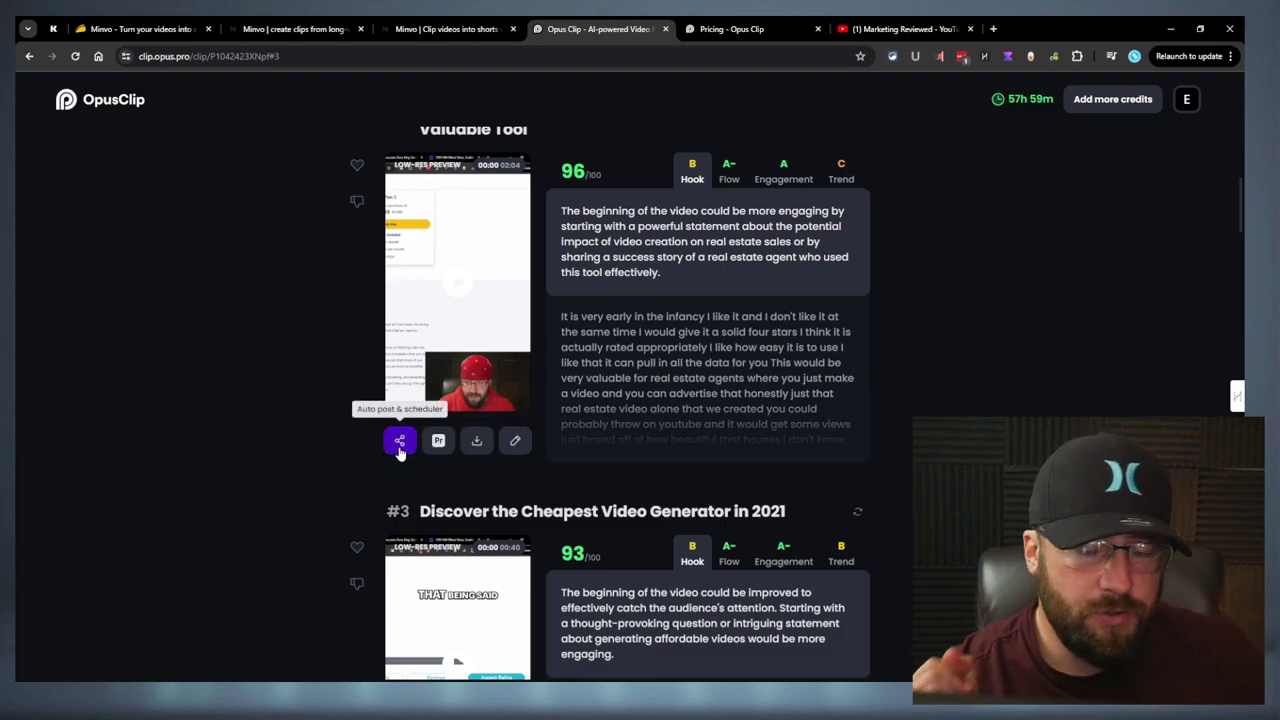
scroll(650, 464, down, 2)
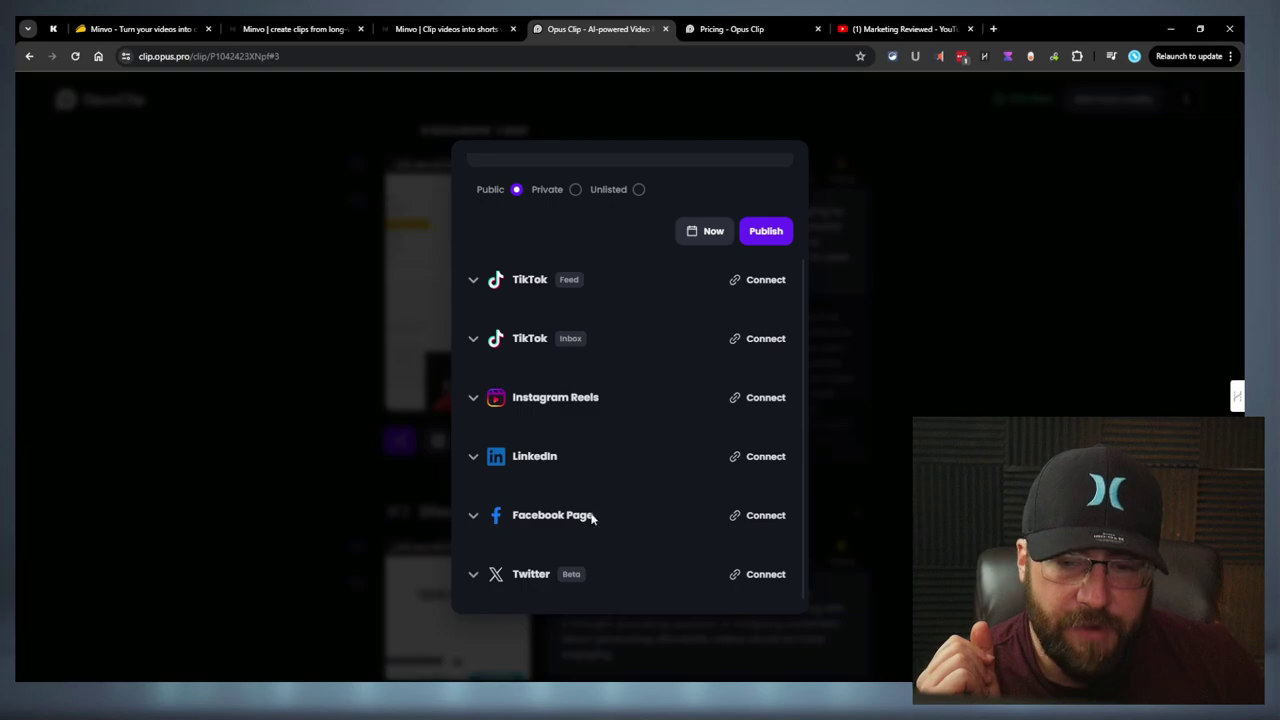
scroll(601, 456, up, 2)
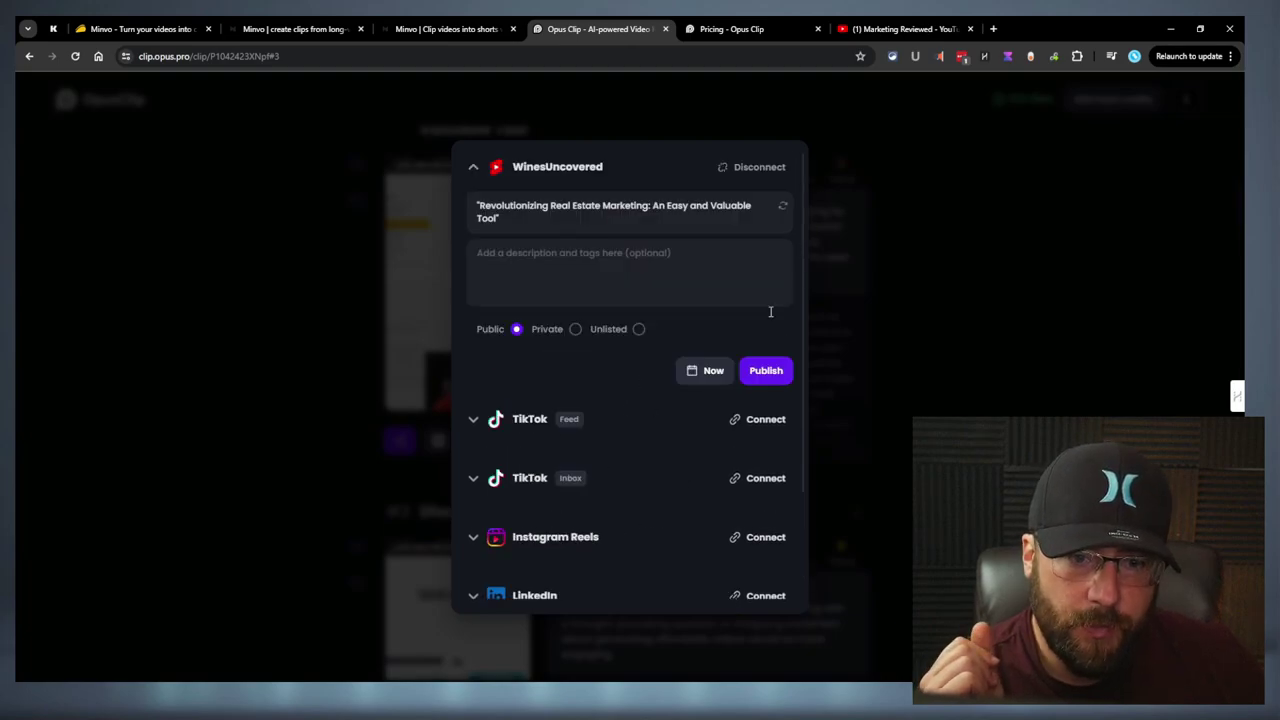
Try scheduling clip #2's YouTube post for 26/4/2024, and close the scheduler without publishing
click(706, 371)
click(838, 524)
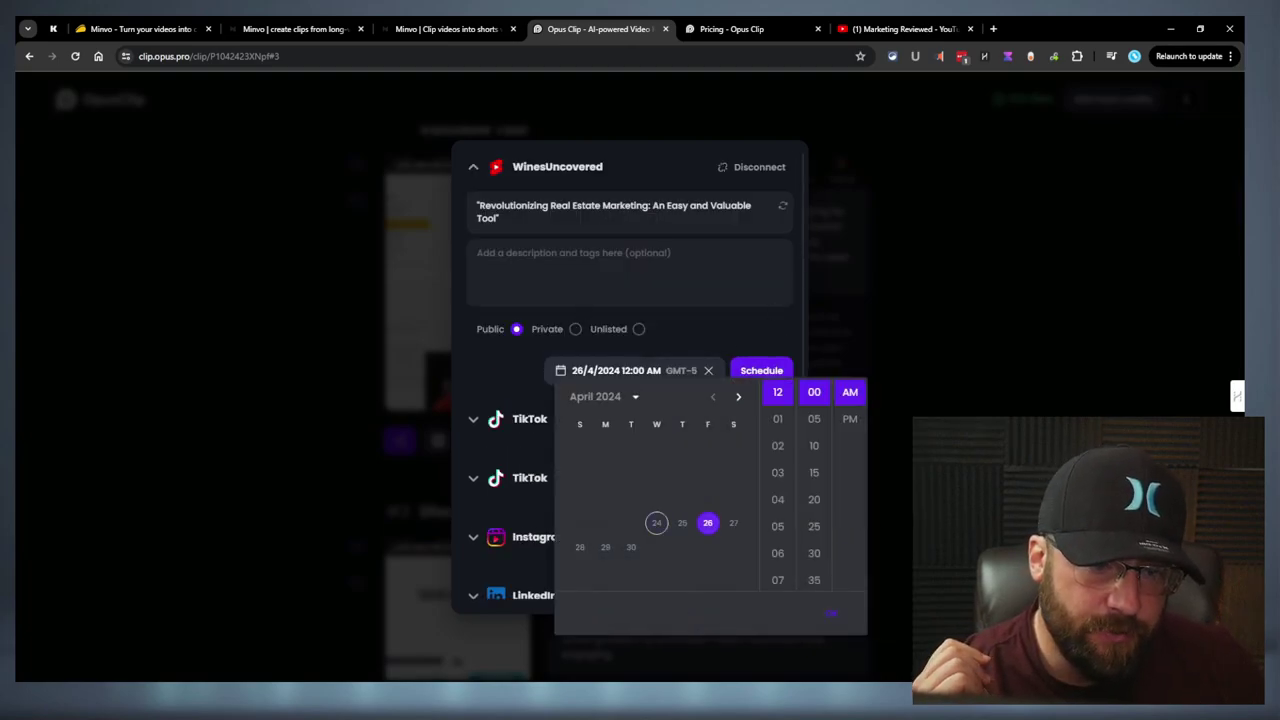
click(779, 498)
click(998, 349)
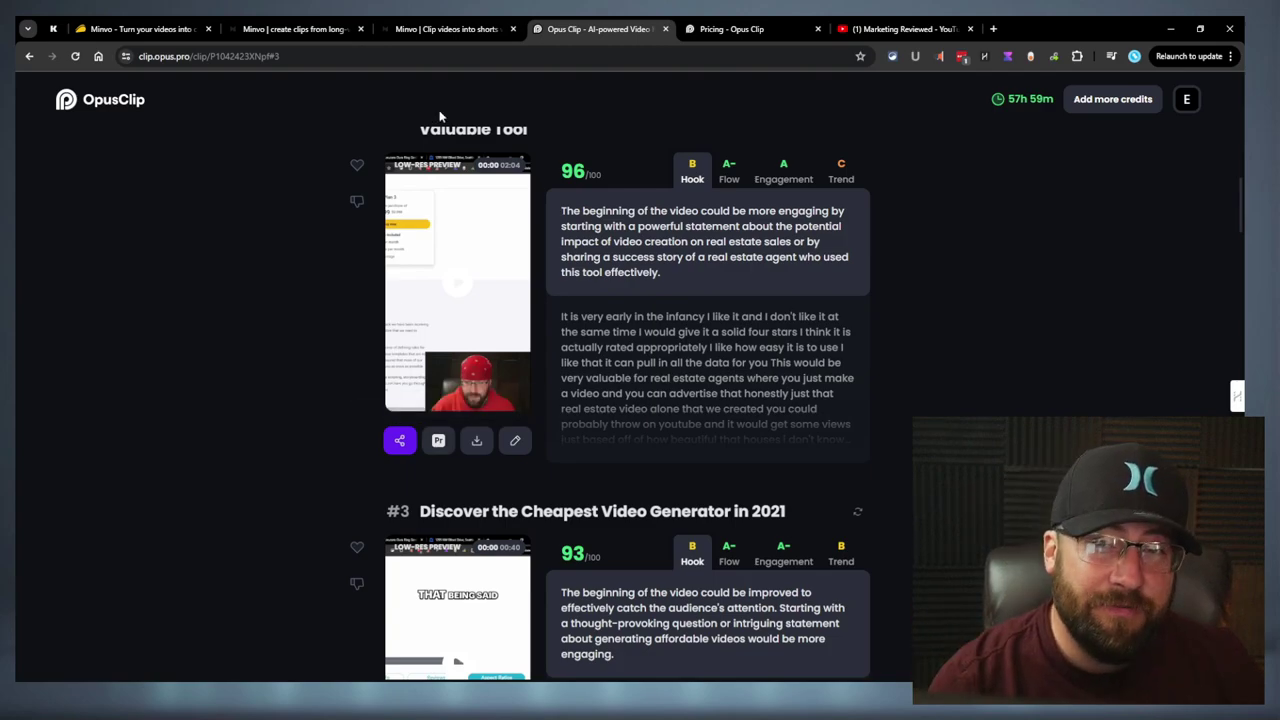
Compare Minvo's moments list for the VideoMagic review with Opus Clip's list of clips
click(445, 28)
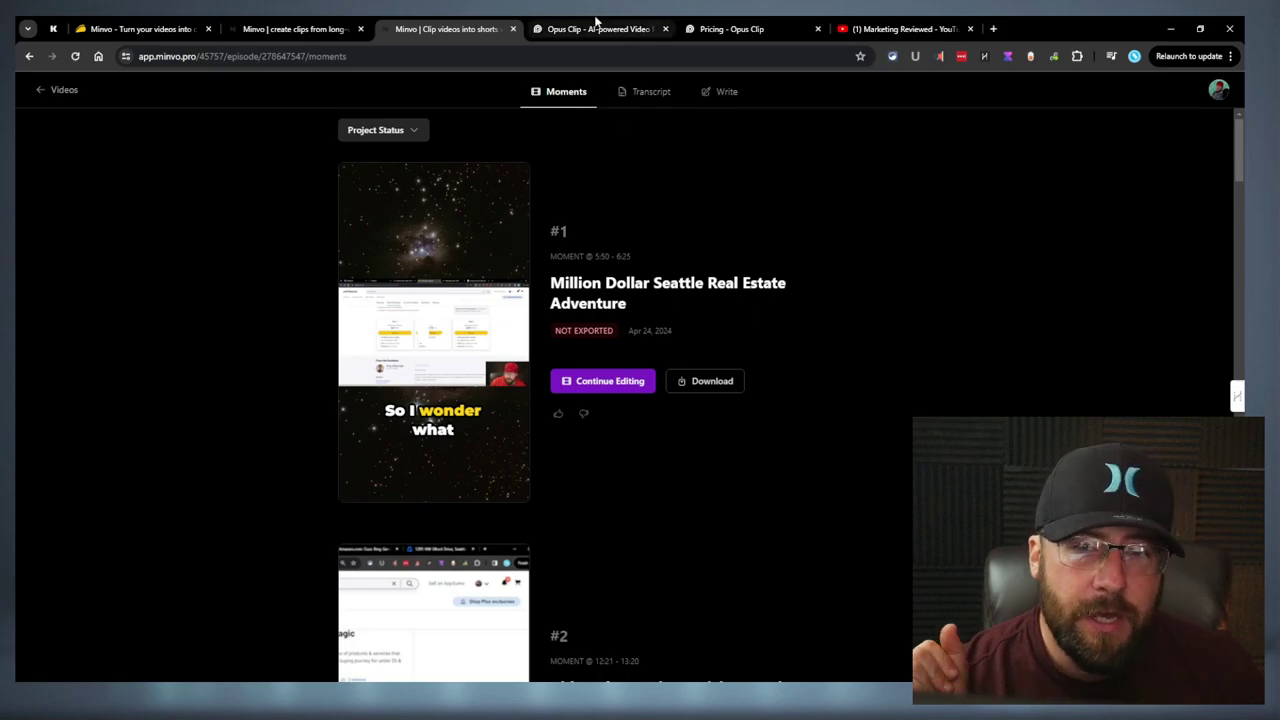
click(596, 24)
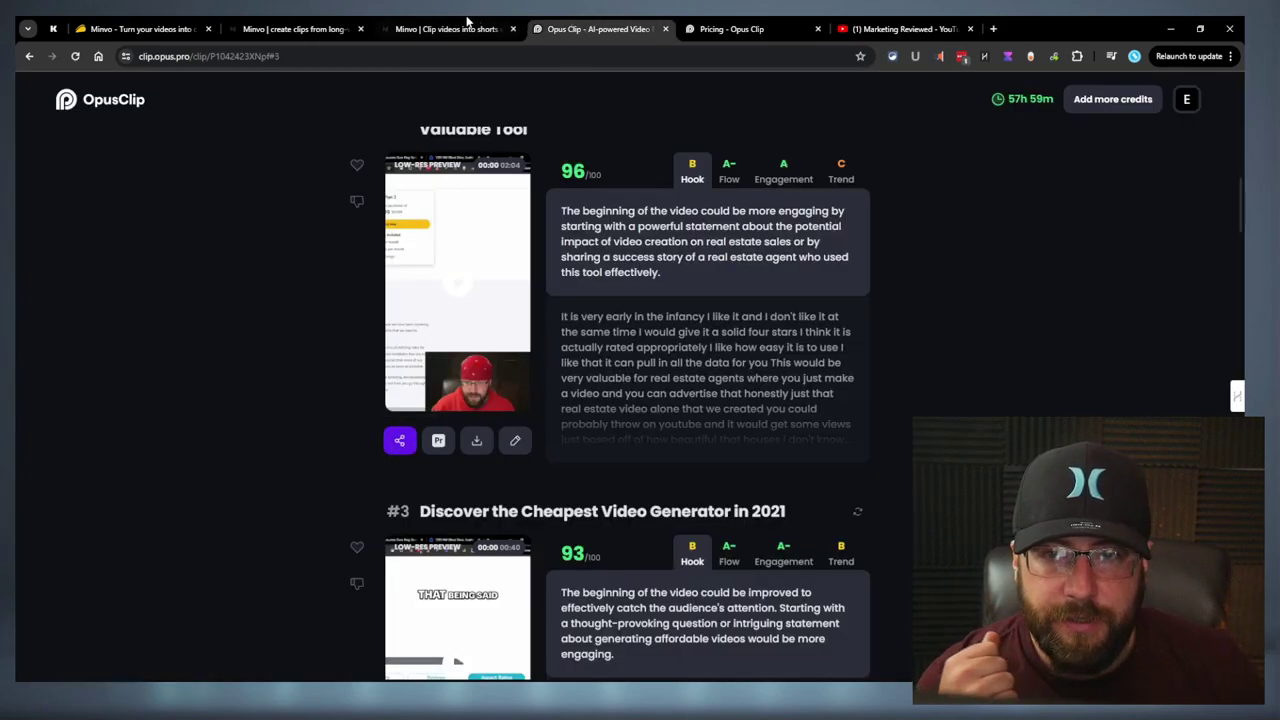
key(ctrl+shift+Tab)
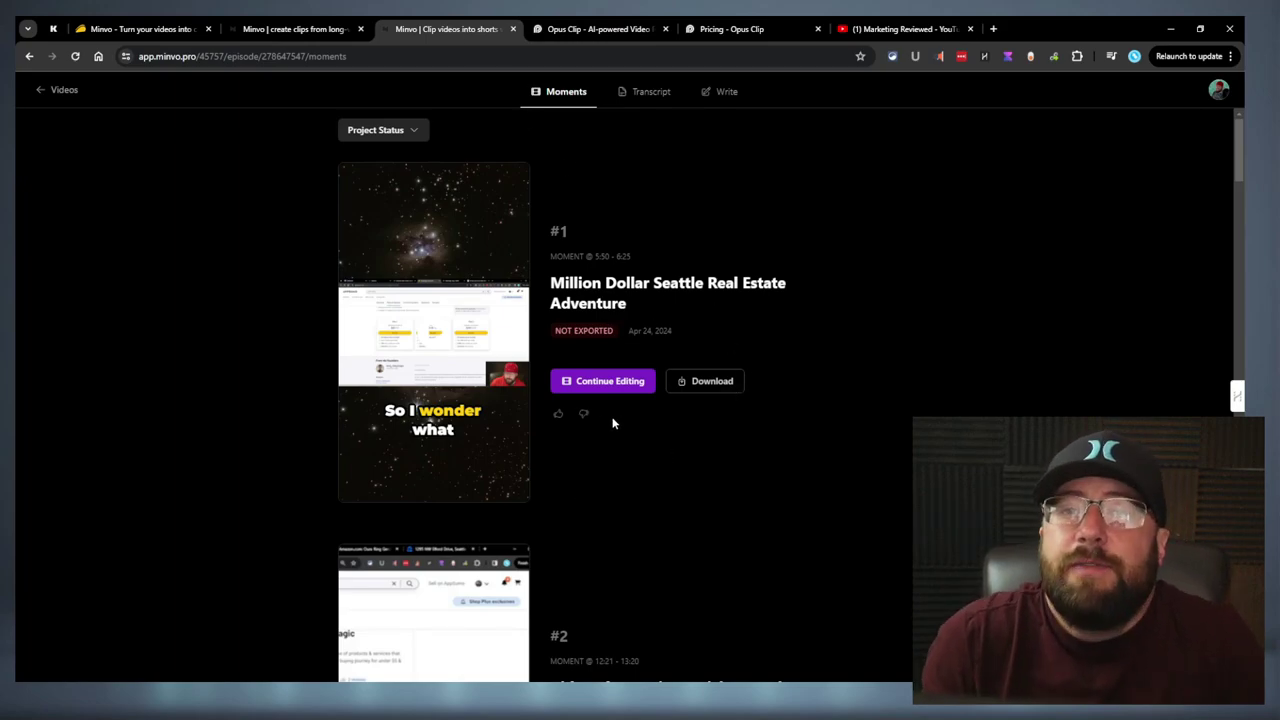
scroll(614, 420, down, 1)
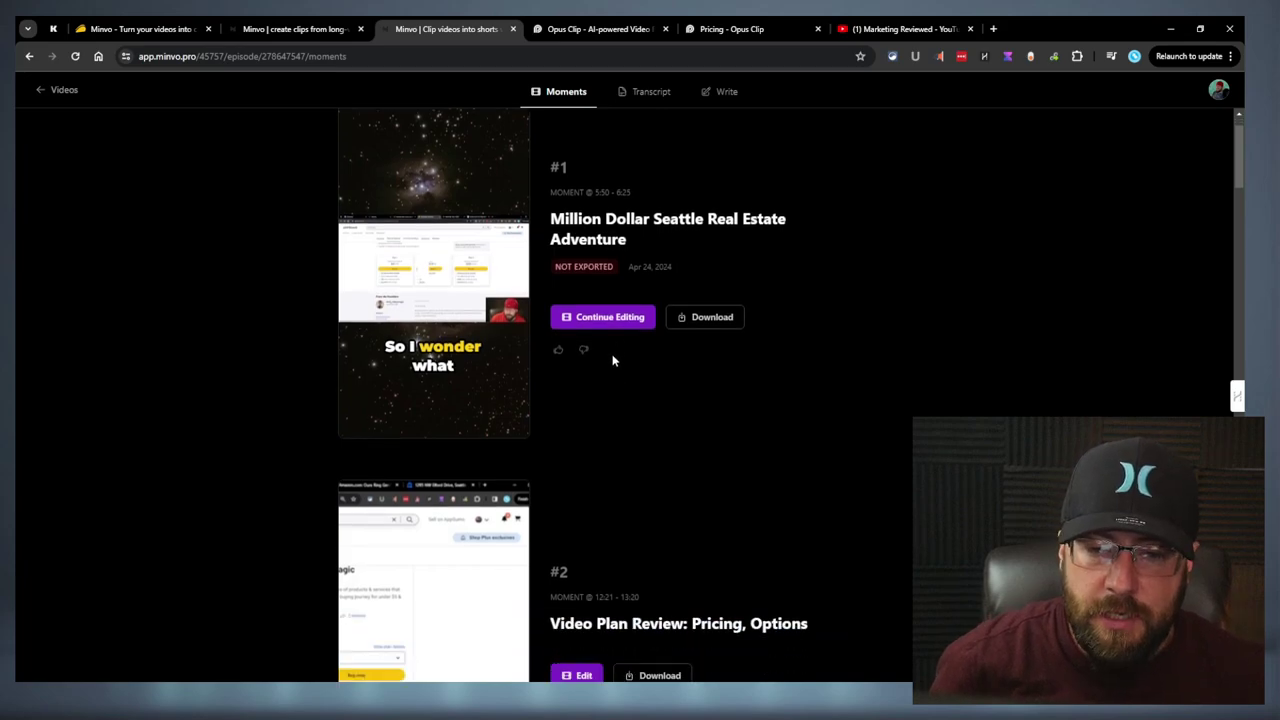
click(596, 28)
click(450, 28)
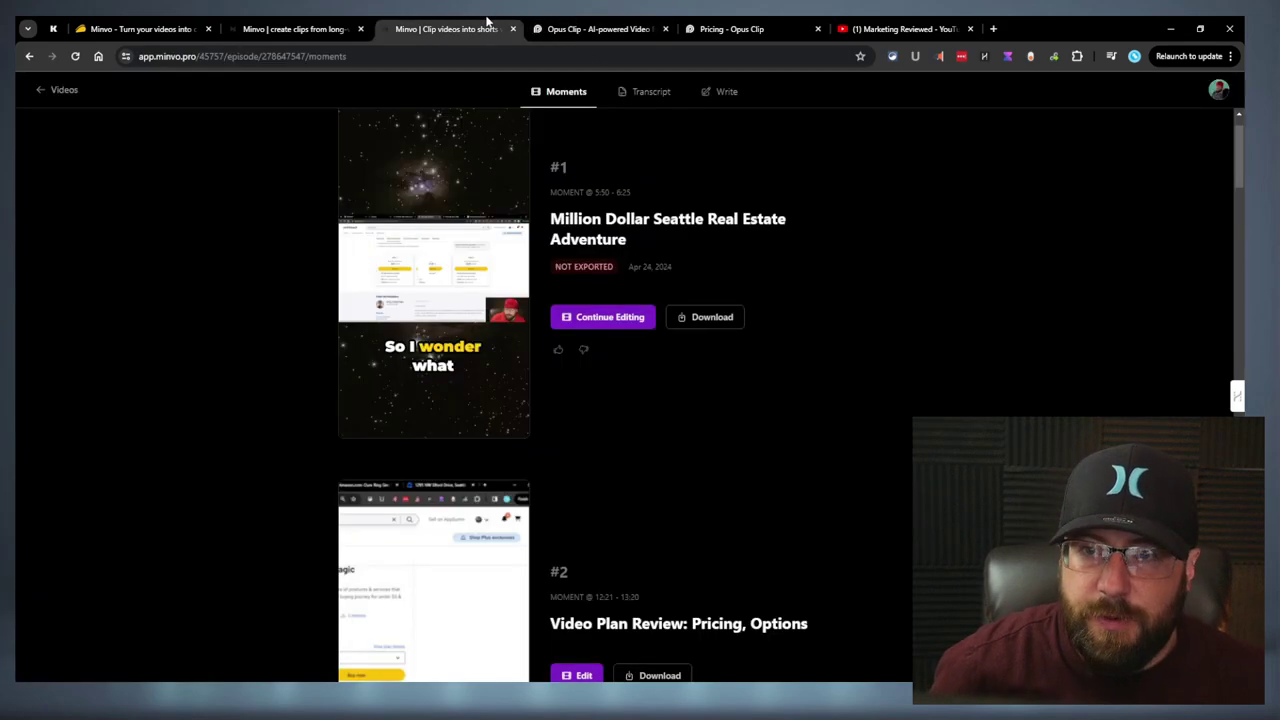
scroll(1206, 250, up, 1)
click(1220, 94)
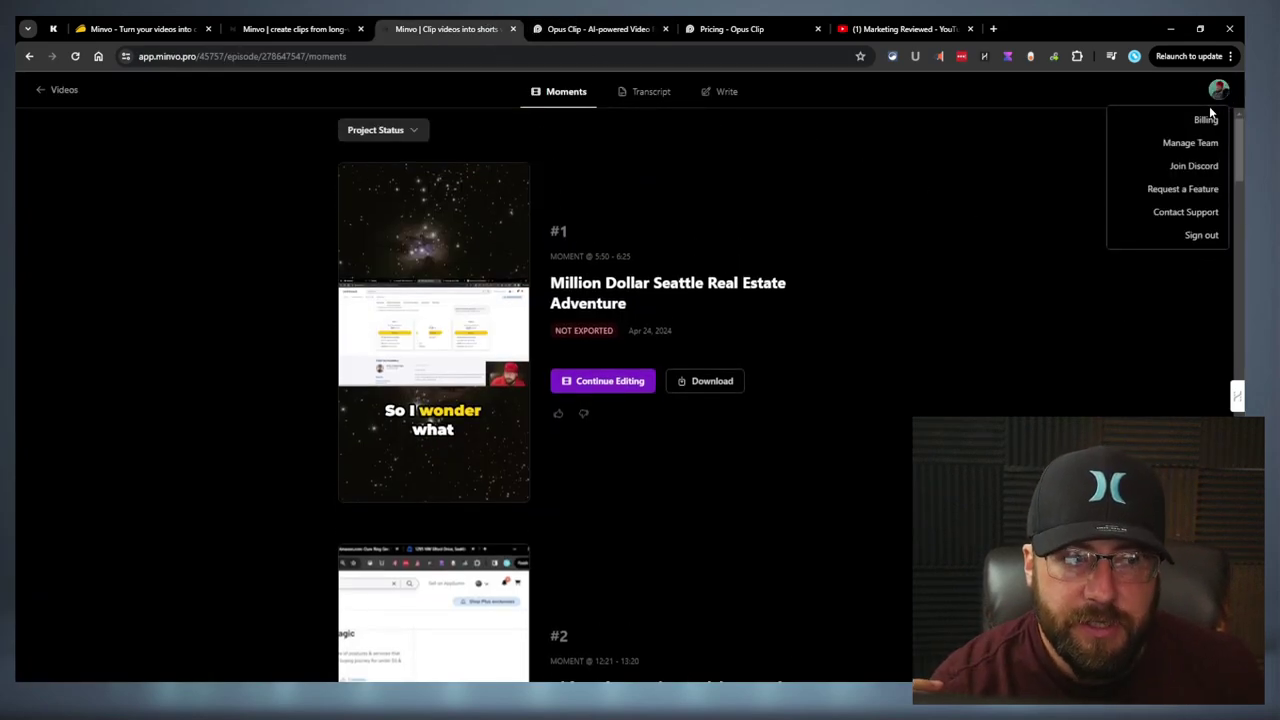
click(644, 35)
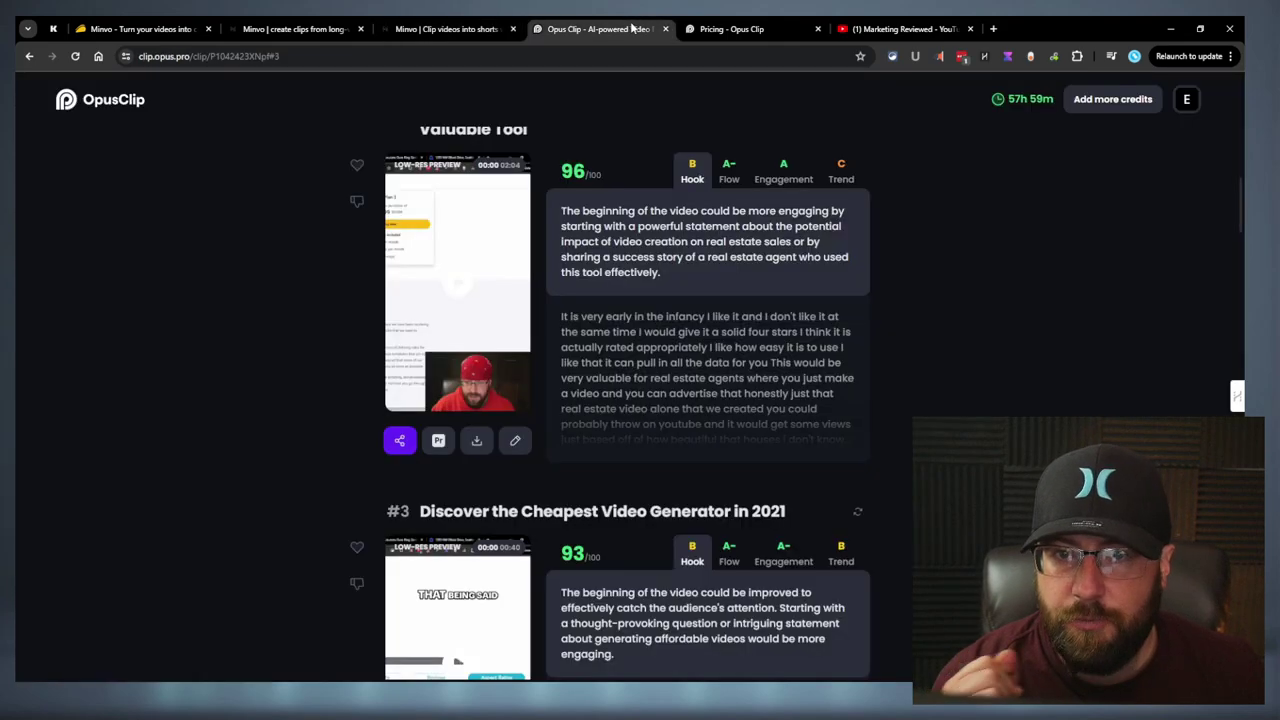
click(450, 28)
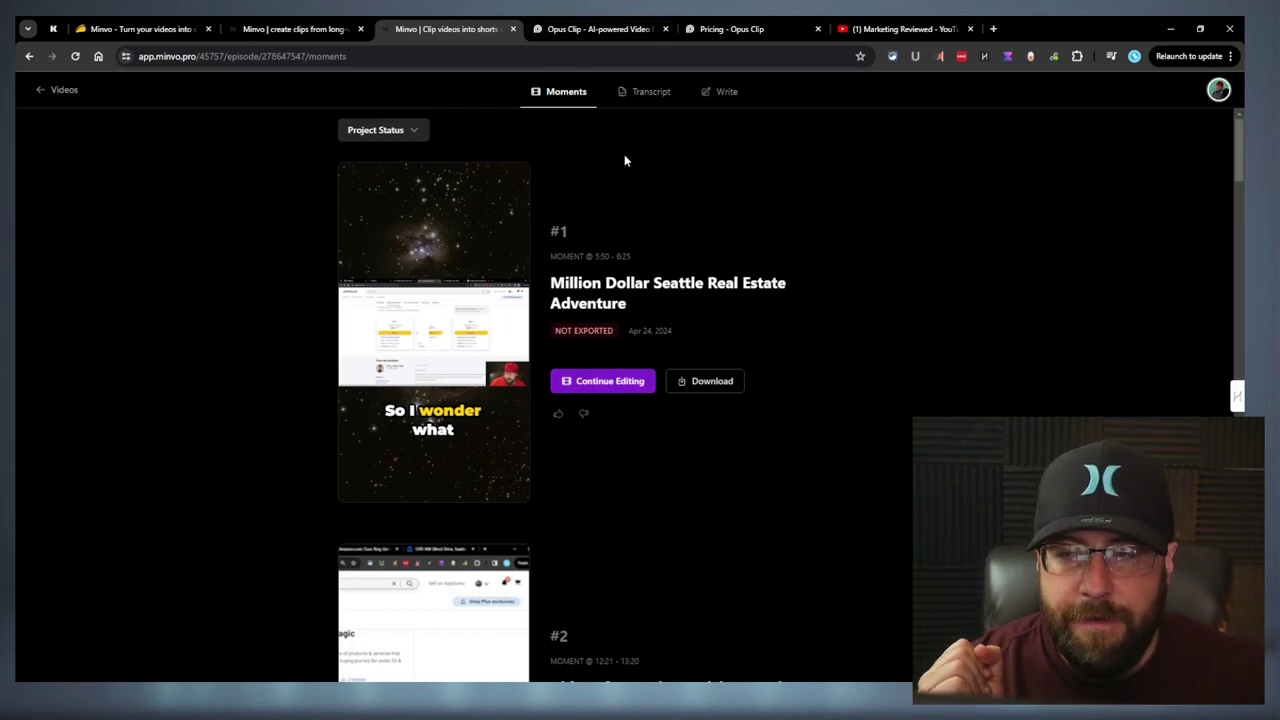
click(1220, 91)
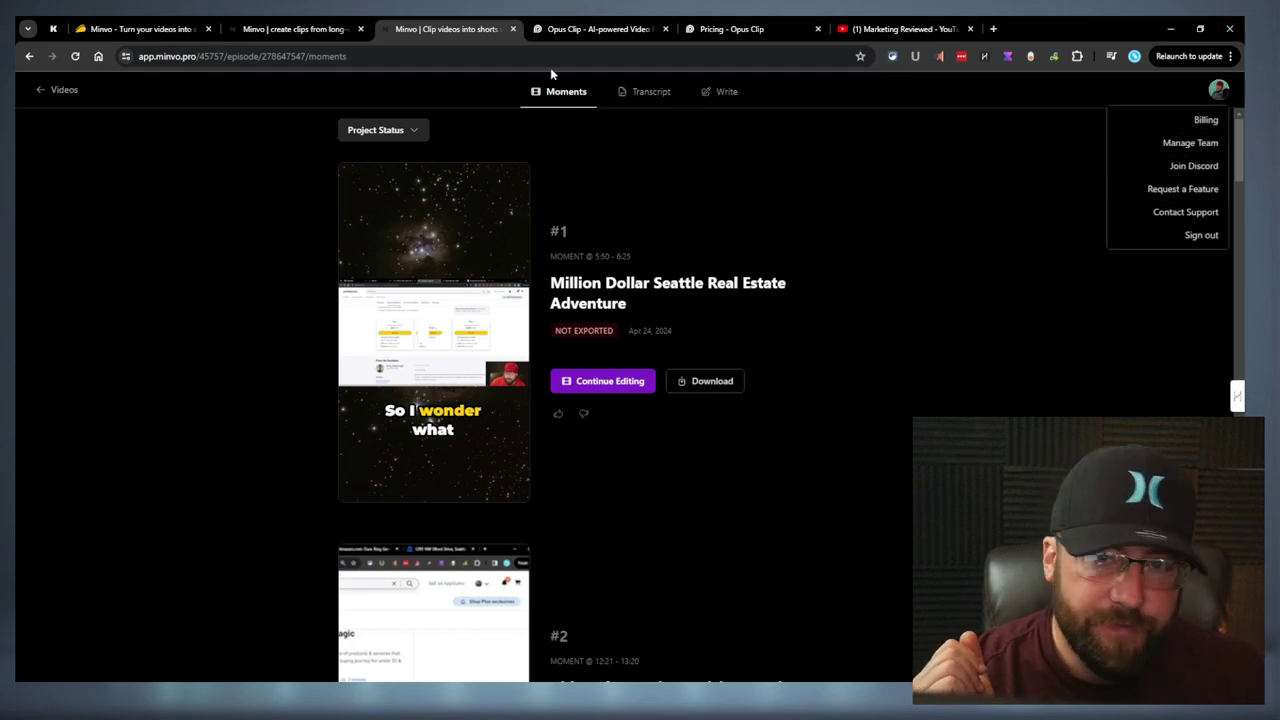
Open Minvo's April 2024 social calendar and inspect the details of the Enhancer V2 post on the 23rd
click(63, 89)
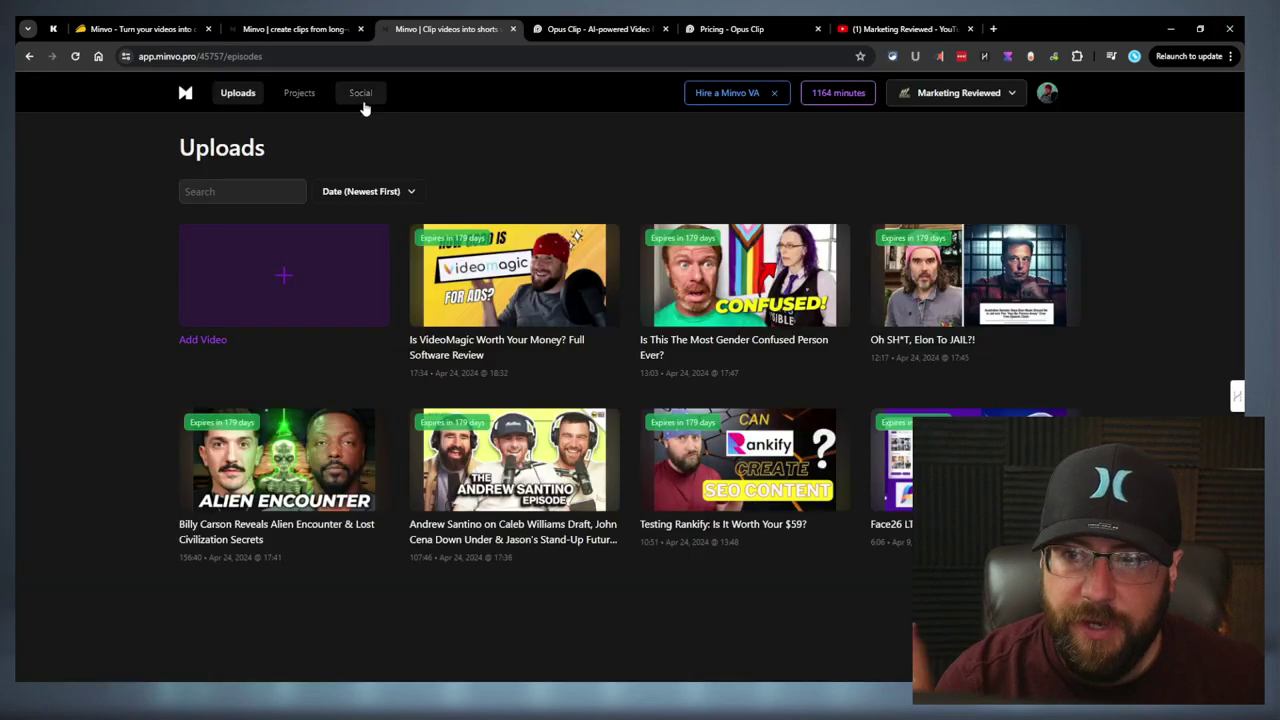
click(360, 95)
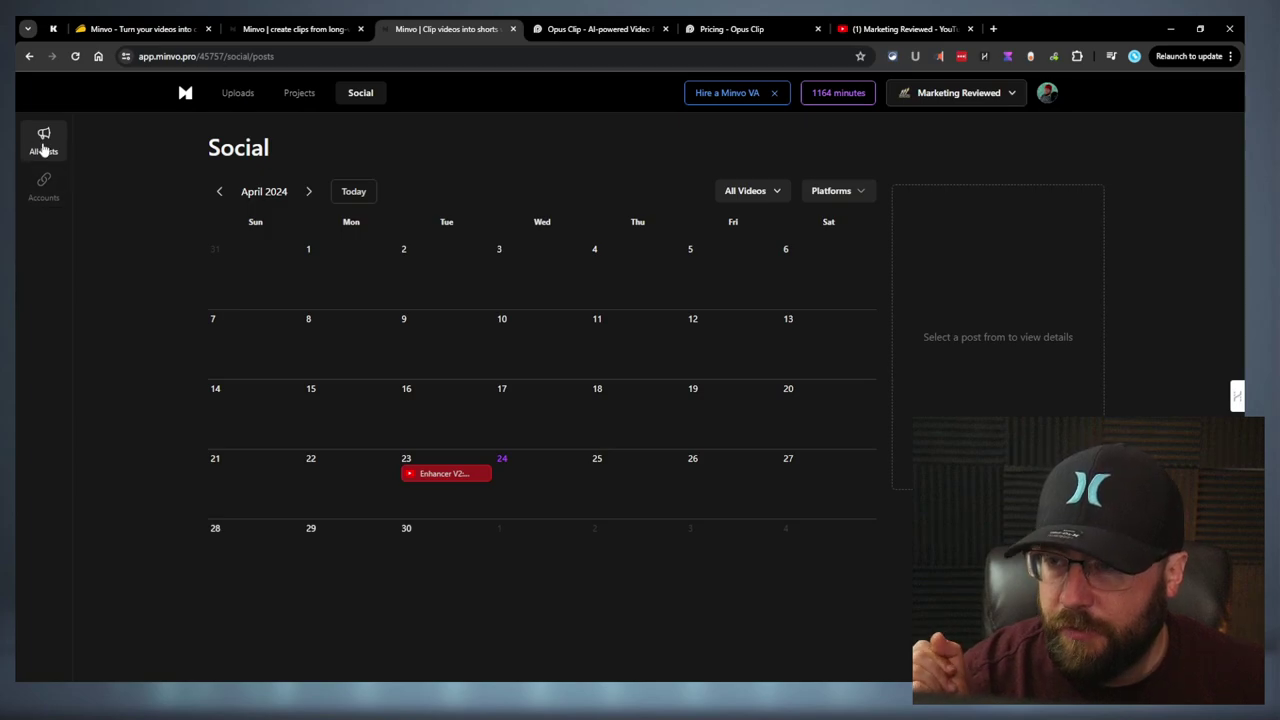
click(470, 476)
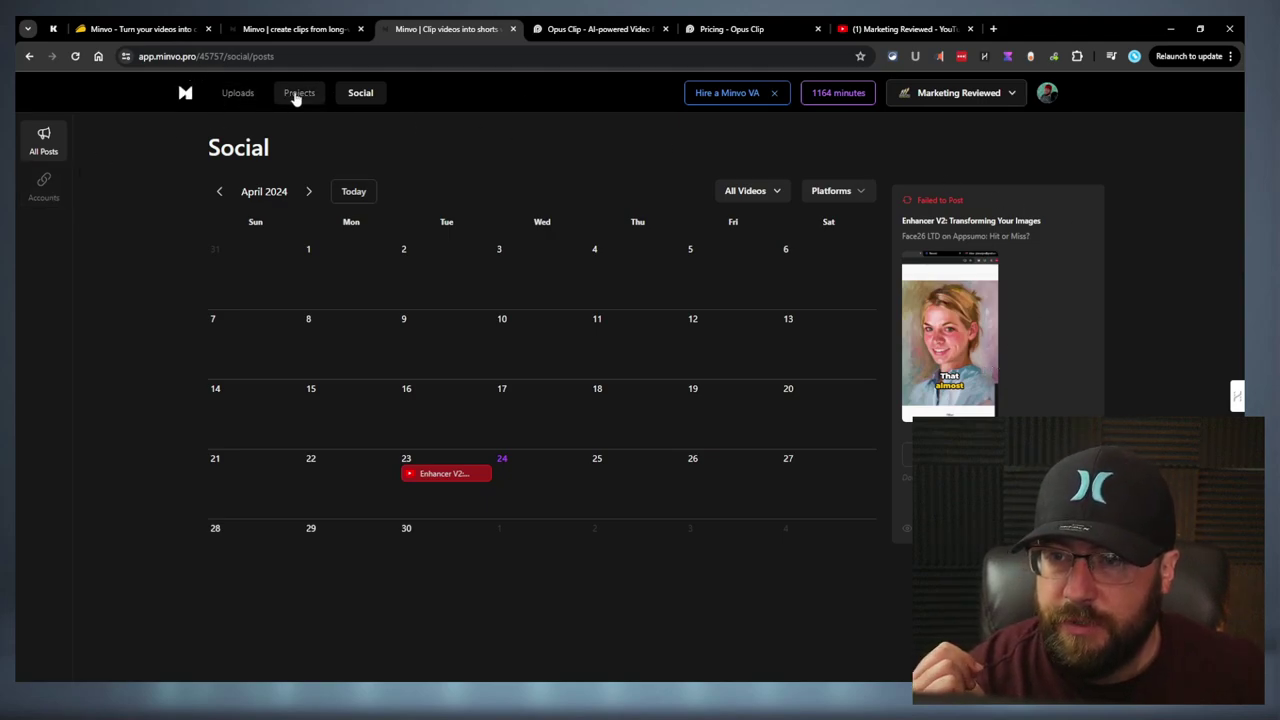
Check the actions available for the "Enhancer V2: Transforming Your Images" project in Minvo's projects list
click(238, 93)
click(299, 93)
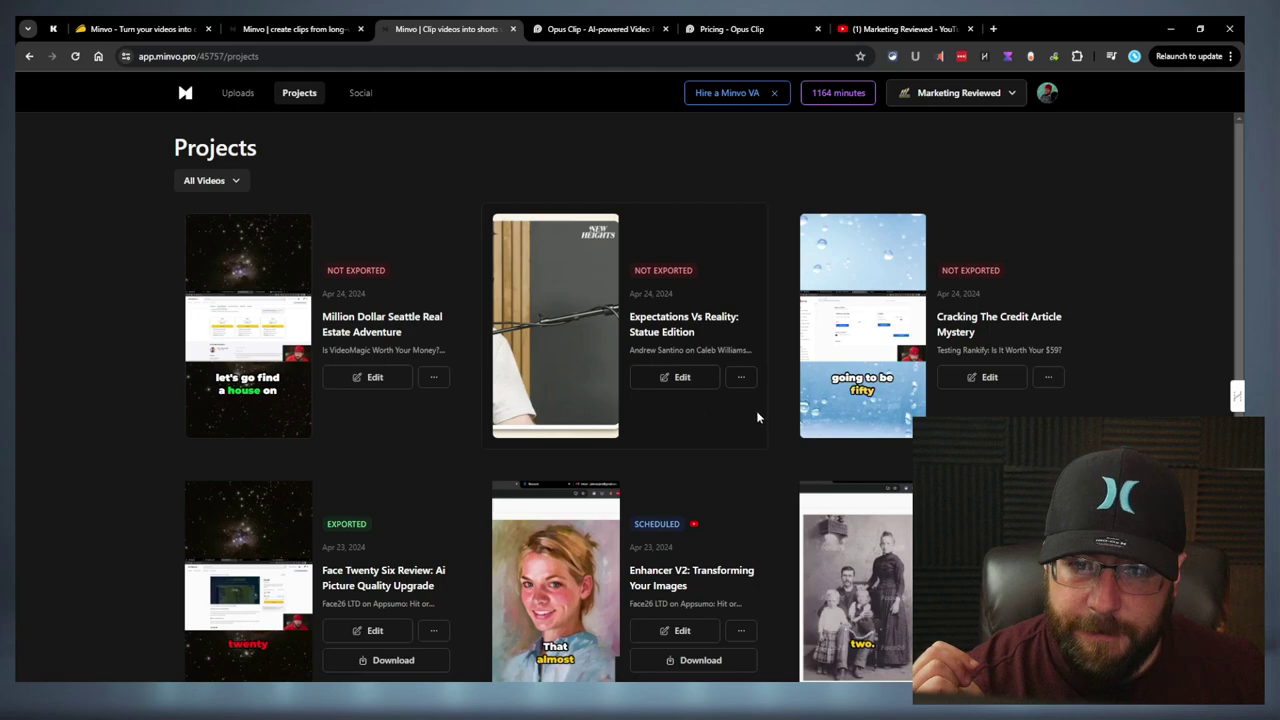
scroll(760, 417, down, 1)
click(741, 532)
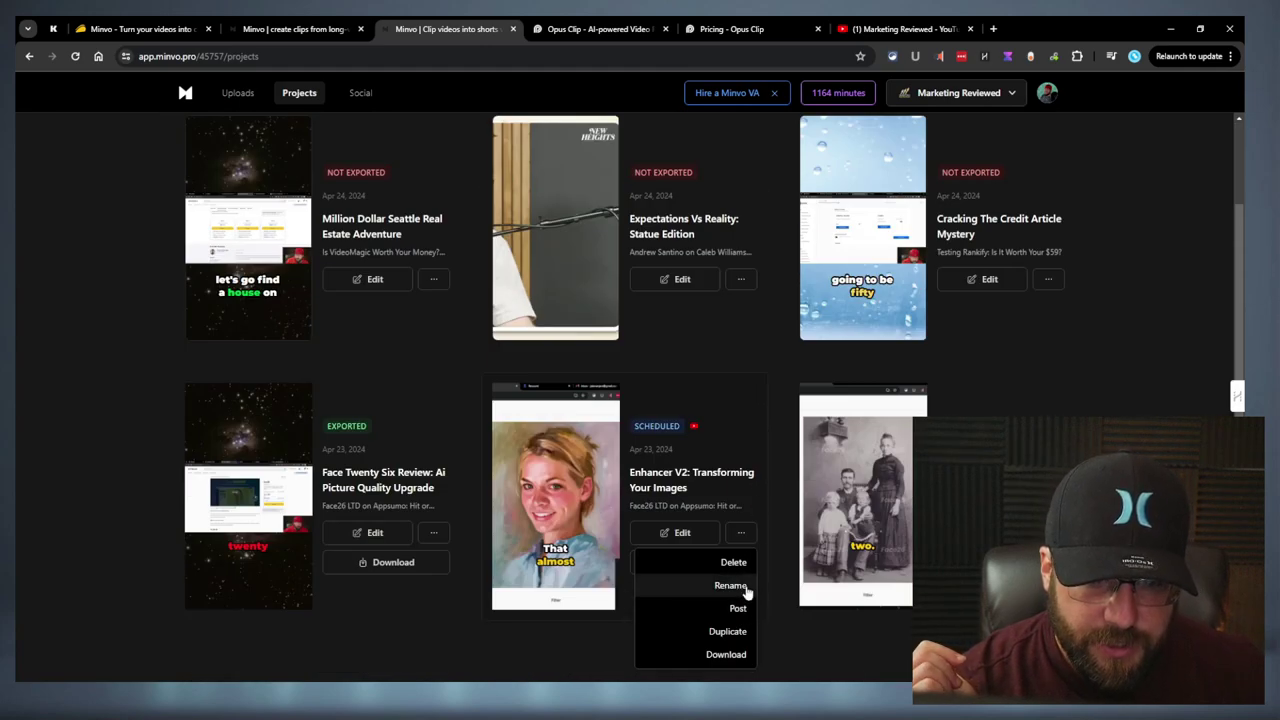
Recheck the Enhancer V2 post in Minvo's social calendar and review the connected social accounts
click(692, 426)
click(468, 475)
drag(483, 491, 443, 491)
click(720, 490)
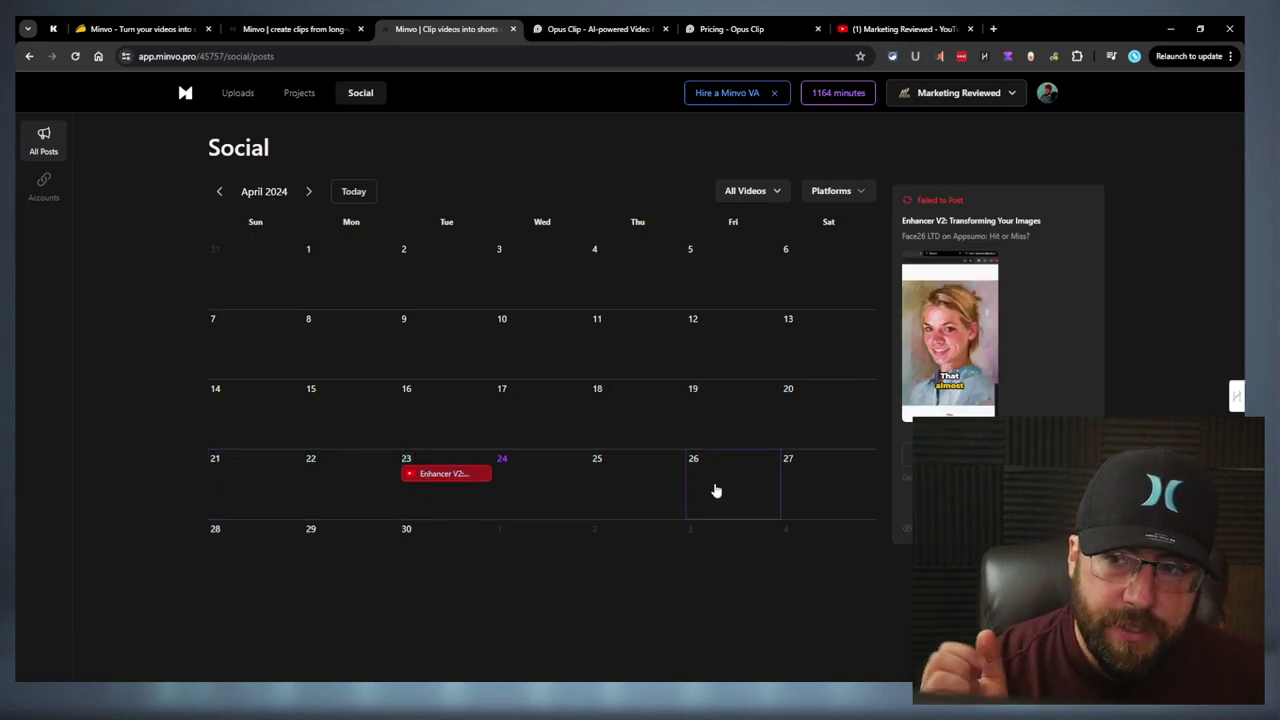
click(50, 192)
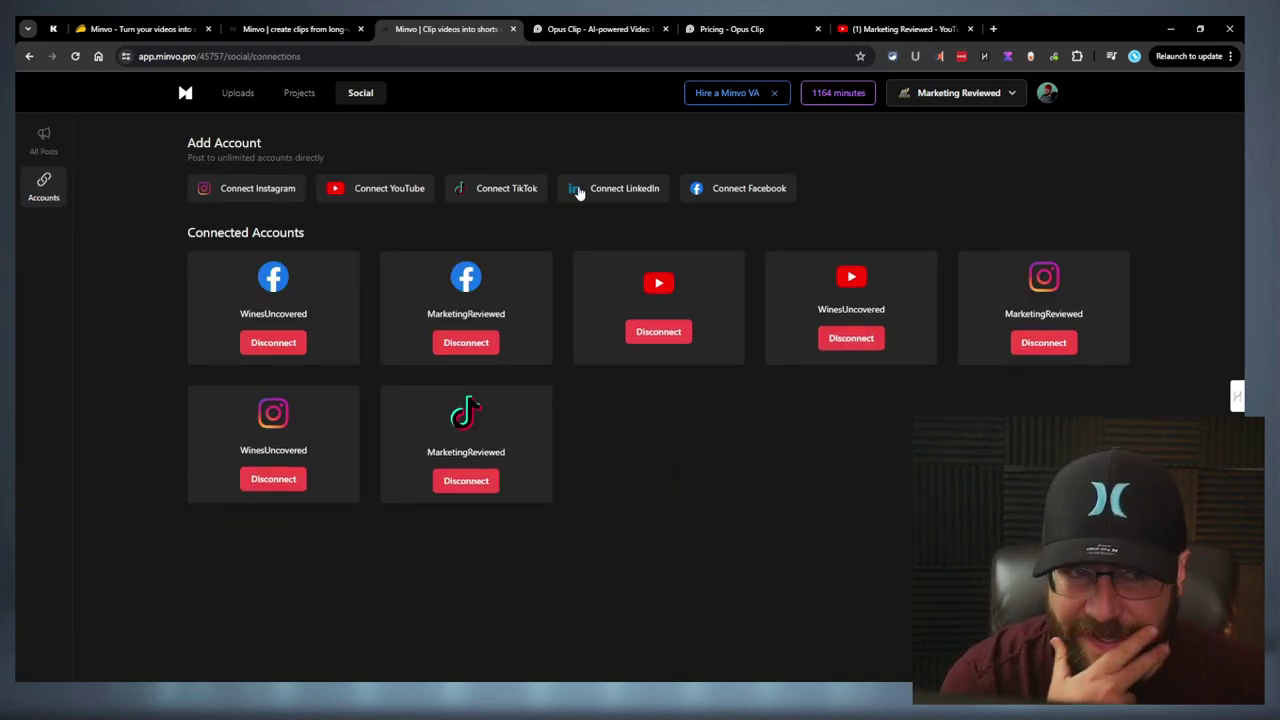
Open the VideoMagic review's writing assistant and examine its Shownotes, Promote, Find and Refine prompt presets
click(228, 92)
mouse_move(540, 283)
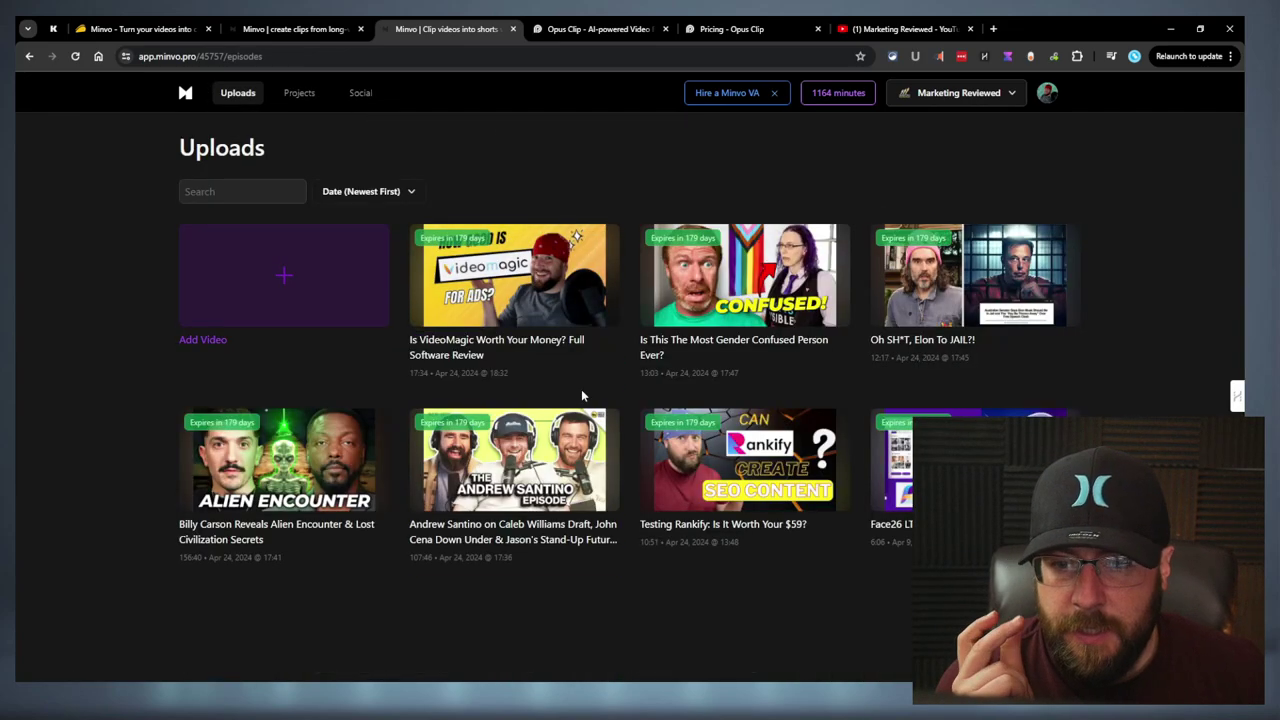
click(522, 375)
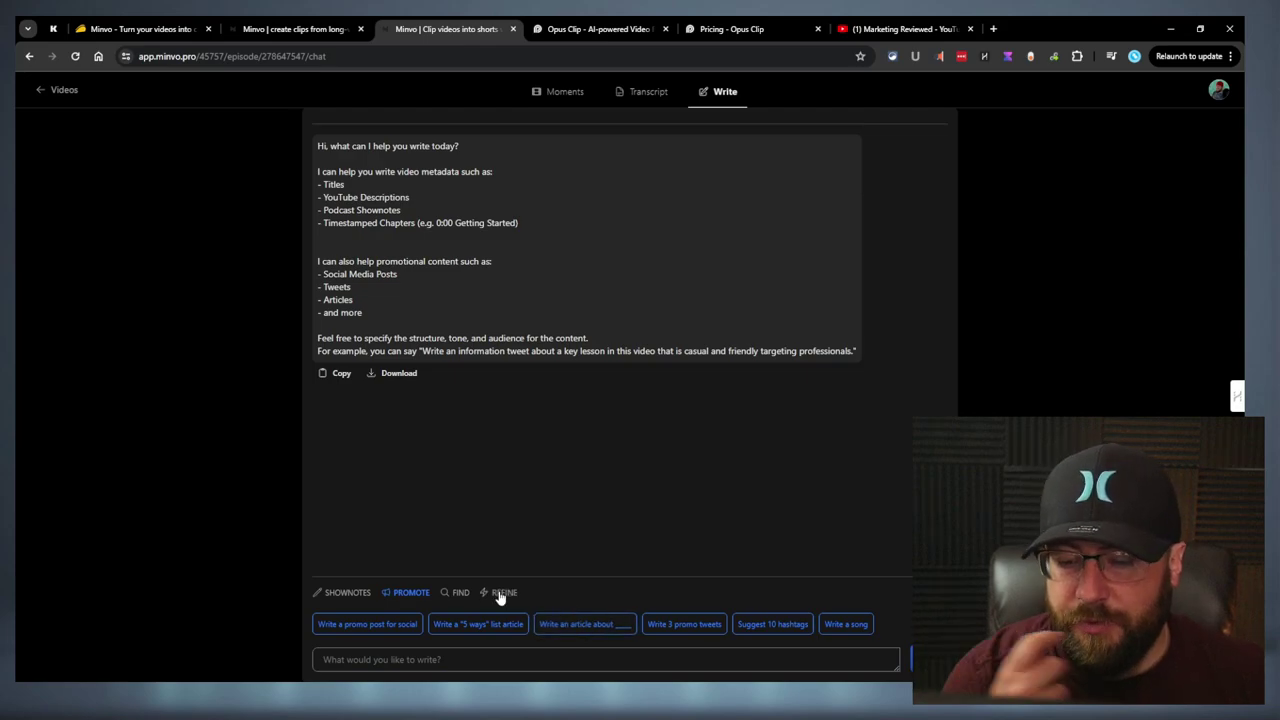
click(347, 592)
click(400, 598)
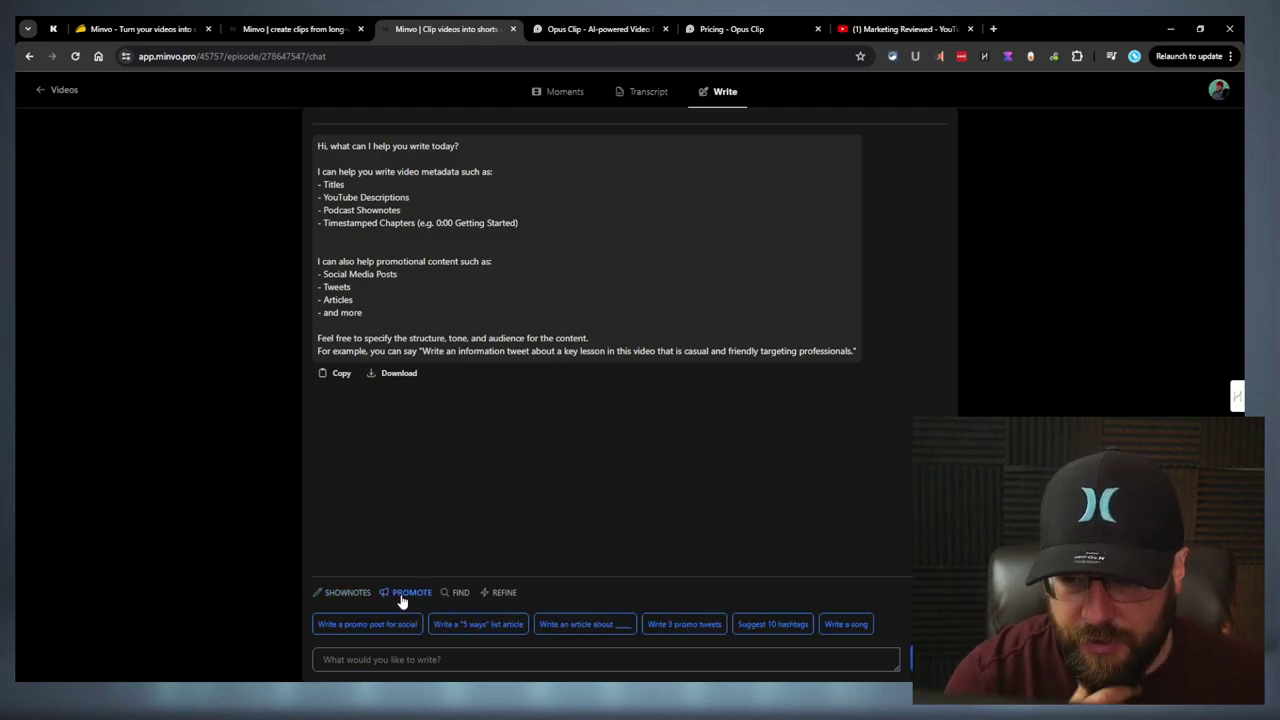
click(452, 597)
click(512, 598)
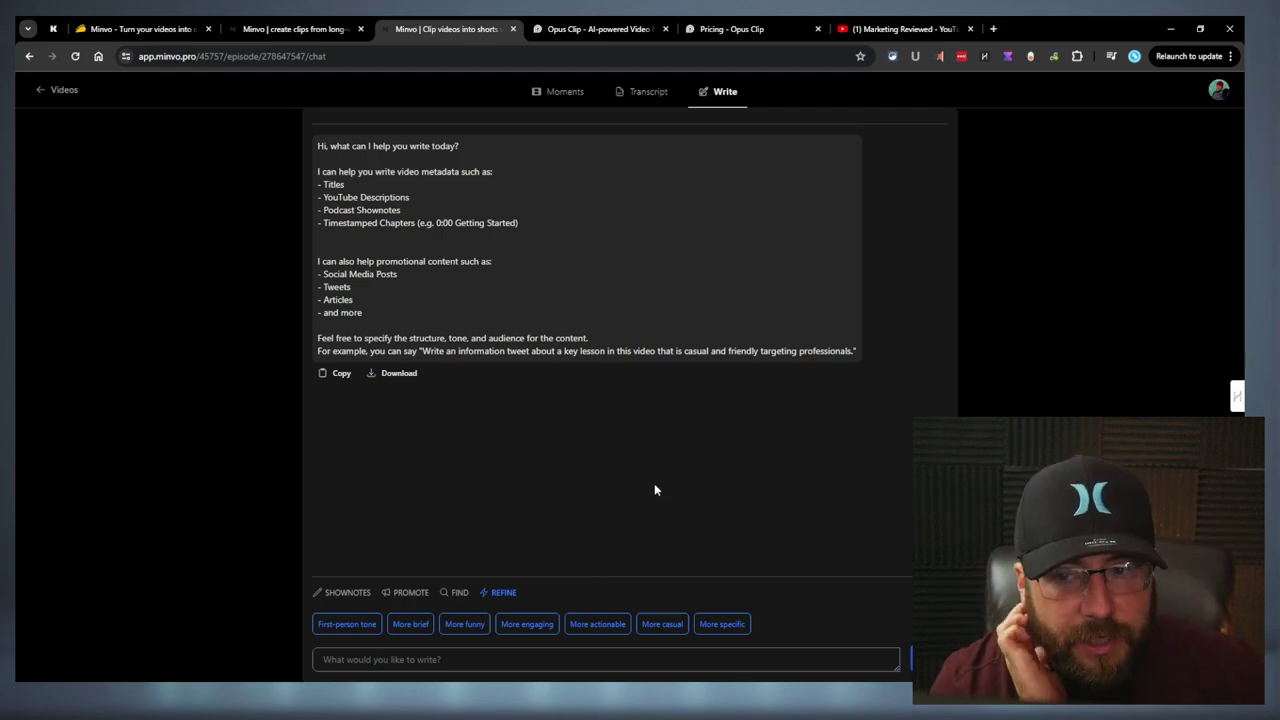
Generate a social media promo post for the VideoMagic review with the preset Promote prompt
click(394, 597)
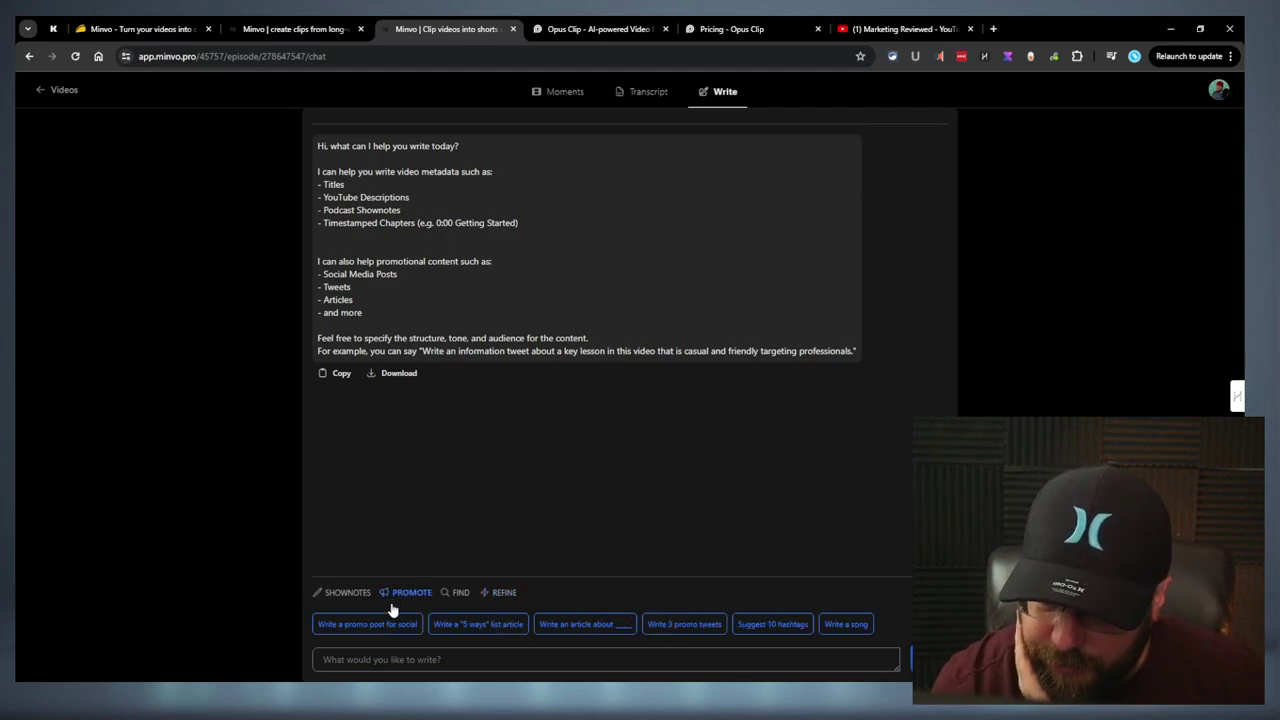
click(390, 623)
key(Return)
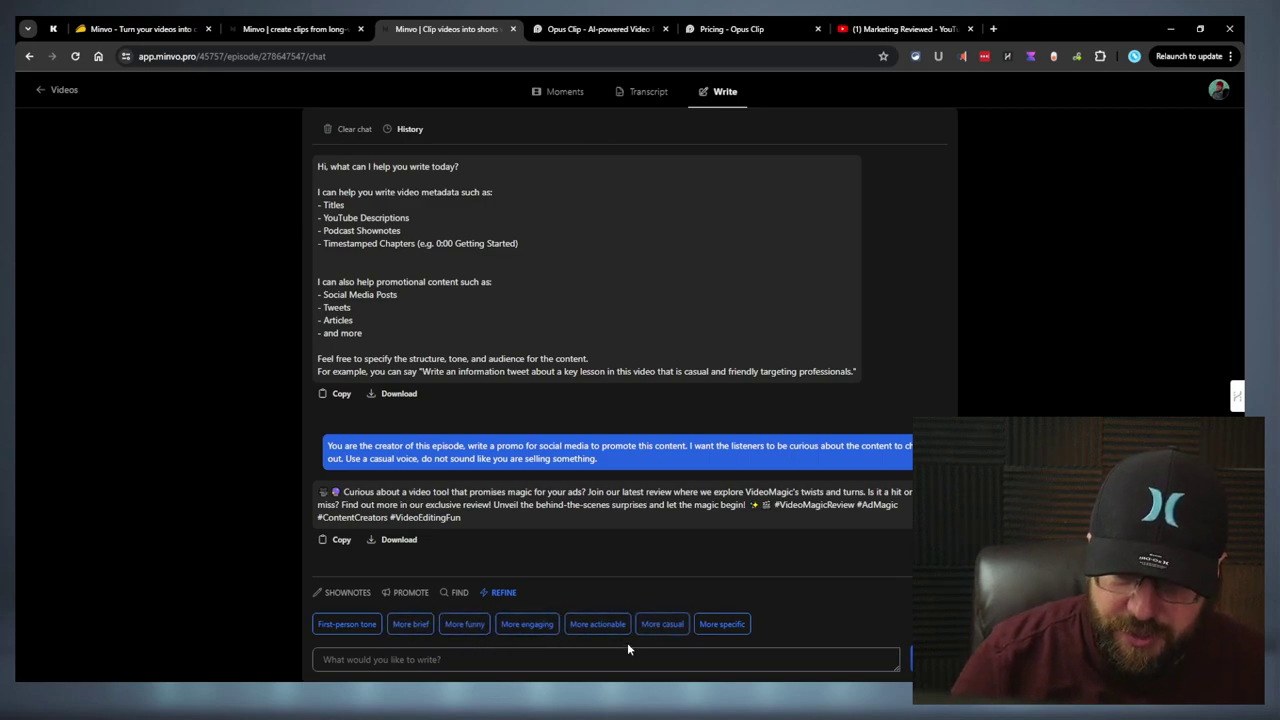
Review the VideoMagic transcript and the passages used by its existing shorts, including "Efficient Multimedia & Review Management"
key(alt+Left)
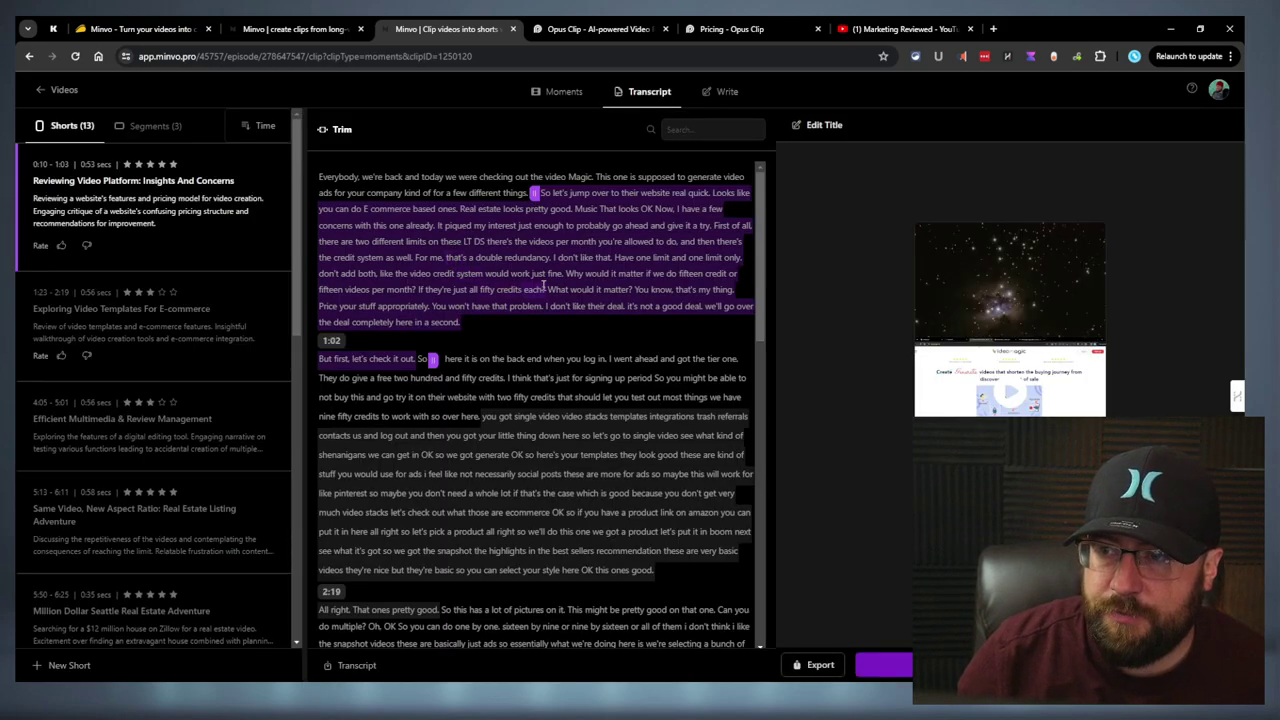
scroll(543, 287, down, 15)
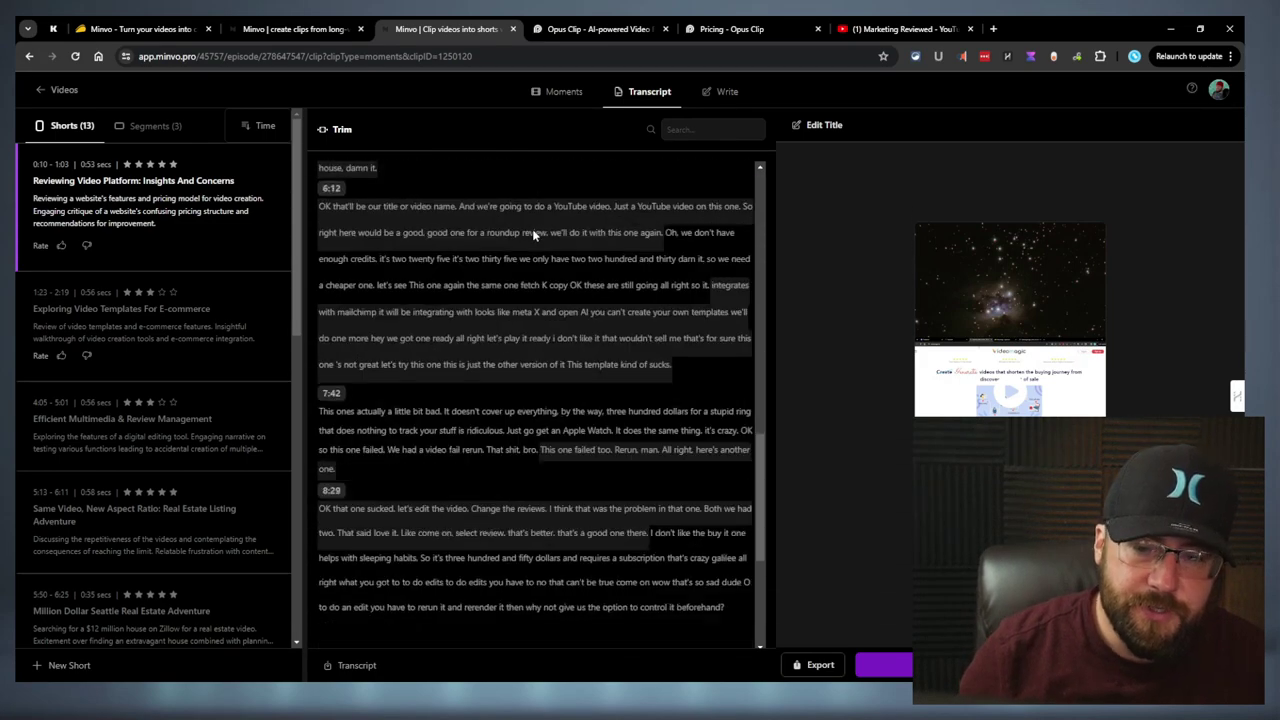
key(alt+Left)
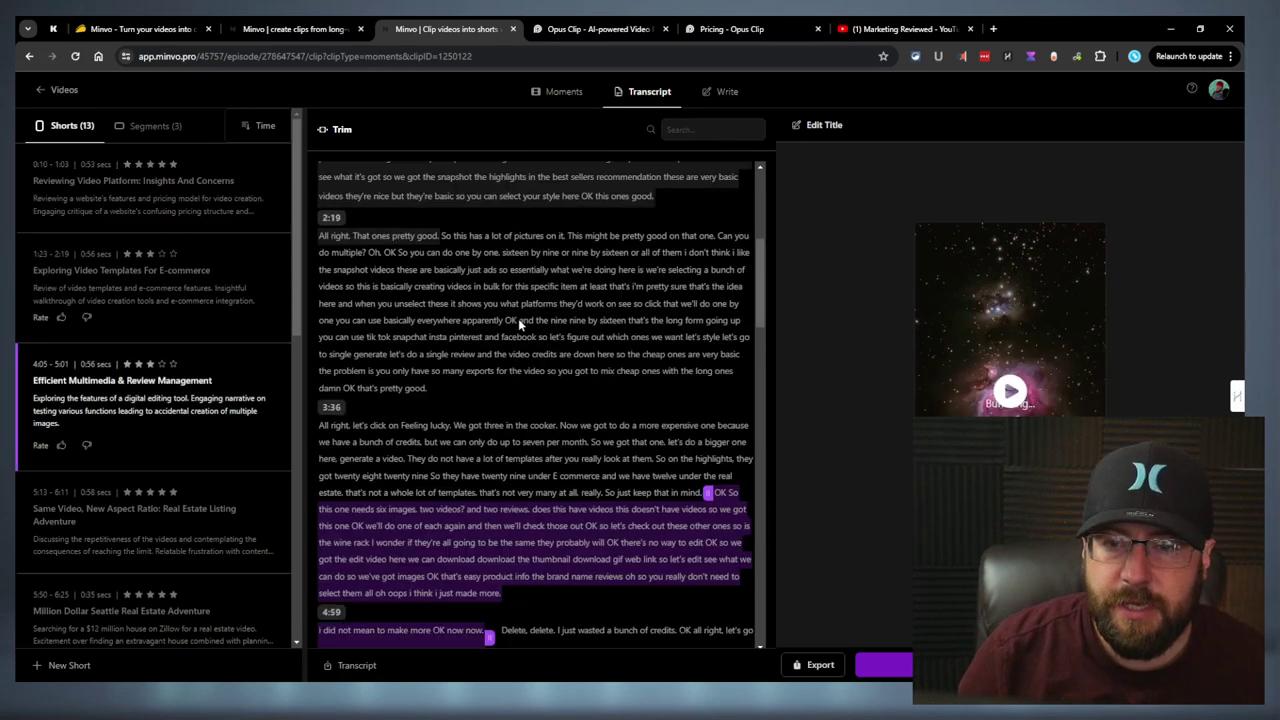
drag(519, 323, 333, 278)
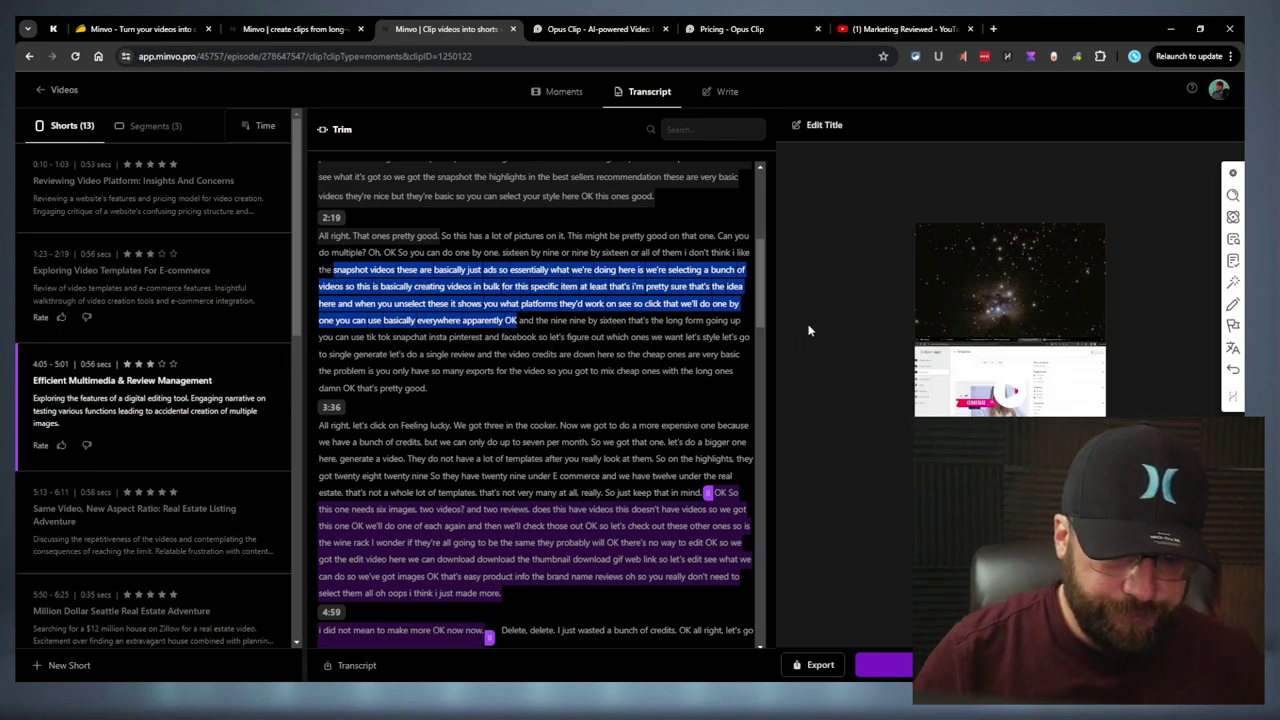
key(alt+Left)
click(586, 366)
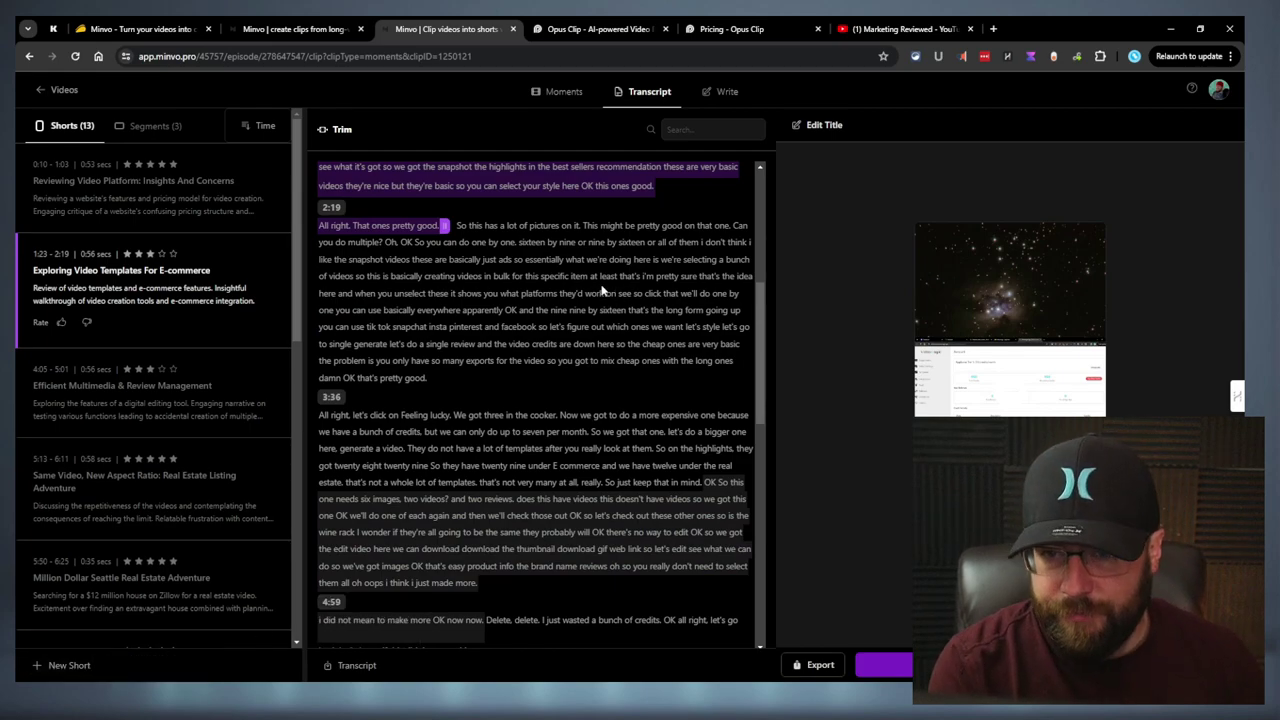
Create a new short from the transcript passage running from "Oh, OK So you can do one by one" to "everywhere apparently OK"
drag(383, 240, 531, 357)
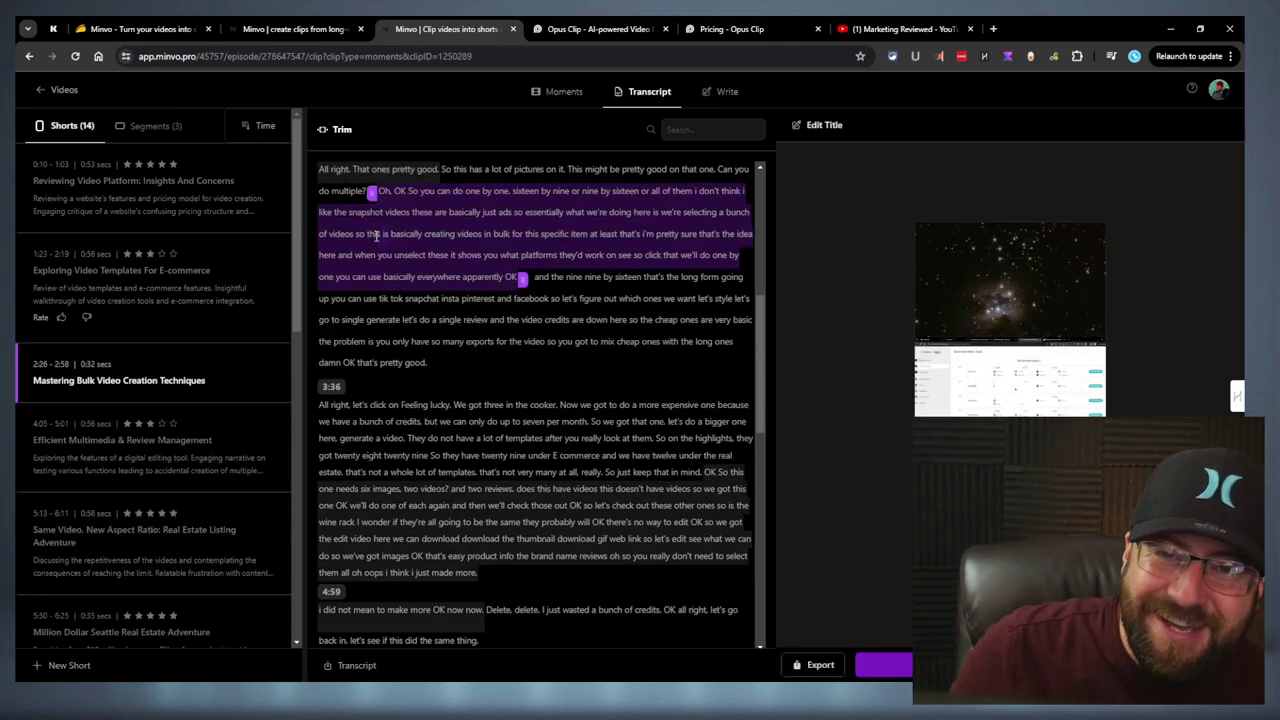
scroll(490, 318, up, 1)
scroll(490, 318, up, 4)
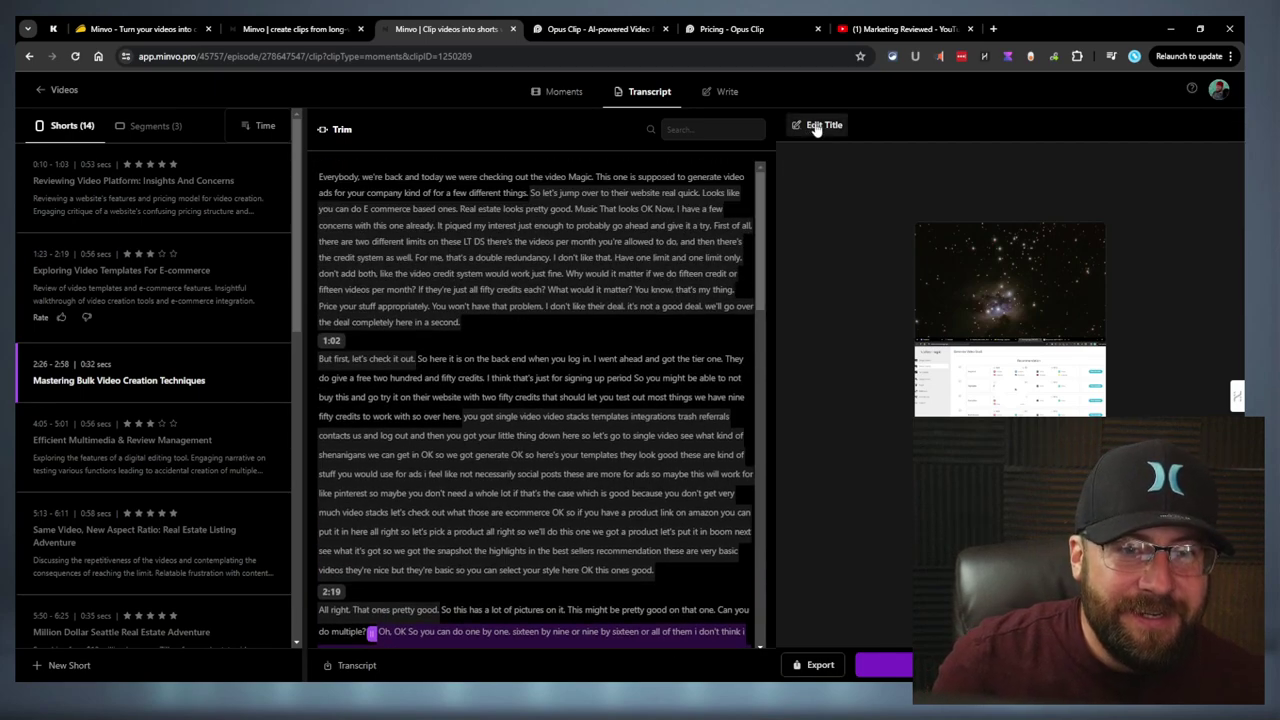
Regenerate the title of the new 2:26–2:58 short with AI
click(822, 125)
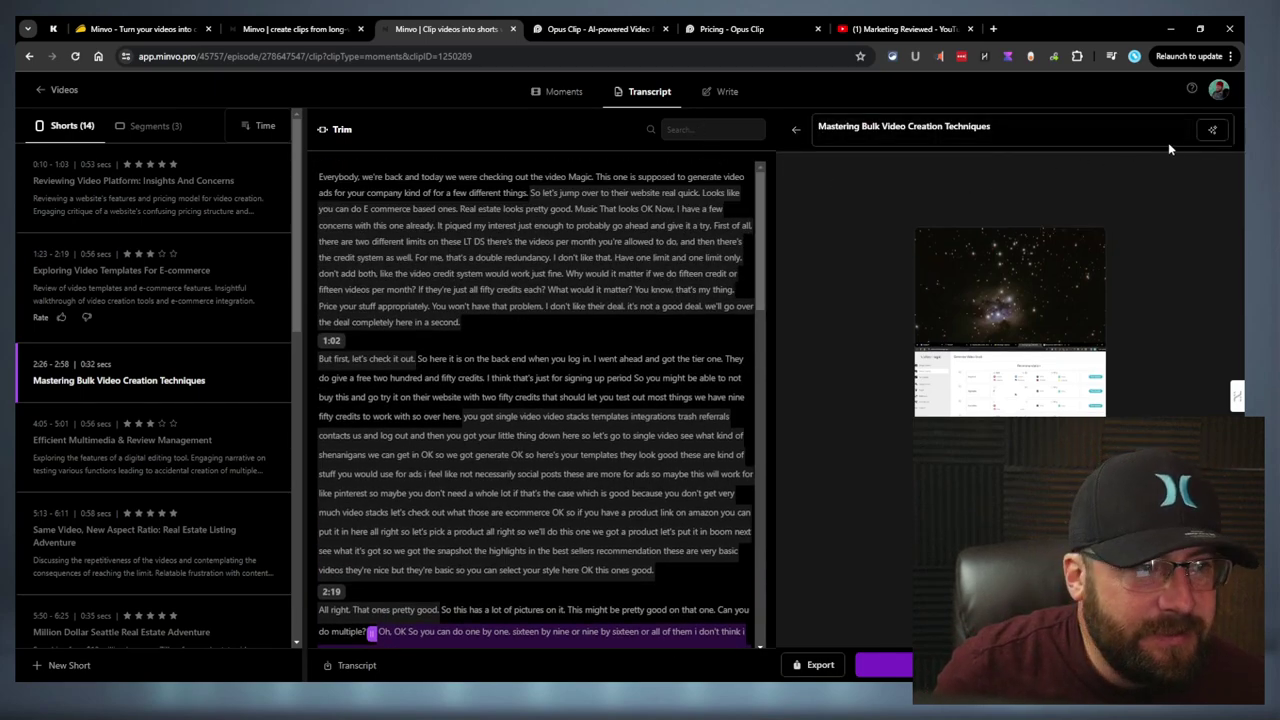
click(1211, 133)
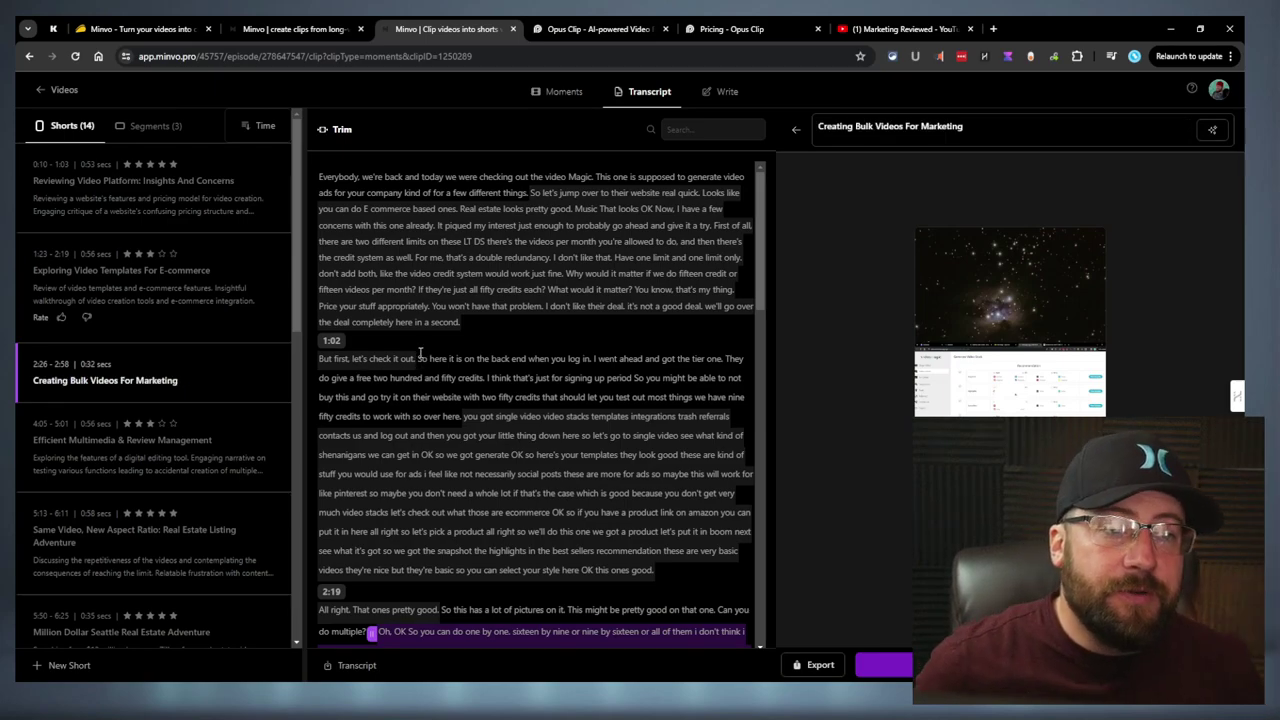
click(946, 365)
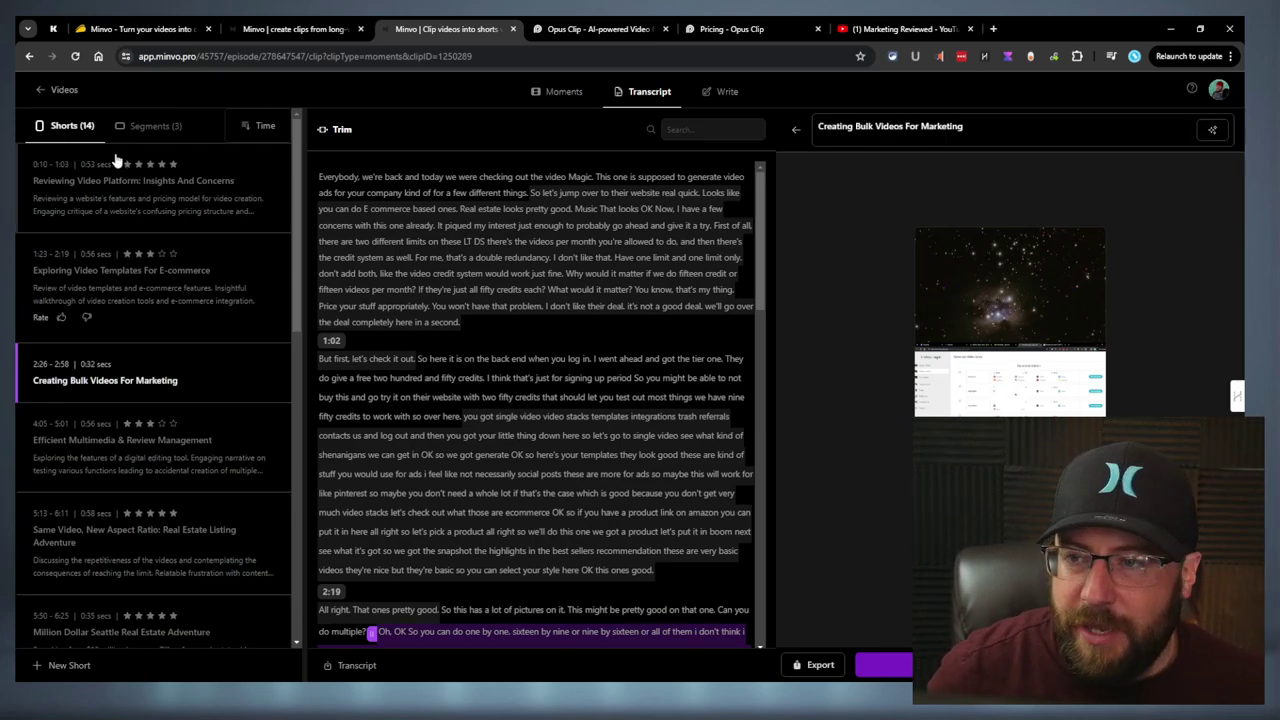
Open the pricing page on Minvo's website and review the Creator plan's excluded features and the monthly minute options
click(725, 93)
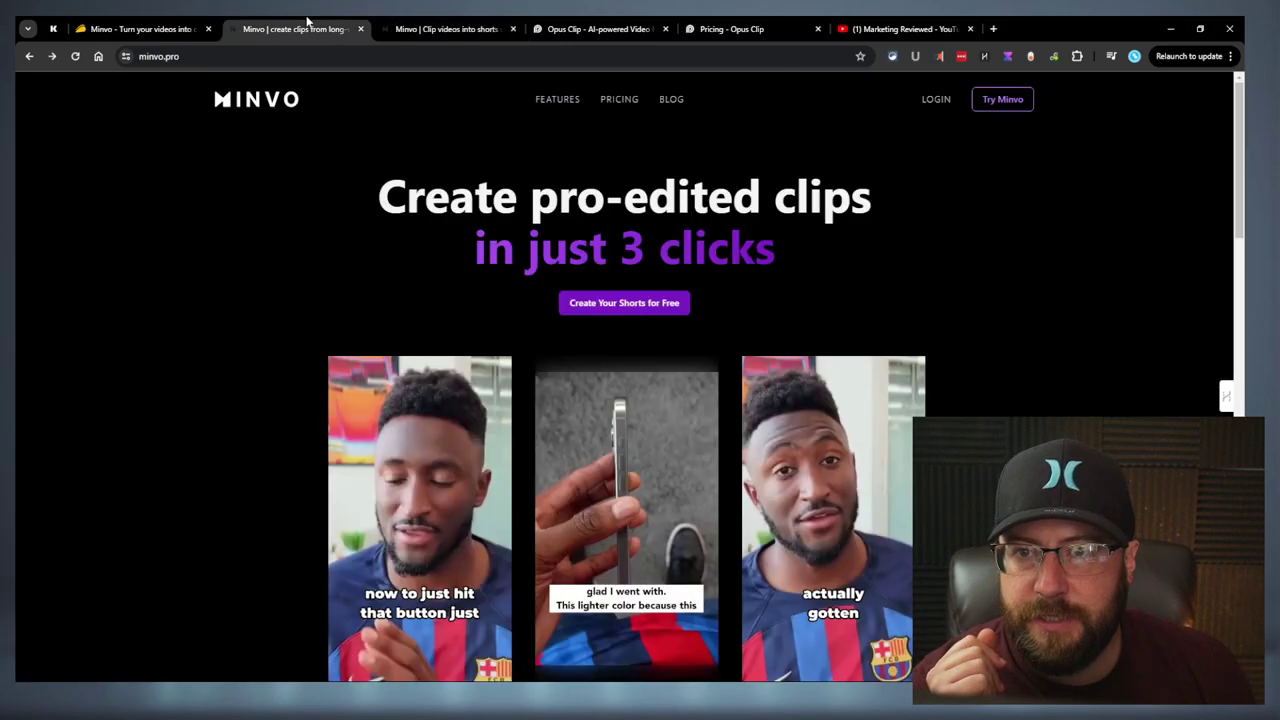
click(620, 100)
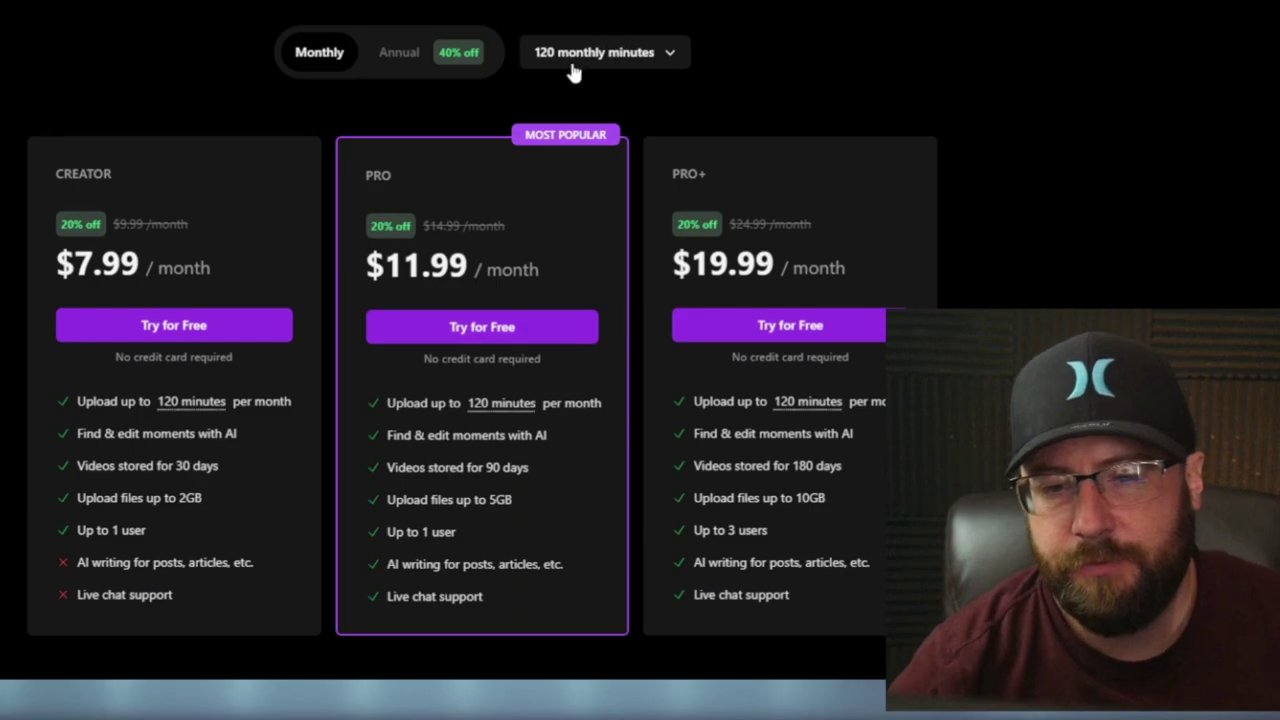
drag(418, 649, 306, 603)
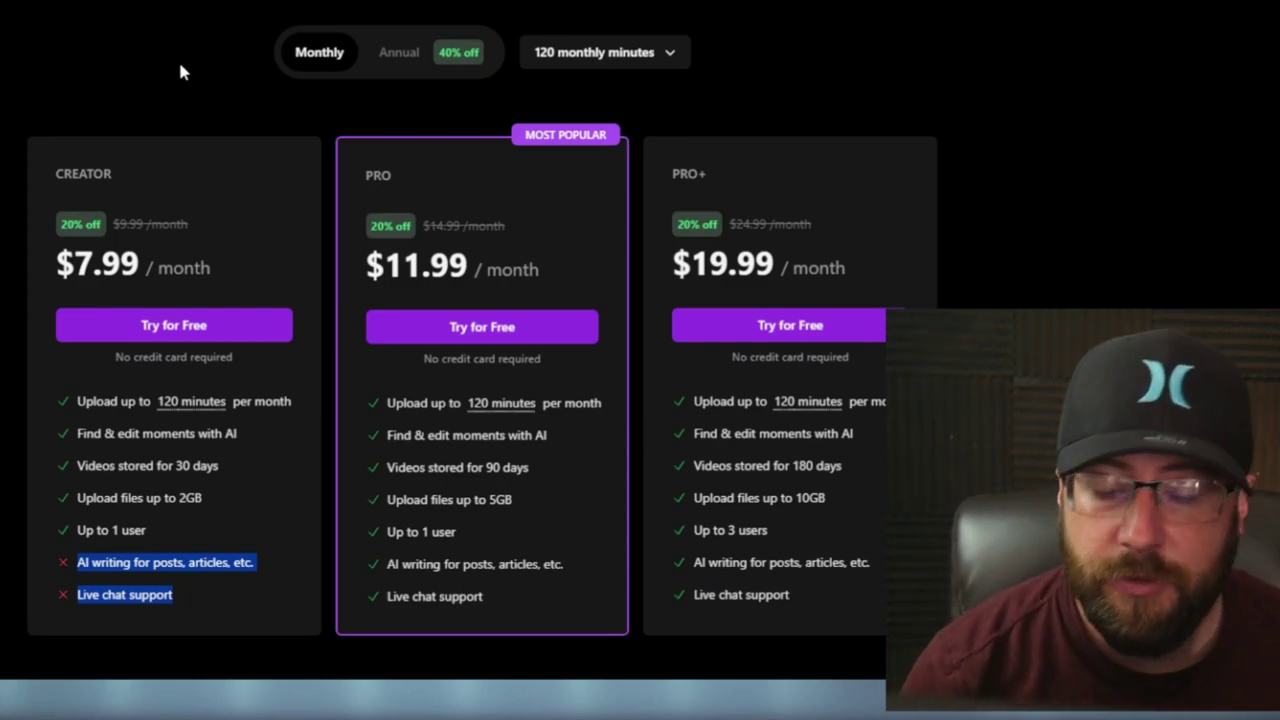
click(600, 52)
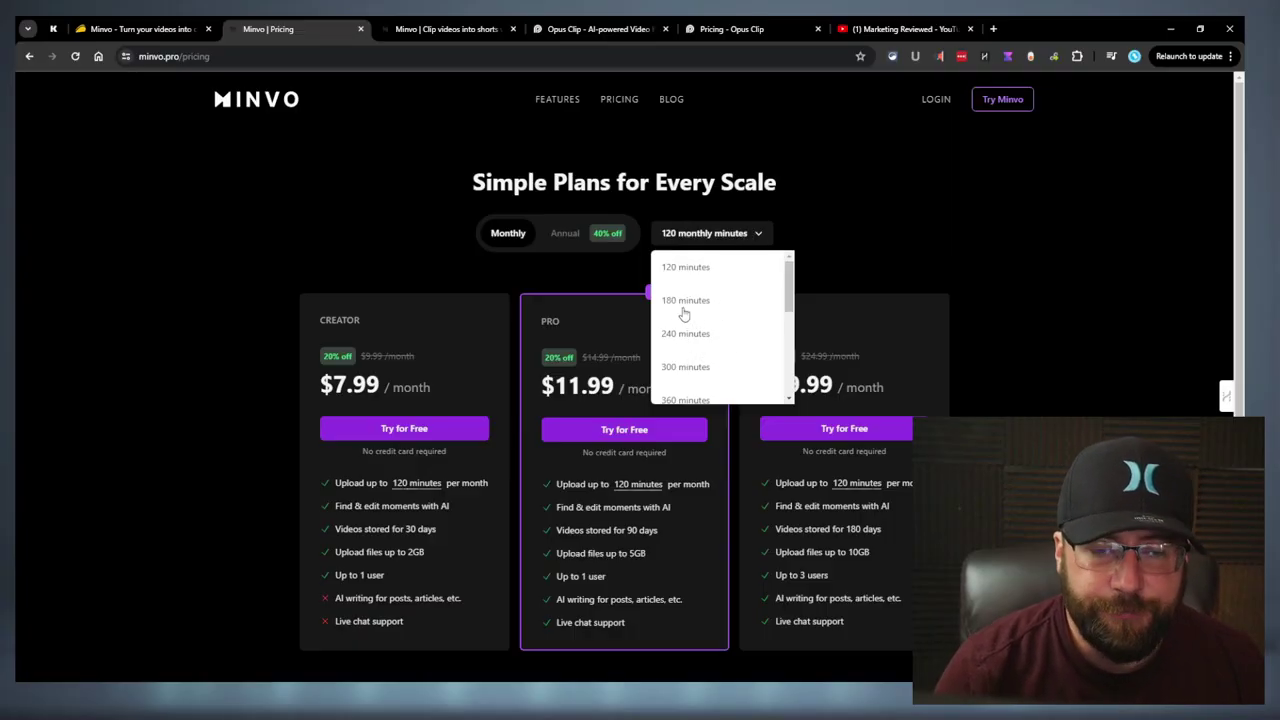
Bring Opus Clip's pricing page beside Minvo's pricing page and review its yearly Pro, Starter and Free plans
click(447, 28)
click(598, 28)
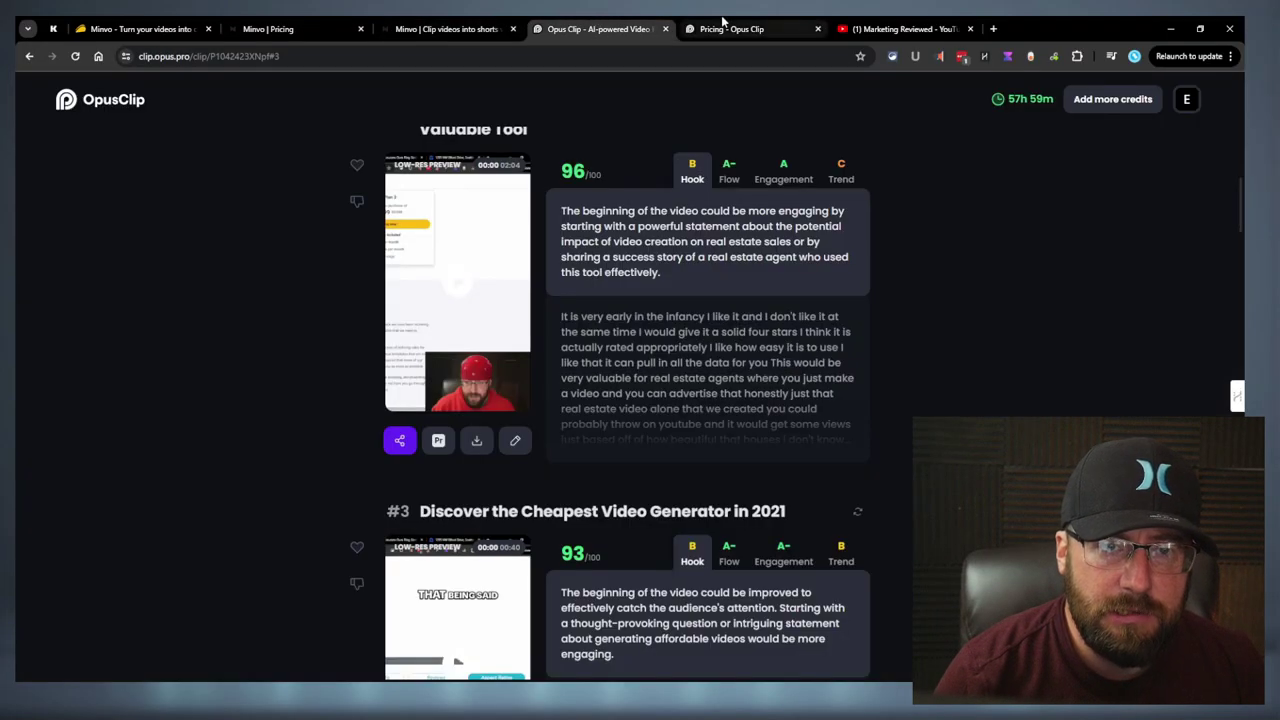
click(722, 28)
drag(736, 28, 429, 30)
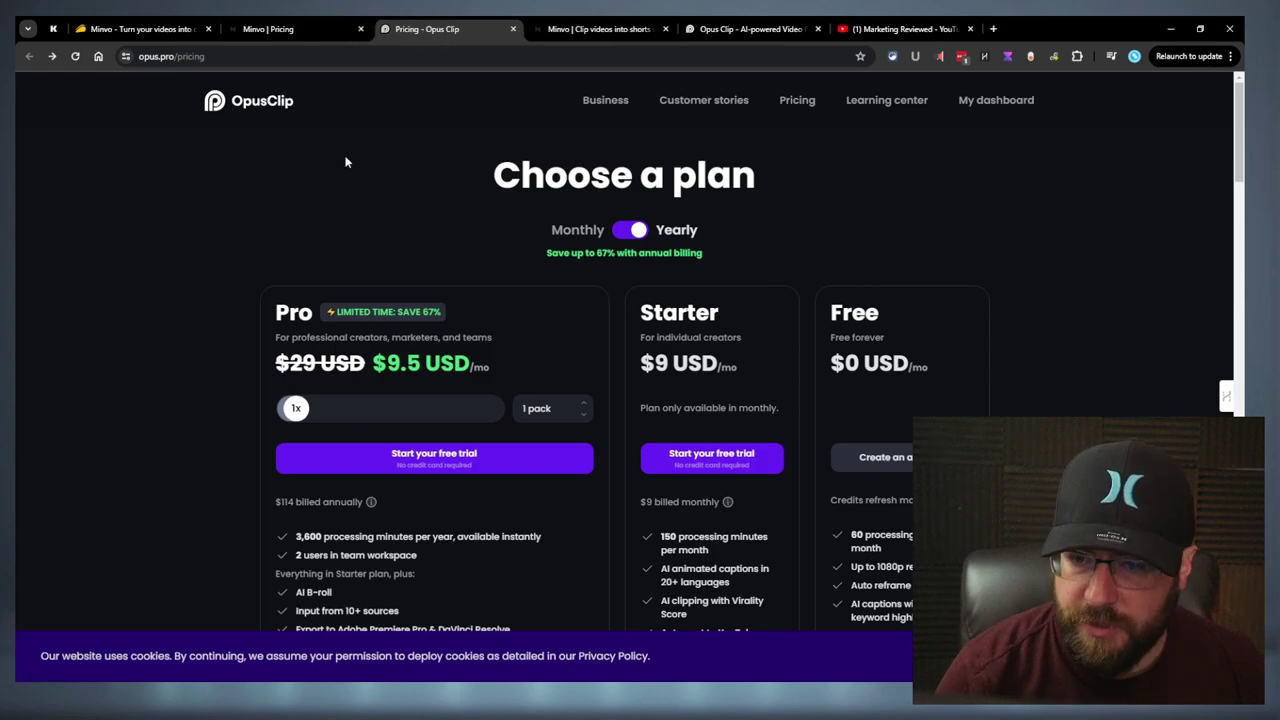
scroll(445, 174, down, 1)
scroll(627, 195, up, 1)
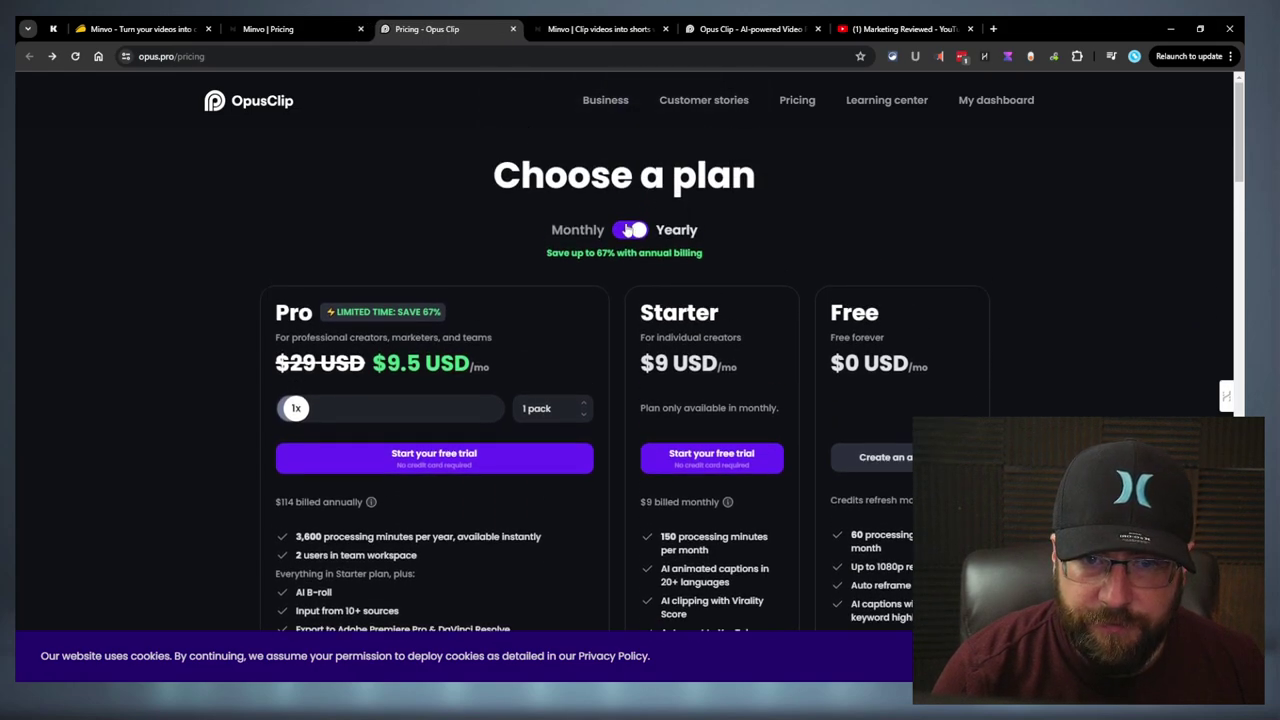
Switch Opus Clip's pricing to monthly billing and set Minvo's pricing page to 300 monthly minutes
click(627, 230)
scroll(340, 226, down, 1)
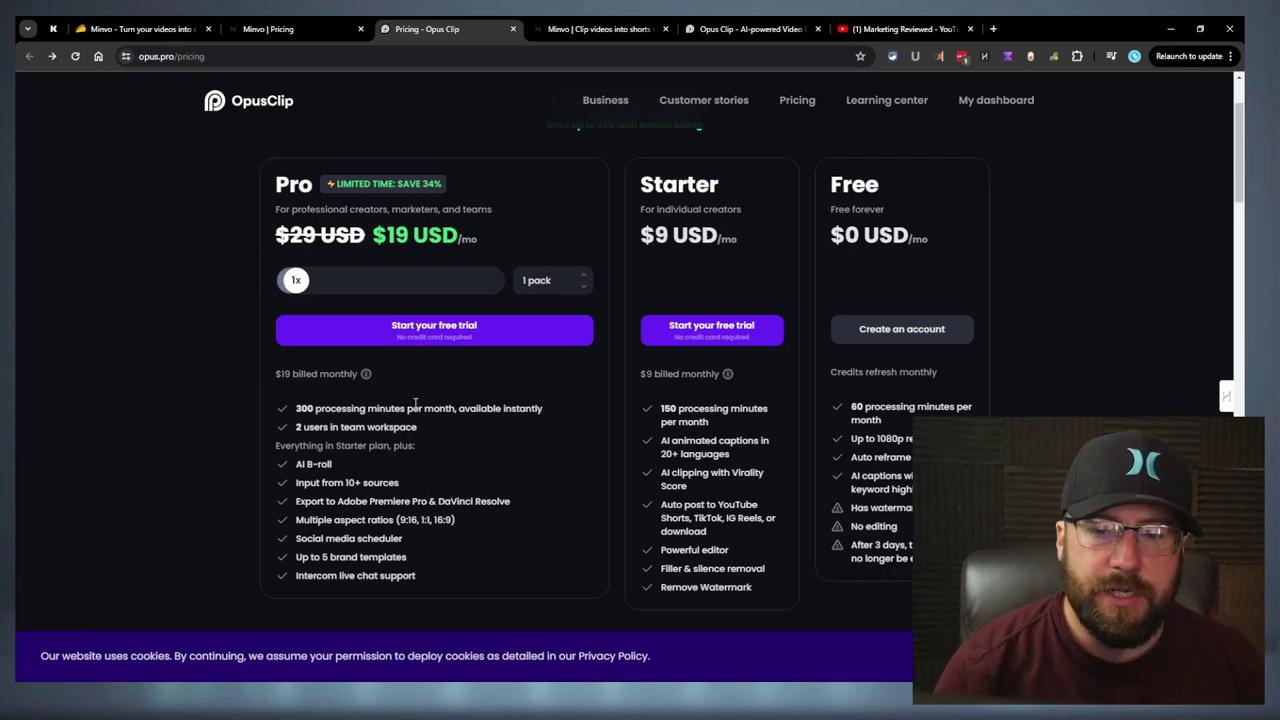
click(270, 24)
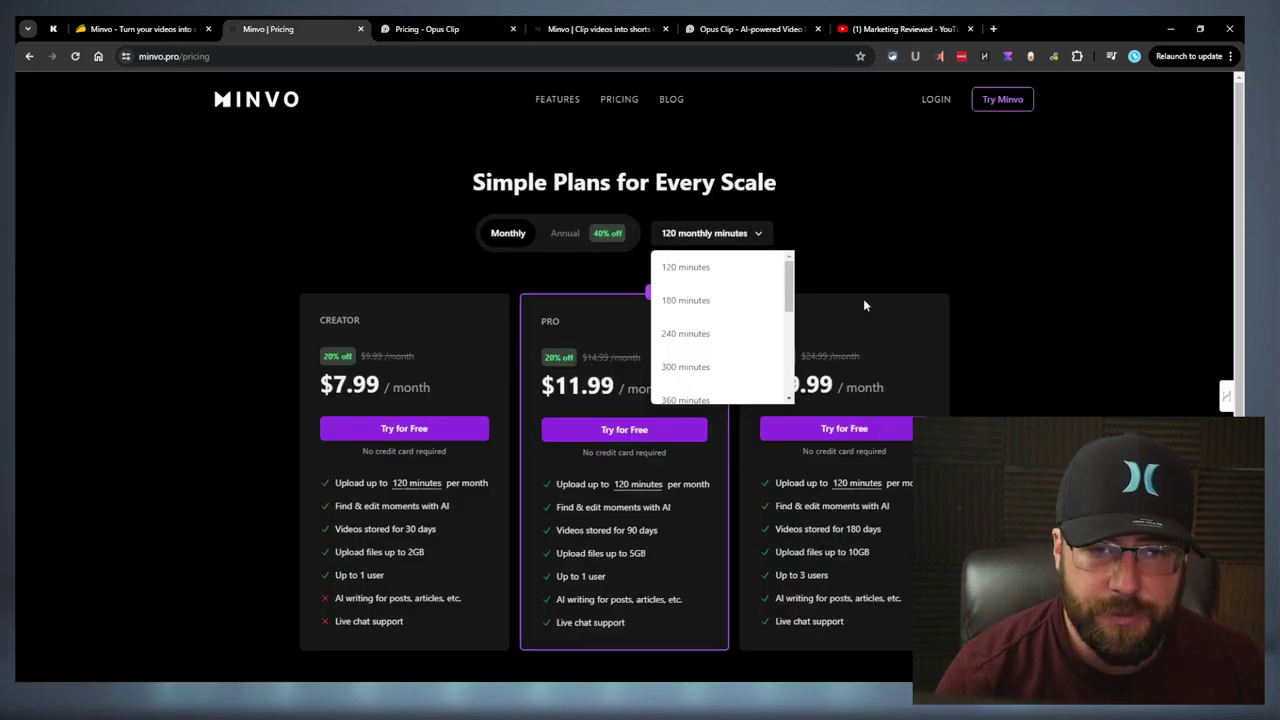
click(690, 367)
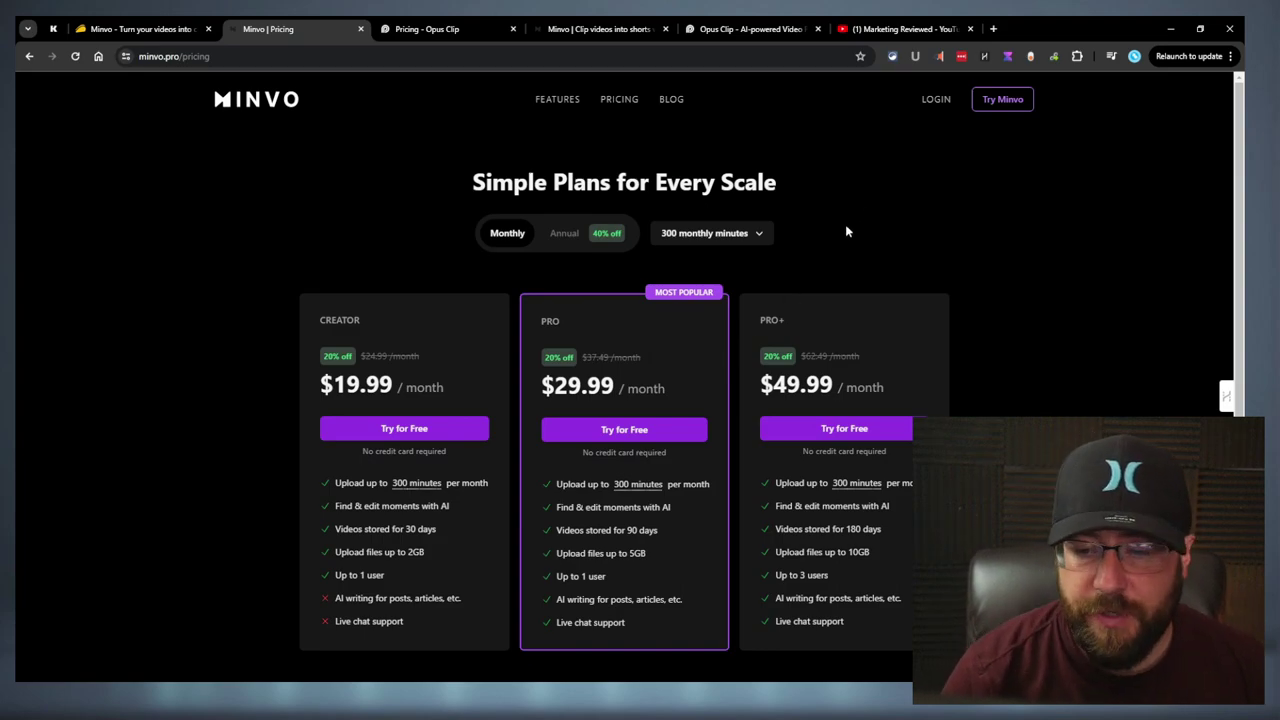
Compare Opus Clip's monthly Pro plan with Minvo's monthly plans at 300 minutes, highlighting Opus Clip's crossed-out Pro price
click(424, 24)
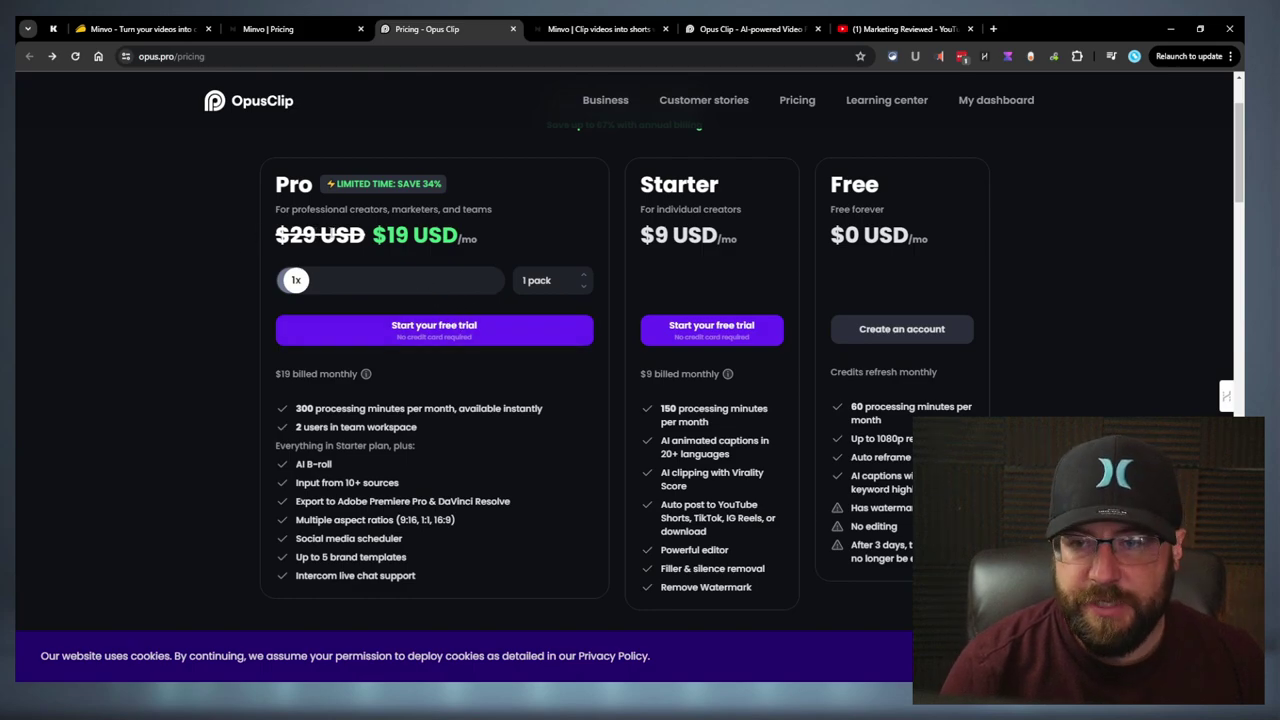
double_click(290, 232)
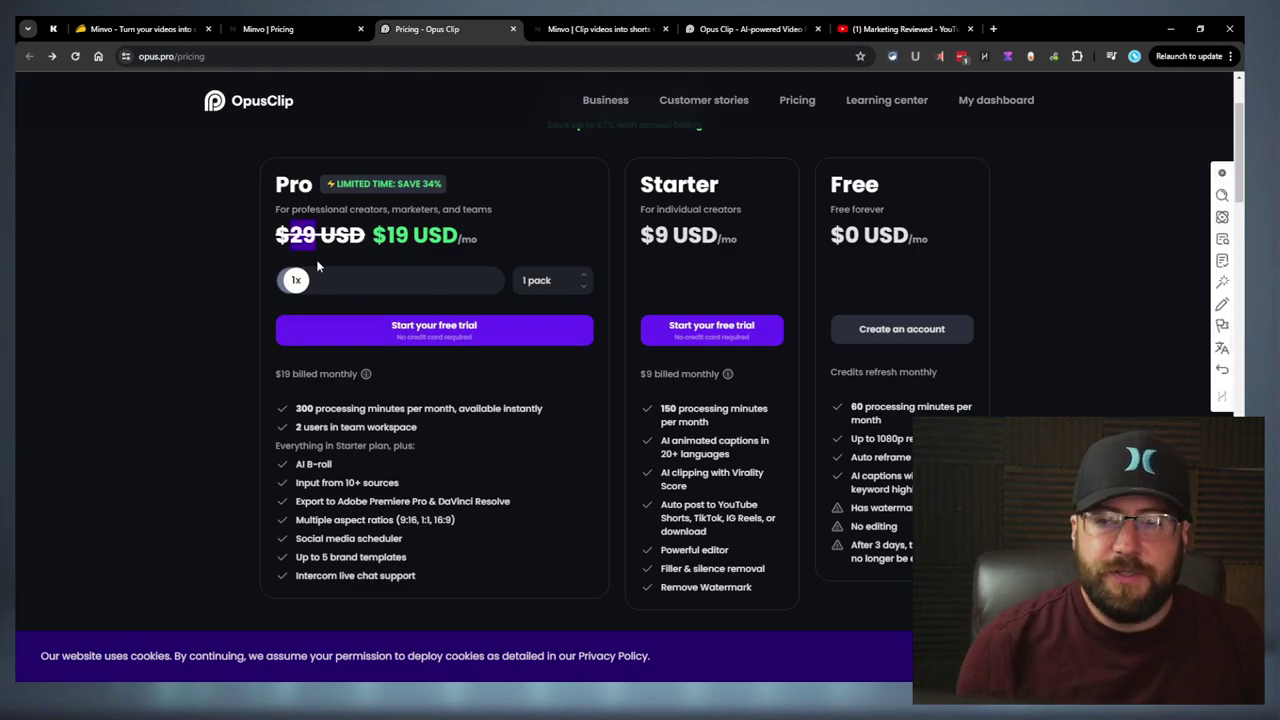
click(290, 28)
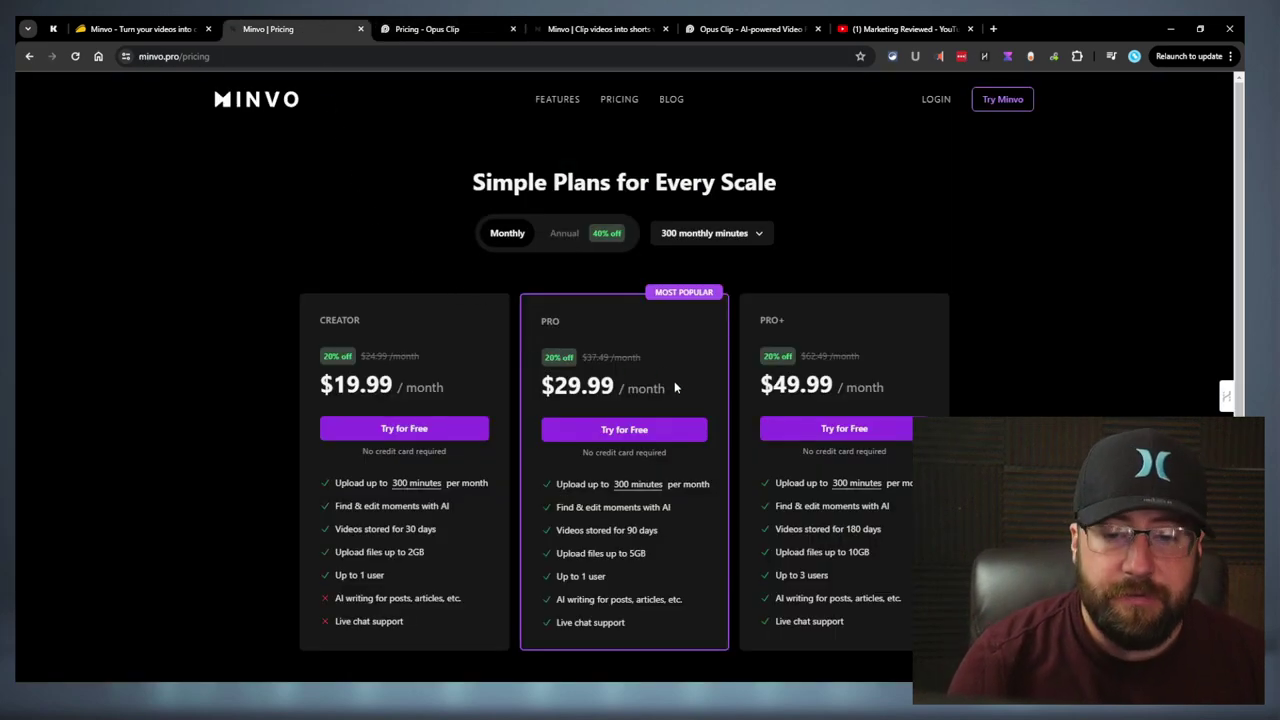
click(426, 26)
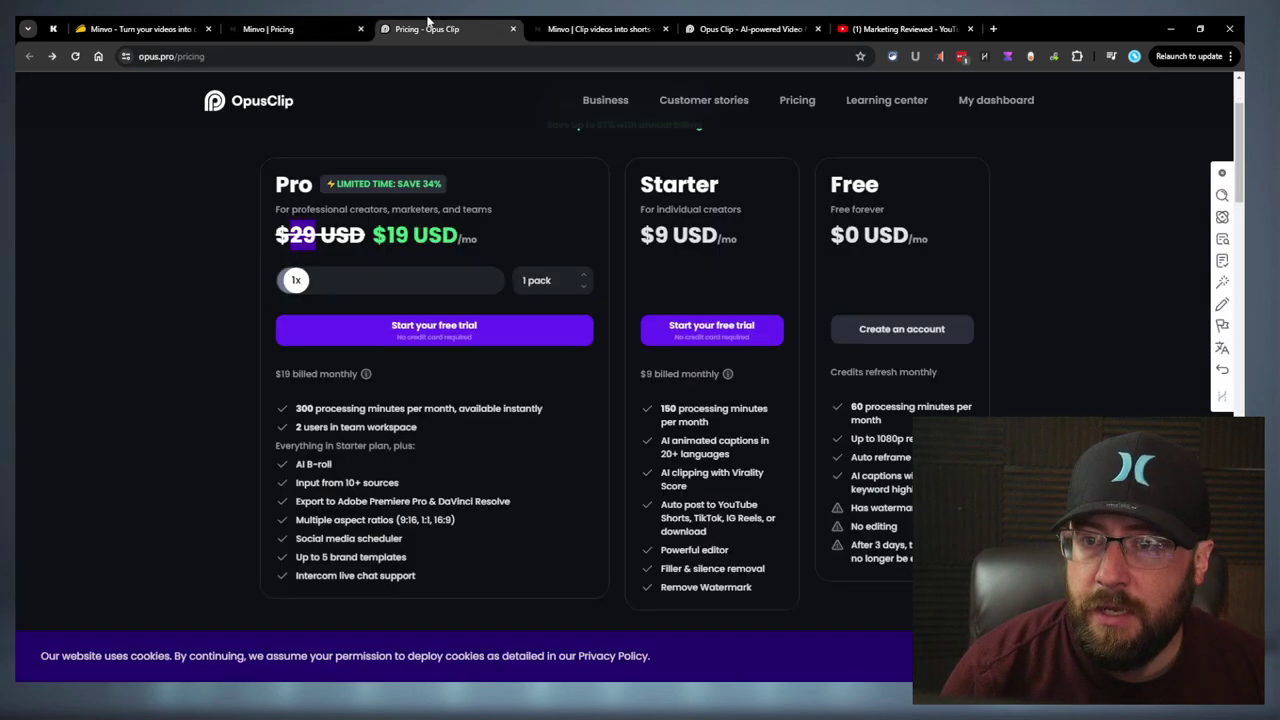
click(256, 29)
click(426, 28)
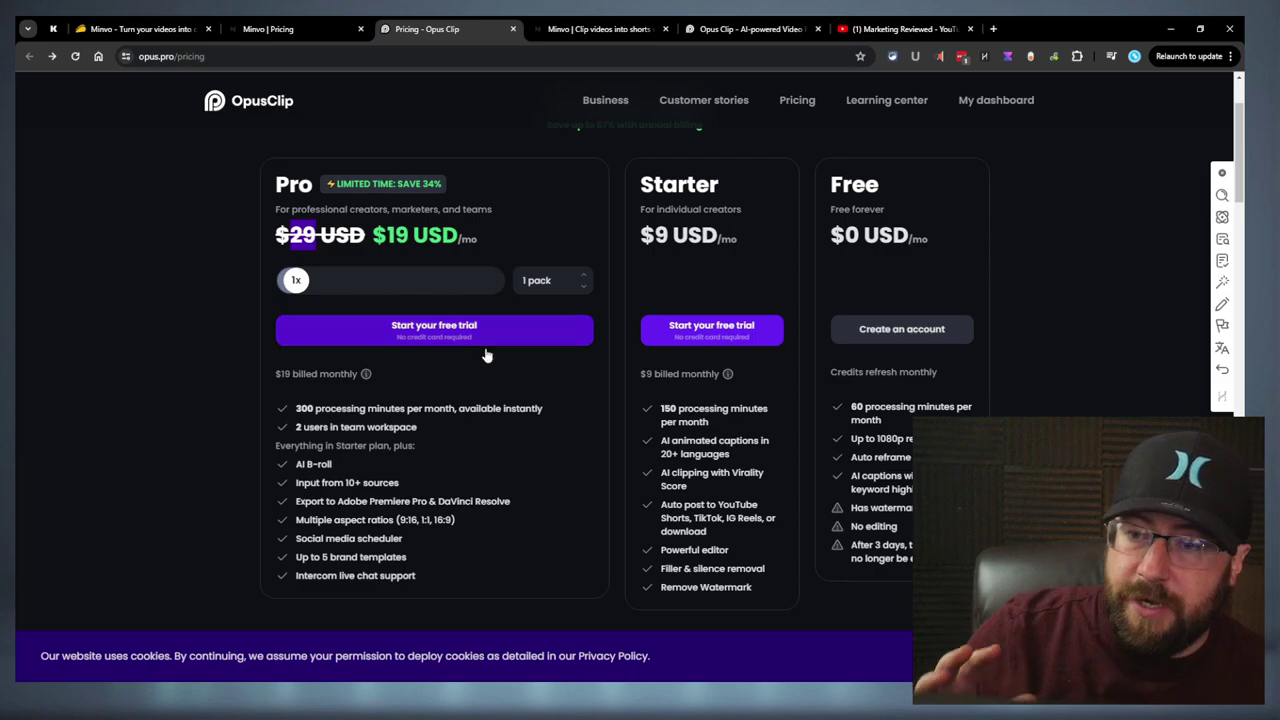
Switch Opus Clip's pricing to yearly billing and highlight the discount percentage on the Pro plan
scroll(681, 258, up, 2)
click(636, 230)
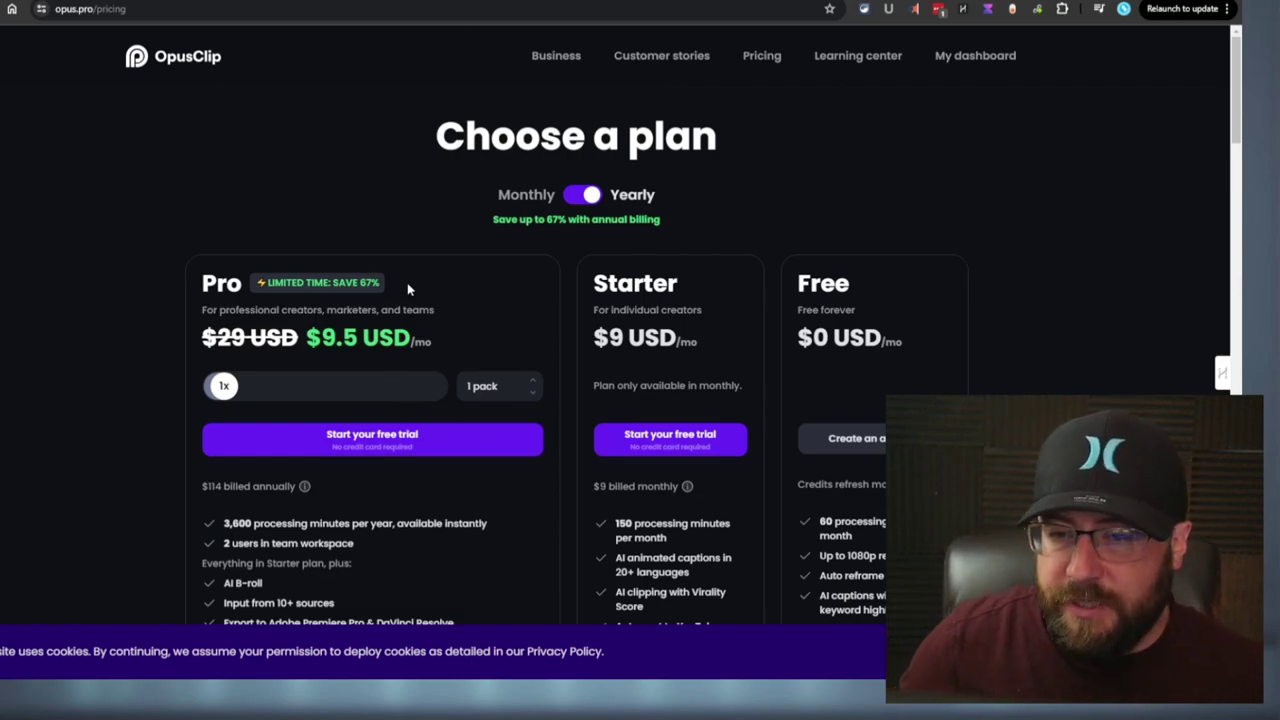
drag(384, 283, 357, 282)
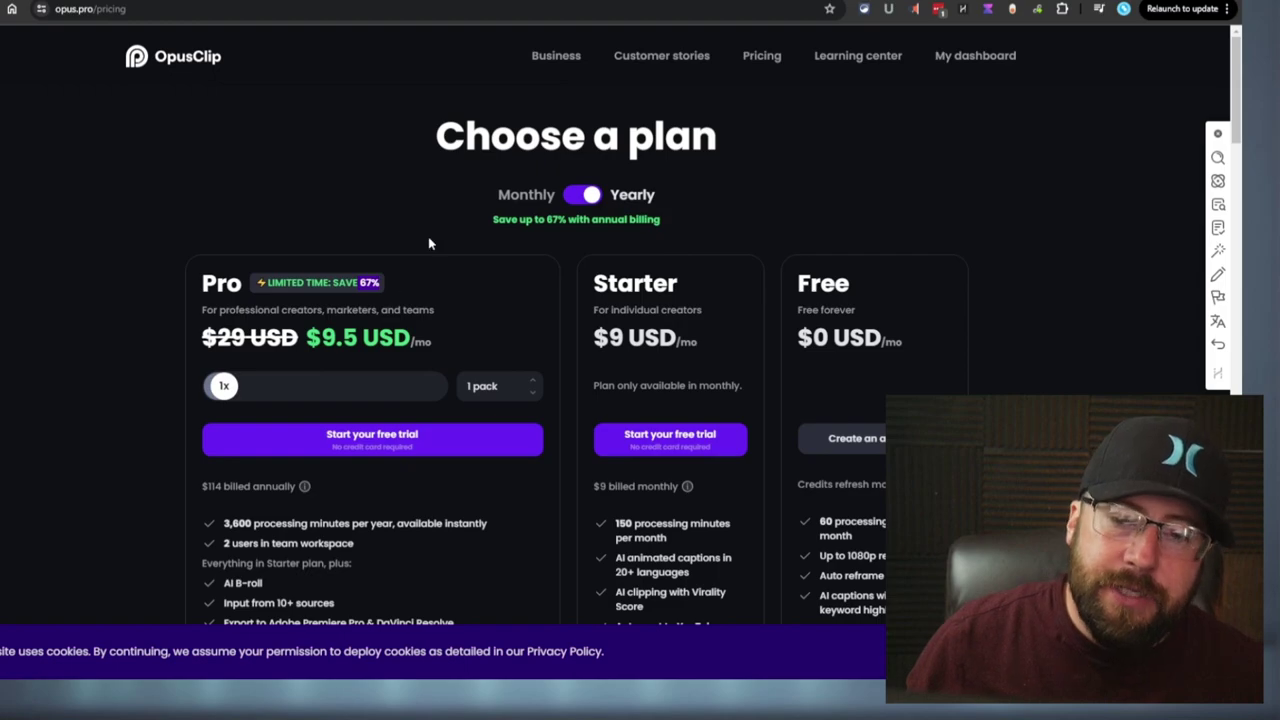
click(429, 243)
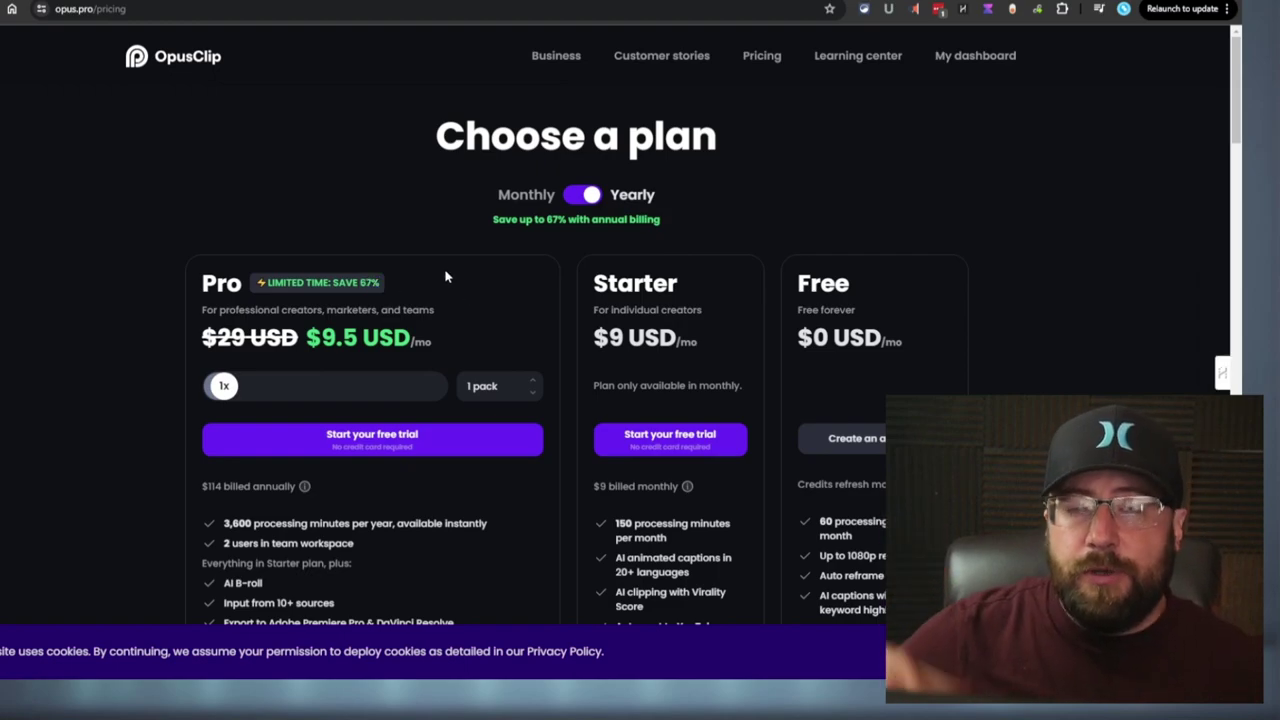
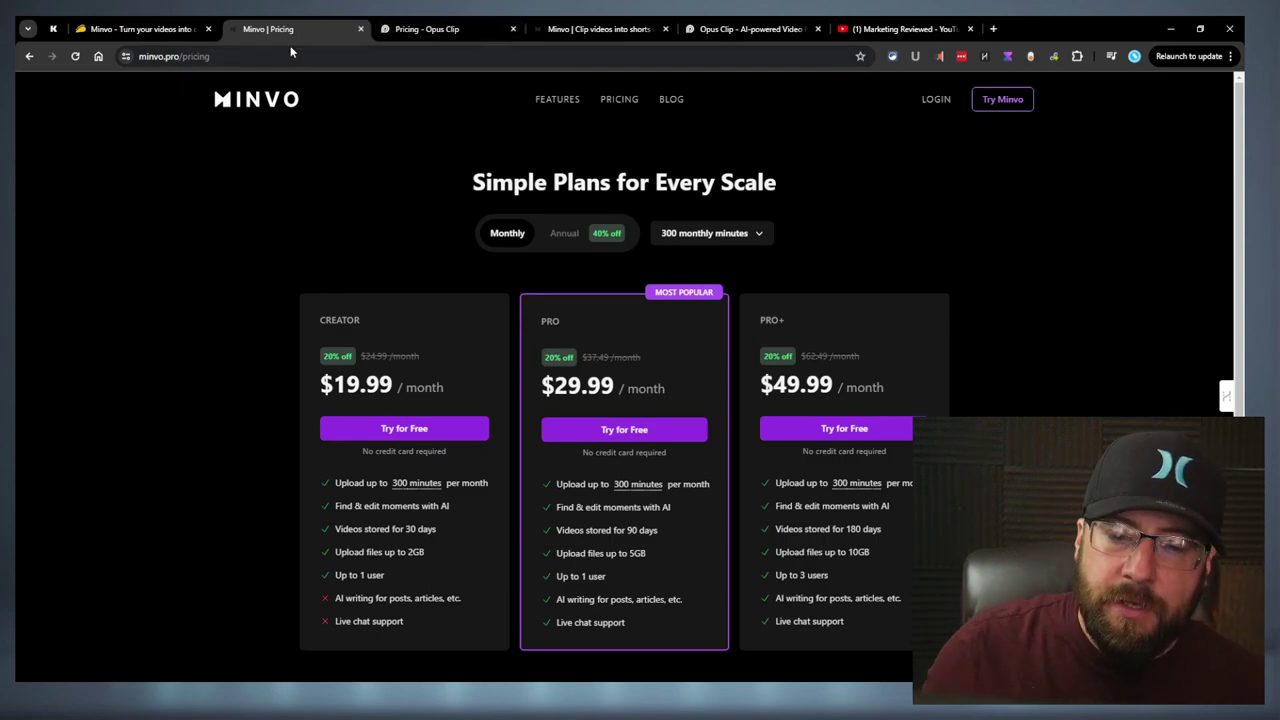
Set Minvo's pricing to 120 monthly minutes with annual billing and highlight the Creator plan's price
click(710, 233)
click(766, 267)
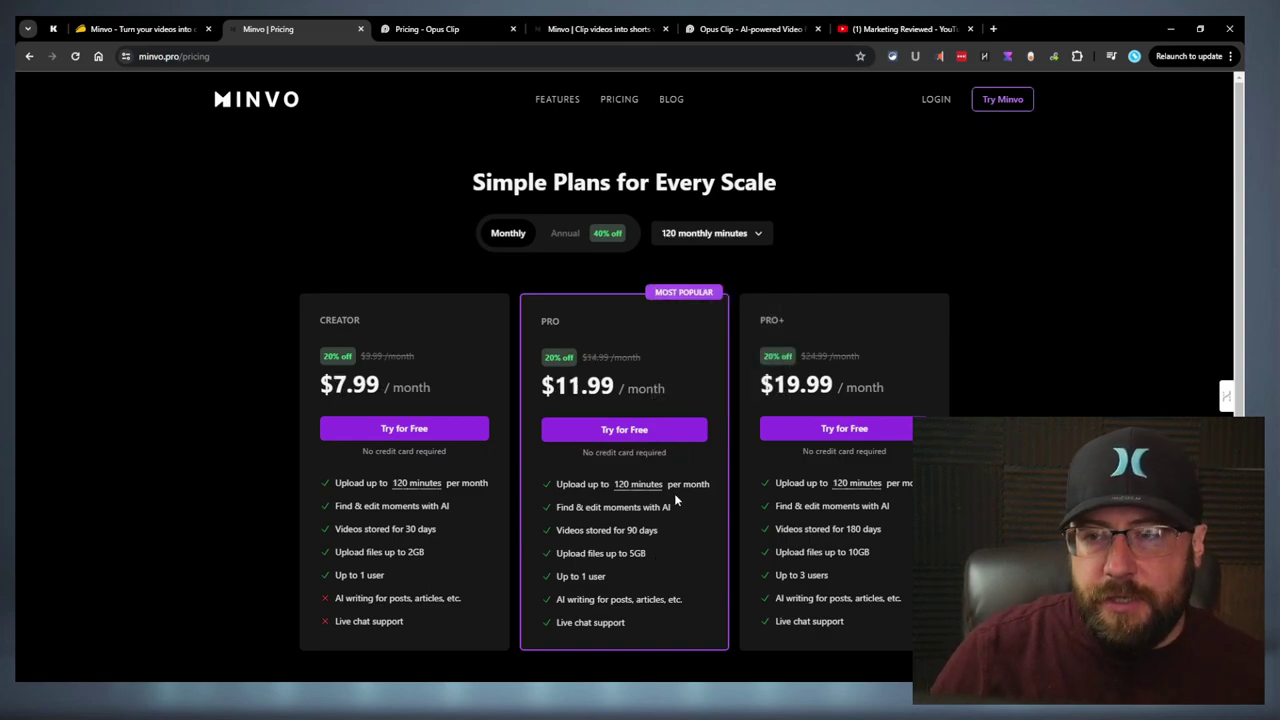
click(574, 243)
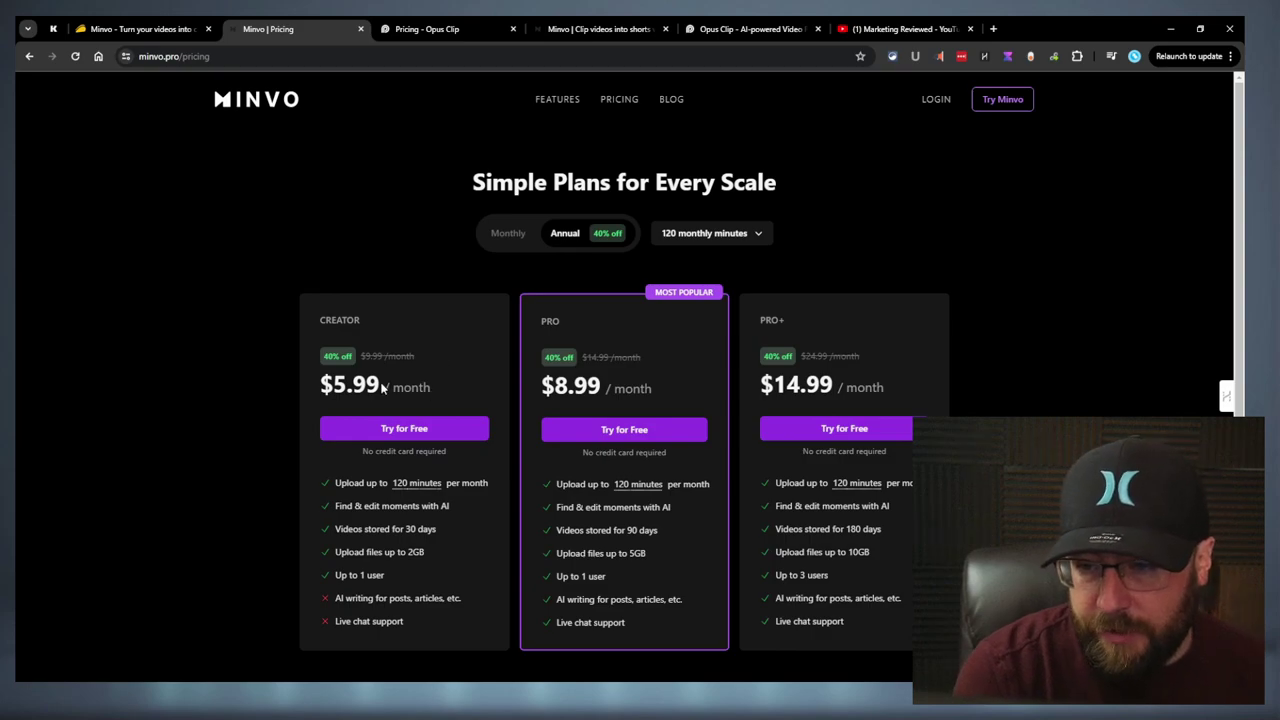
drag(382, 388, 322, 384)
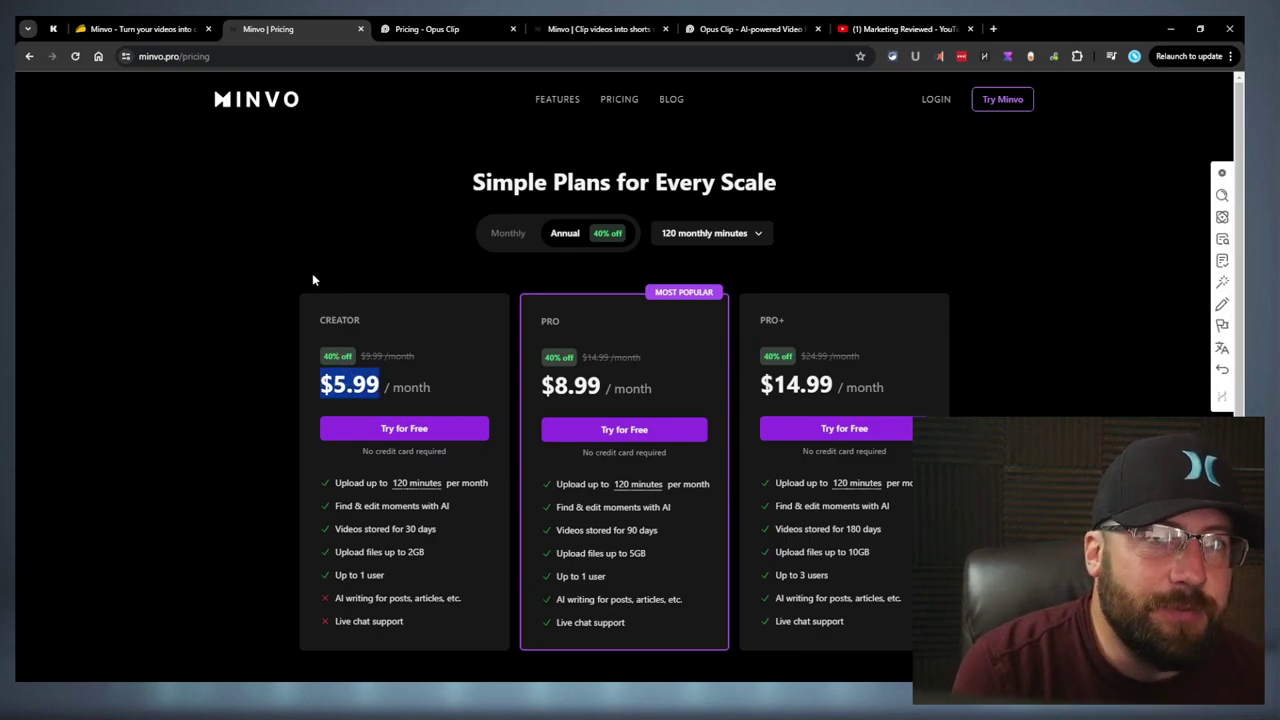
click(366, 271)
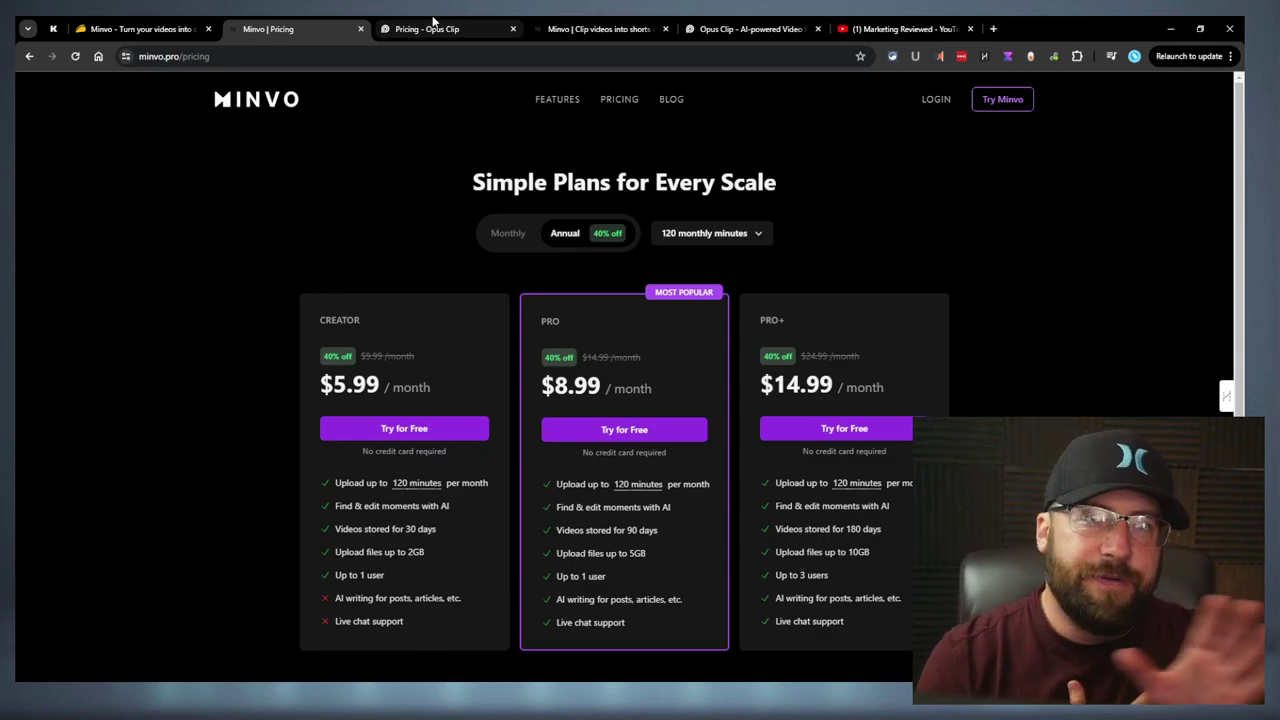
Examine Minvo's annual Pro price and monthly minute options against Opus Clip's yearly plans
drag(622, 395, 537, 391)
click(608, 238)
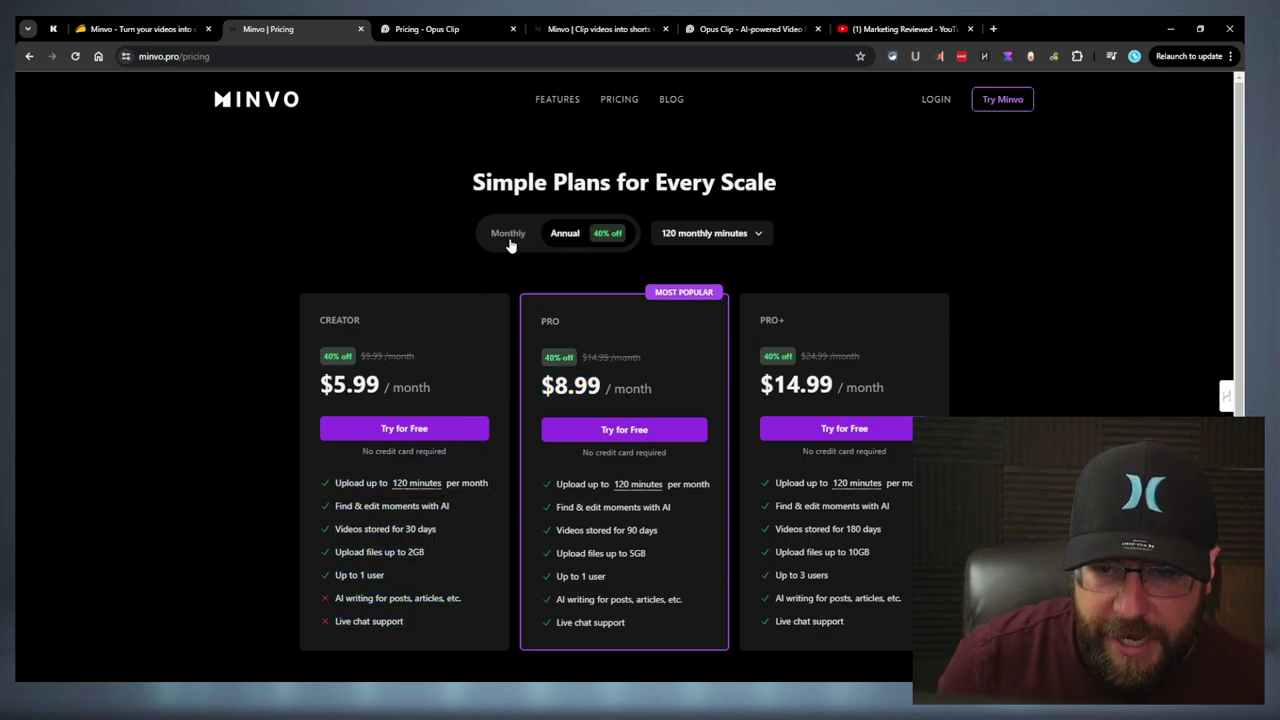
click(618, 243)
click(624, 247)
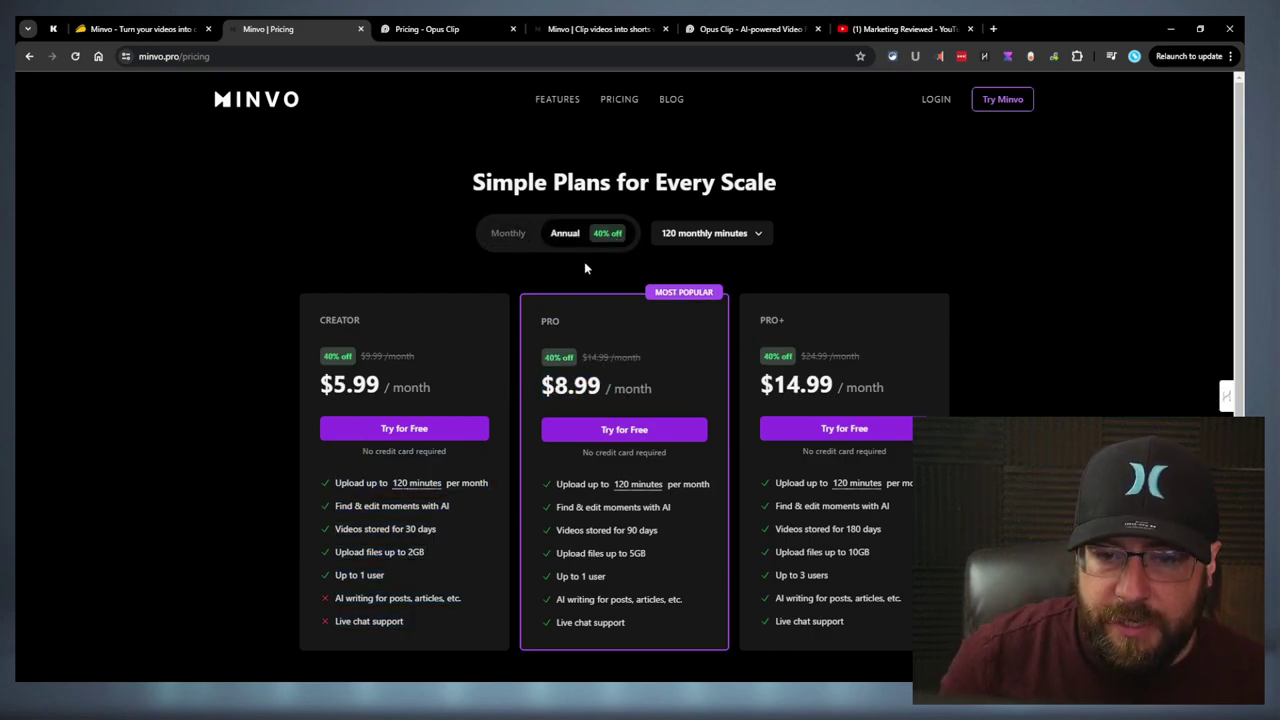
click(698, 235)
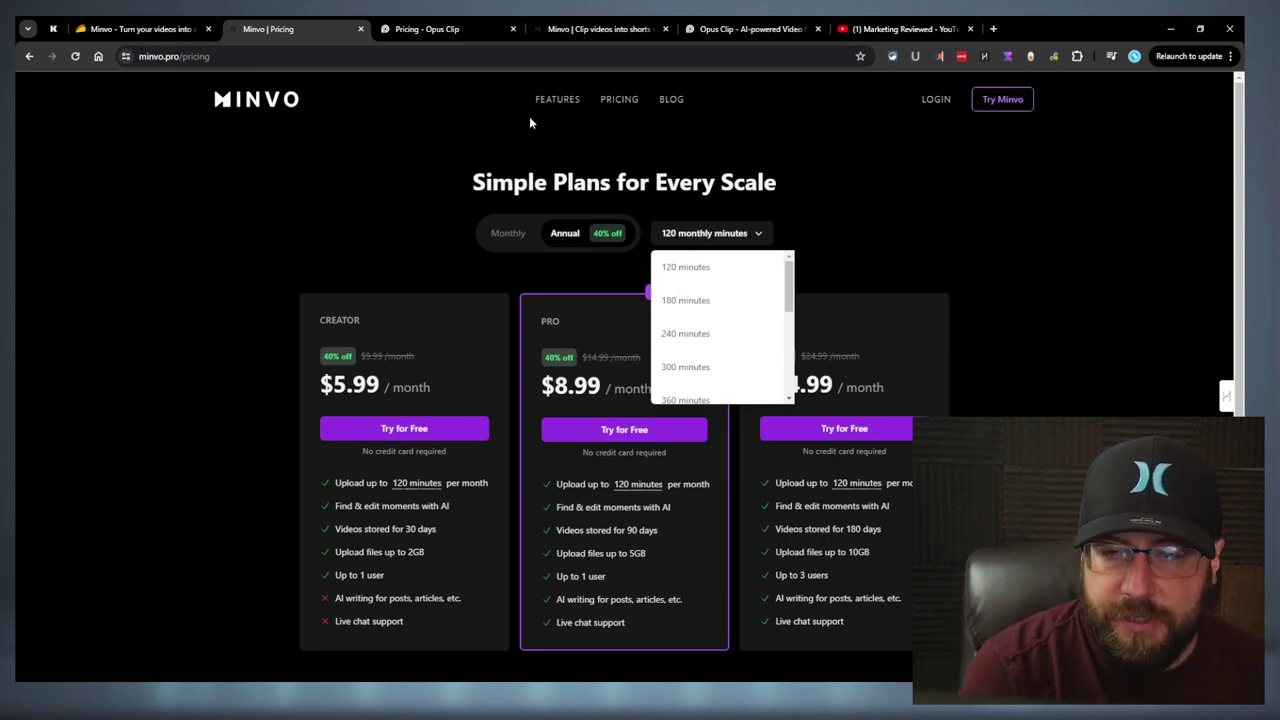
click(422, 22)
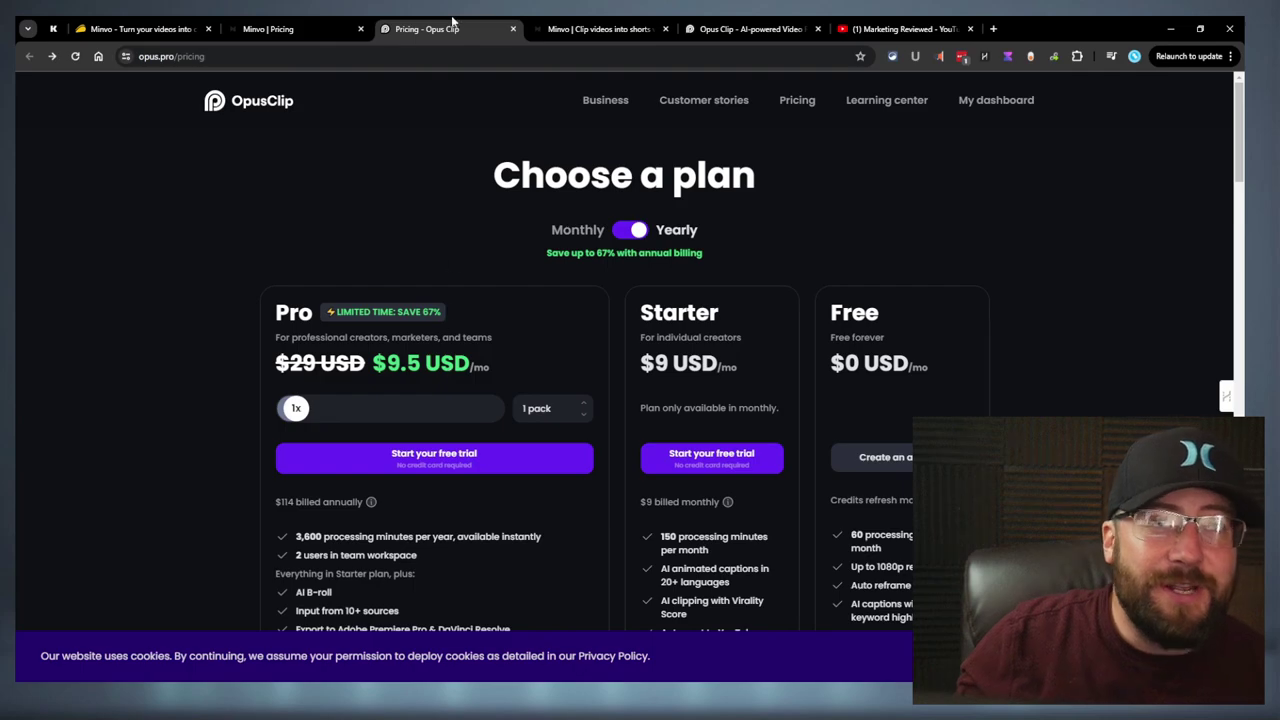
click(305, 22)
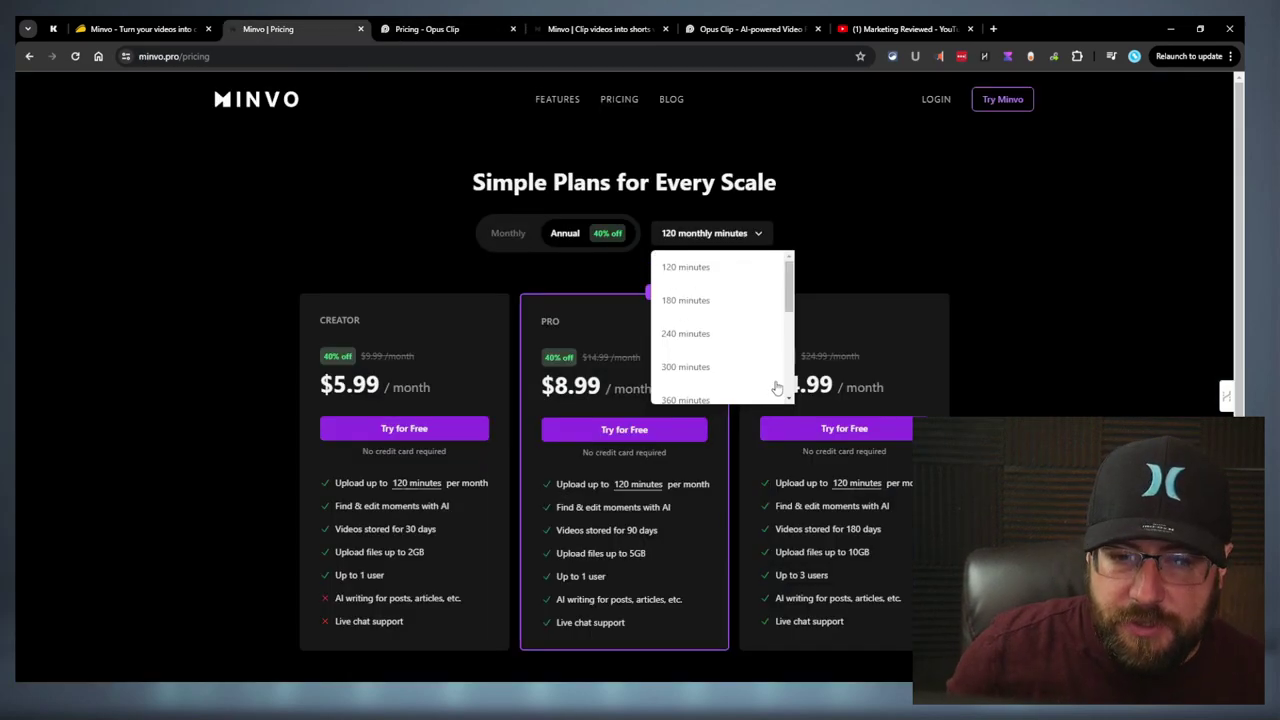
scroll(777, 377, down, 5)
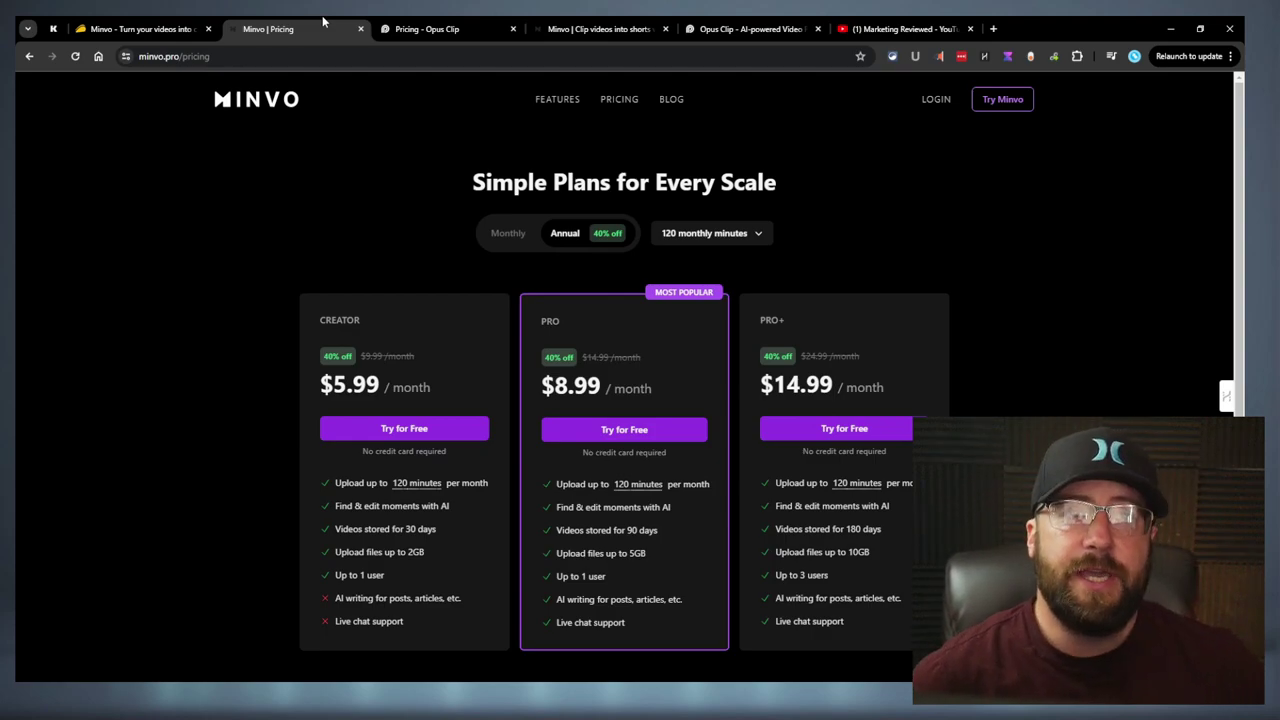
Open Minvo's AppSumo deal page, reload it, and review its overview, deal terms and included features
click(150, 28)
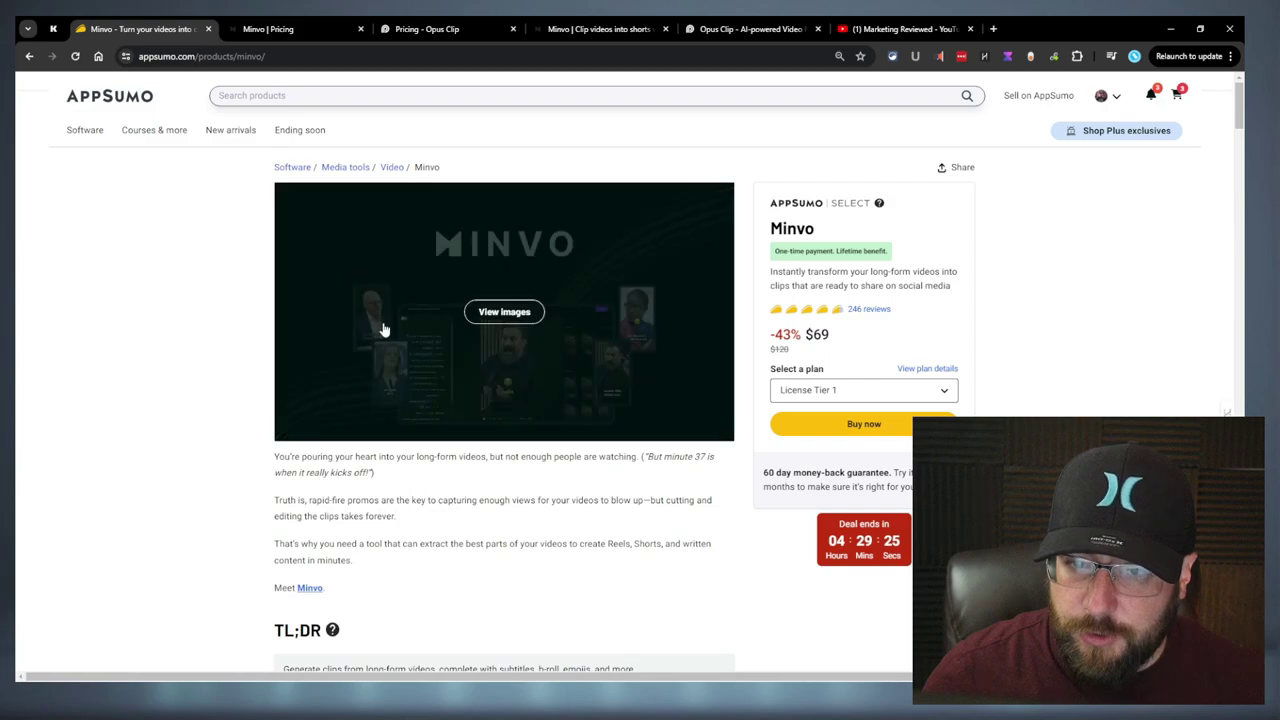
click(75, 56)
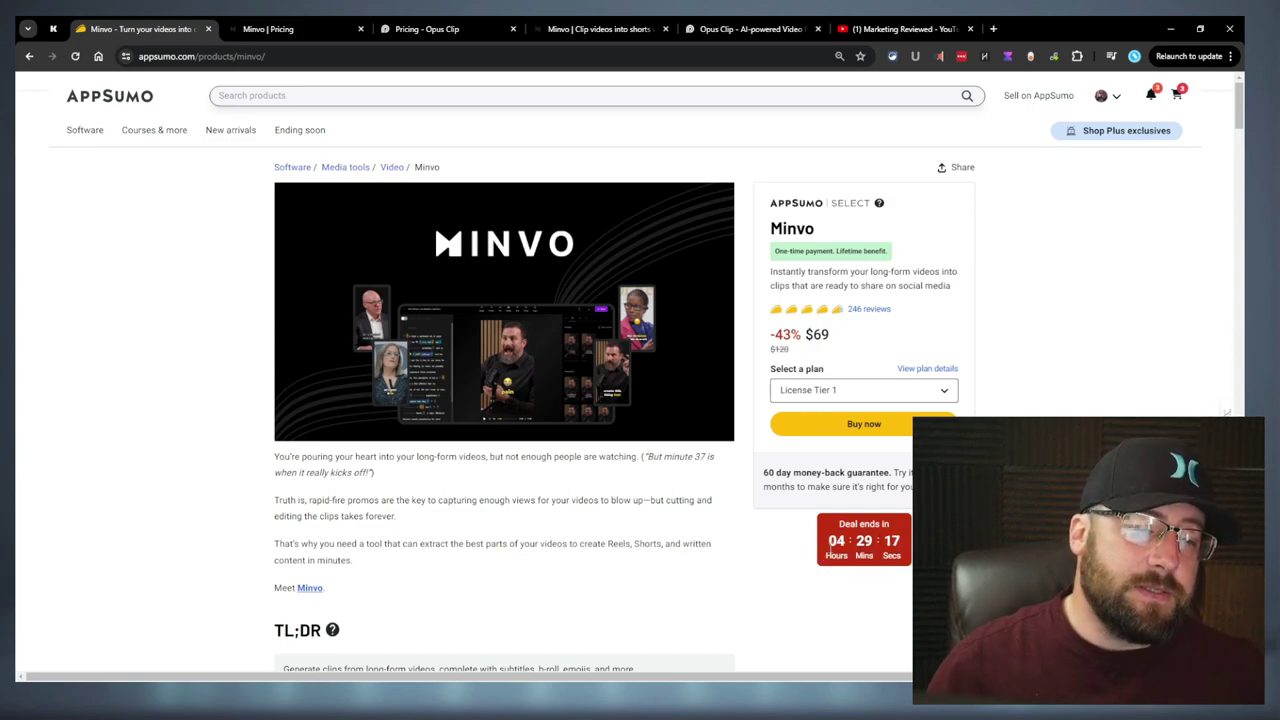
scroll(710, 530, down, 5)
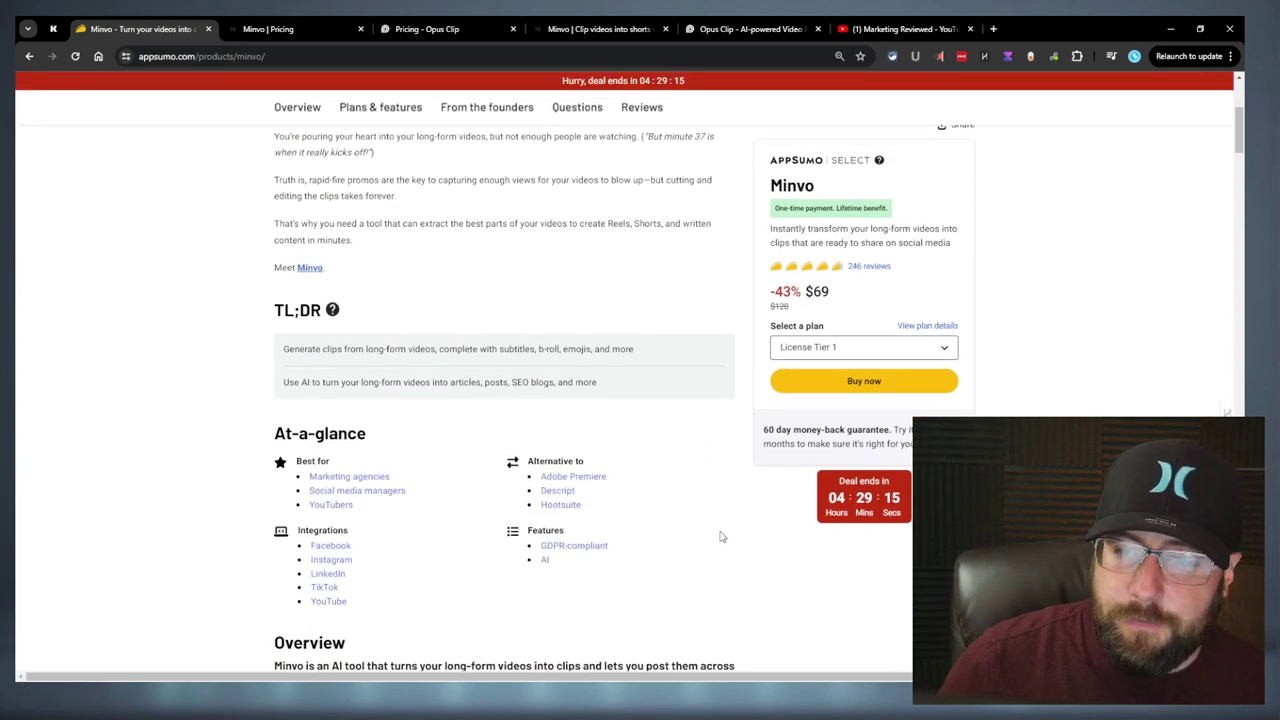
scroll(725, 530, down, 3)
scroll(738, 515, down, 2)
scroll(738, 510, down, 1)
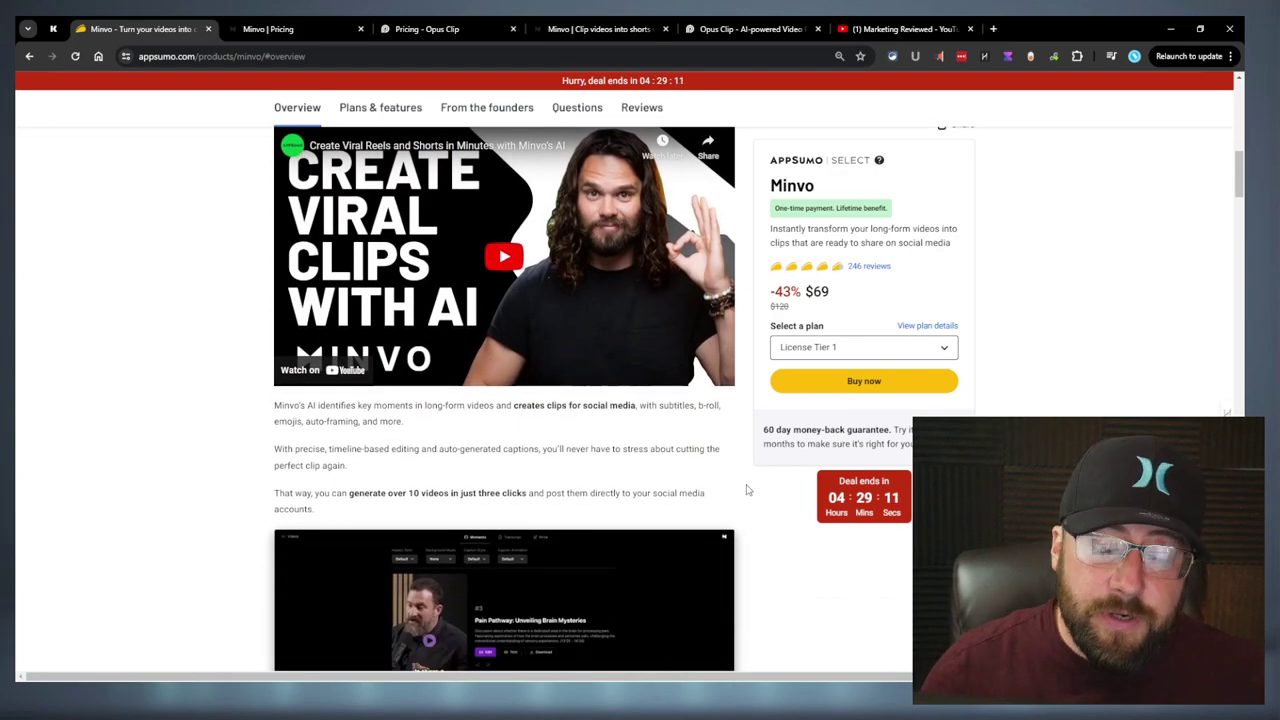
scroll(474, 281, down, 10)
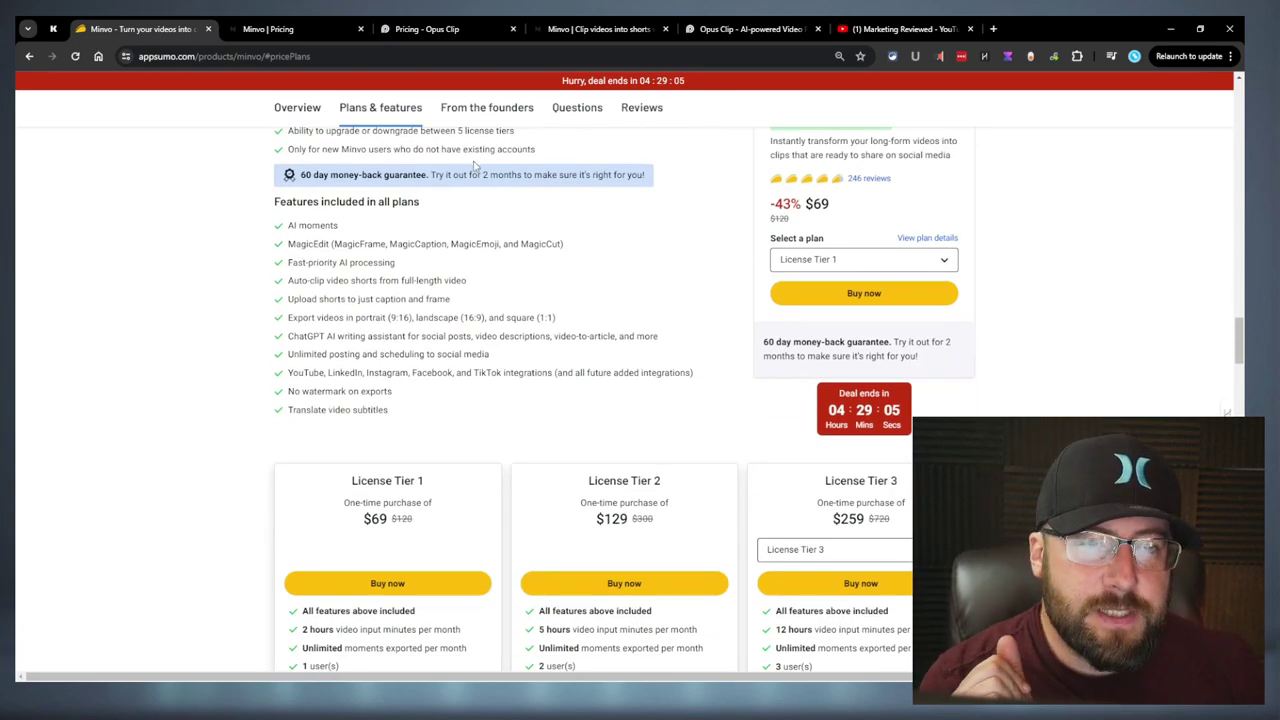
scroll(606, 286, up, 5)
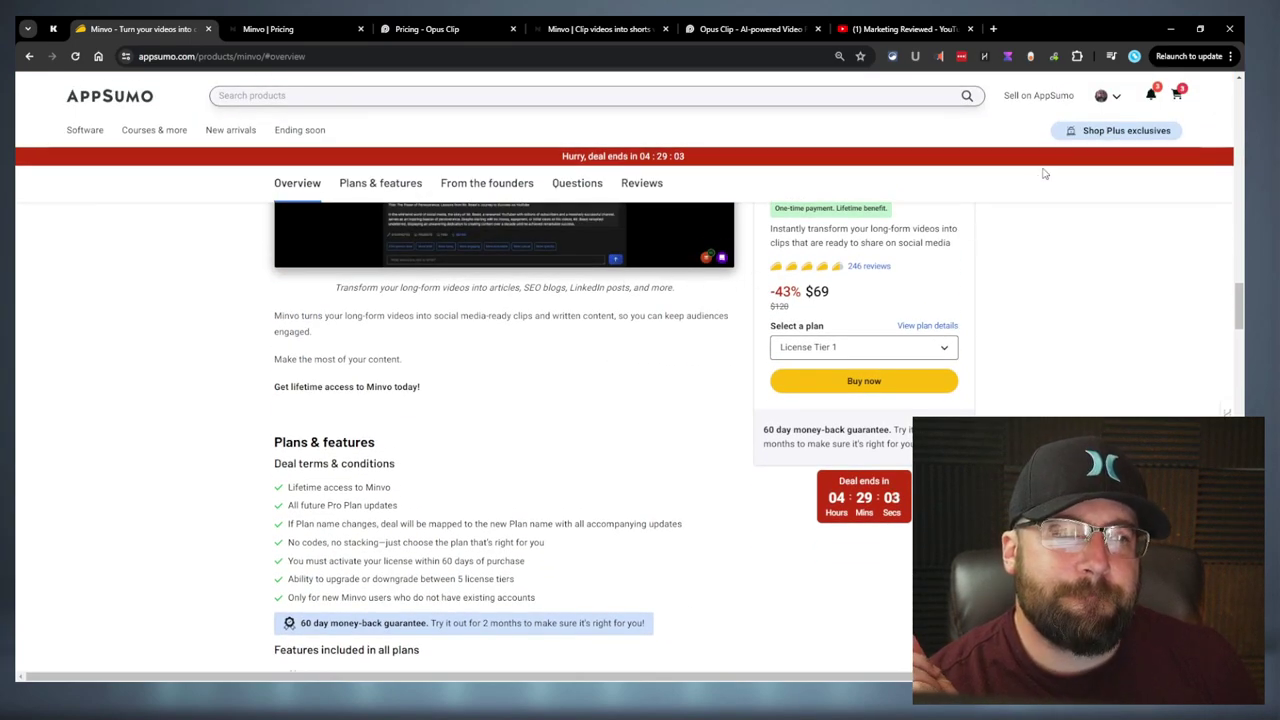
click(1106, 95)
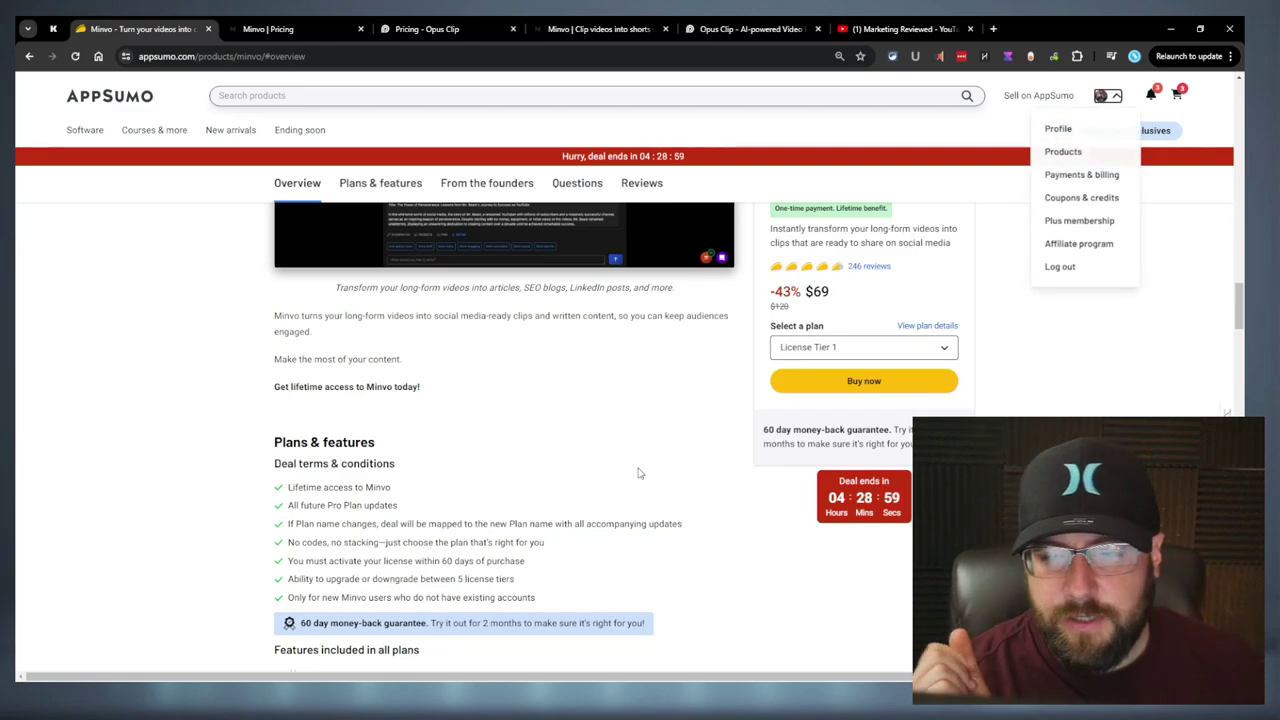
click(664, 453)
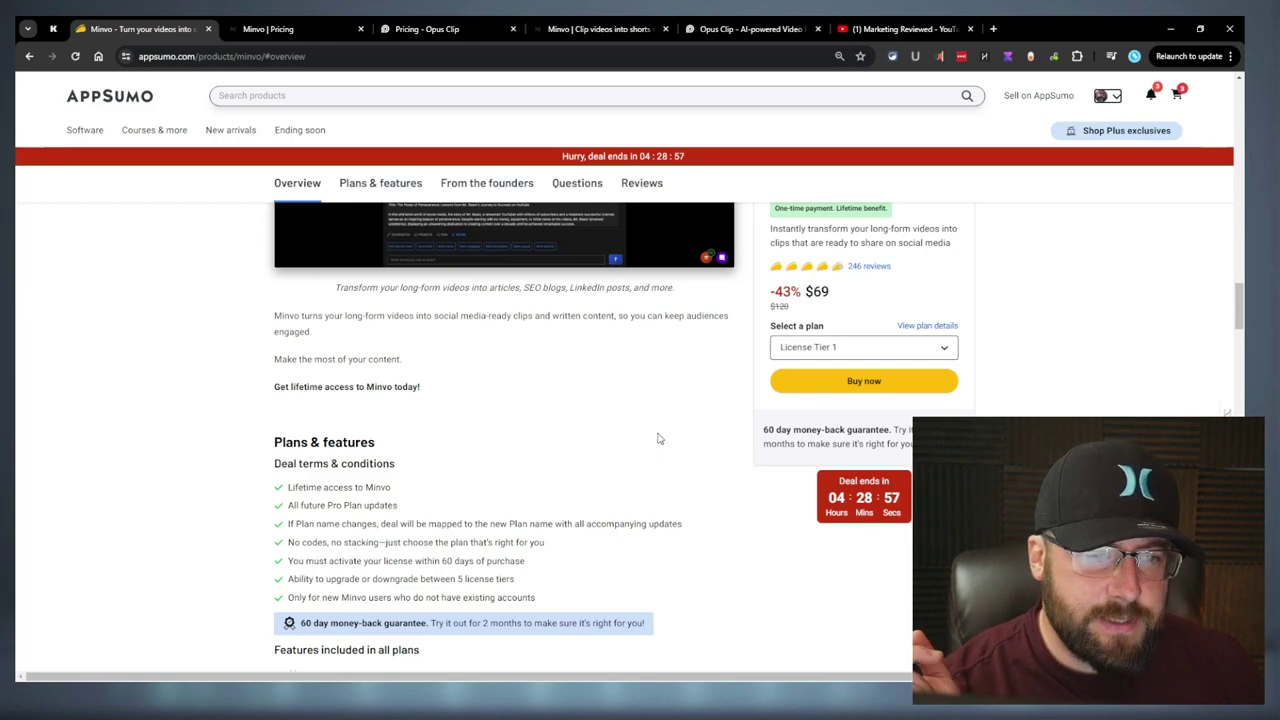
scroll(674, 448, up, 5)
scroll(674, 448, up, 10)
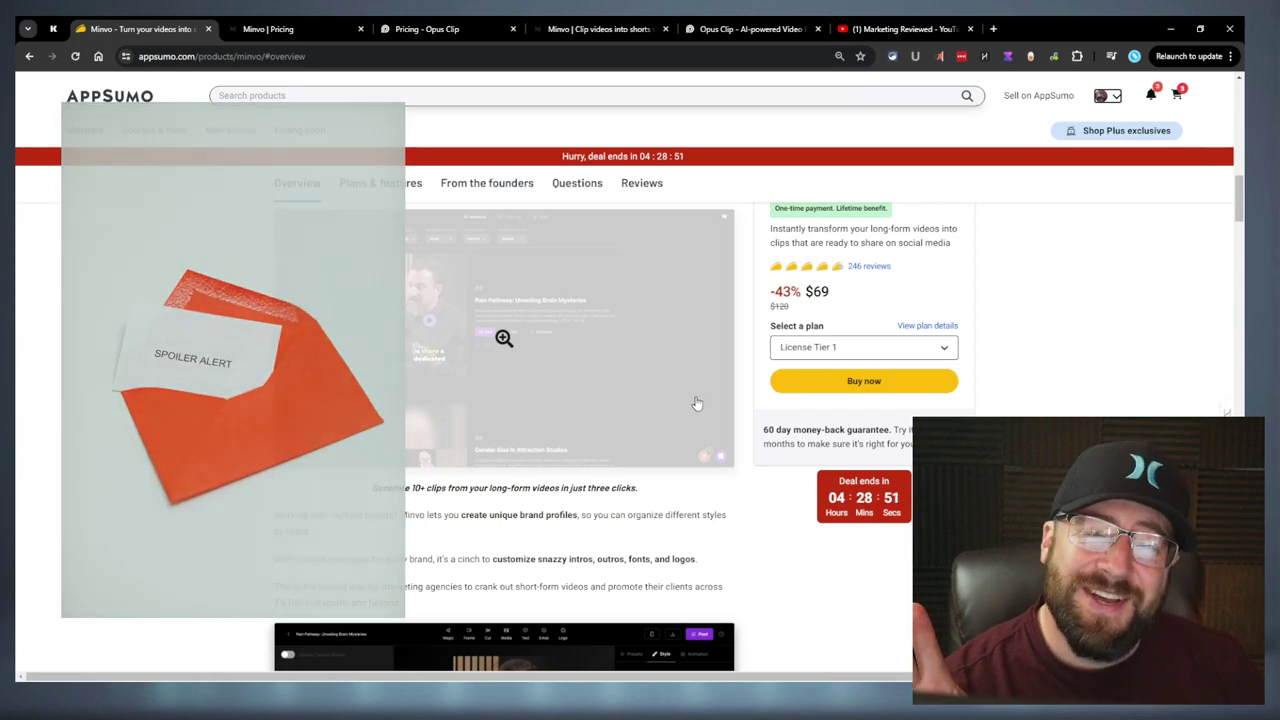
scroll(698, 398, up, 8)
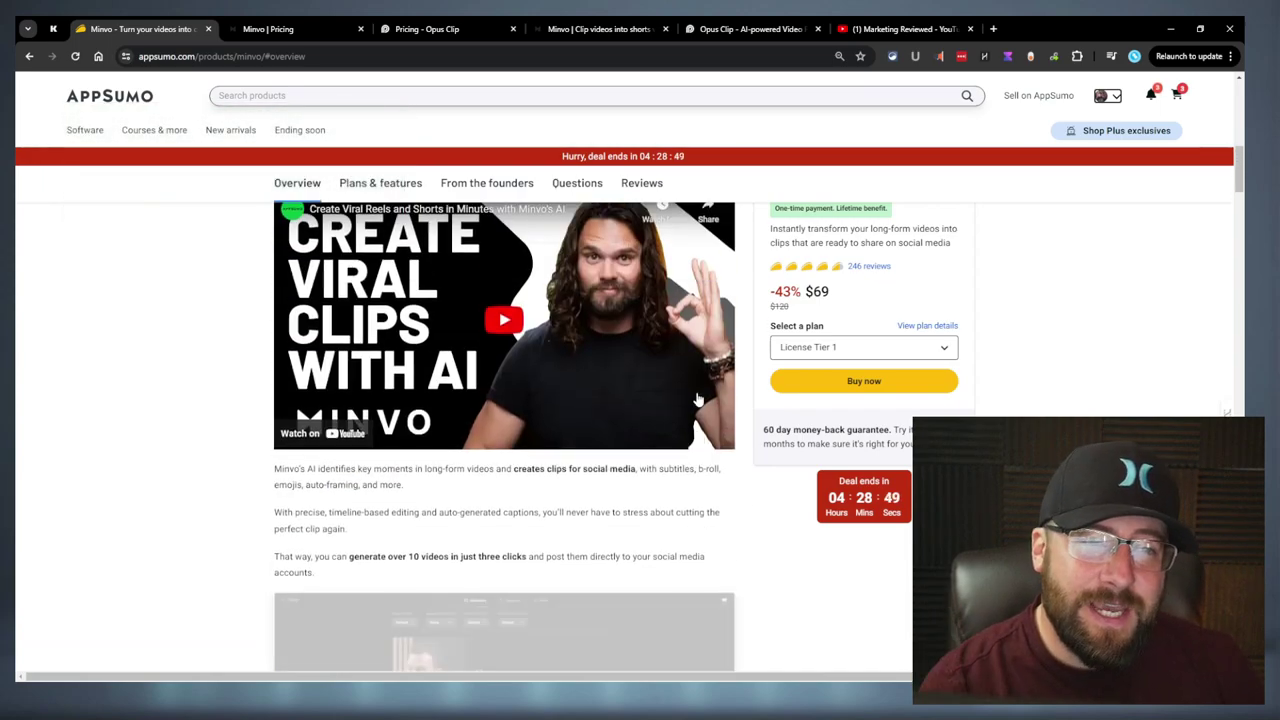
Go to the AppSumo deal's license tiers and select License Tier 5 to view its price and limits
scroll(694, 394, down, 6)
click(380, 107)
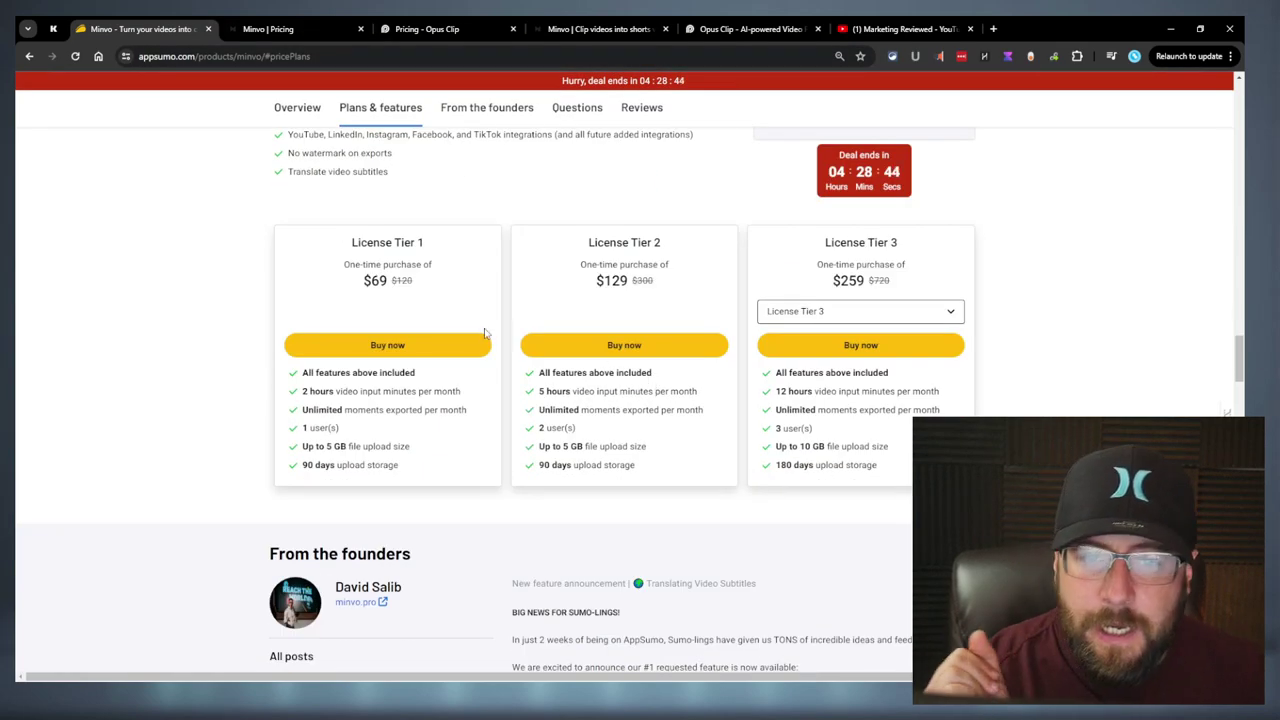
click(897, 315)
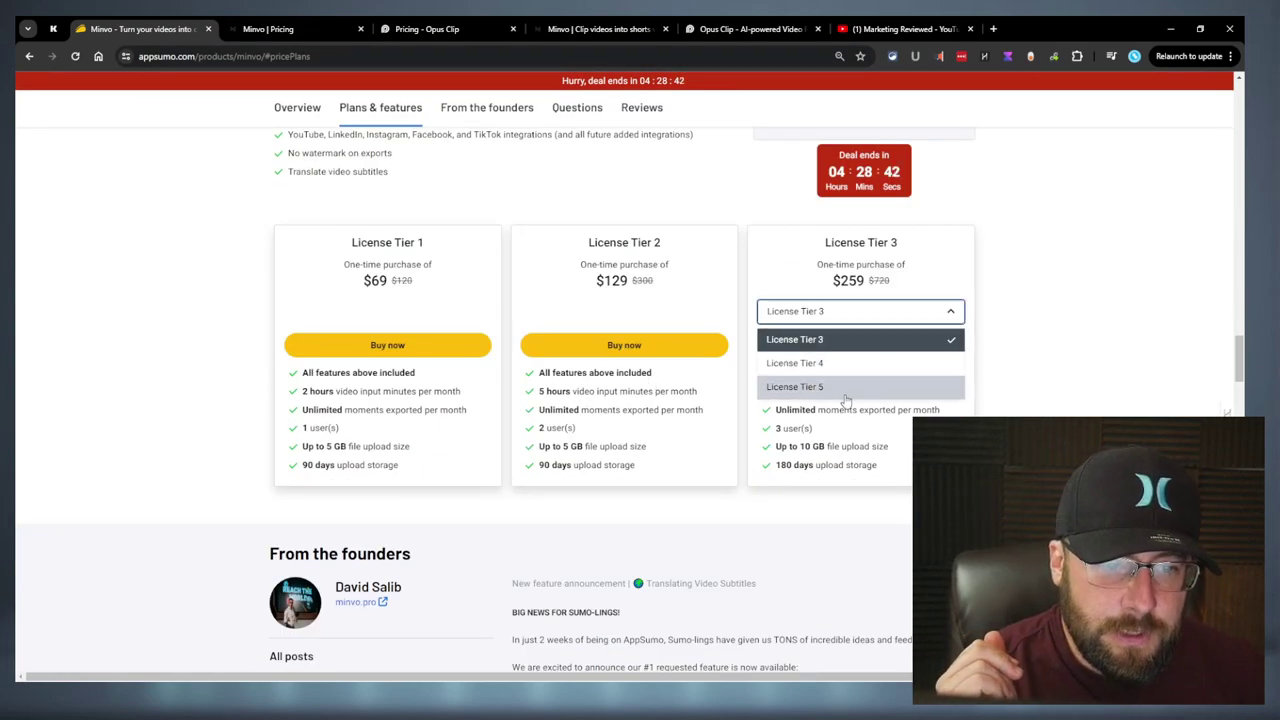
click(900, 386)
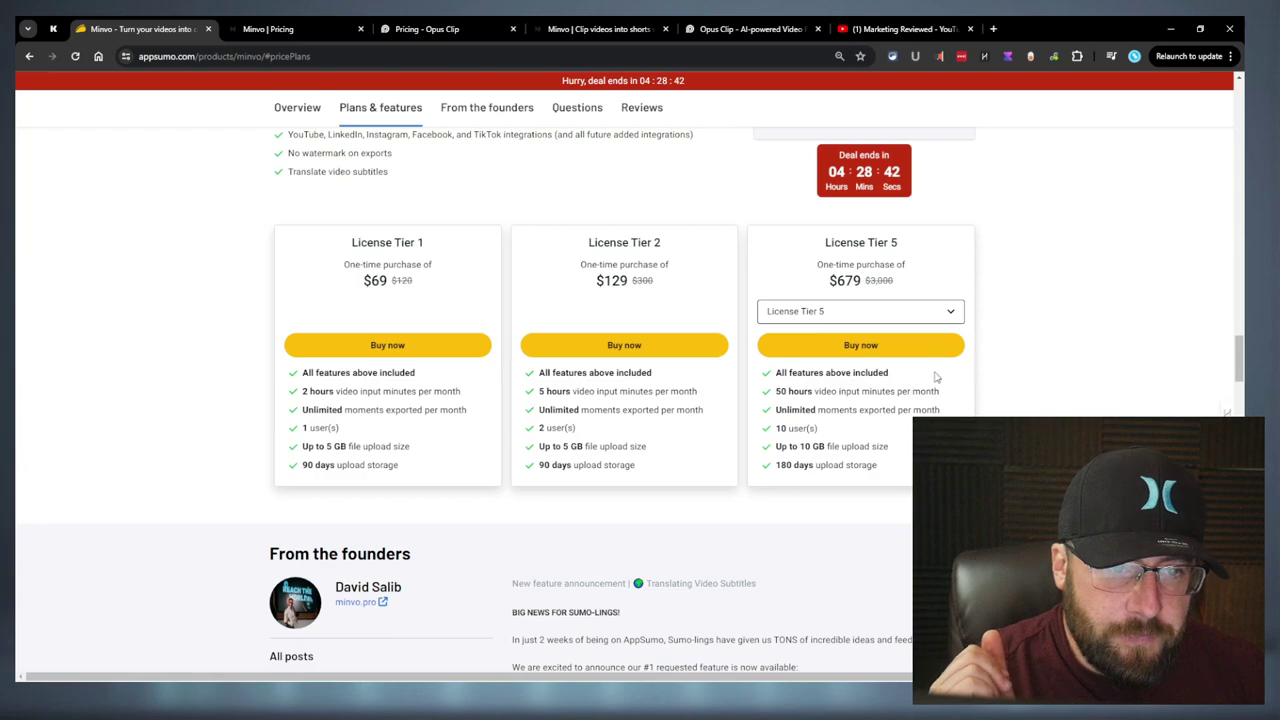
Select License Tier 3 for the Minvo deal and highlight its 12 hours of monthly video input
click(918, 312)
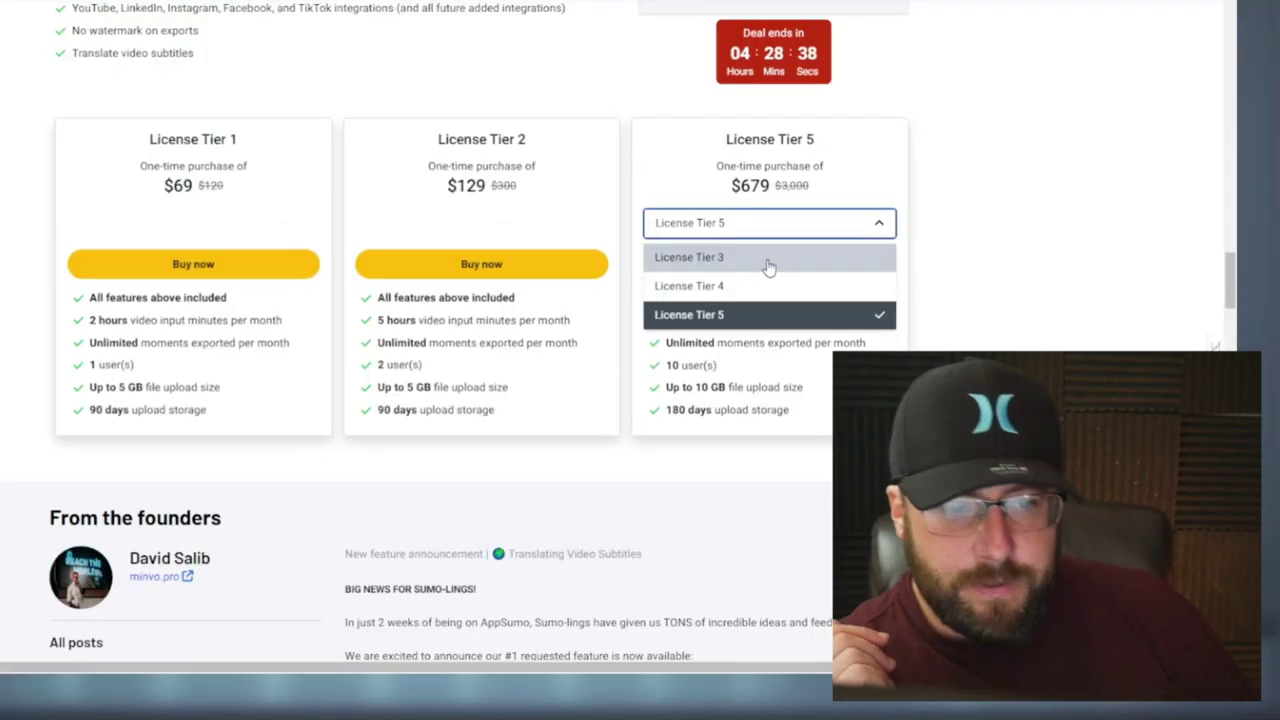
click(860, 339)
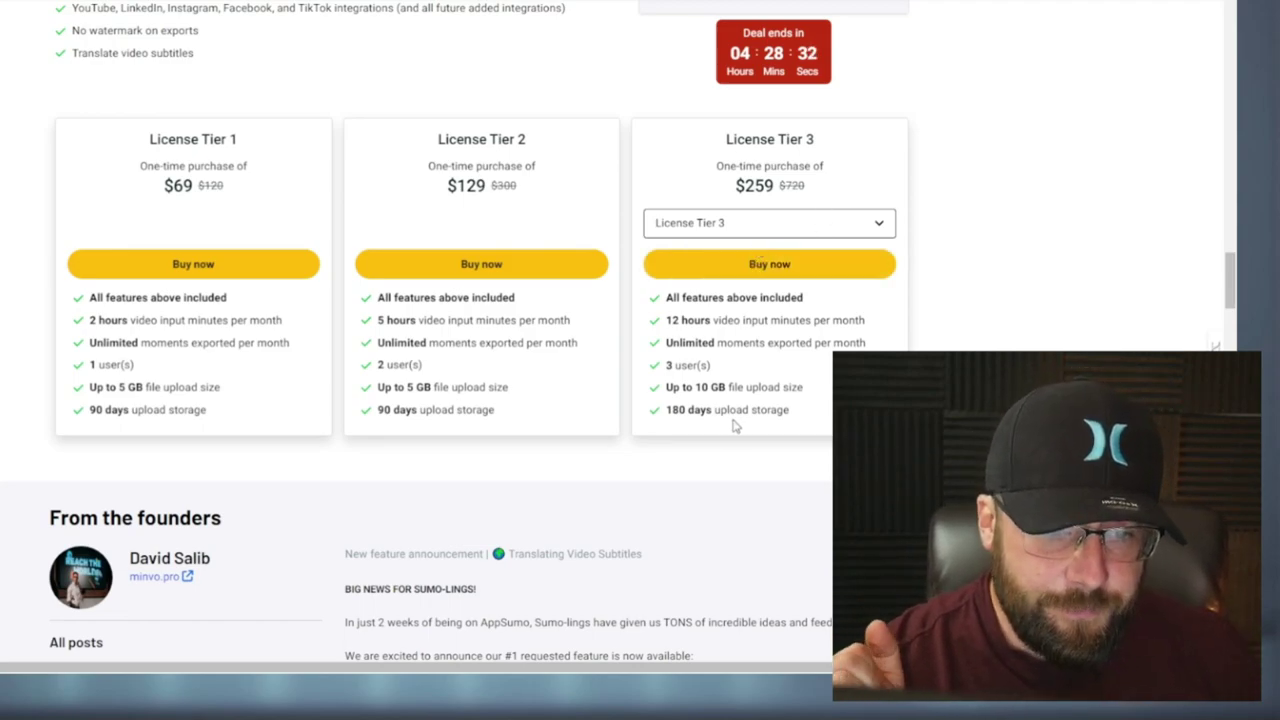
drag(738, 320, 665, 320)
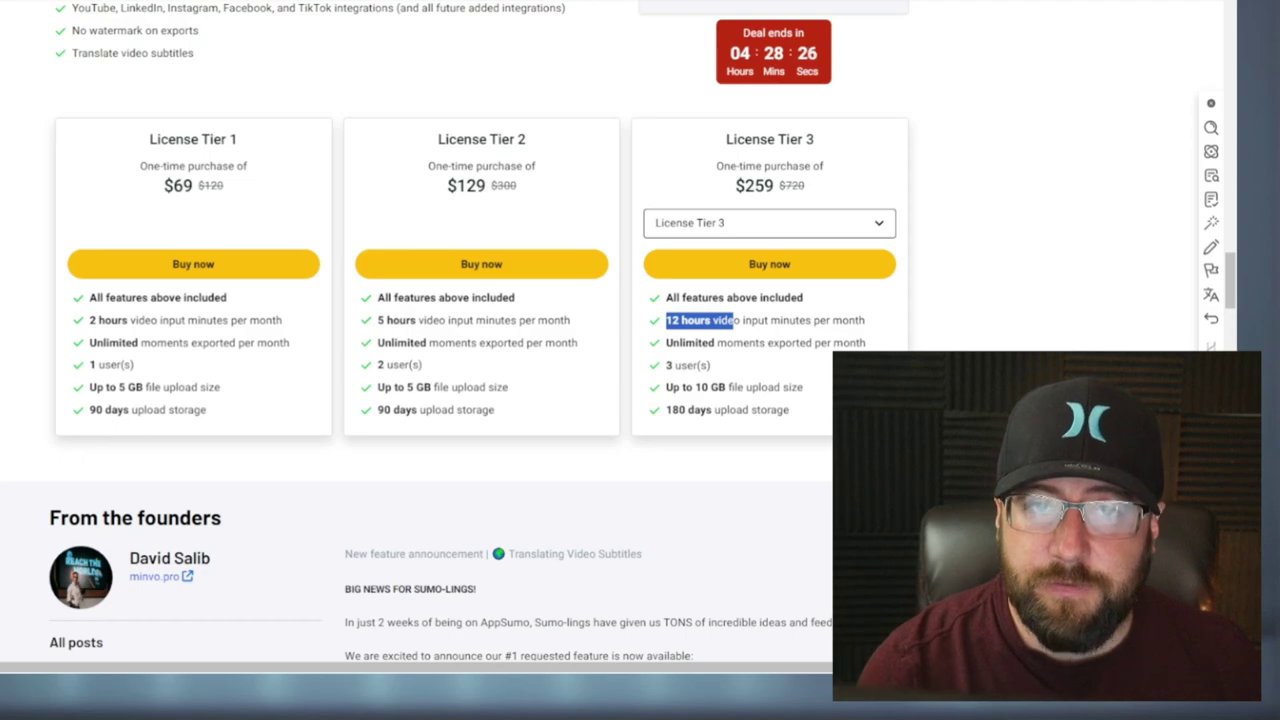
click(822, 373)
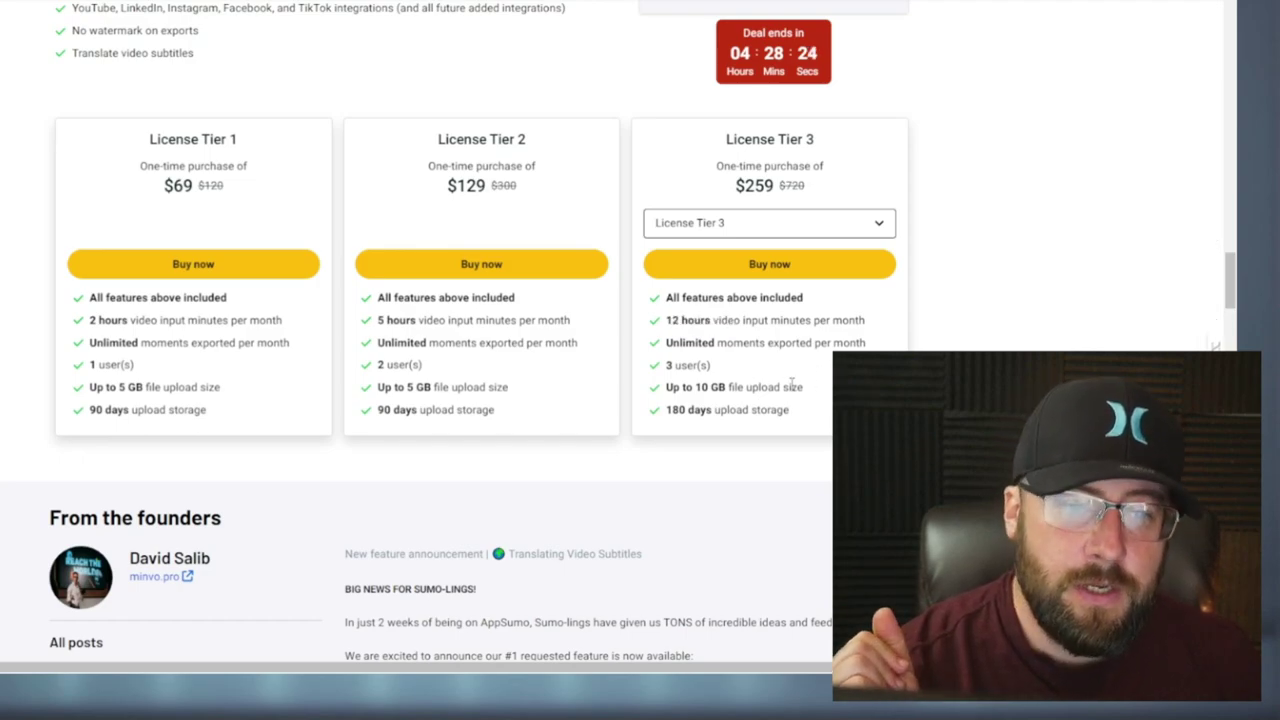
drag(711, 320, 655, 330)
click(717, 321)
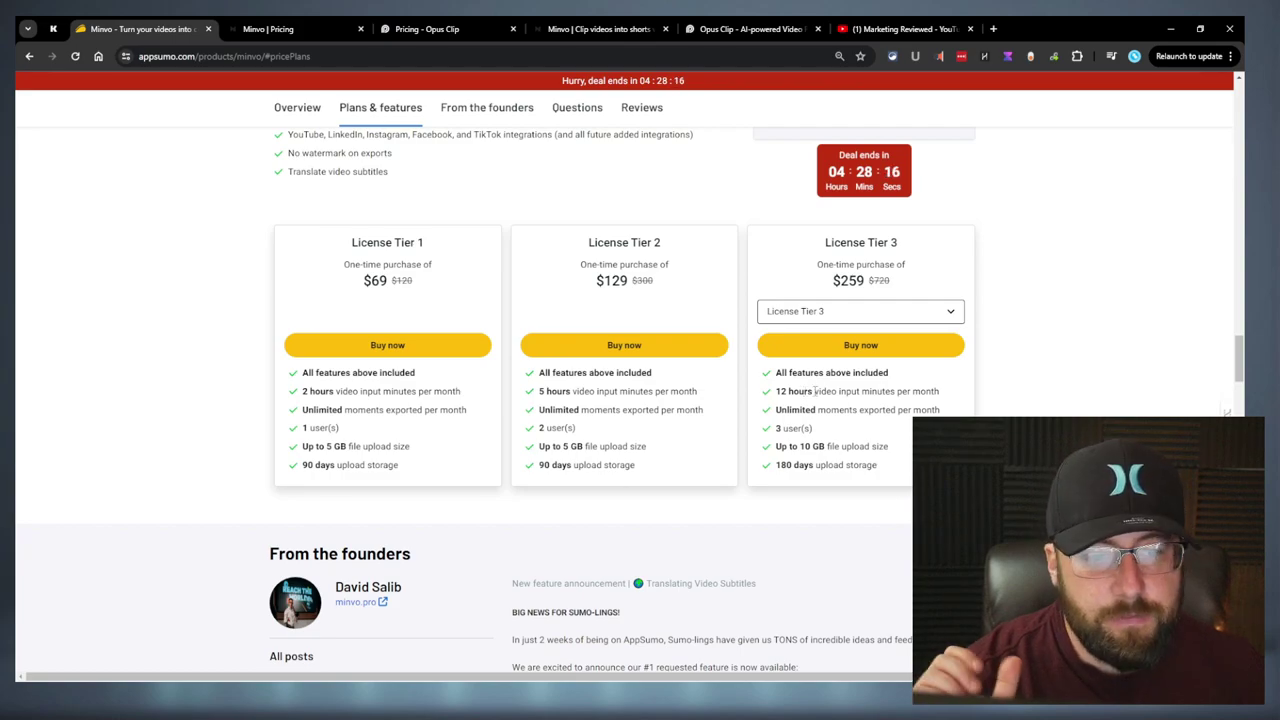
drag(815, 391, 780, 391)
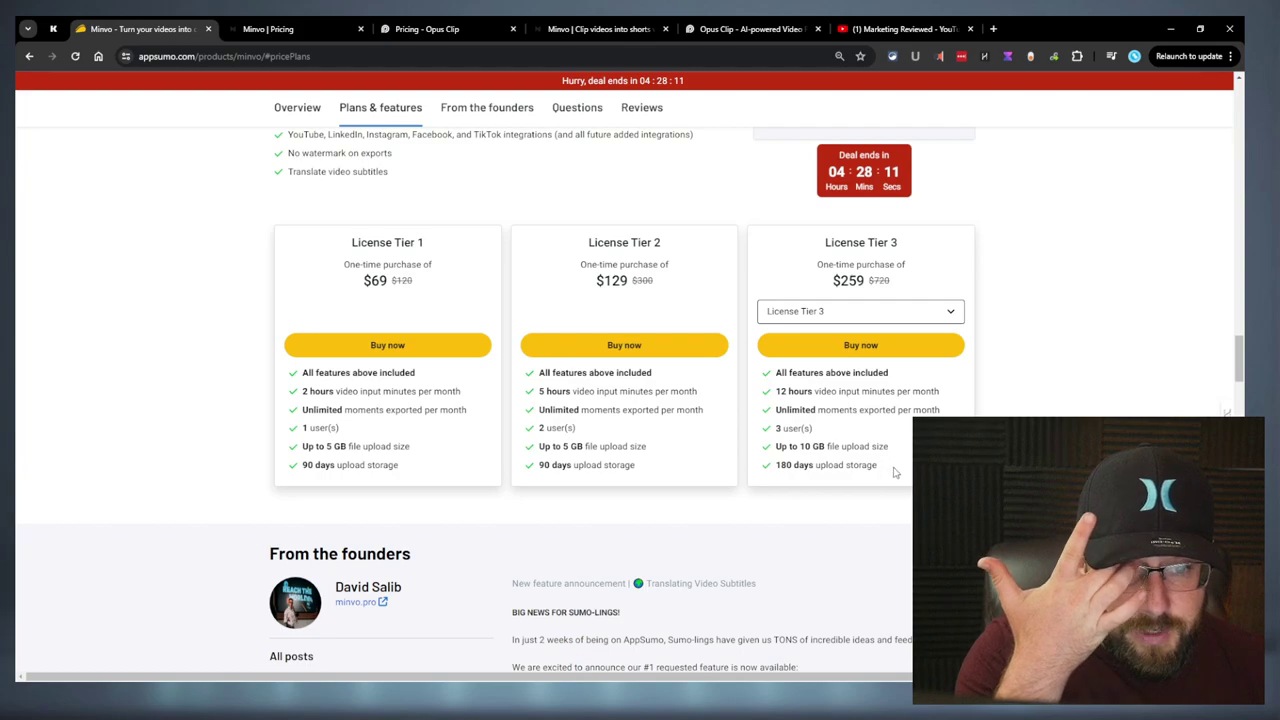
Highlight License Tier 3's 10 GB file upload size, and clear the highlight
drag(890, 447, 774, 455)
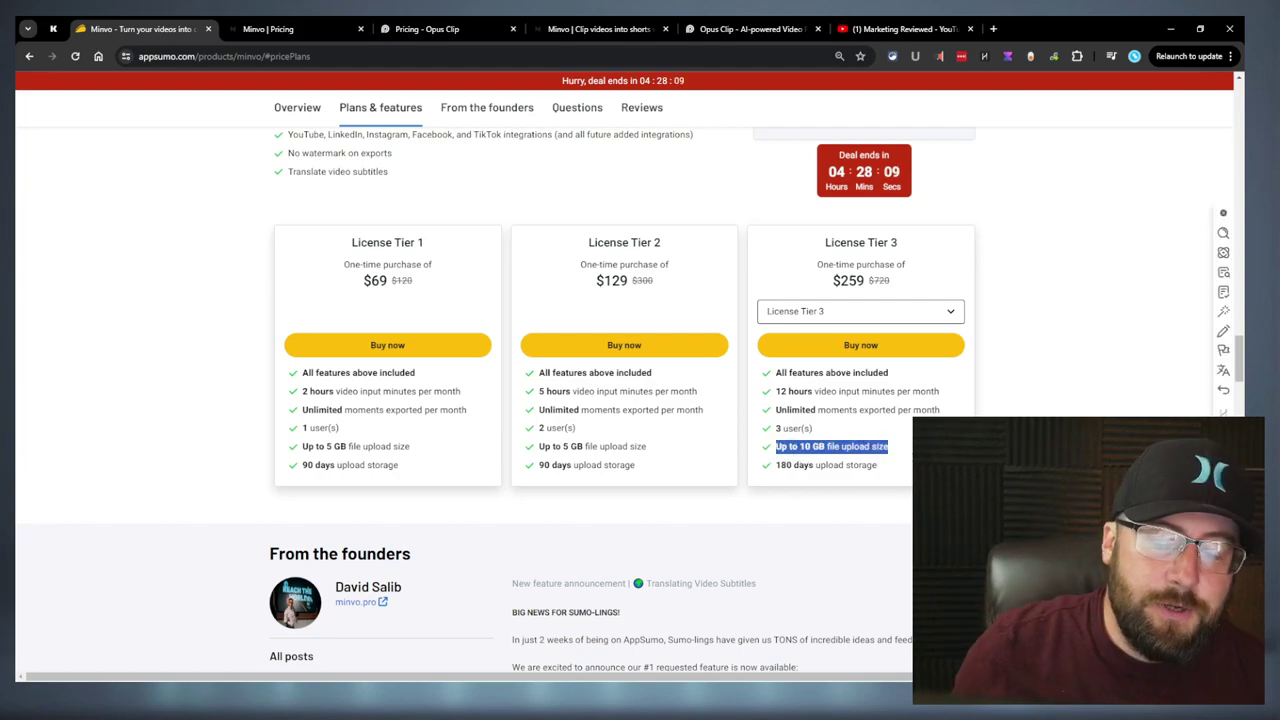
click(840, 458)
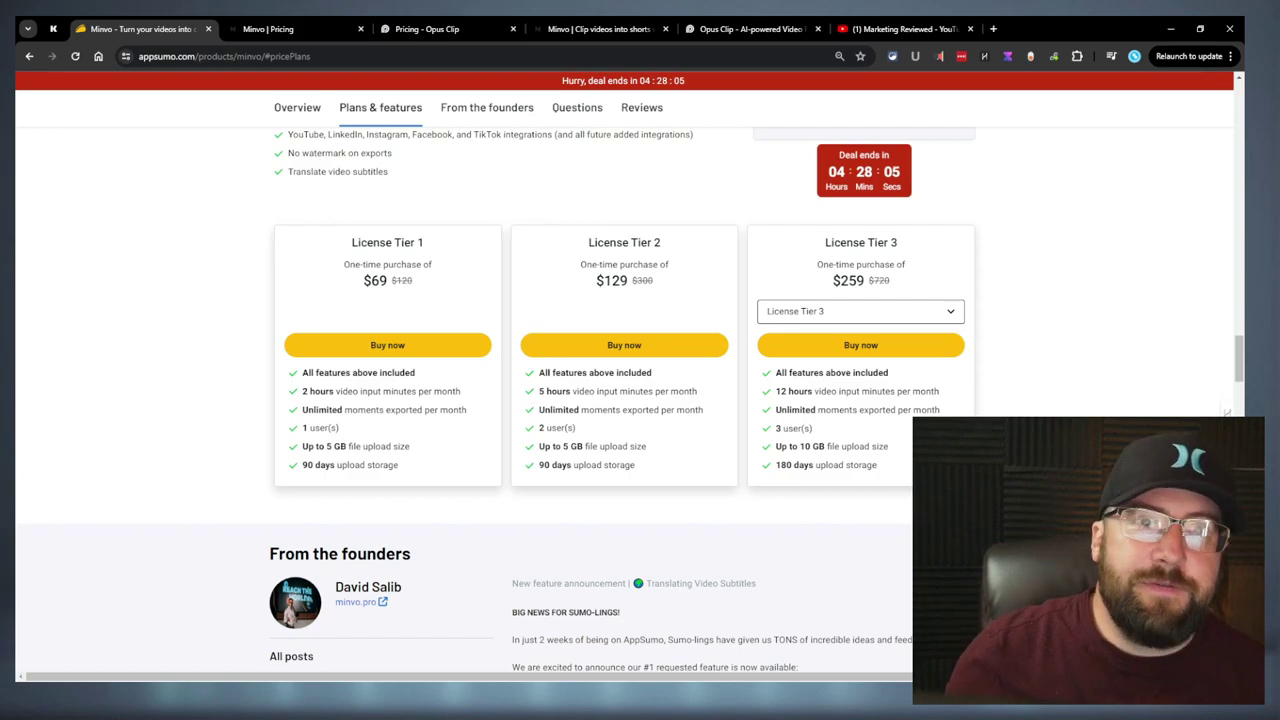
drag(776, 446, 858, 446)
click(840, 446)
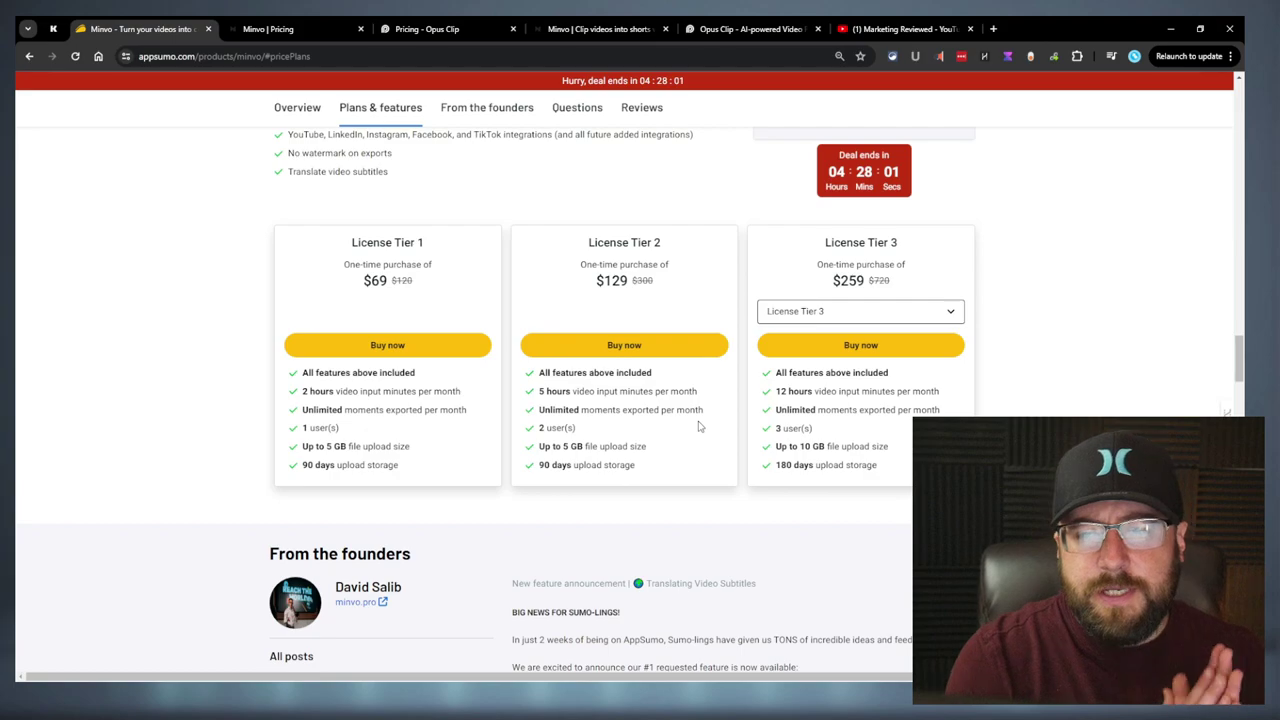
Highlight the License Tier 2 title, check Opus Clip's clip results and yearly pricing, and return to the AppSumo deal
drag(664, 242, 575, 243)
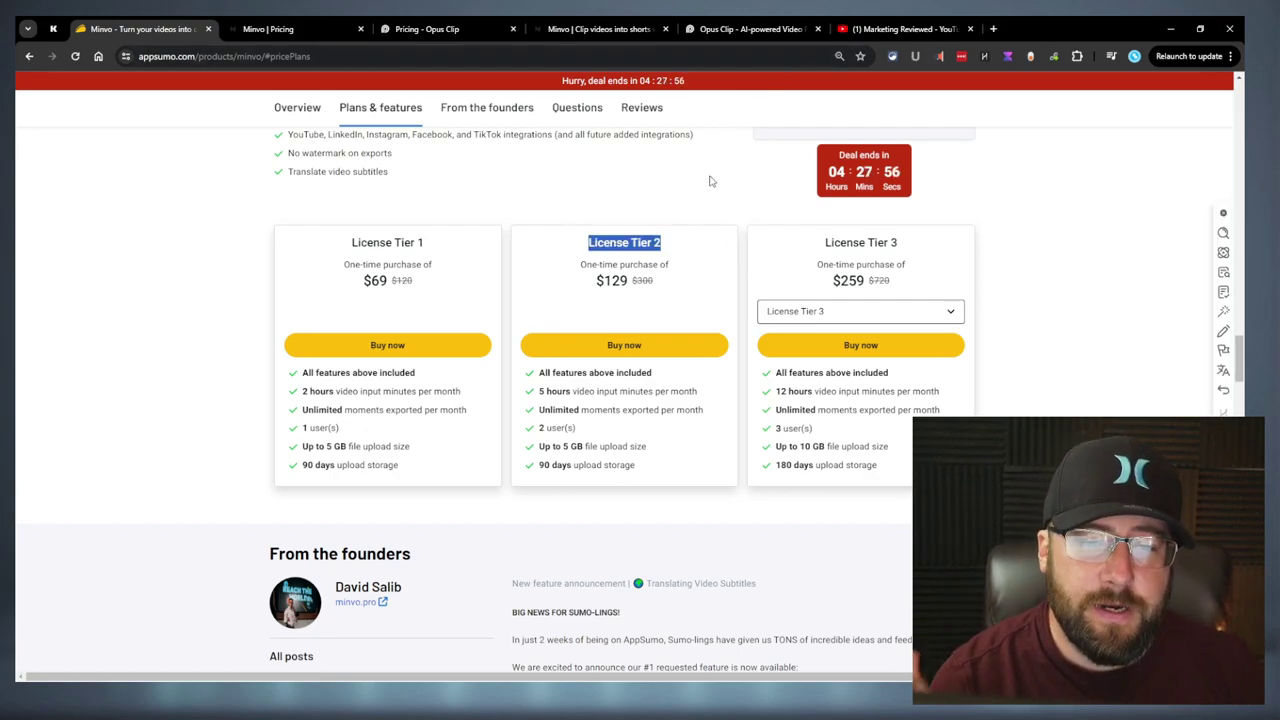
click(722, 254)
click(748, 27)
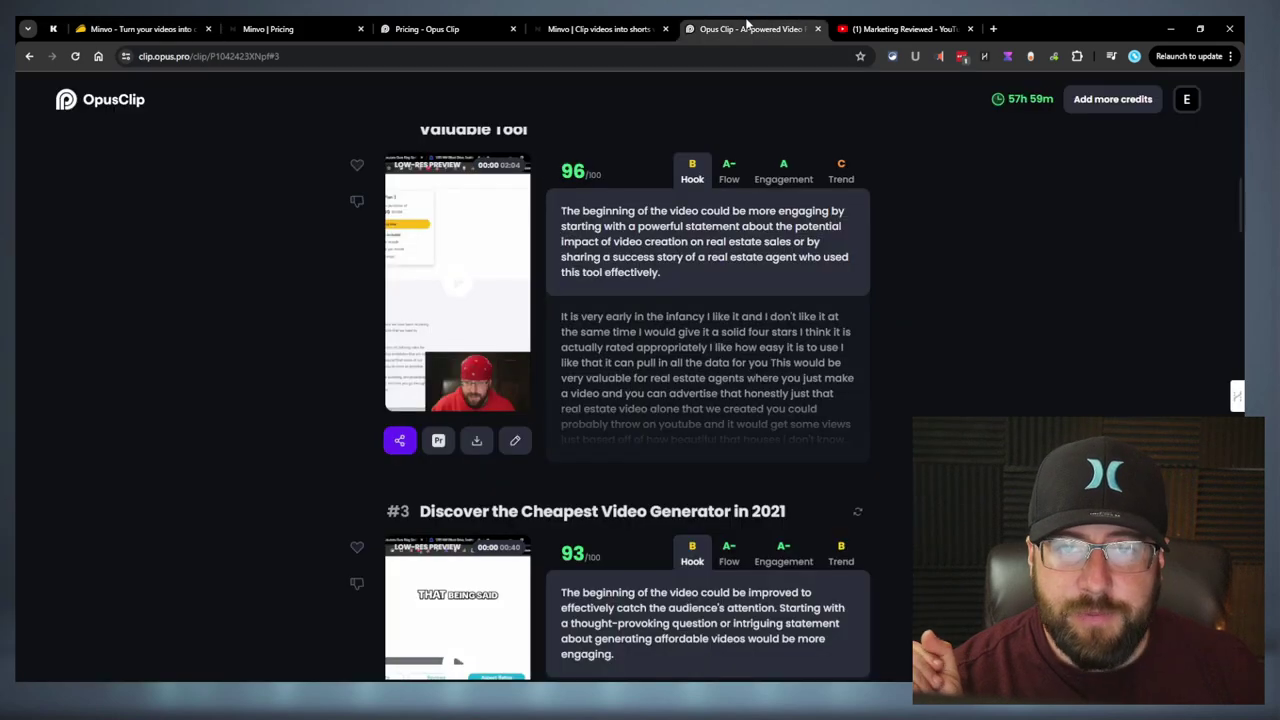
click(448, 22)
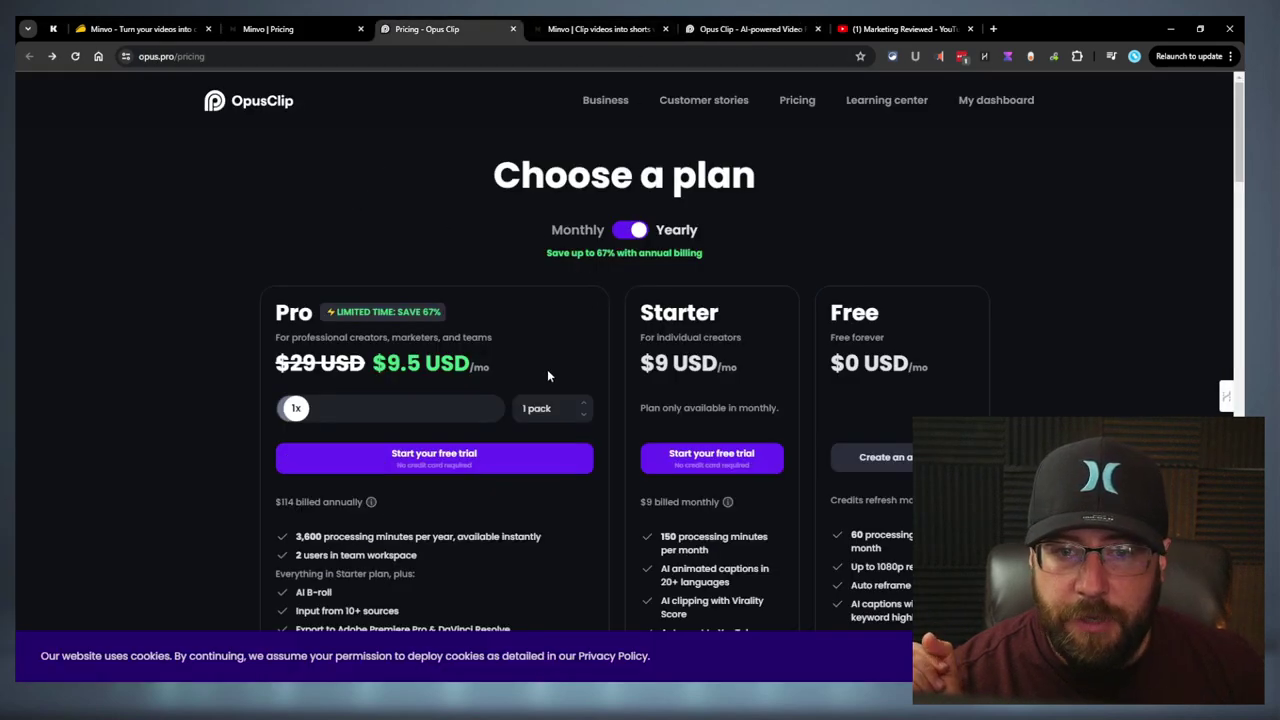
click(140, 28)
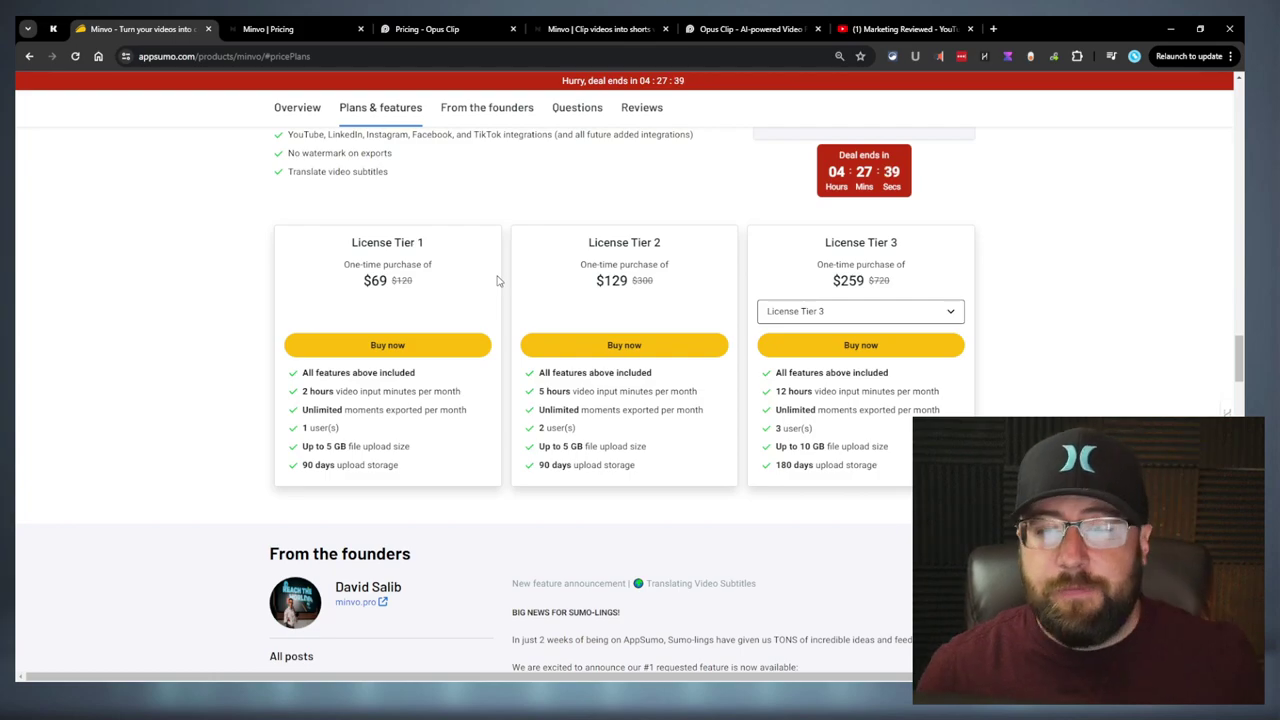
Highlight the License Tier 1 title and switch the third plan card to License Tier 4
drag(426, 247, 333, 256)
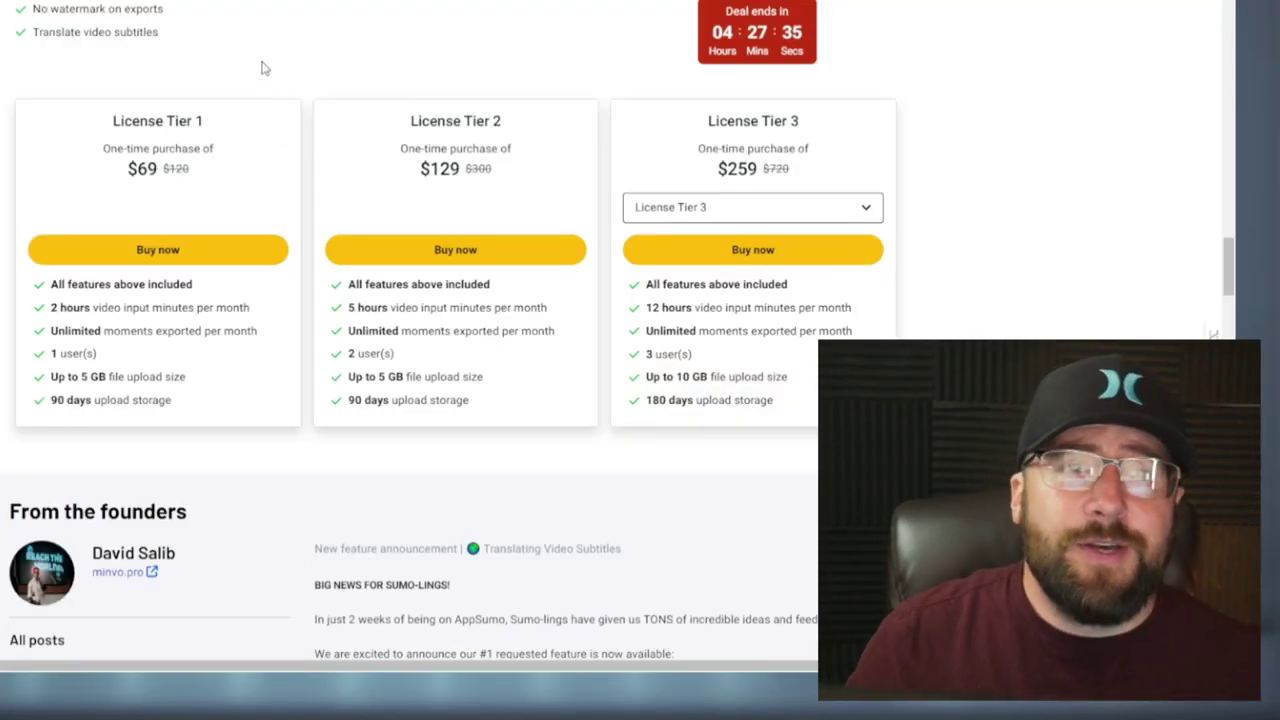
click(816, 207)
click(760, 278)
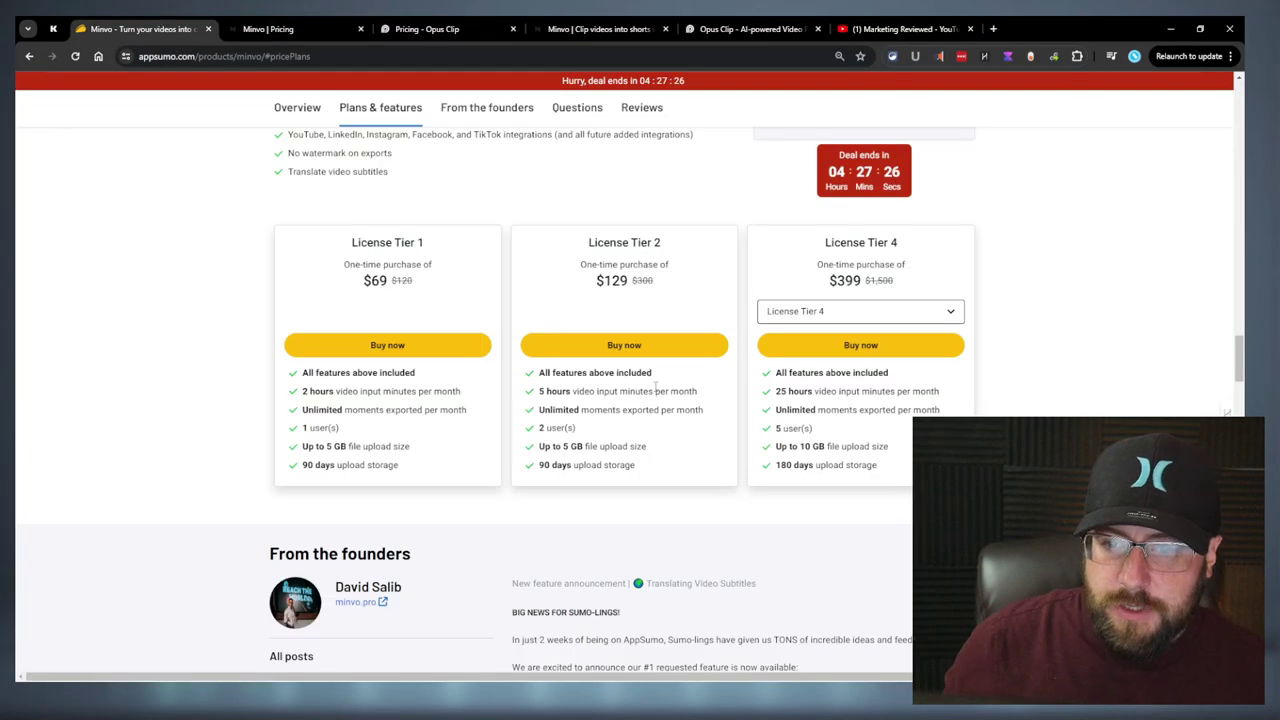
Review the AppSumo deal's overview, deal terms and features included in all plans
scroll(579, 549, up, 5)
scroll(728, 520, up, 6)
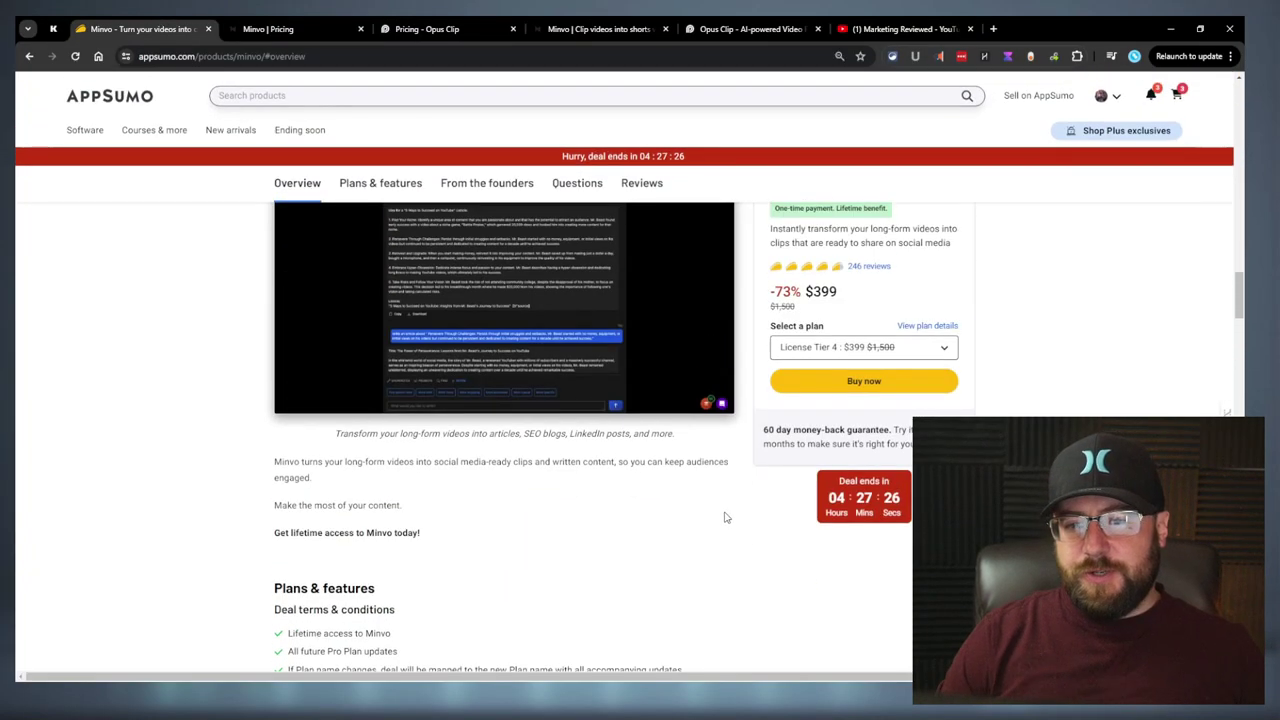
scroll(757, 475, down, 5)
scroll(757, 475, down, 5)
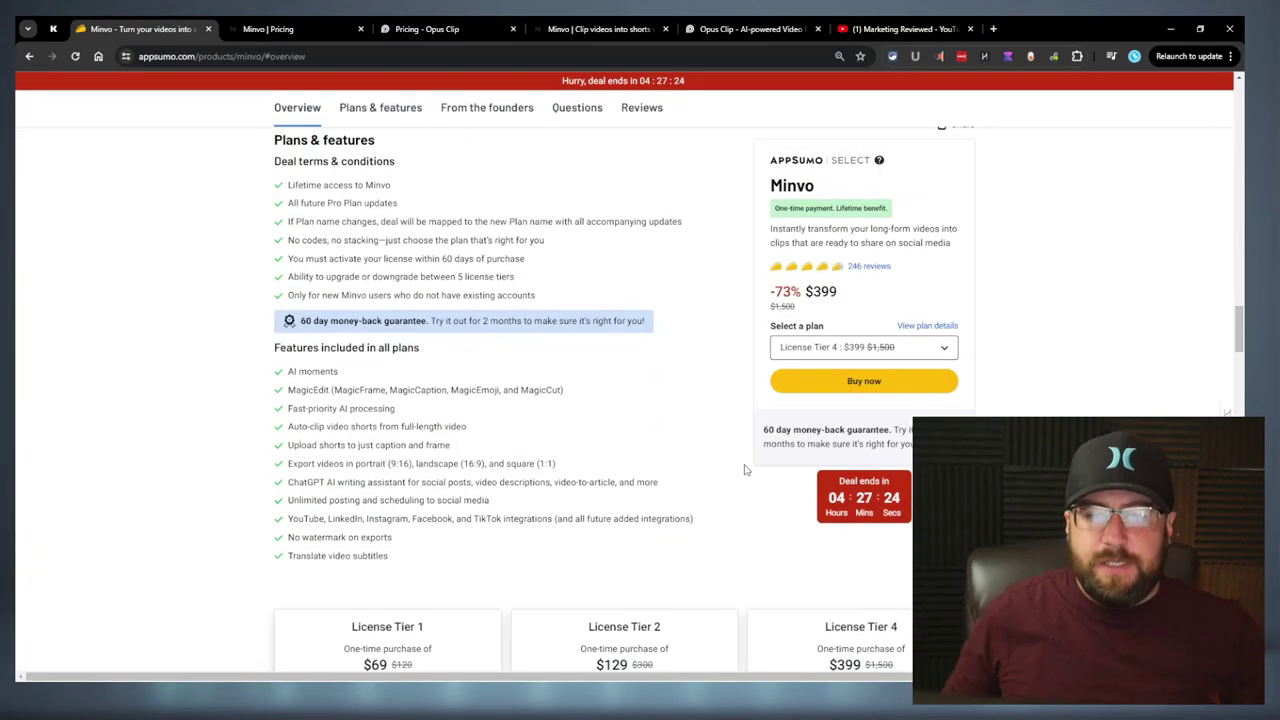
scroll(740, 463, up, 2)
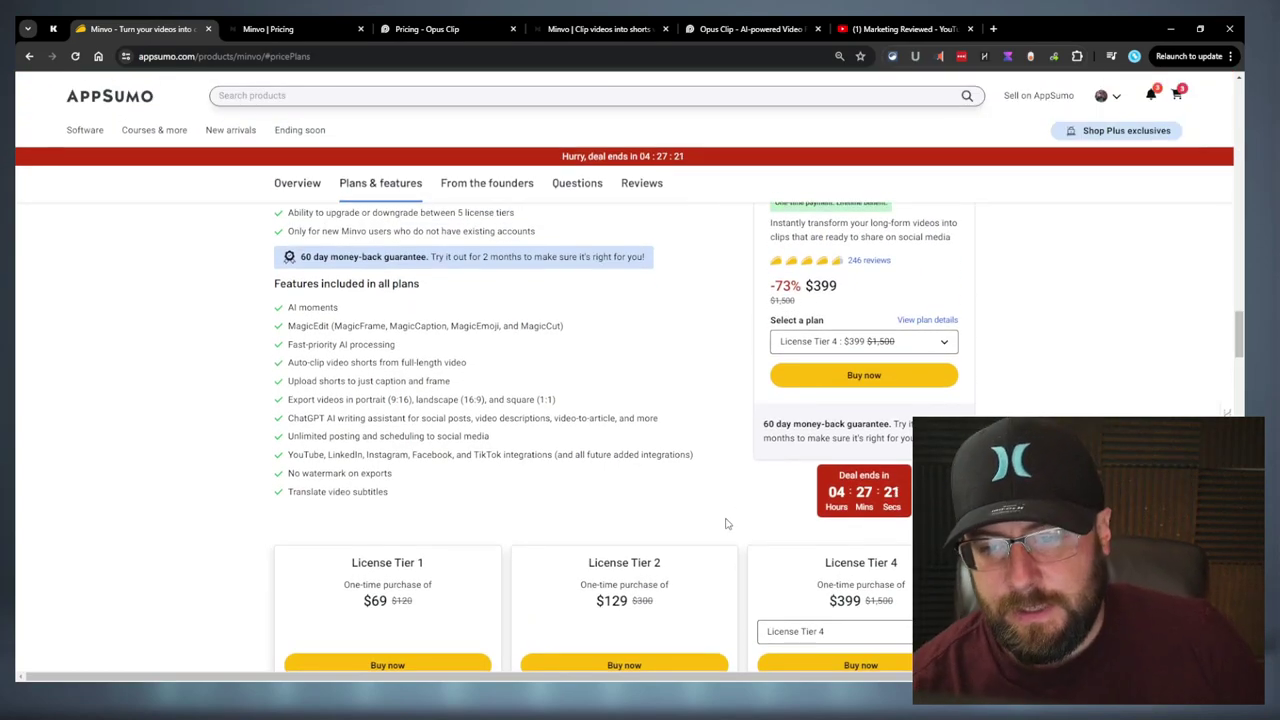
scroll(725, 518, up, 10)
scroll(715, 500, up, 5)
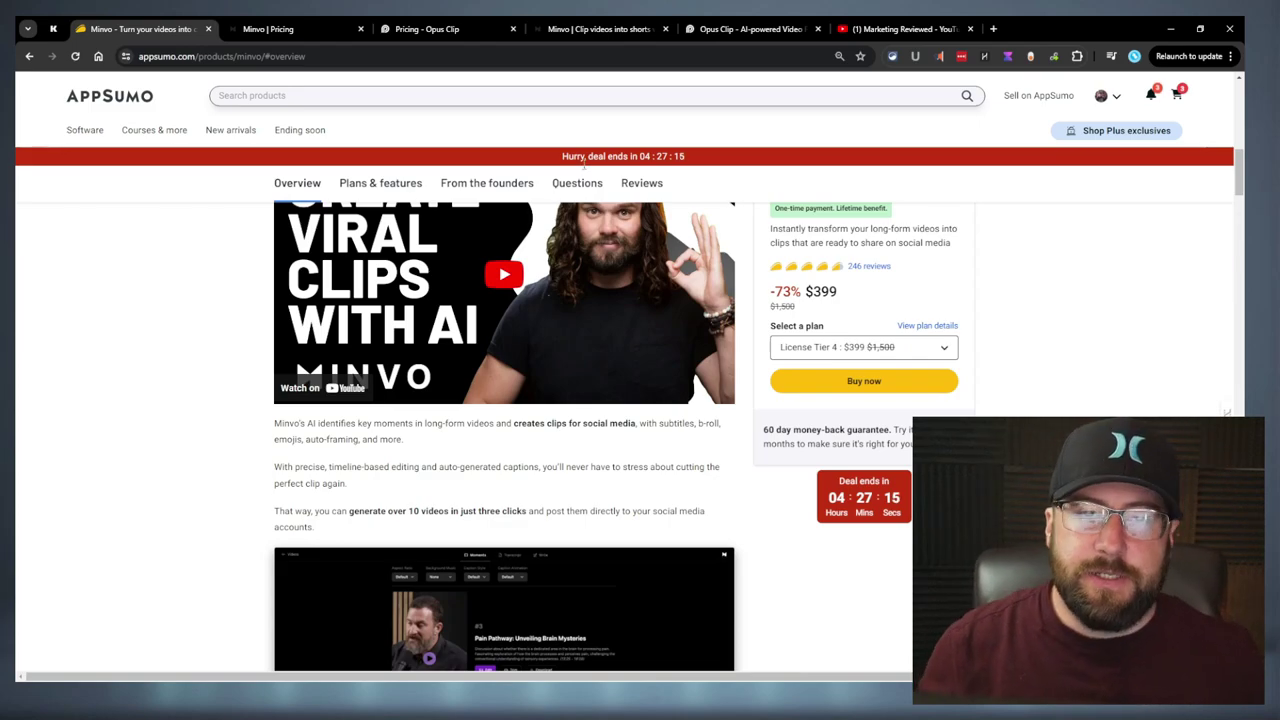
scroll(570, 300, up, 3)
Glance at Minvo's and Opus Clip's pricing pages, go to Minvo's uploads, and switch the brand to WinesUncovered
click(268, 28)
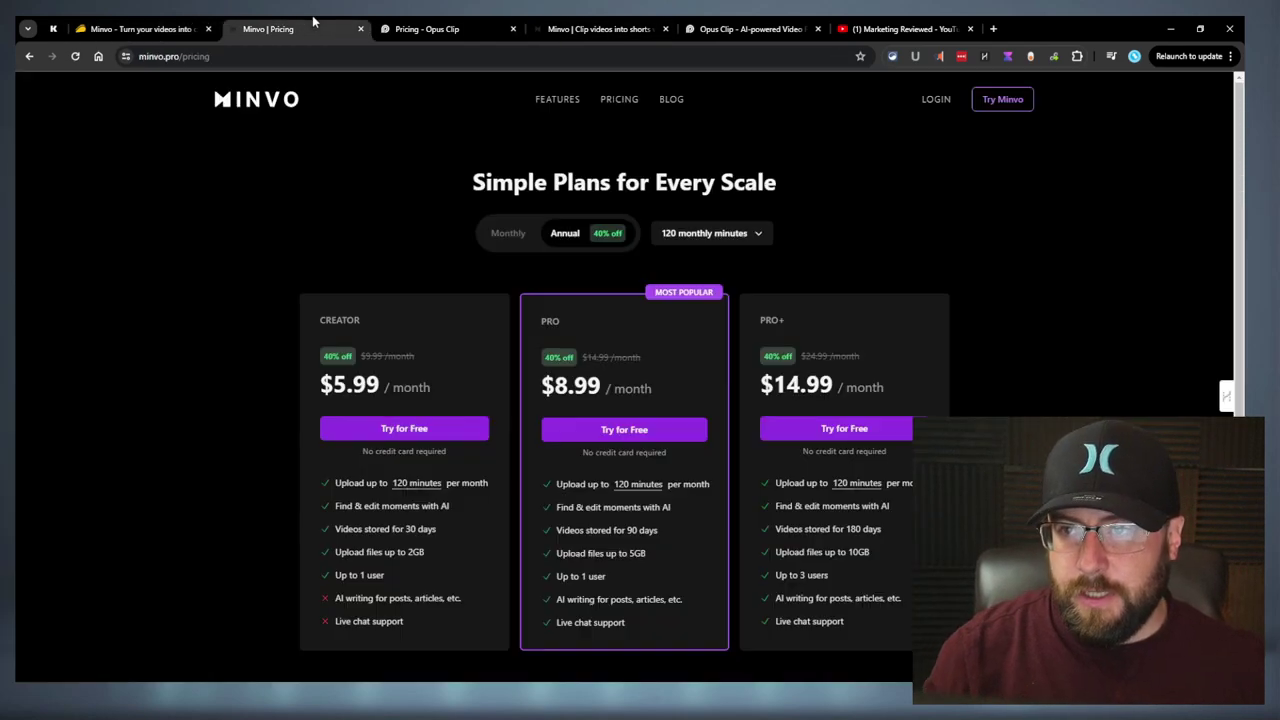
click(522, 24)
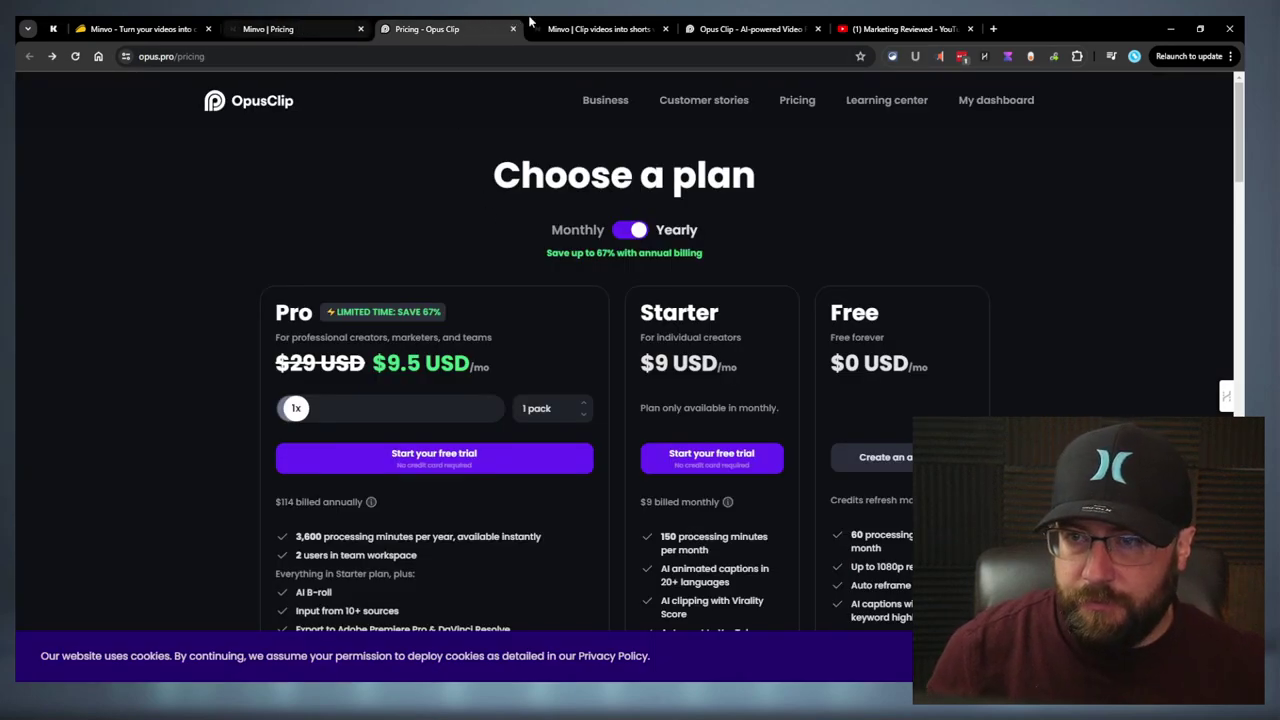
click(595, 28)
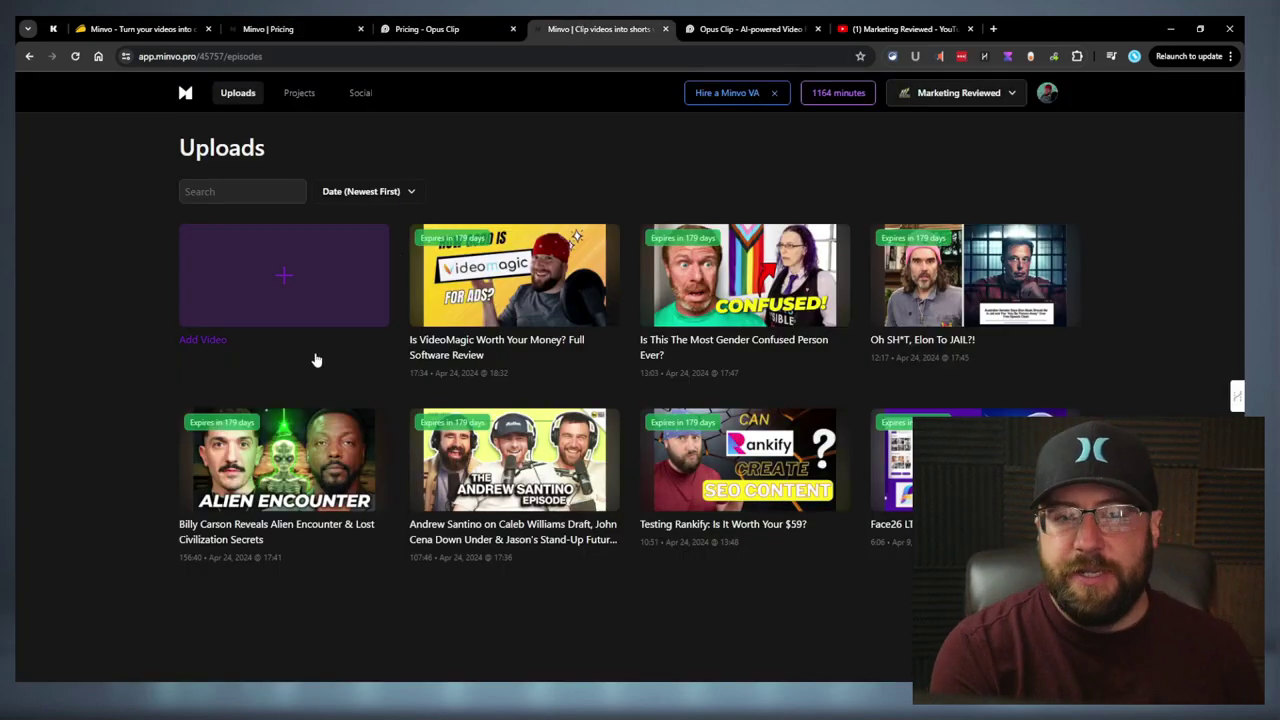
click(975, 97)
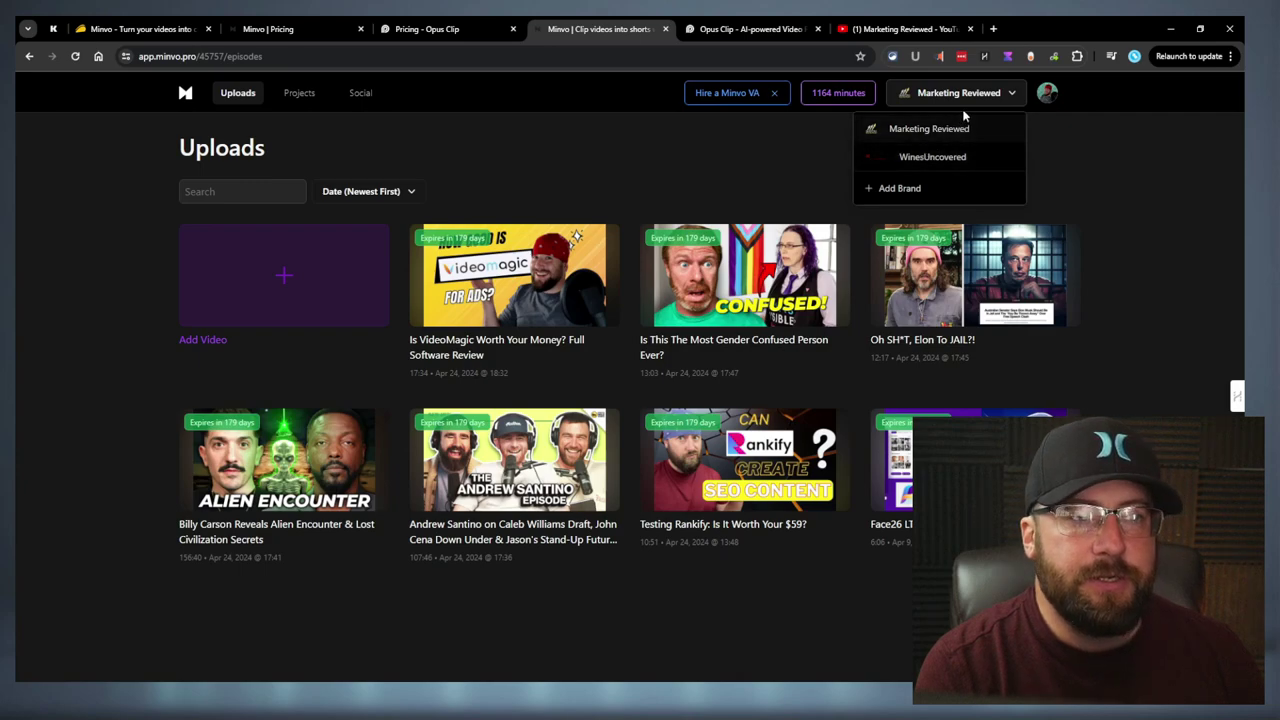
click(934, 157)
click(975, 96)
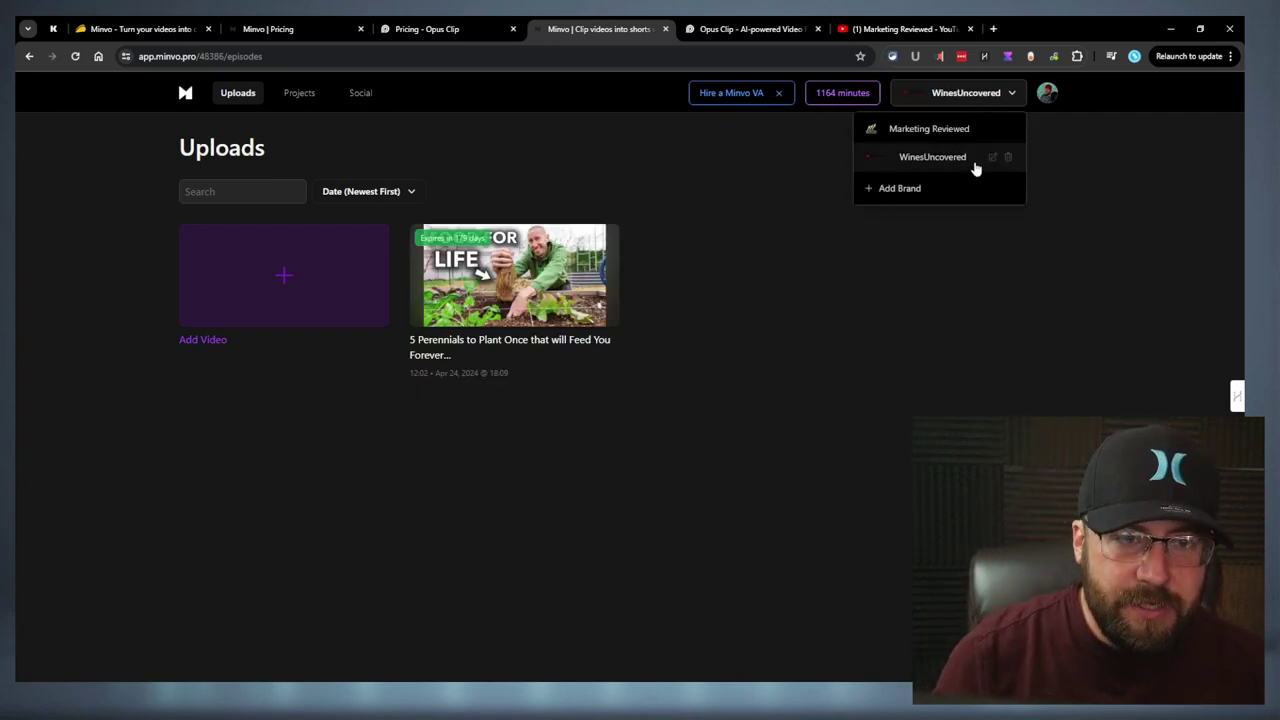
View the WinesUncovered brand's social posting calendar, its connected social accounts and the list of brands
click(360, 92)
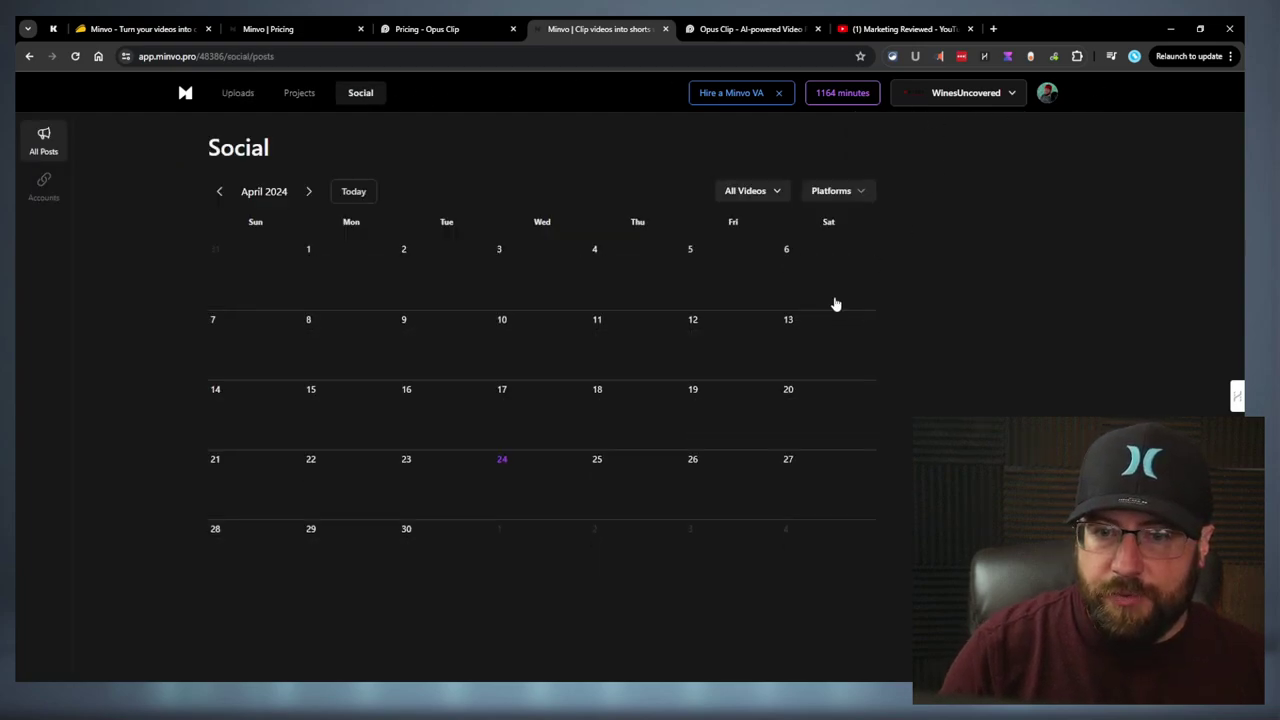
click(43, 185)
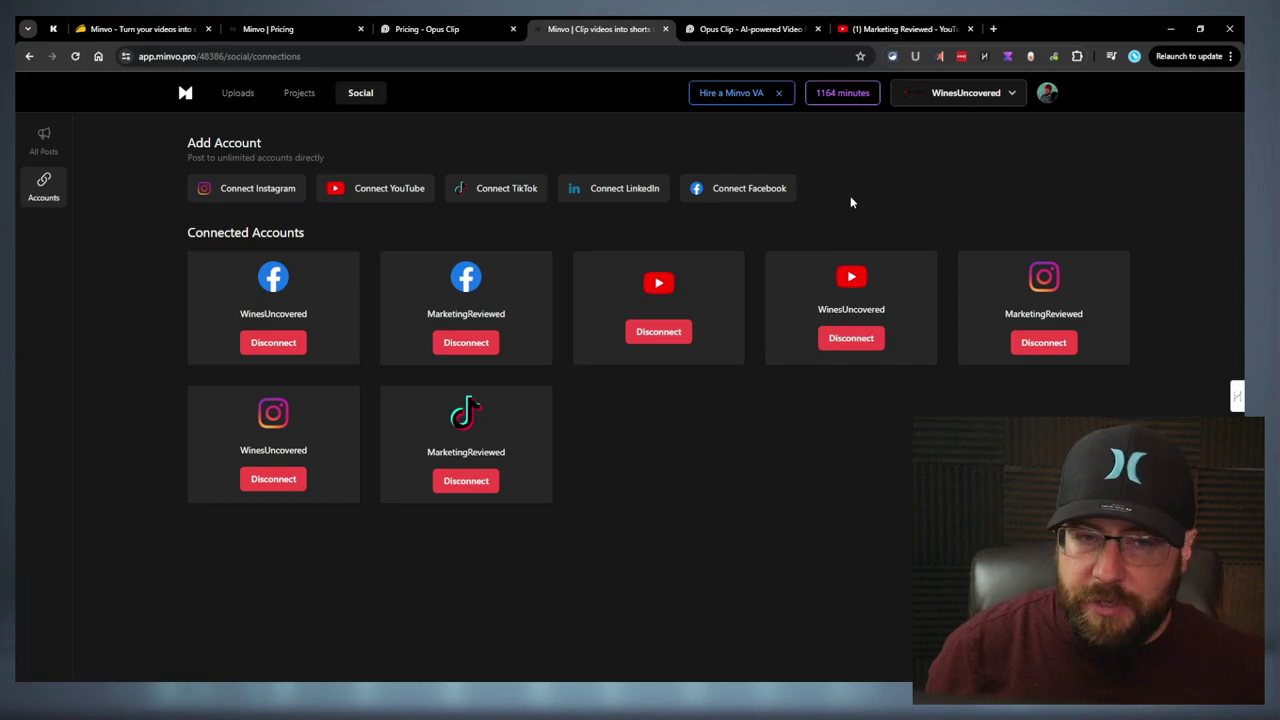
click(934, 100)
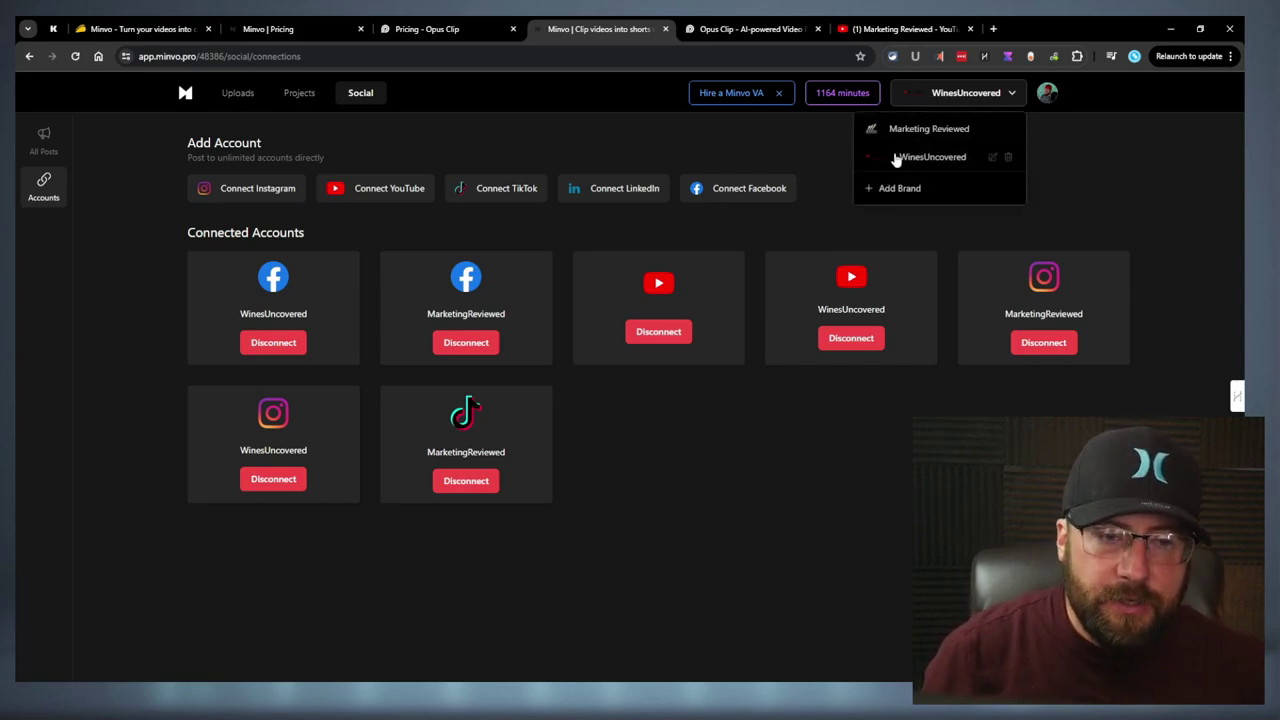
click(806, 243)
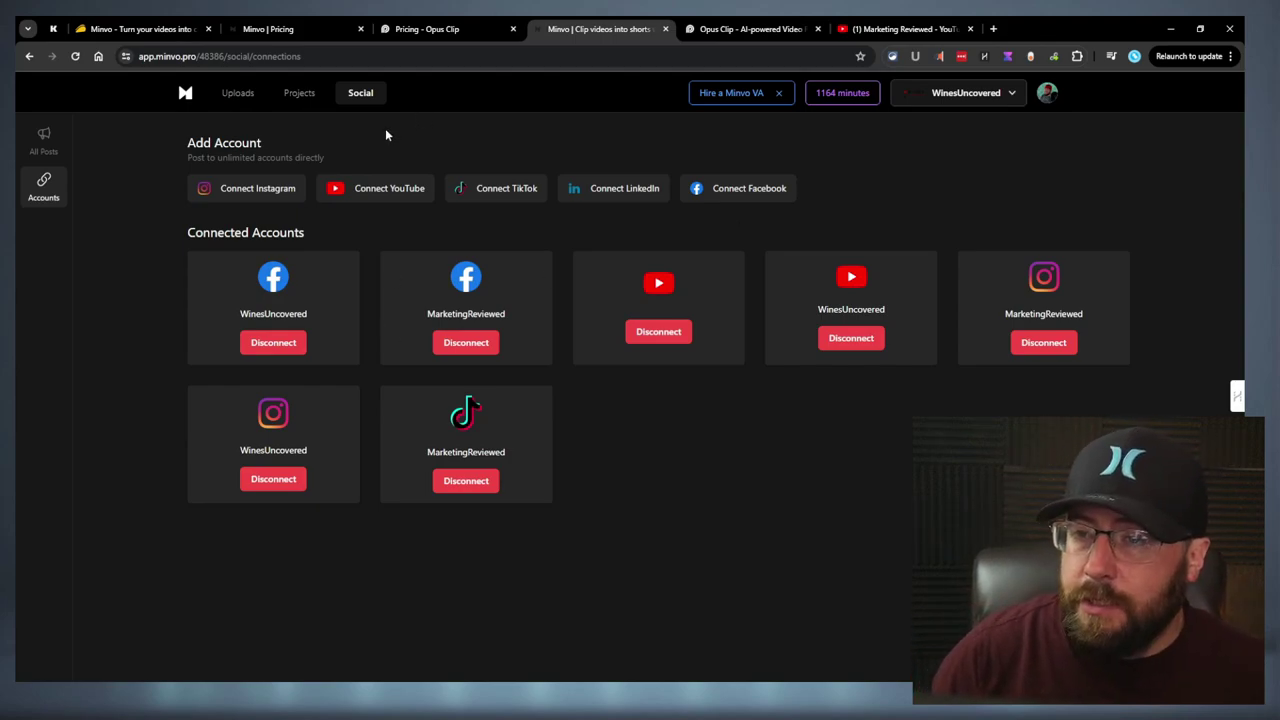
Switch the brand back to Marketing Reviewed, view the moments of the VideoMagic review upload, and return to the uploads
click(968, 93)
click(960, 130)
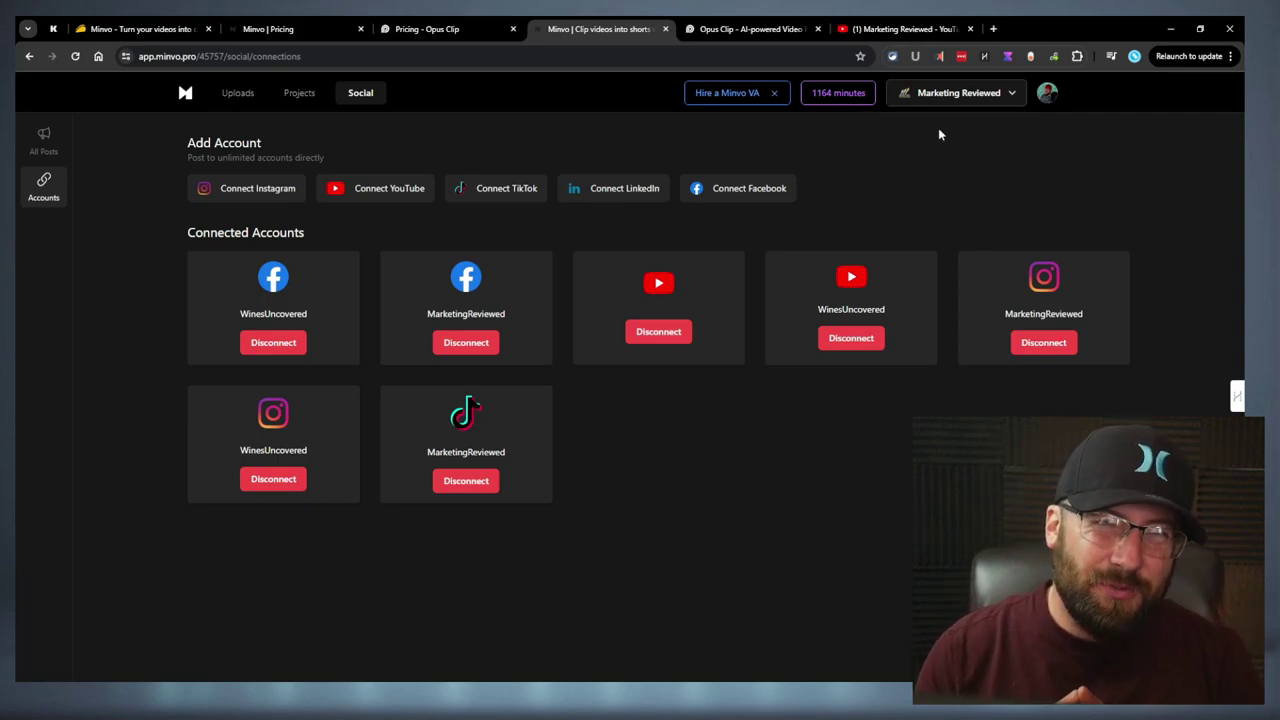
click(299, 92)
click(238, 92)
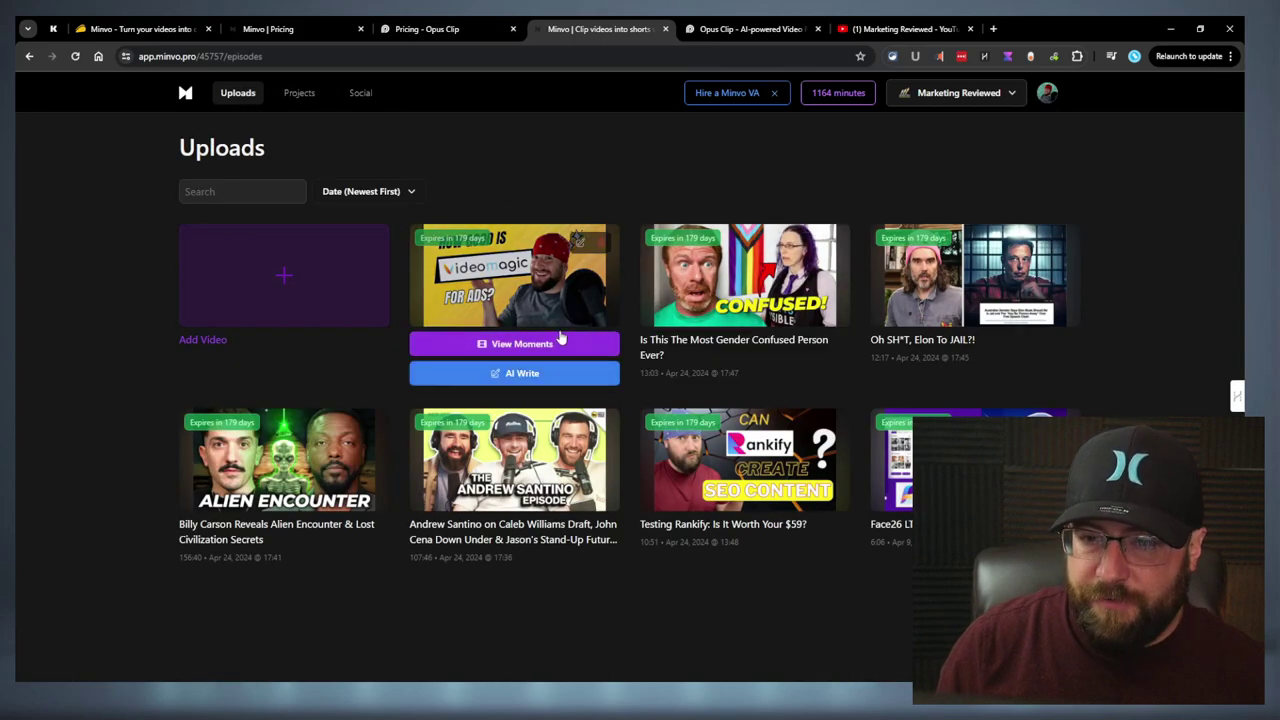
click(535, 350)
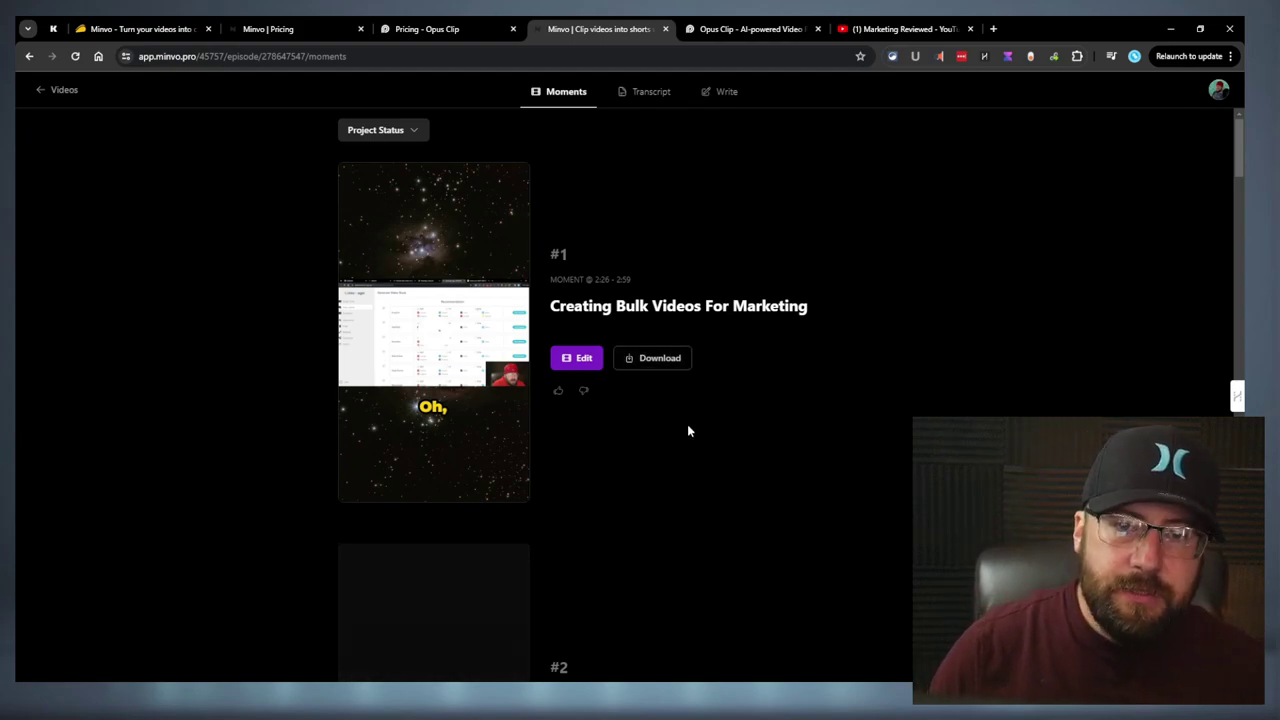
click(40, 90)
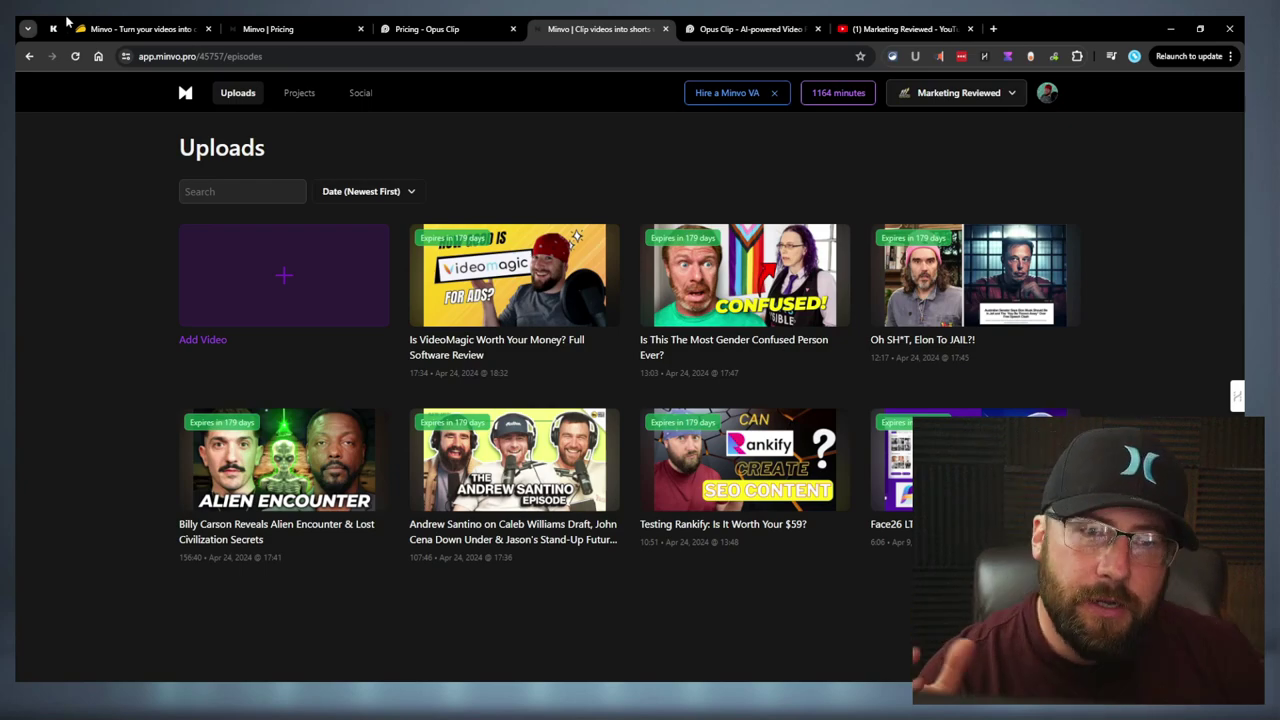
Look over Opus Clip's scored clips for the video and return to Minvo's uploads for comparison
click(740, 24)
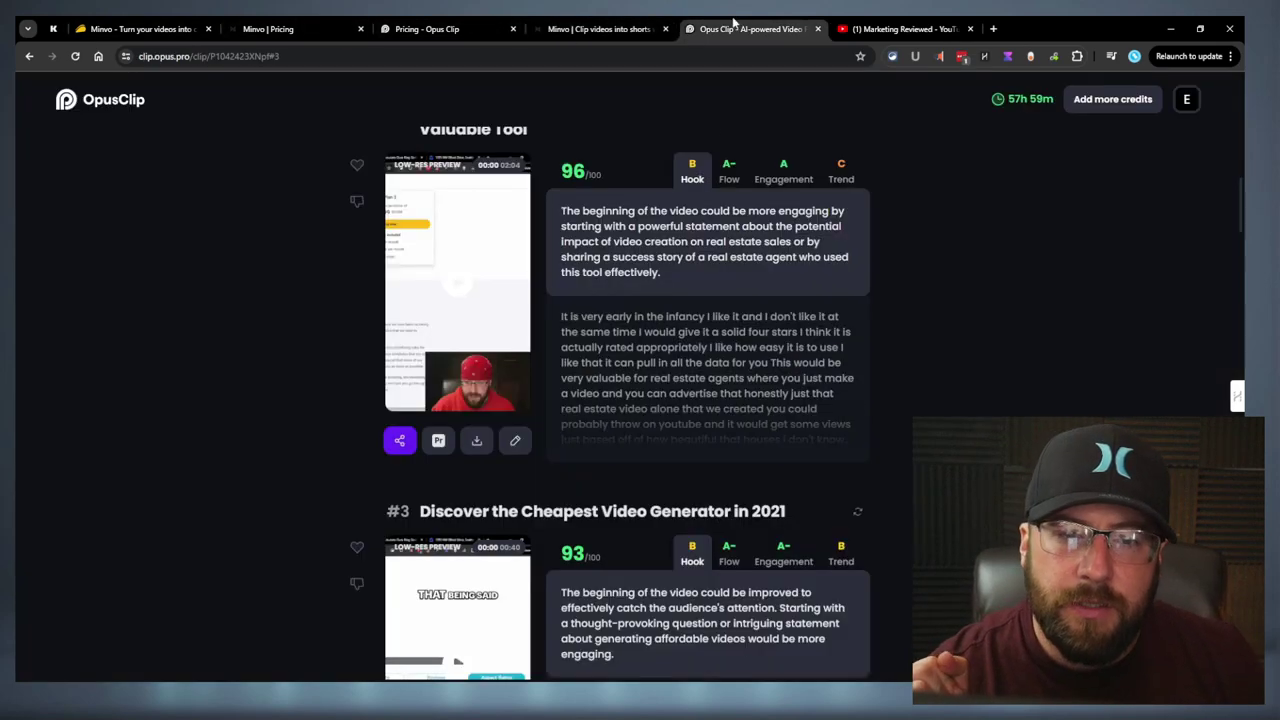
scroll(749, 374, up, 1)
scroll(770, 380, down, 2)
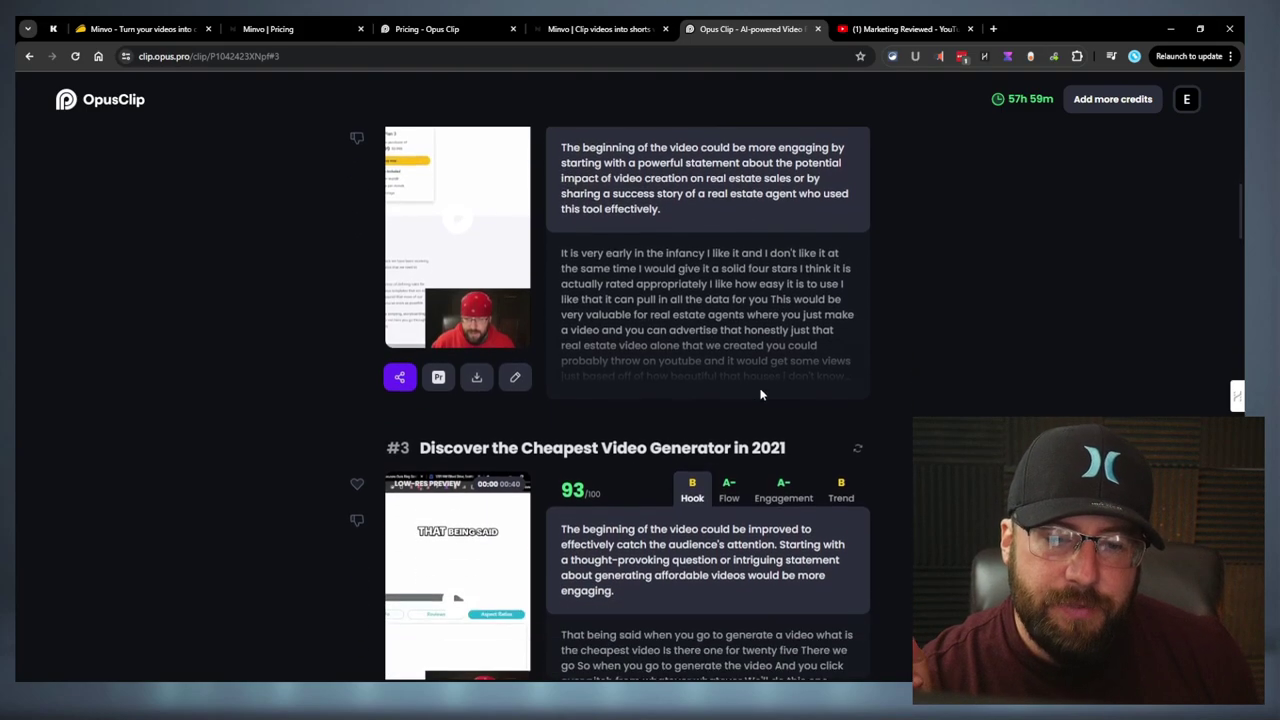
scroll(760, 392, up, 1)
click(562, 22)
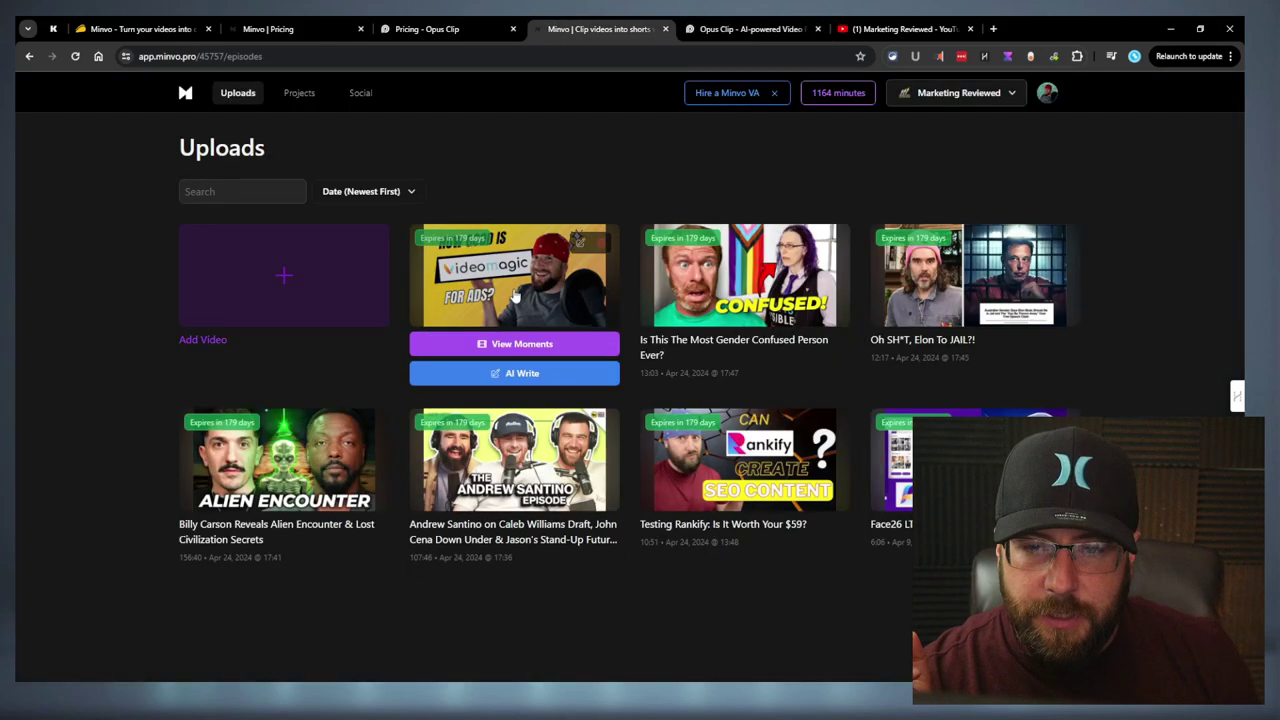
Compare the VideoMagic review's moments in Minvo with Opus Clip's pricing and scored clips, ending at Minvo's uploads
click(506, 337)
scroll(527, 215, up, 3)
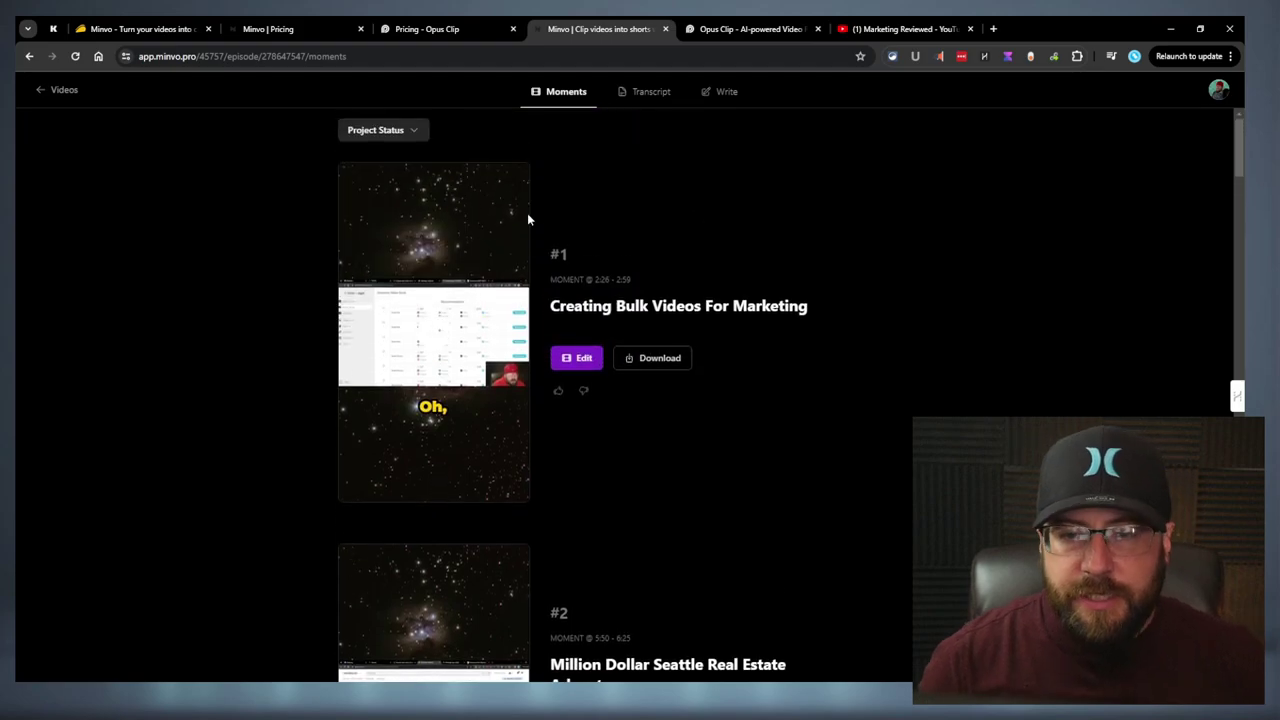
click(505, 26)
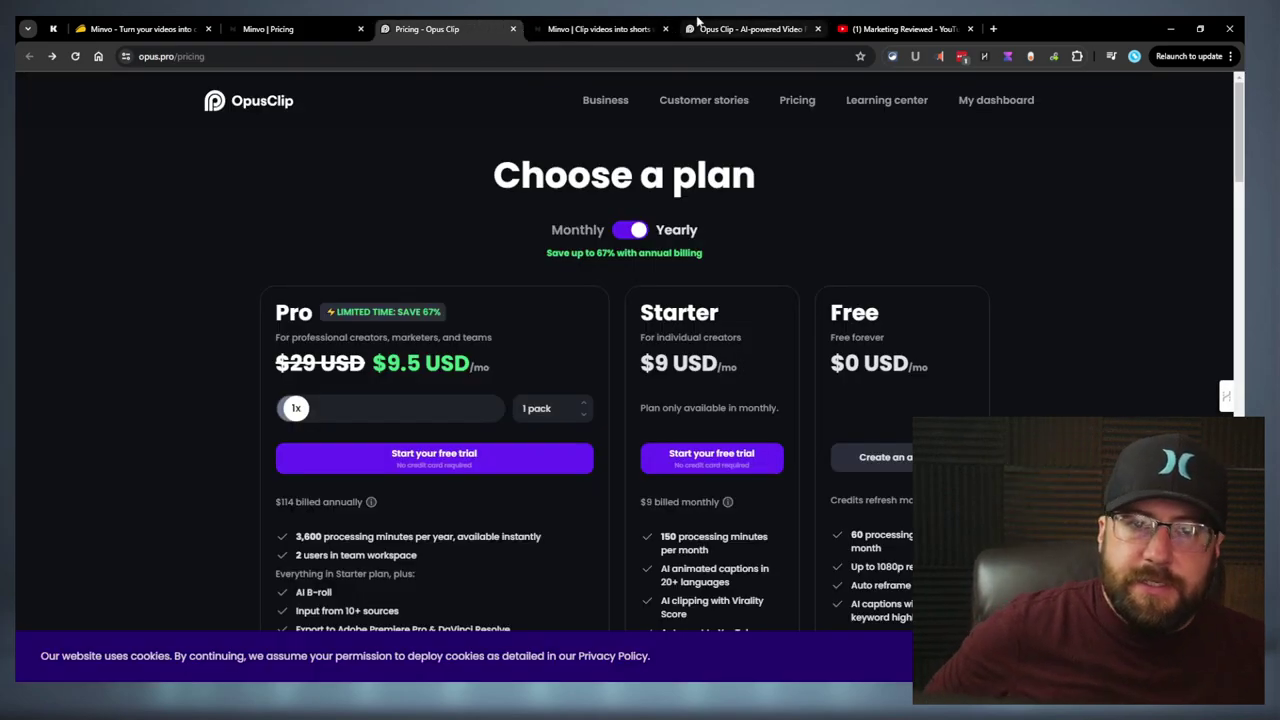
click(745, 28)
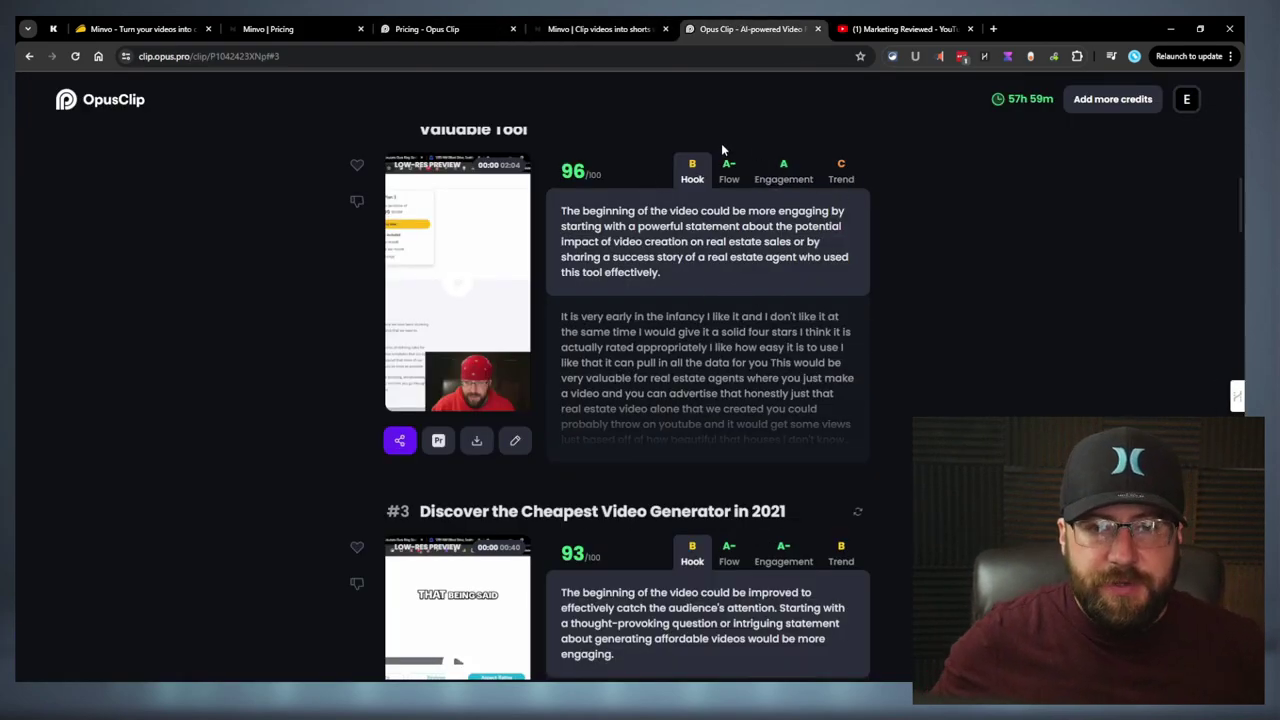
key(ctrl+shift+Tab)
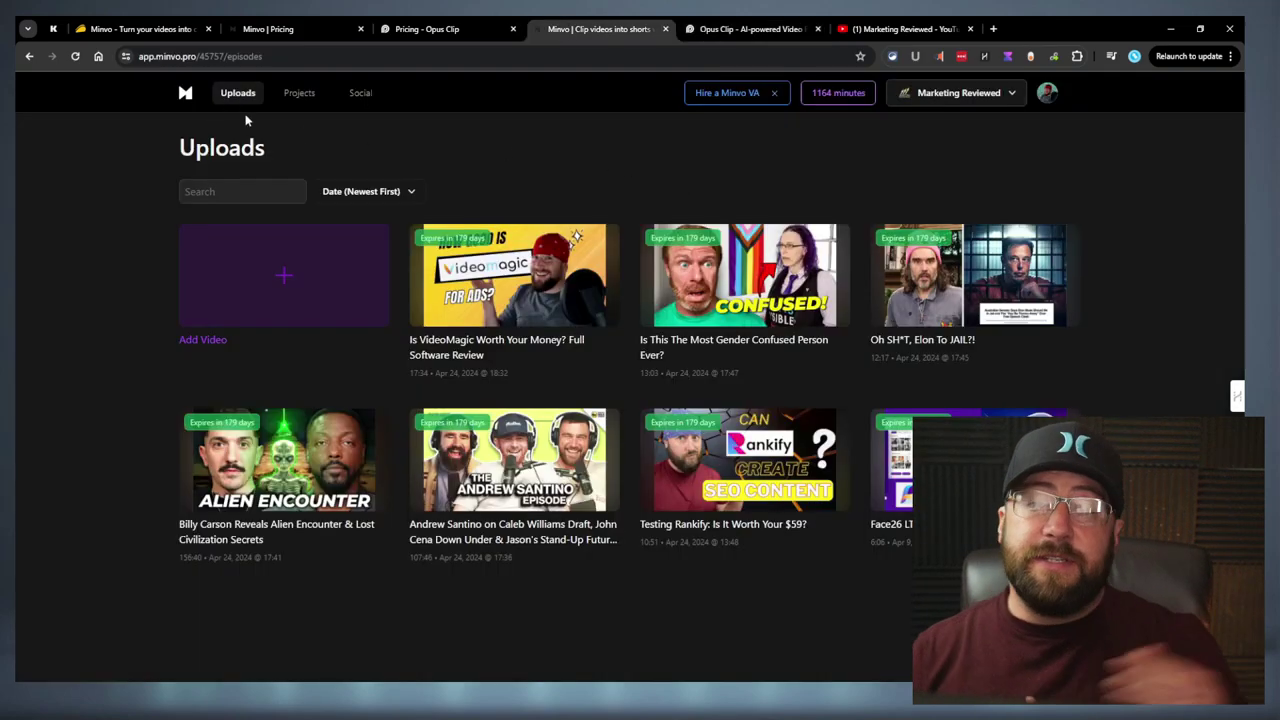
View the details of the April 23 Enhancer V2 post in the social calendar, close them and return to the uploads
mouse_move(569, 374)
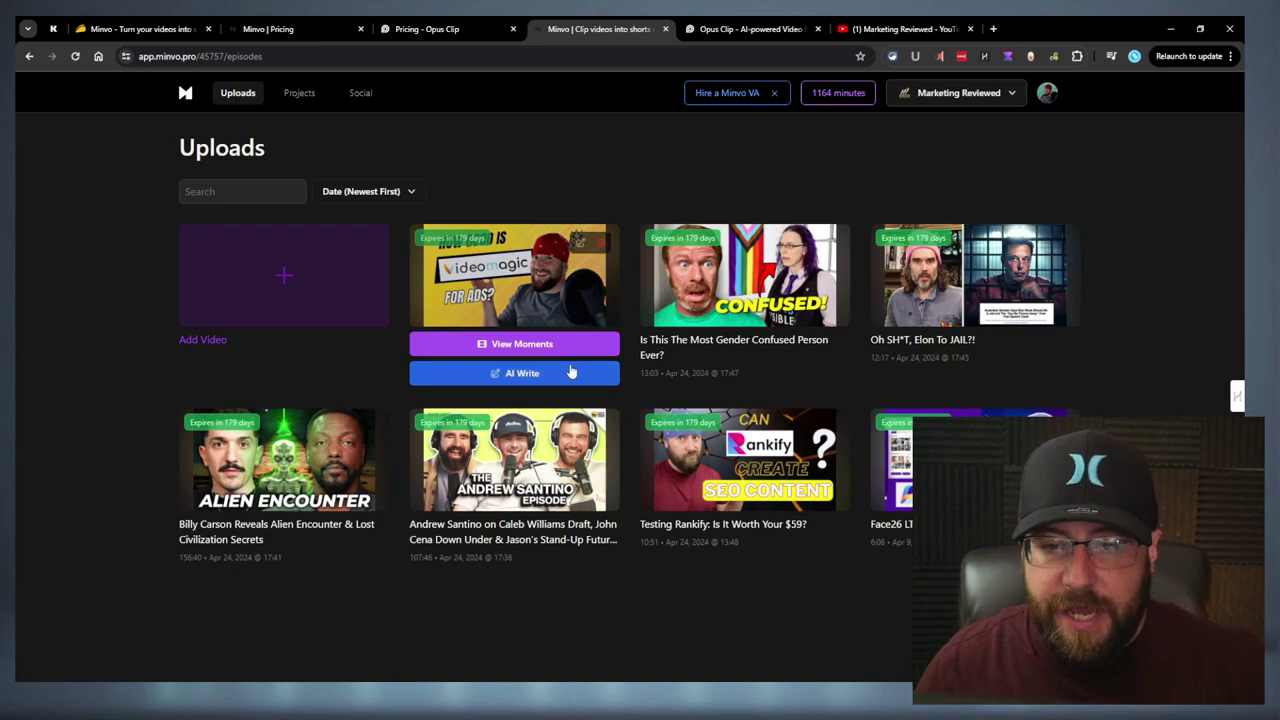
click(368, 94)
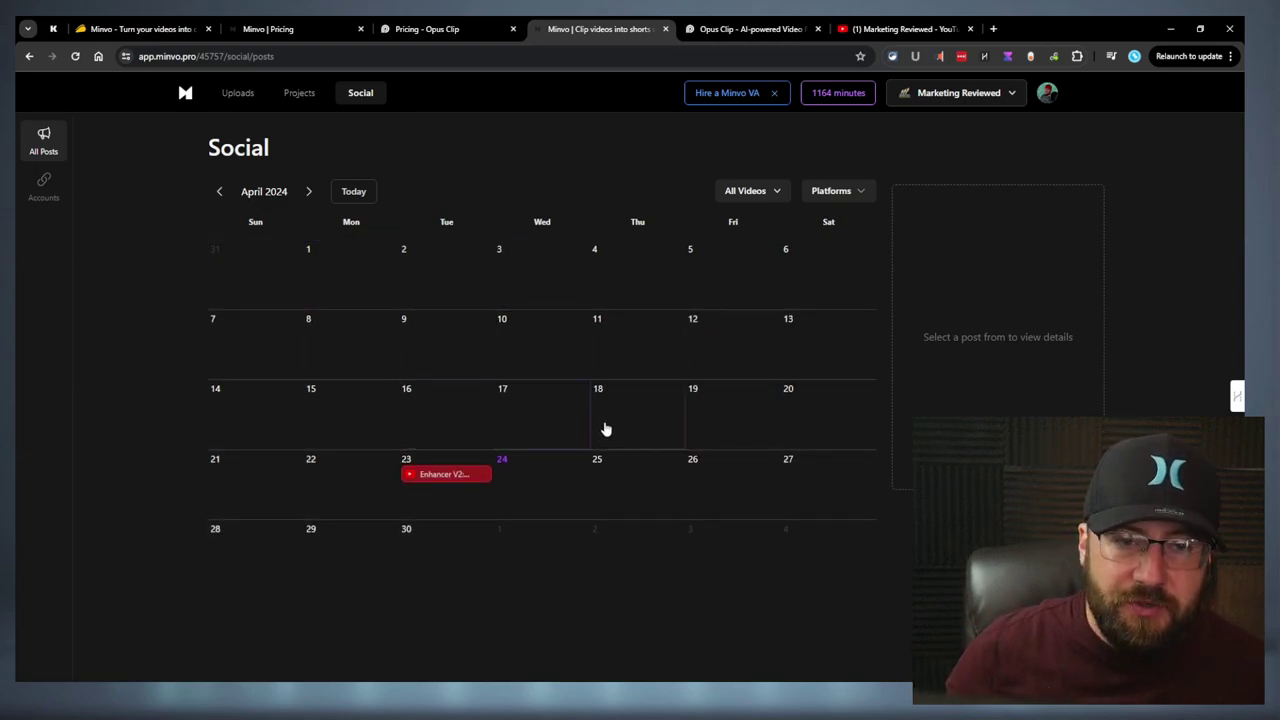
click(472, 476)
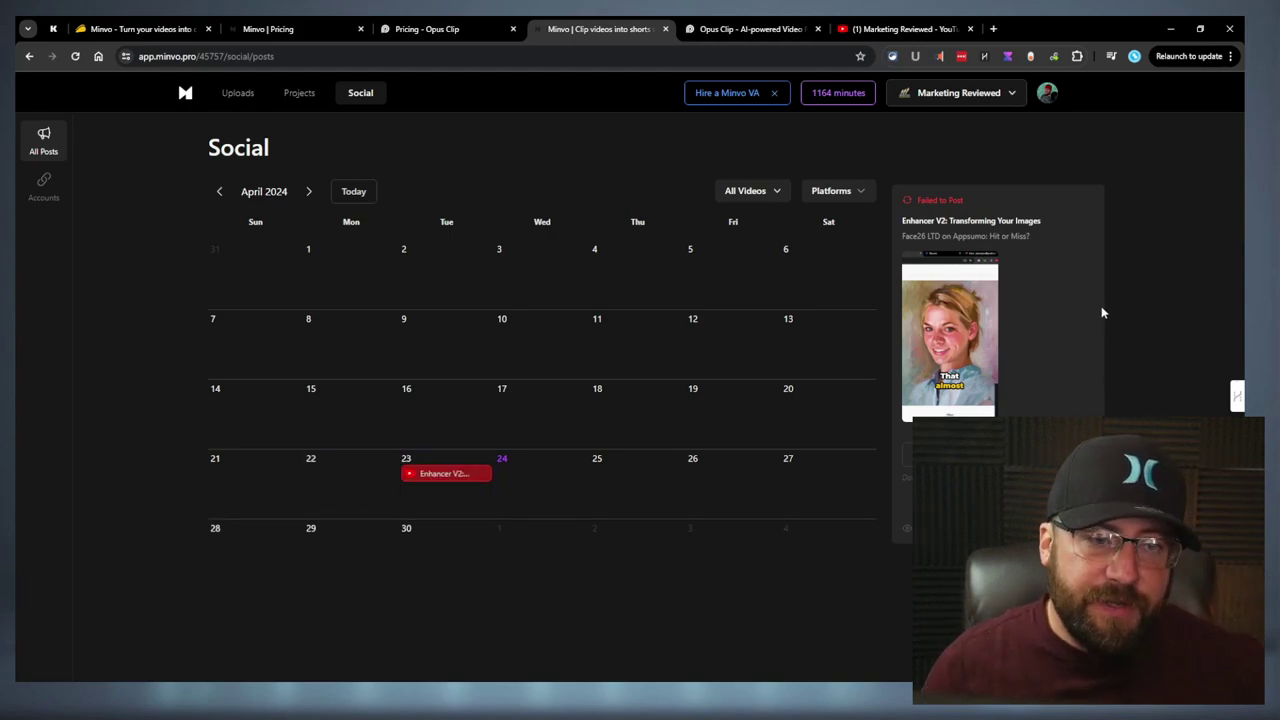
click(701, 333)
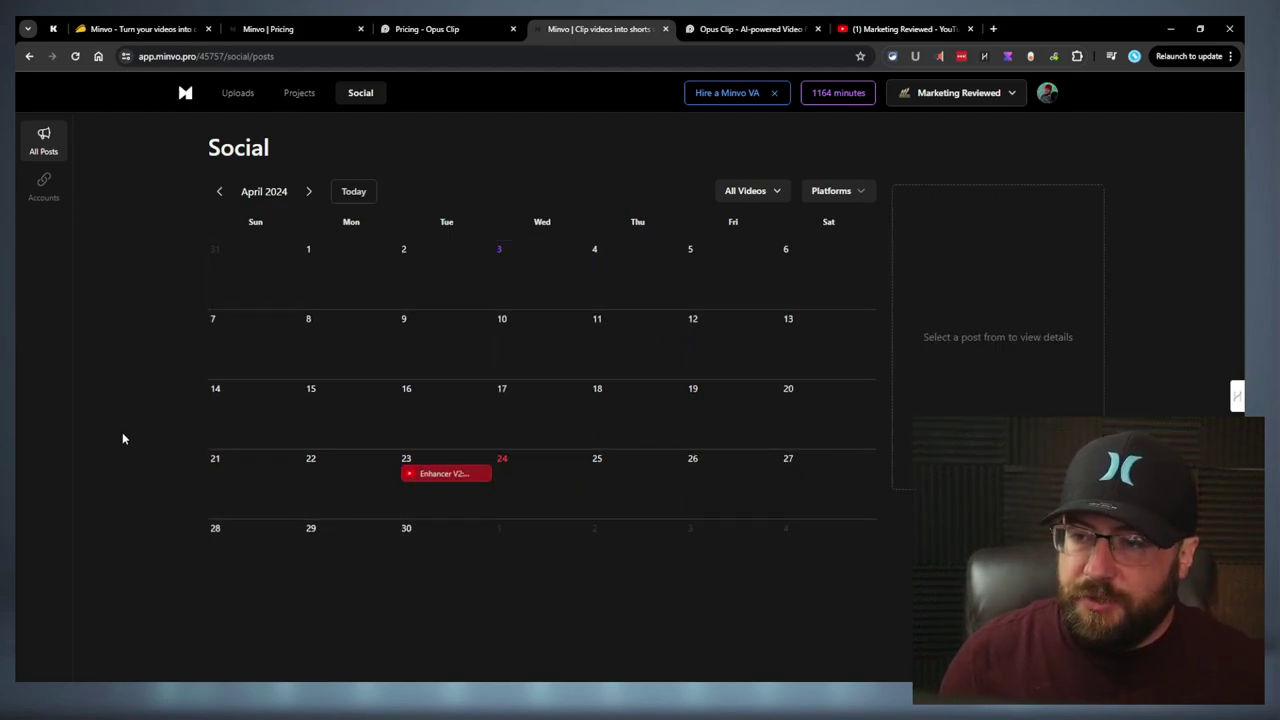
drag(122, 212, 260, 321)
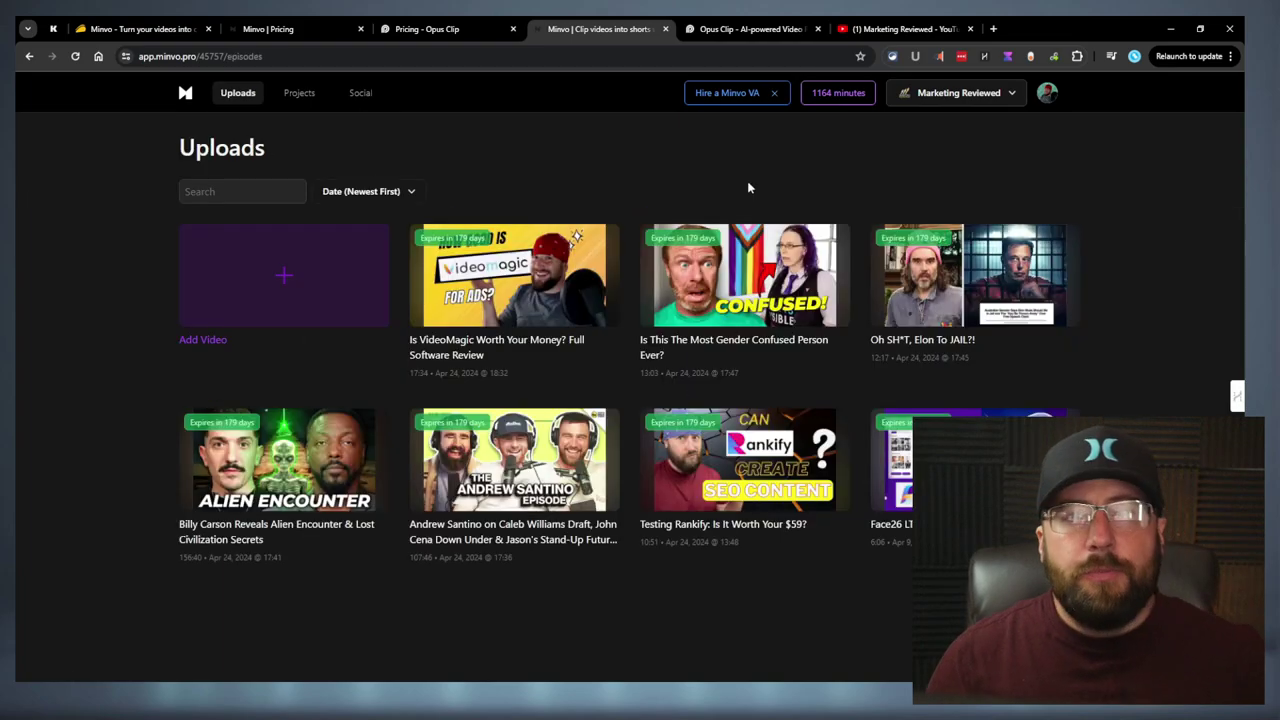